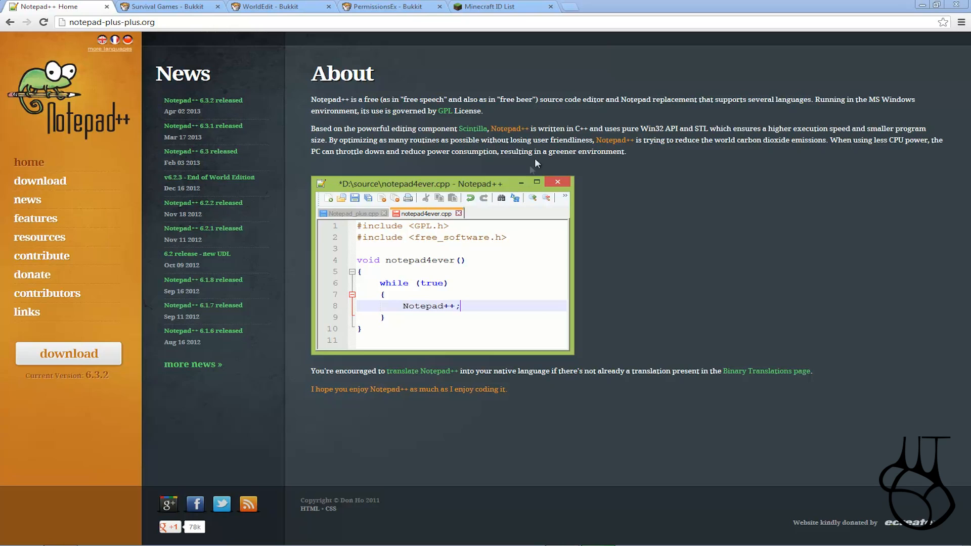
- Minimize the browser and highlight the server folder and the SurvivalGames, WorldEdit and PermissionsEx files on the desktop
left_click(922, 5)
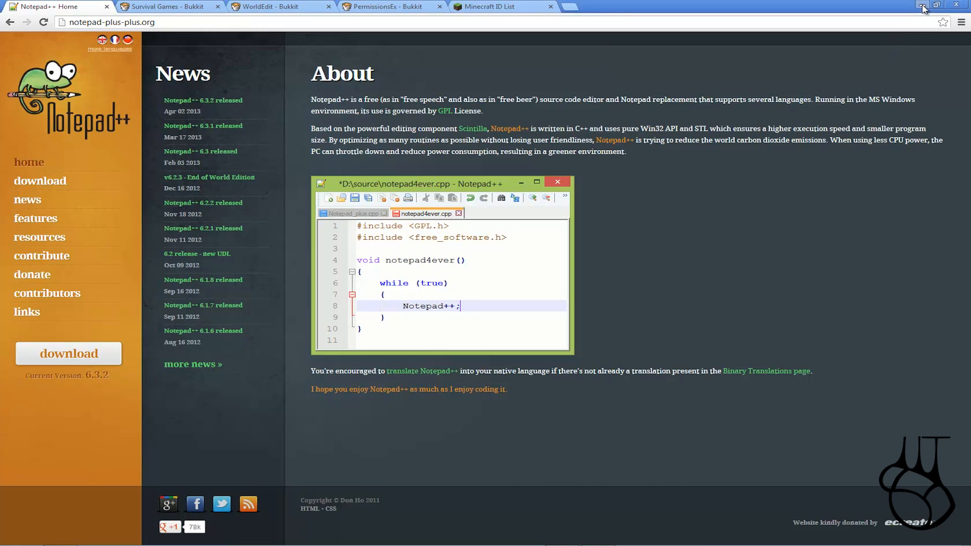
left_click_drag(363, 169, 635, 239)
left_click_drag(409, 239, 373, 164)
left_click_drag(369, 176, 432, 227)
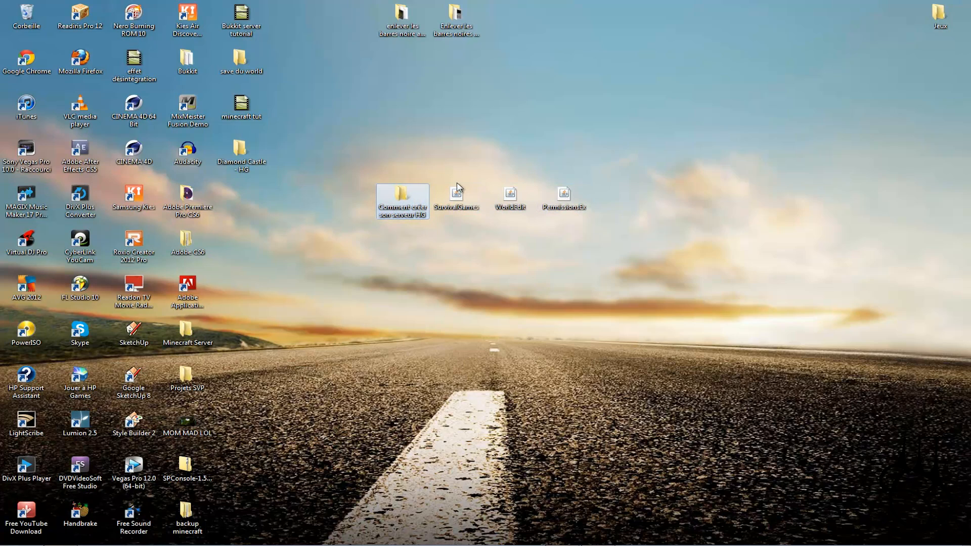
left_click_drag(443, 163, 611, 237)
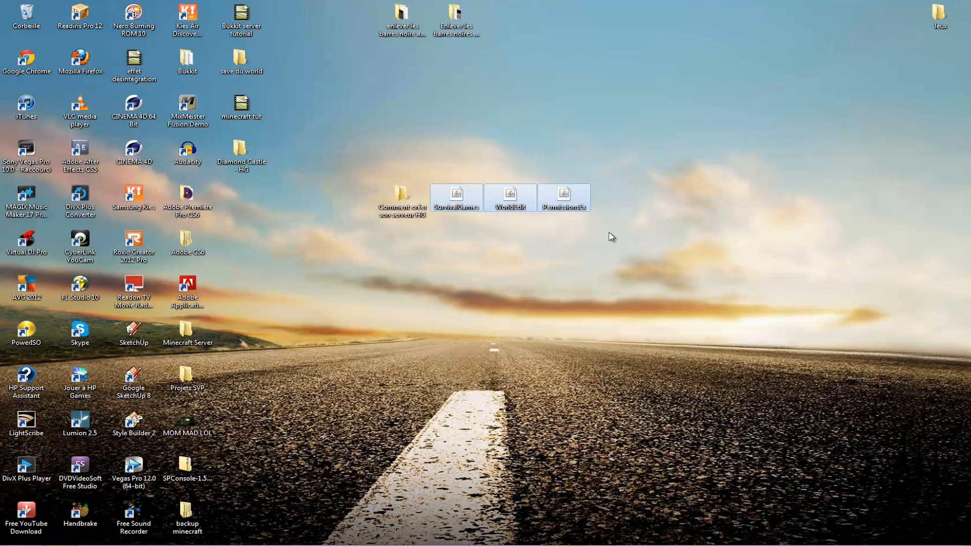
left_click(570, 234)
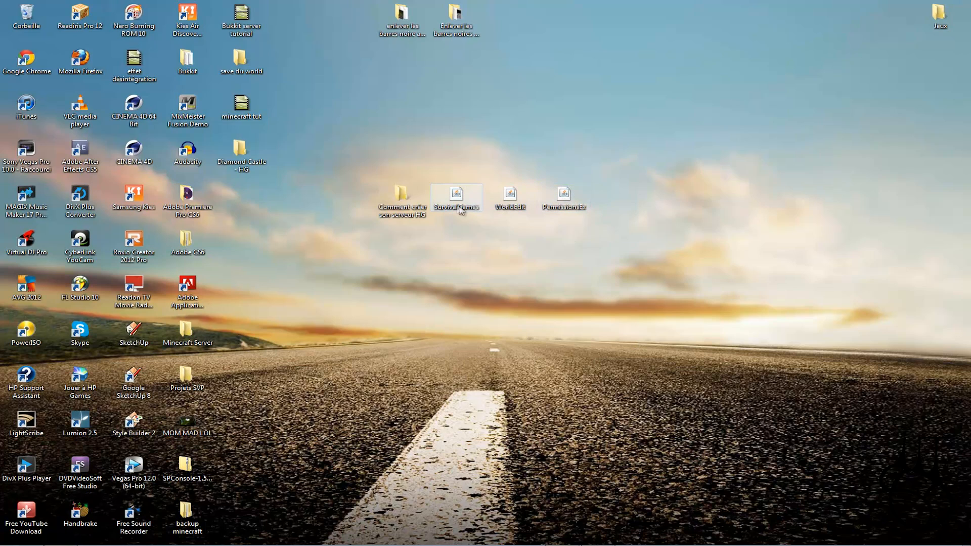
- Open the "Comment créer son serveur HG" folder, look over its server files and folders, and close it
mouse_move(419, 212)
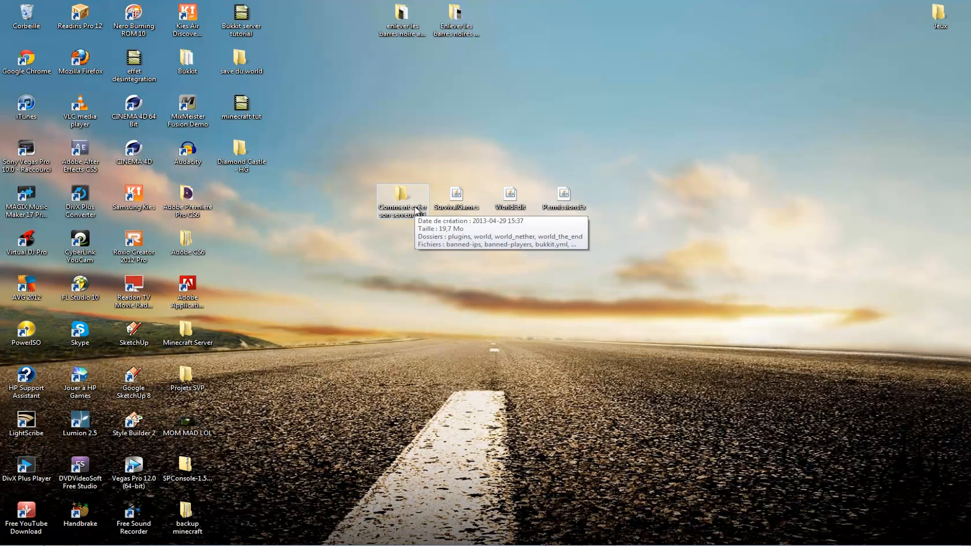
double_click(418, 211)
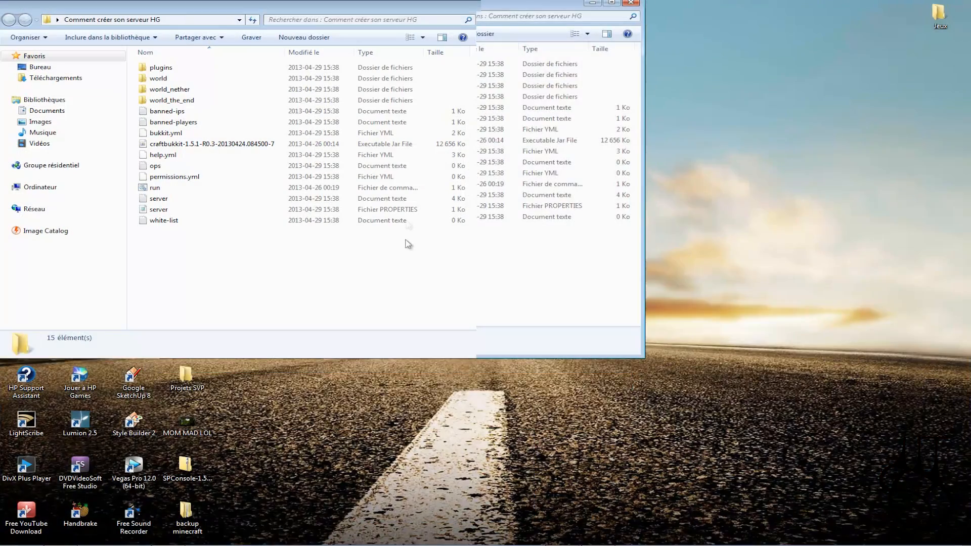
left_click_drag(373, 350, 136, 62)
left_click(261, 314)
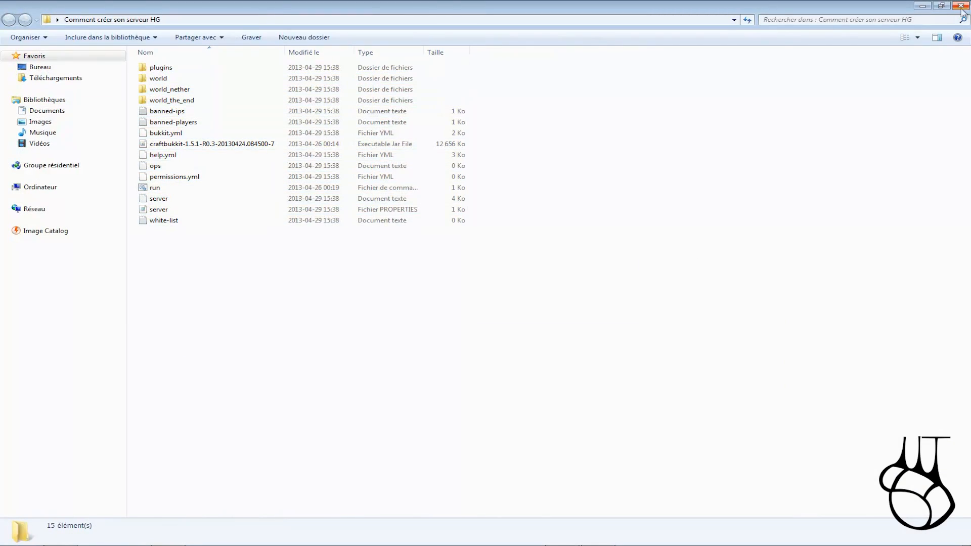
left_click_drag(201, 323, 127, 59)
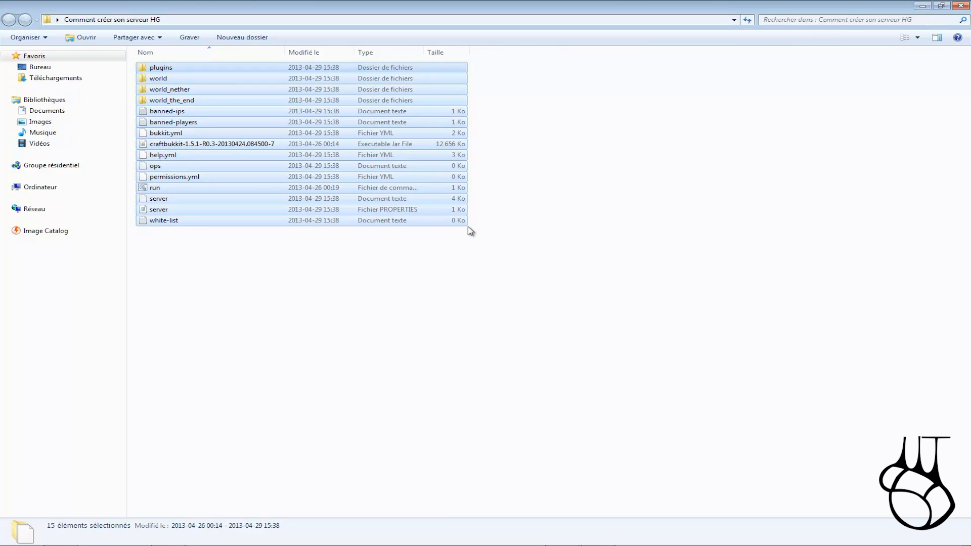
left_click_drag(471, 231, 129, 67)
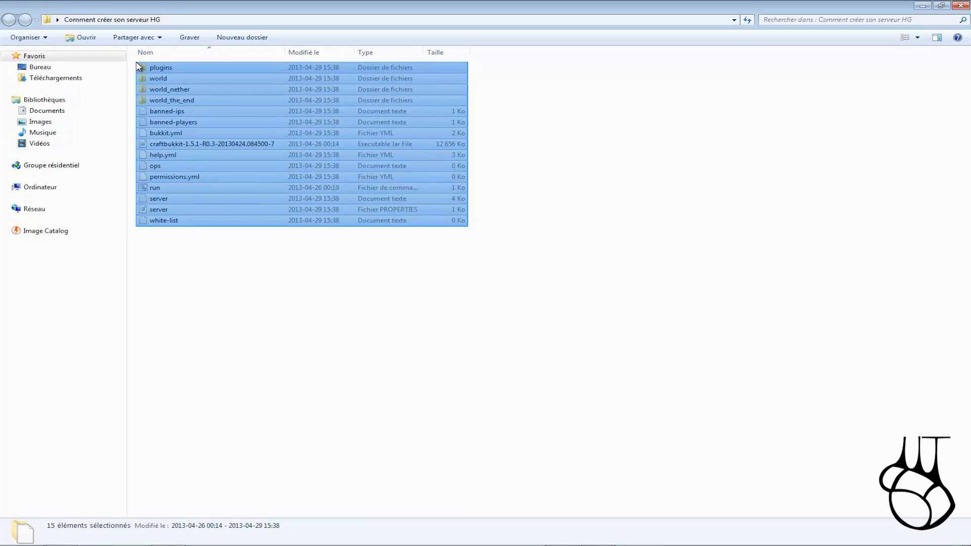
left_click(599, 218)
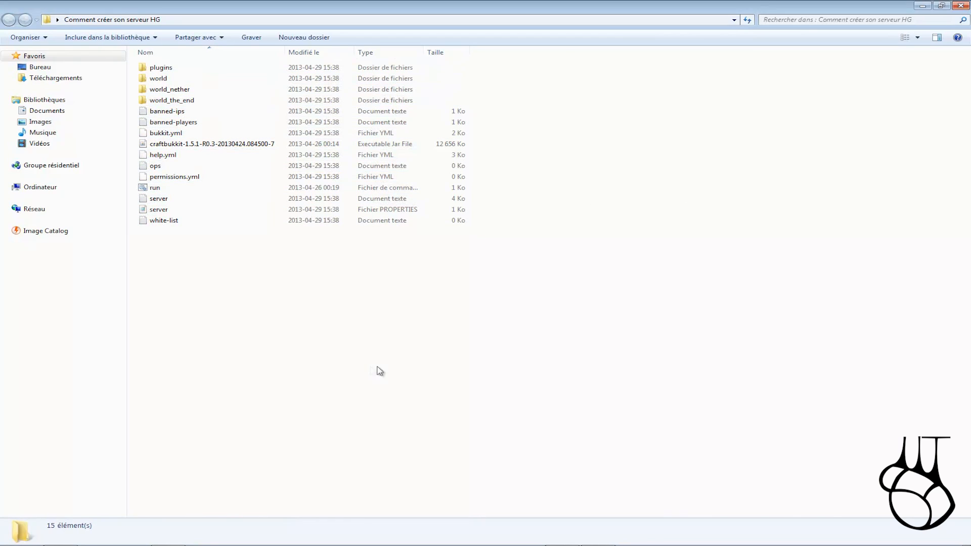
mouse_move(246, 331)
left_mouse_down()
mouse_move(173, 249)
mouse_move(134, 275)
left_mouse_up()
left_click_drag(140, 310, 164, 9)
left_click_drag(533, 243, 54, 59)
left_click(519, 261)
left_click(961, 6)
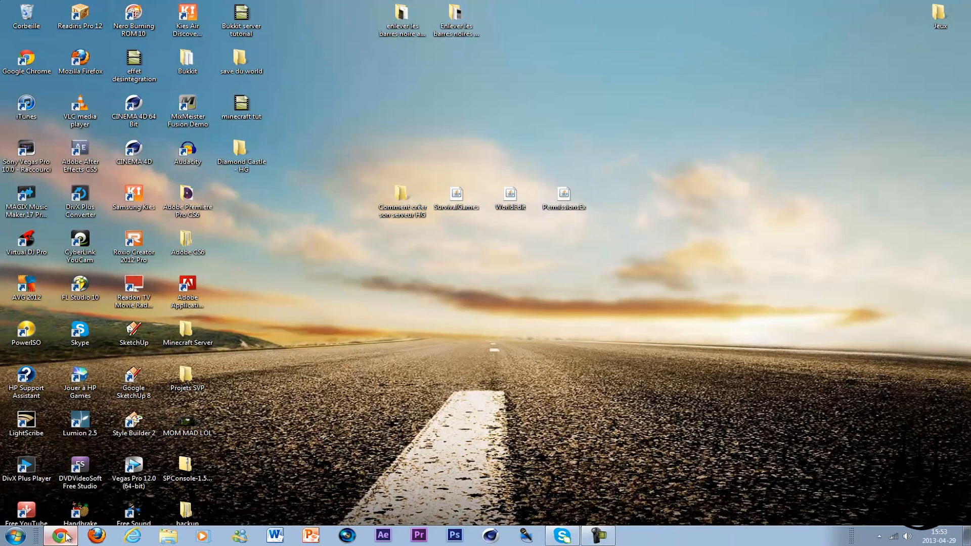
- Switch to Chrome, show the current Notepad++ version's download page, and close that page
left_click(61, 536)
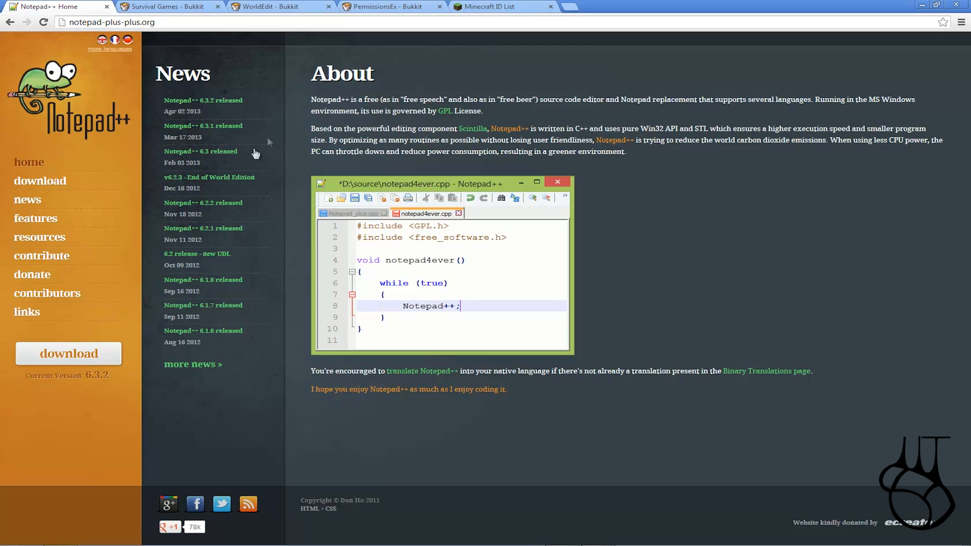
left_click(59, 183)
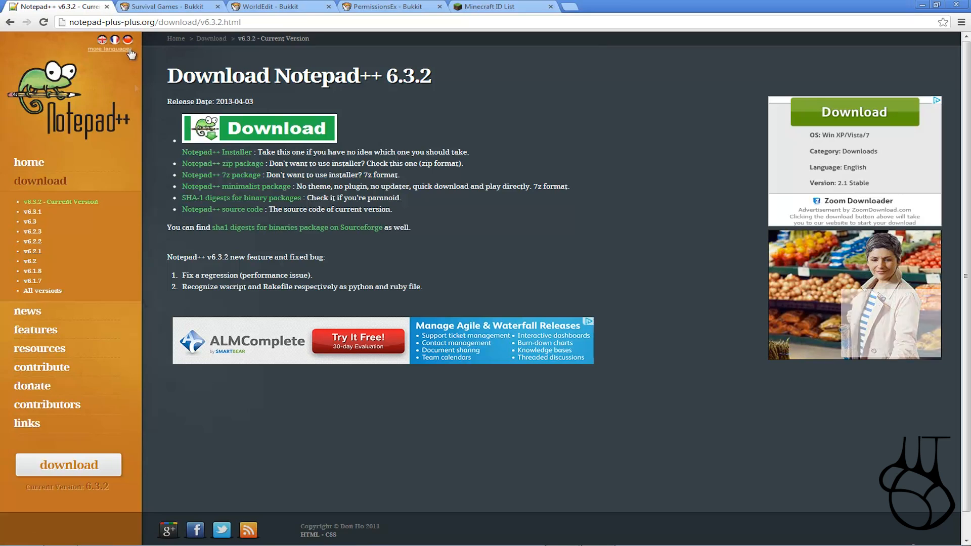
left_click(106, 7)
- Open the recommended Survival Games B 0.4.11 file page from the plugin's overview and return to the desktop to point out the SurvivalGames file
left_click(76, 6)
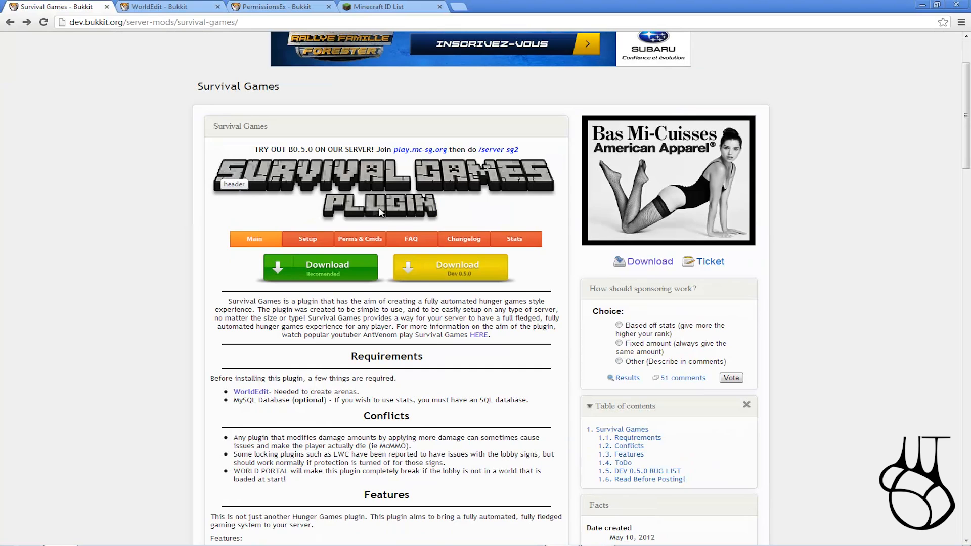
scroll(513, 382, "down", 5)
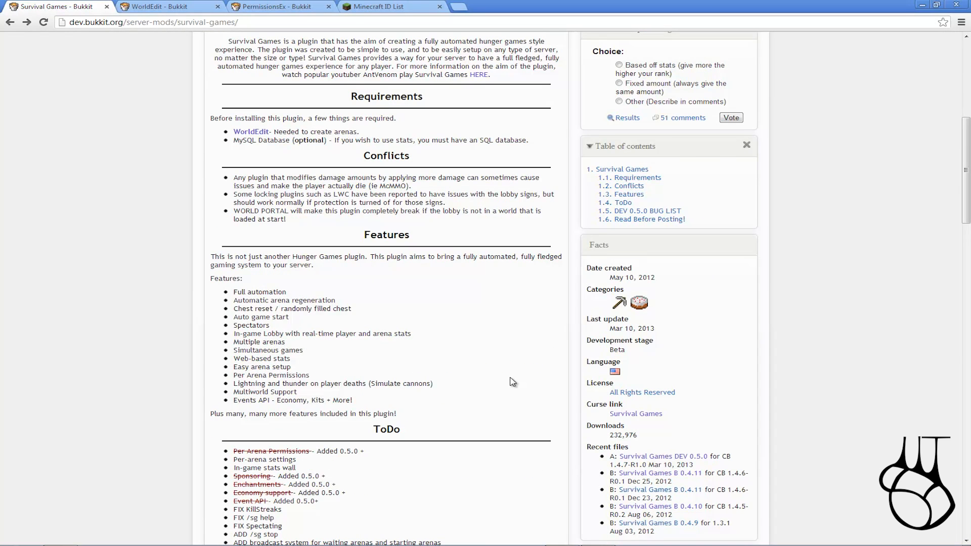
scroll(513, 382, "up", 5)
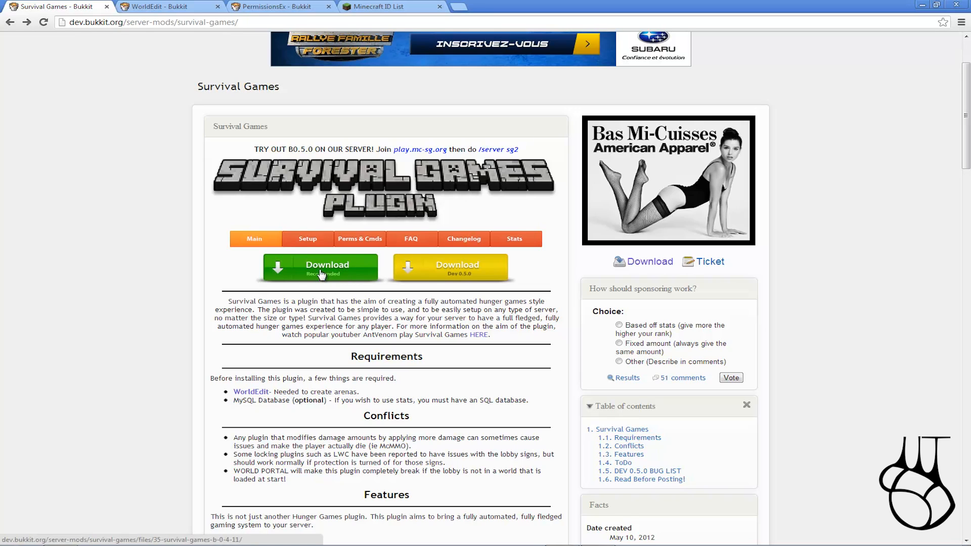
scroll(331, 271, "down", 1)
left_click(329, 225)
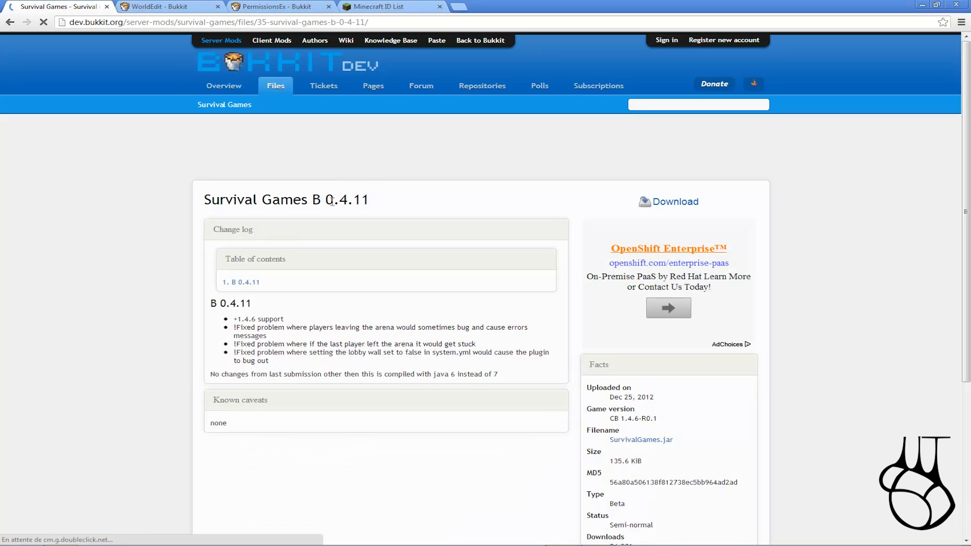
left_click_drag(324, 201, 369, 201)
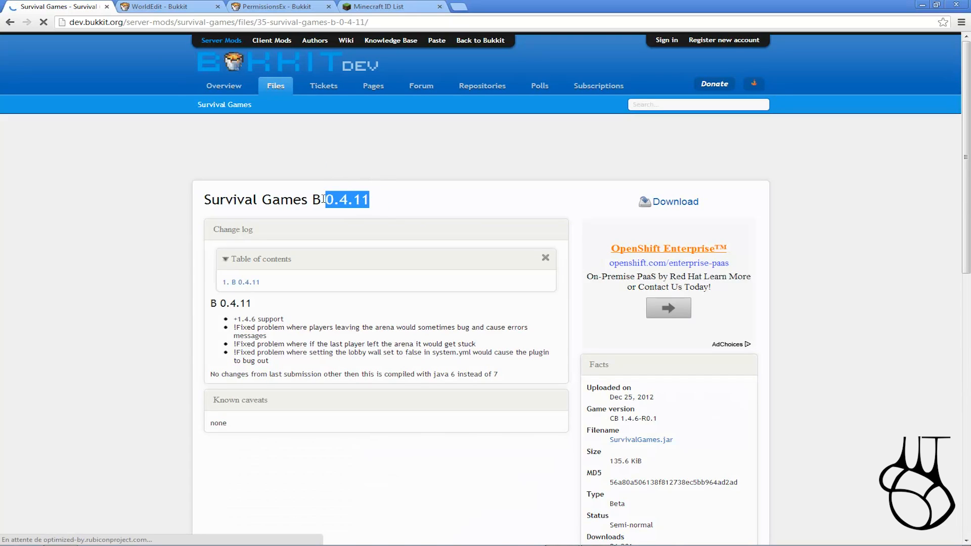
left_click(10, 21)
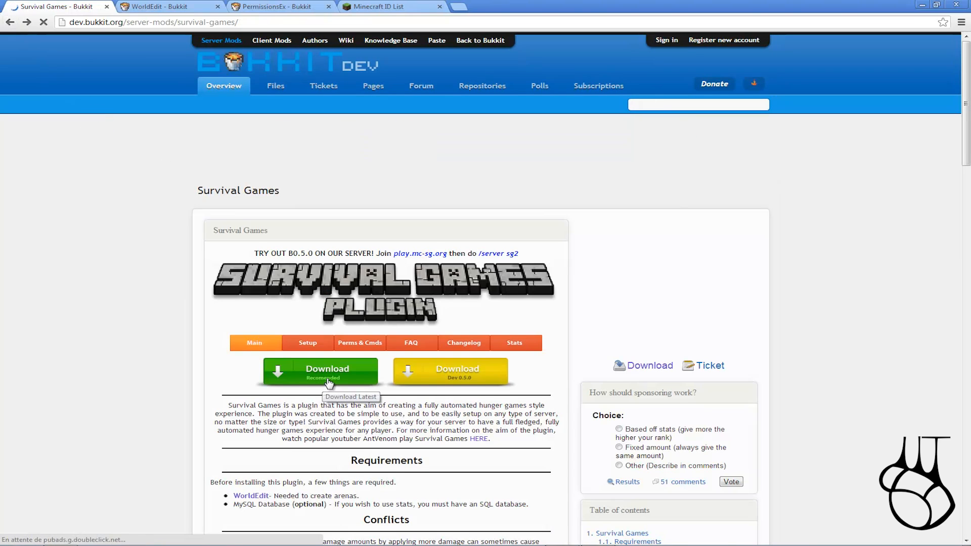
left_click(329, 377)
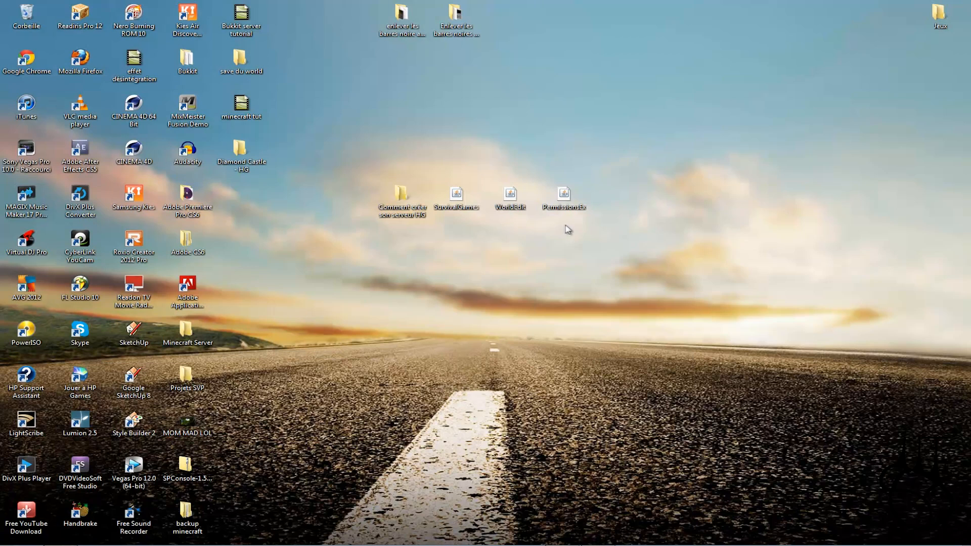
mouse_move(428, 170)
left_mouse_down()
mouse_move(455, 212)
mouse_move(491, 232)
mouse_move(428, 174)
left_mouse_up()
left_click(436, 273)
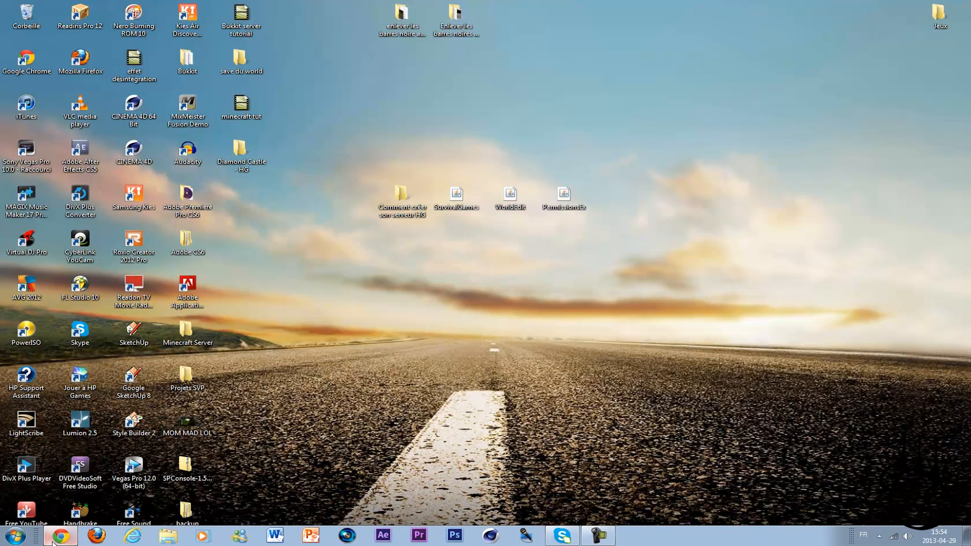
- Switch back to Chrome and examine the WorldEdit plugin's overview page, including its videos and installation instructions
left_click(60, 541)
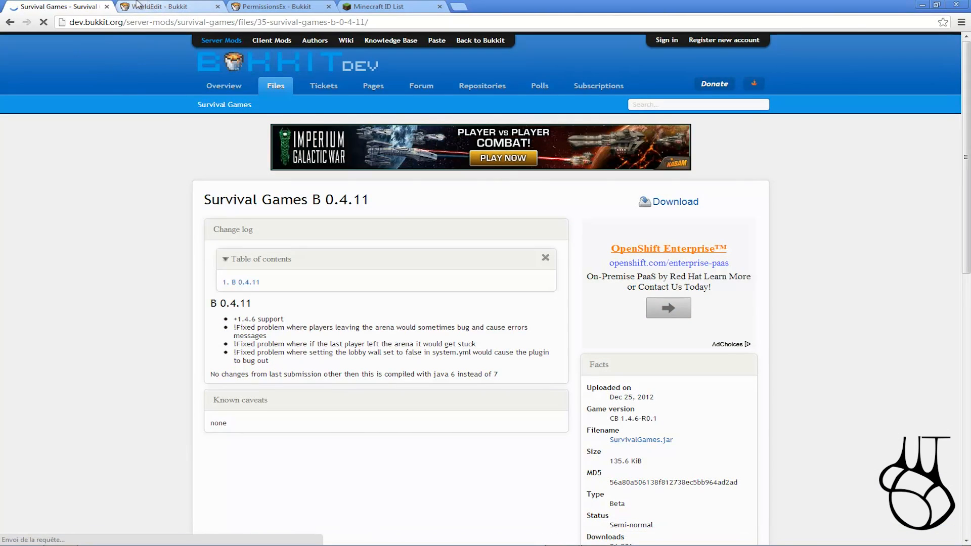
left_click(145, 6)
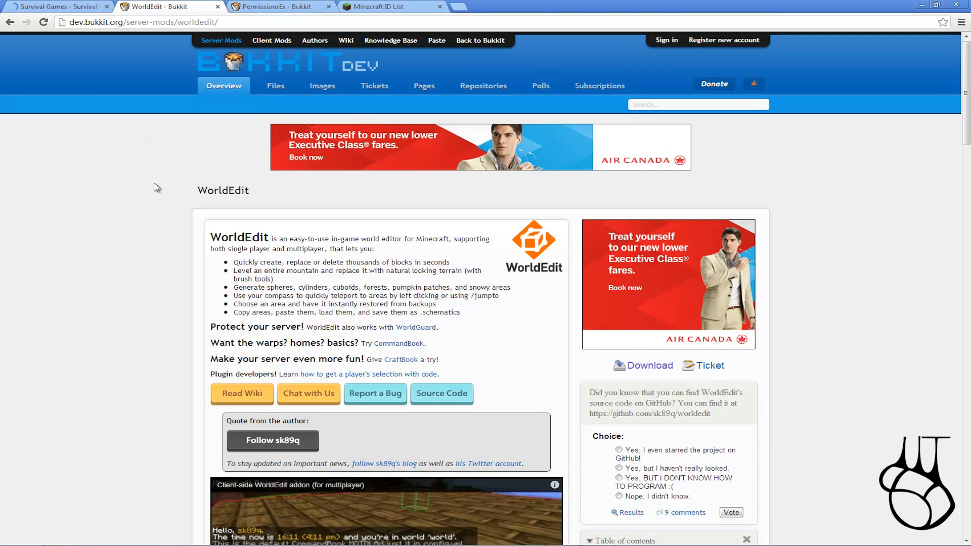
scroll(280, 164, "down", 6)
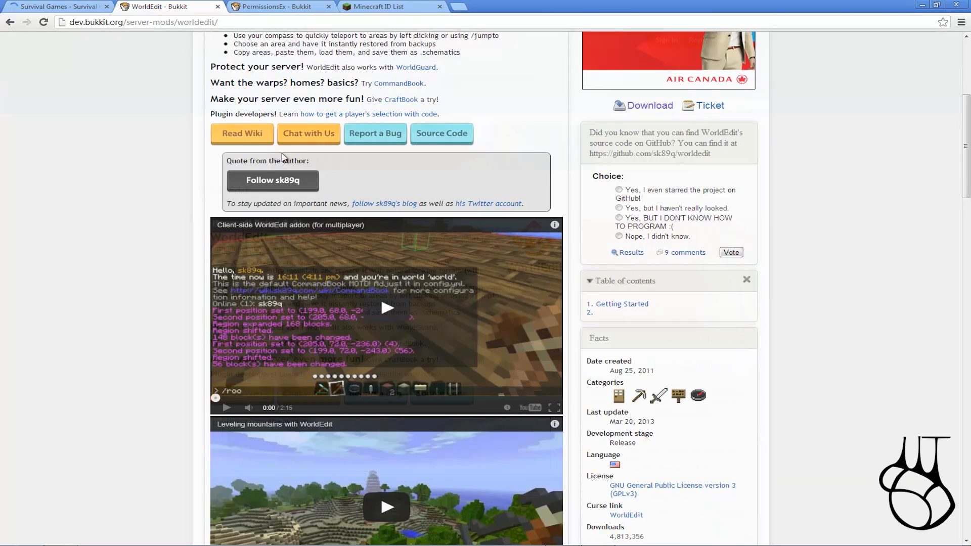
scroll(287, 156, "down", 5)
scroll(288, 166, "up", 6)
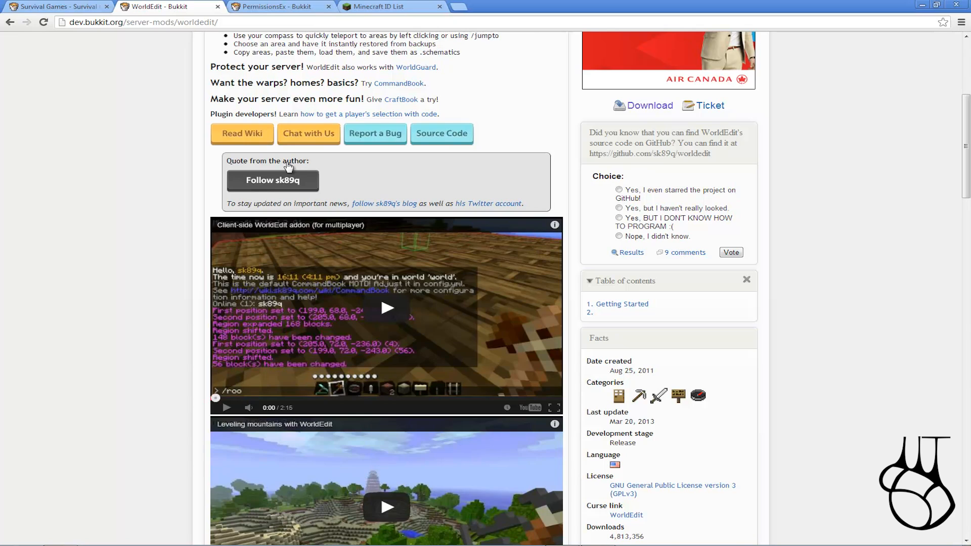
scroll(296, 204, "up", 5)
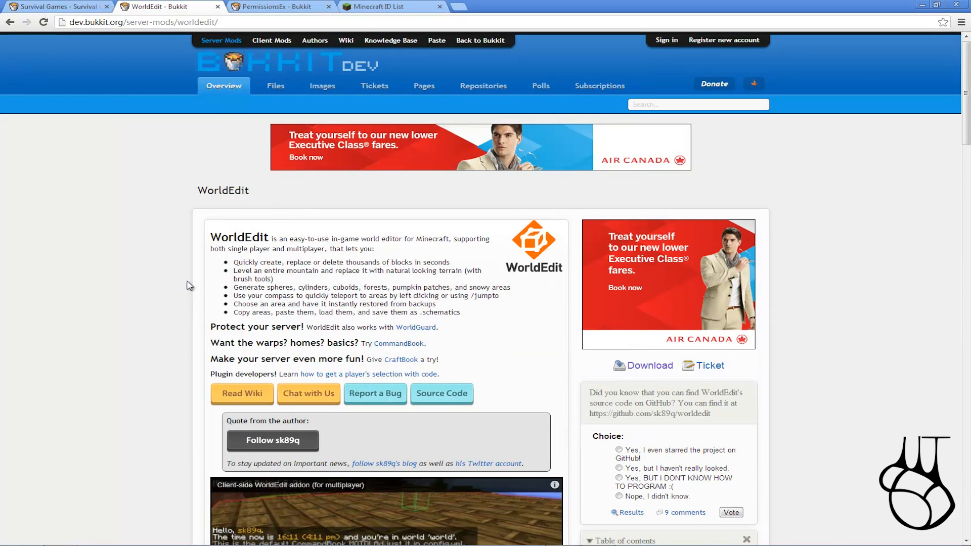
scroll(195, 282, "down", 6)
scroll(195, 282, "down", 6)
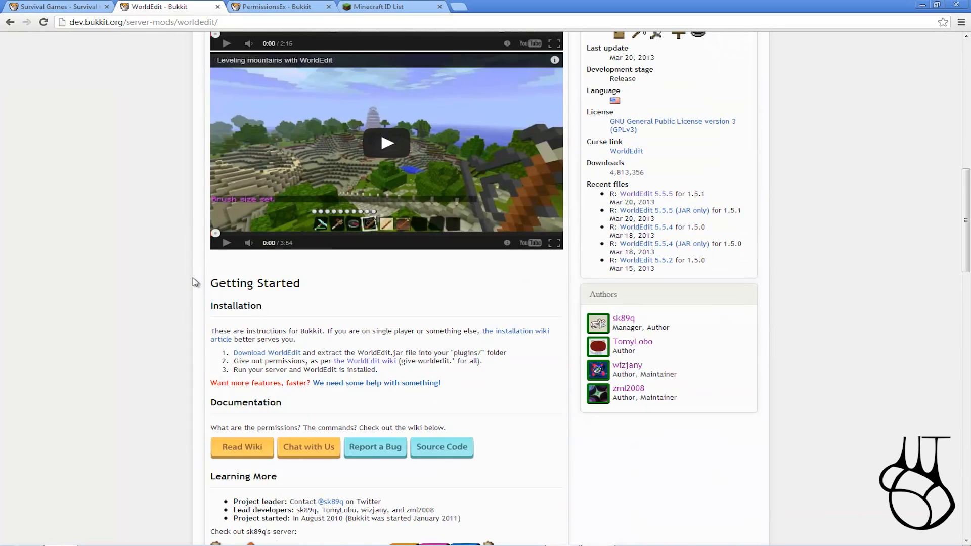
scroll(195, 282, "up", 12)
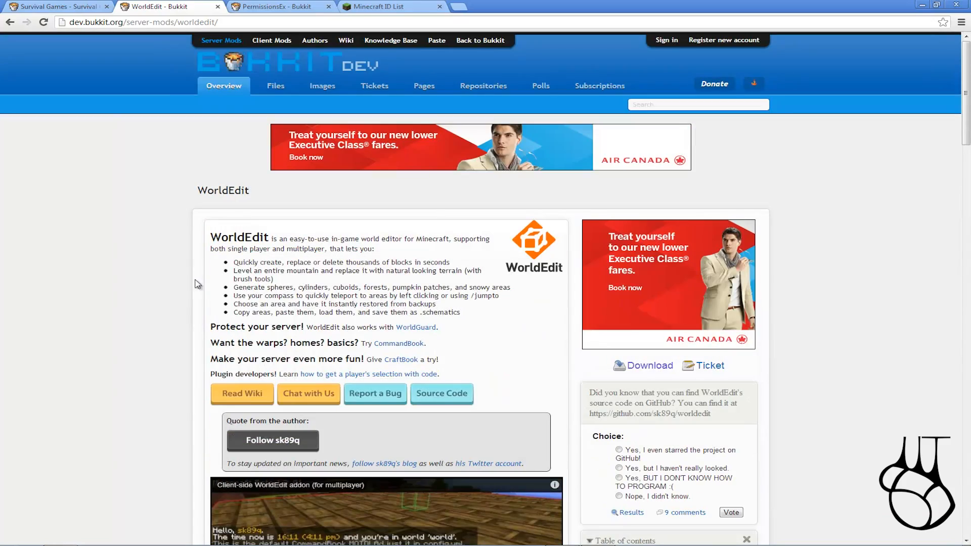
scroll(218, 270, "down", 6)
scroll(218, 270, "up", 6)
- Open the WorldEdit 5.5.5 for 1.5.1 file page from the recent files and point out the WorldEdit file on the desktop
scroll(678, 240, "down", 8)
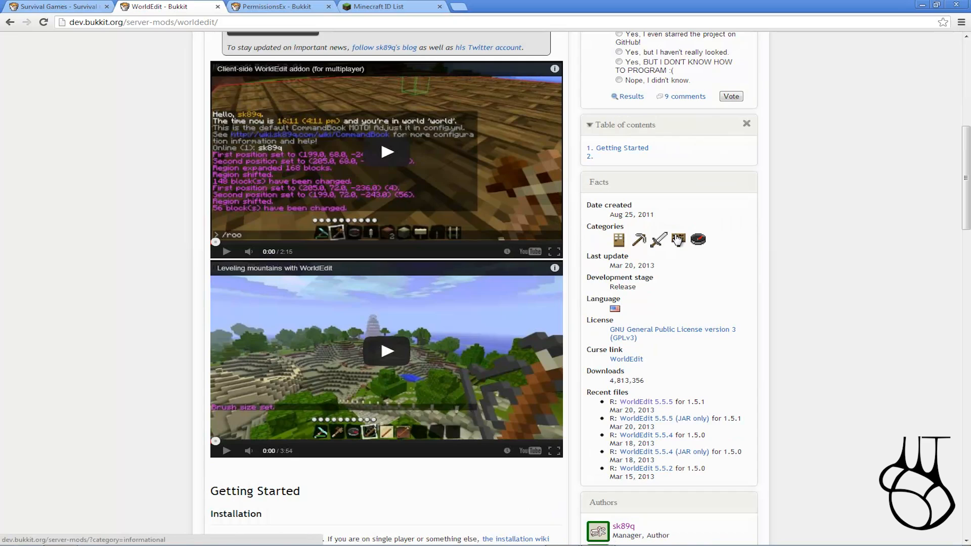
left_click_drag(587, 392, 643, 398)
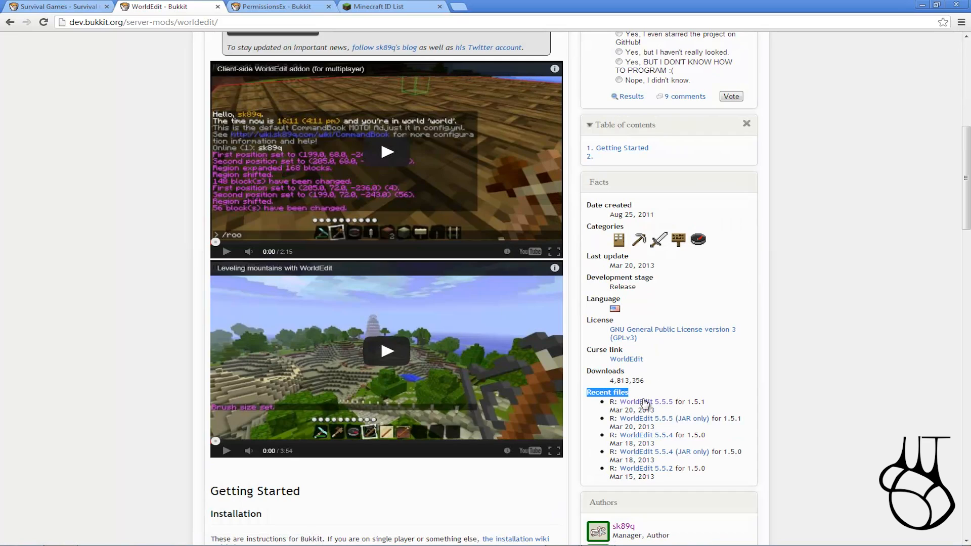
left_click(645, 401)
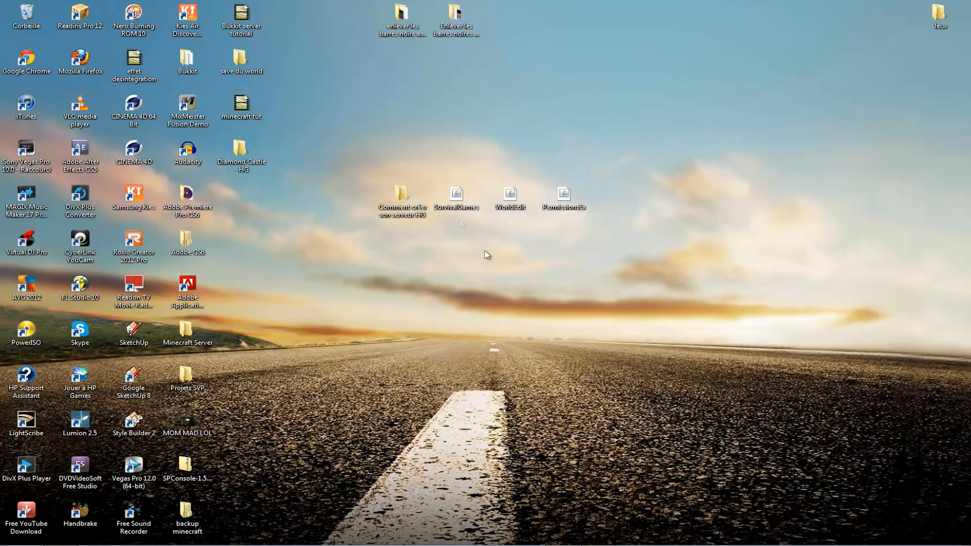
left_click_drag(484, 170, 542, 228)
left_click(530, 218)
- Return to Chrome and open the PermissionsEx v1.19.5 (Package) file page from the PermissionsEx plugin's recent files
left_click(61, 536)
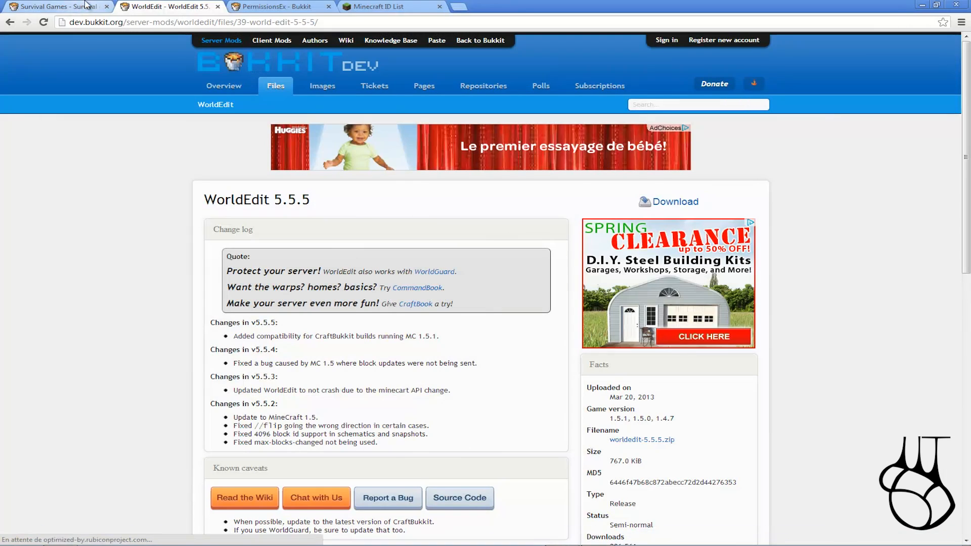
left_click(257, 6)
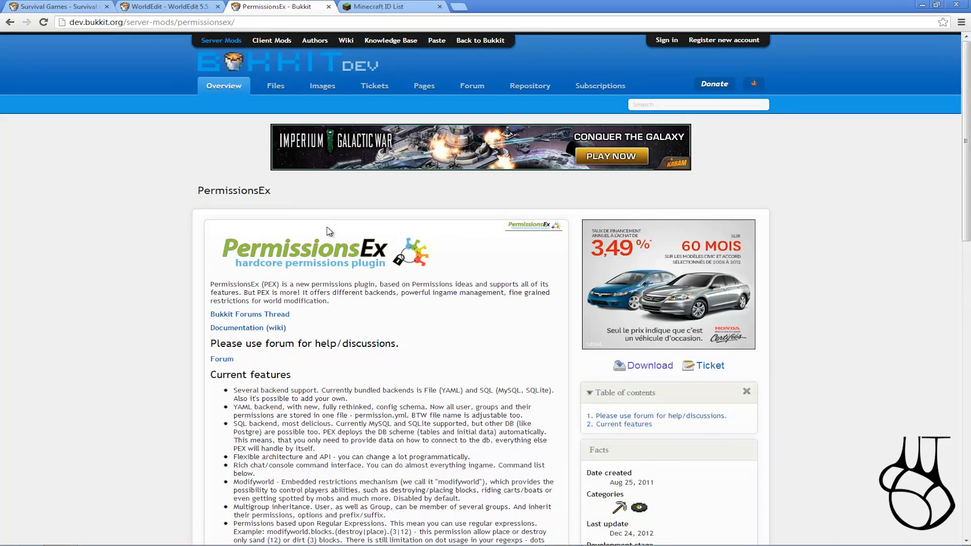
scroll(373, 282, "down", 6)
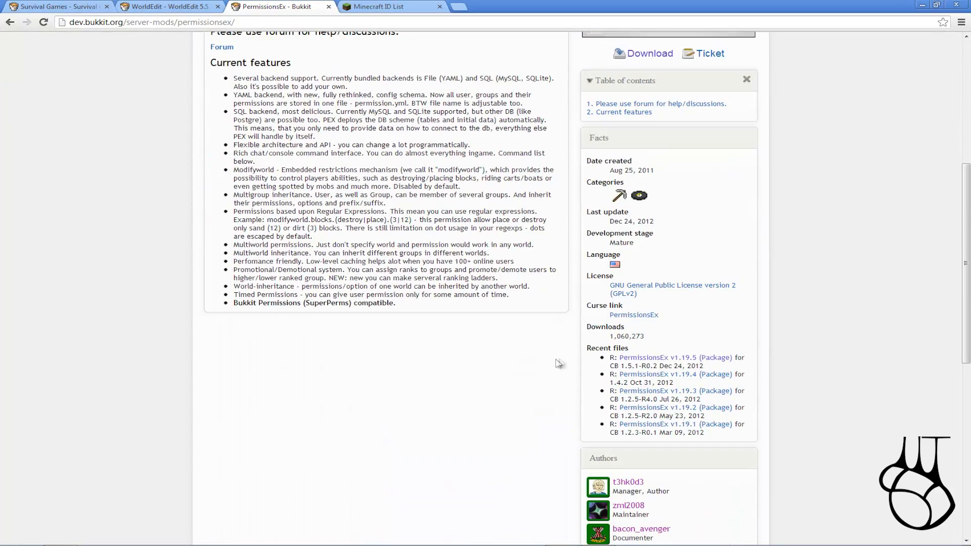
left_click(645, 360)
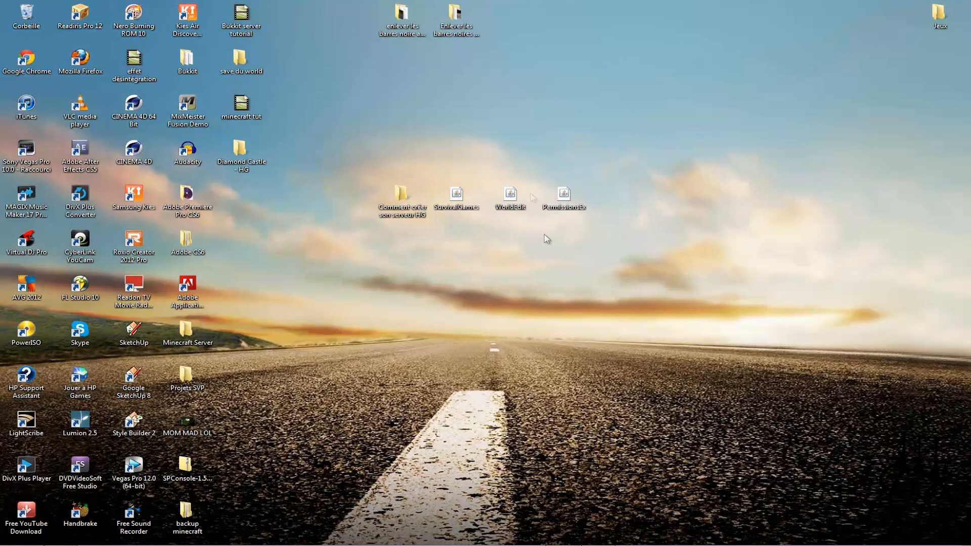
- Point out the PermissionsEx file on the desktop, then minimize Chrome to show all three plugin files together
left_click(563, 196)
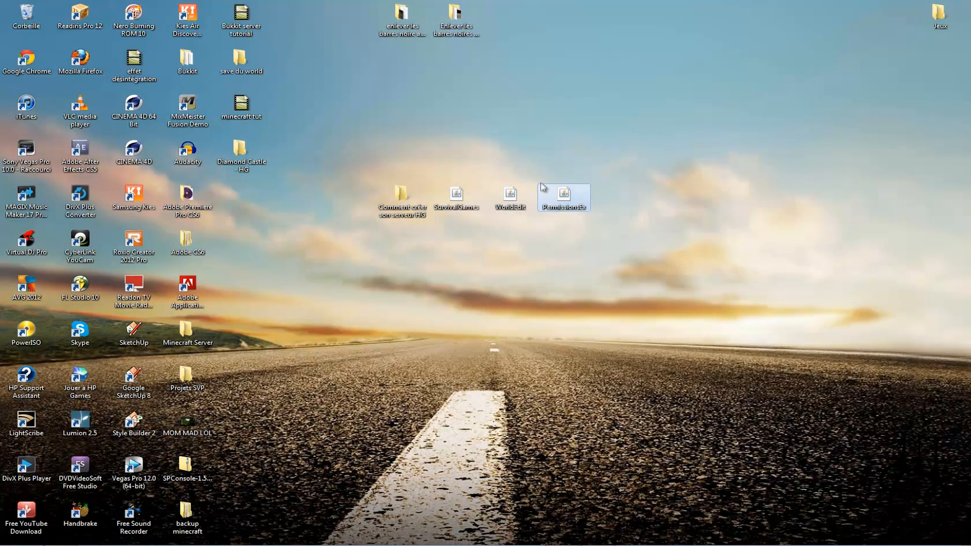
left_click(60, 538)
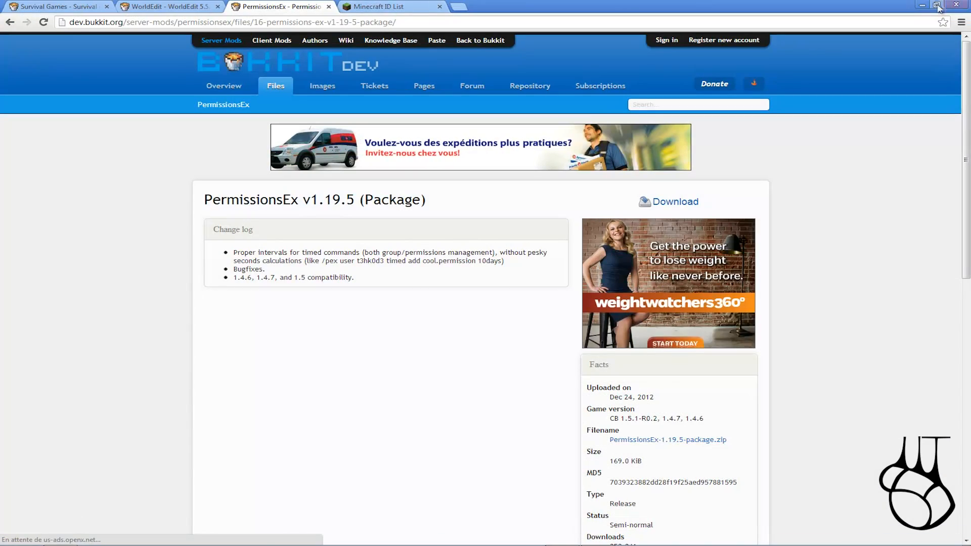
left_click(922, 6)
left_click_drag(477, 221, 609, 177)
left_click(595, 184)
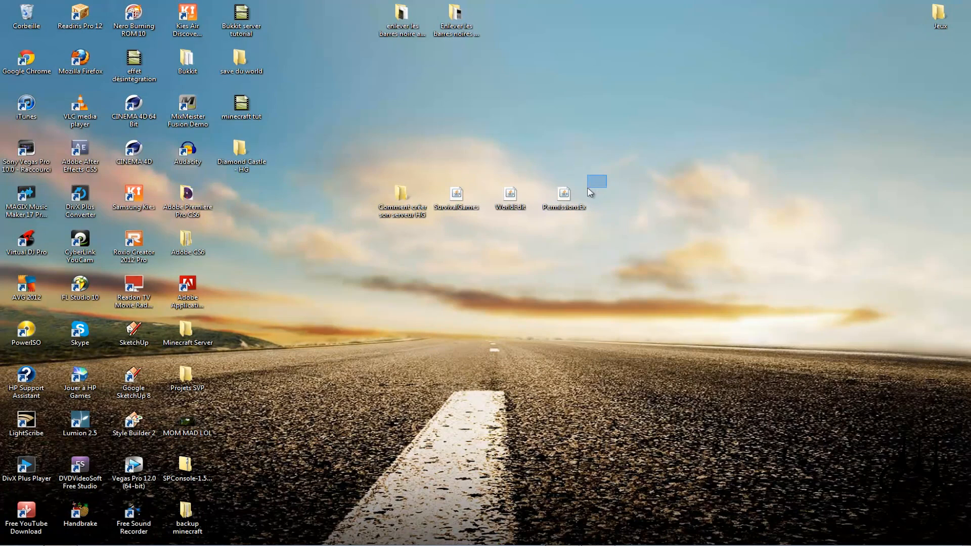
- Open the "Comment créer son serveur HG" folder and snap its window to one half of the screen beside the desktop
double_click(412, 203)
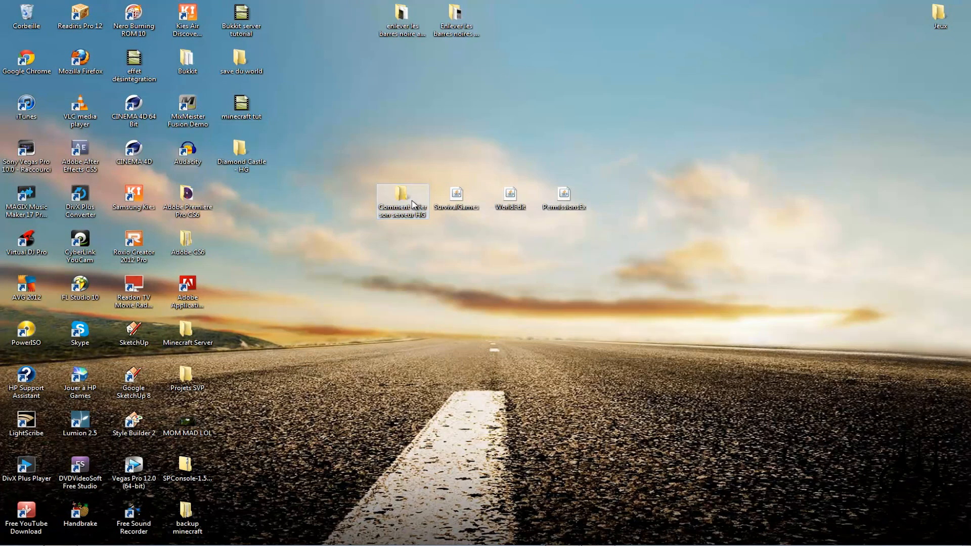
key("super+Left")
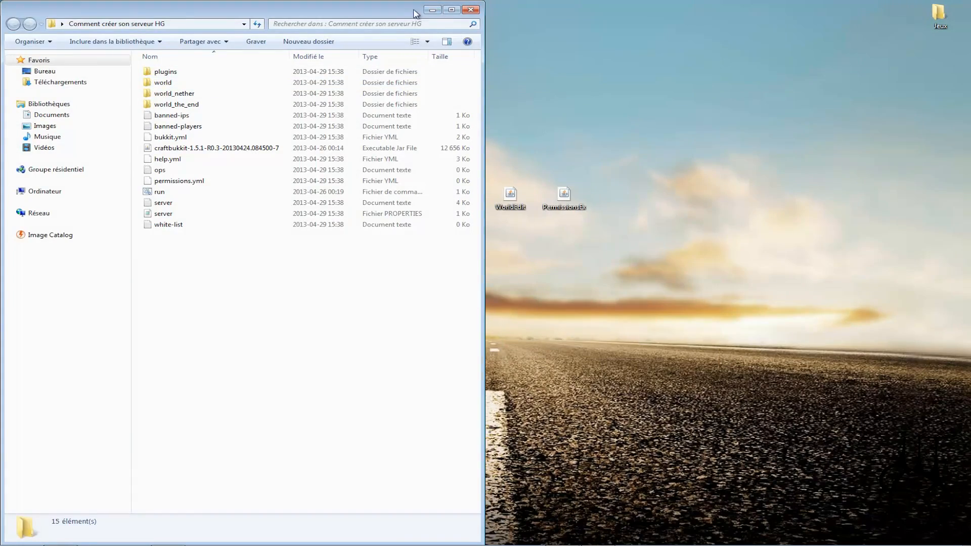
key("super+Right")
key("super+Right")
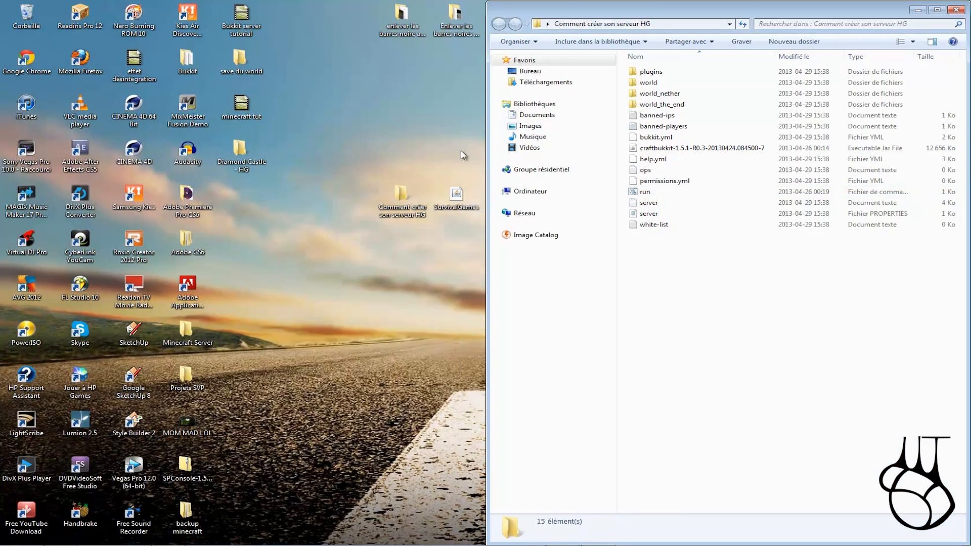
- Move the SurvivalGames, WorldEdit and PermissionsEx files from the desktop into the server's plugins folder
left_click_drag(627, 2, 300, 290)
left_click_drag(560, 212, 968, 215)
left_click(657, 72)
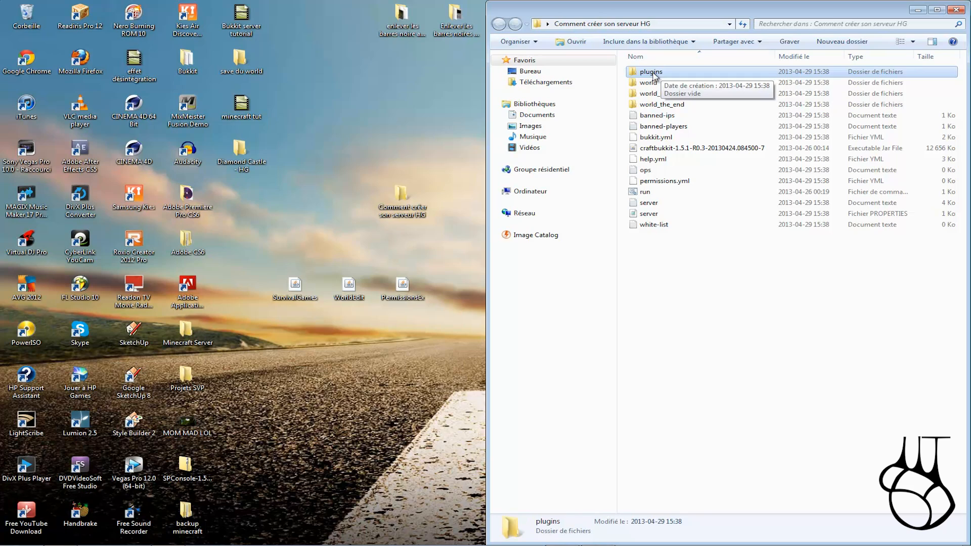
left_click_drag(444, 275, 282, 307)
left_click_drag(253, 265, 328, 305)
left_click_drag(330, 259, 653, 74)
- Check the plugins folder for the three plugin files and return to the main server folder
double_click(650, 72)
left_click_drag(649, 207, 623, 60)
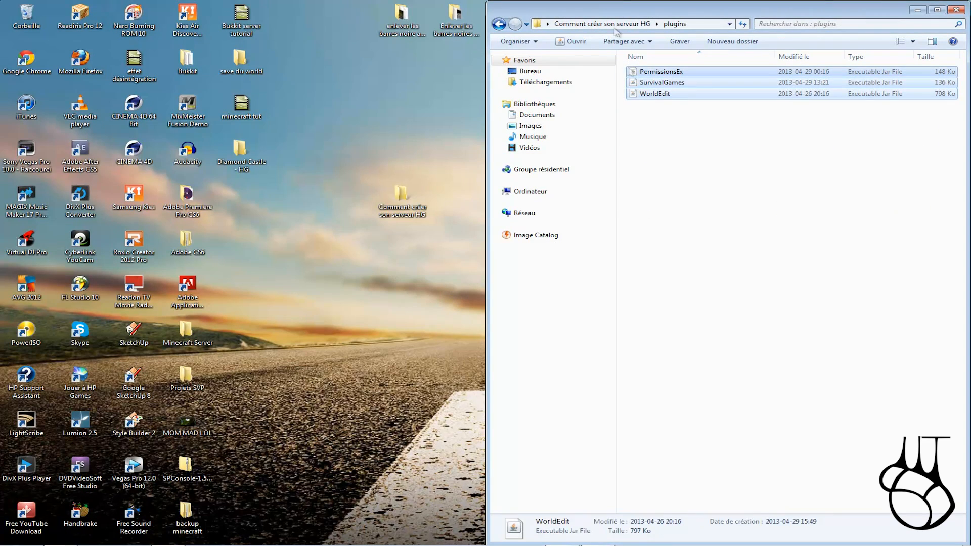
left_click(665, 138)
left_click(499, 25)
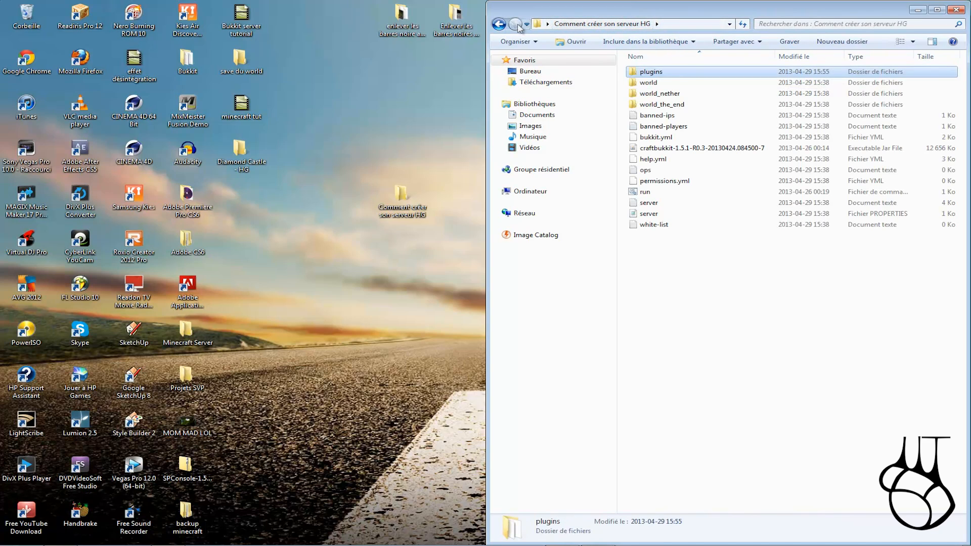
double_click(665, 75)
left_click(498, 25)
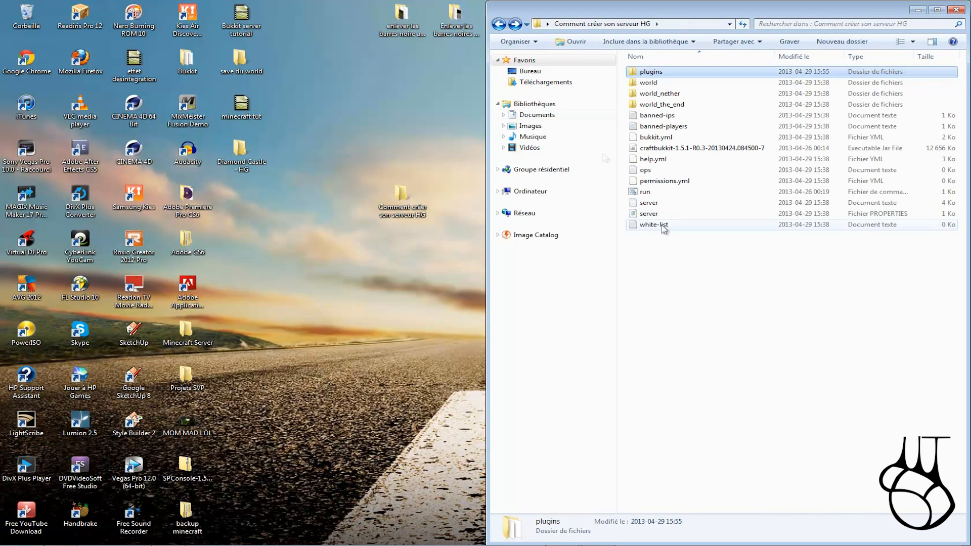
- Start the server with the run file, shut it down with the "stop" command and dismiss the console window
left_click(645, 194)
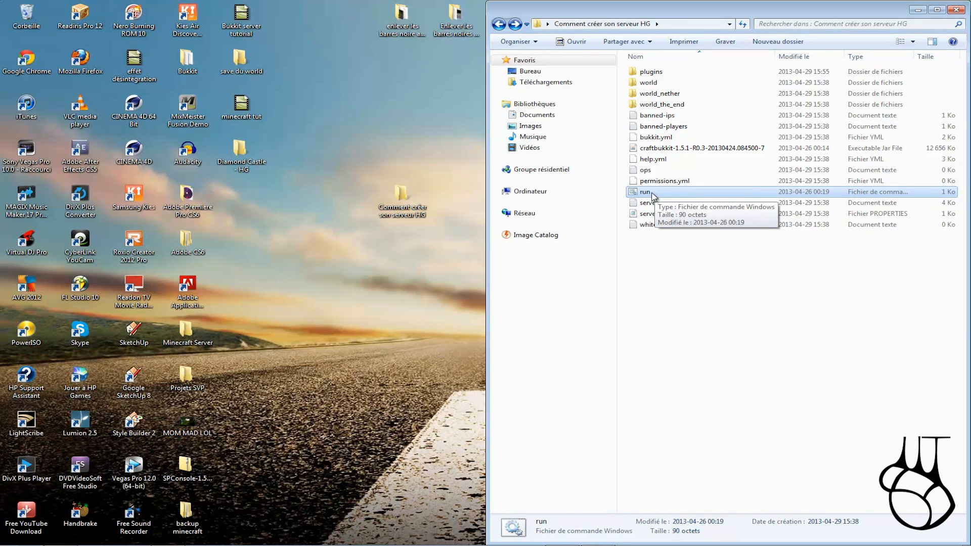
double_click(650, 195)
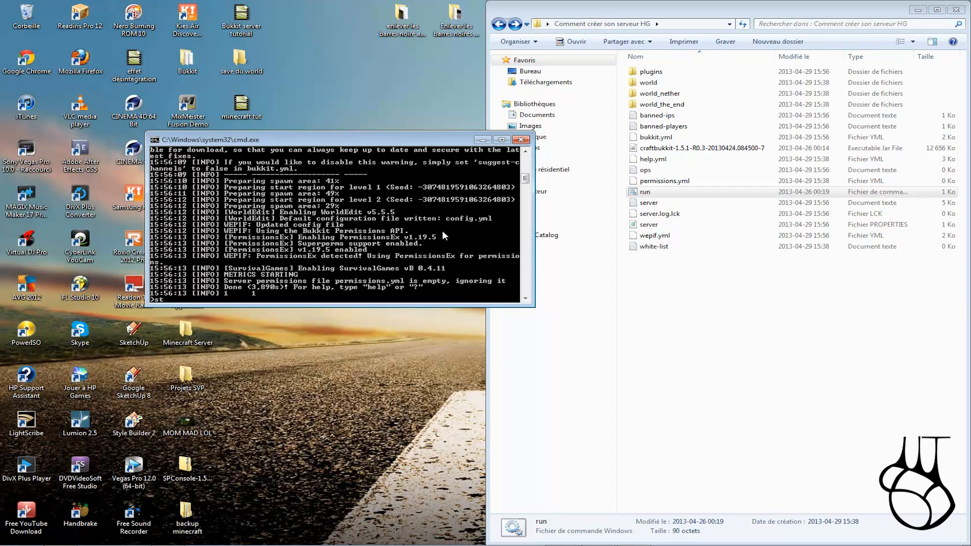
key("Return")
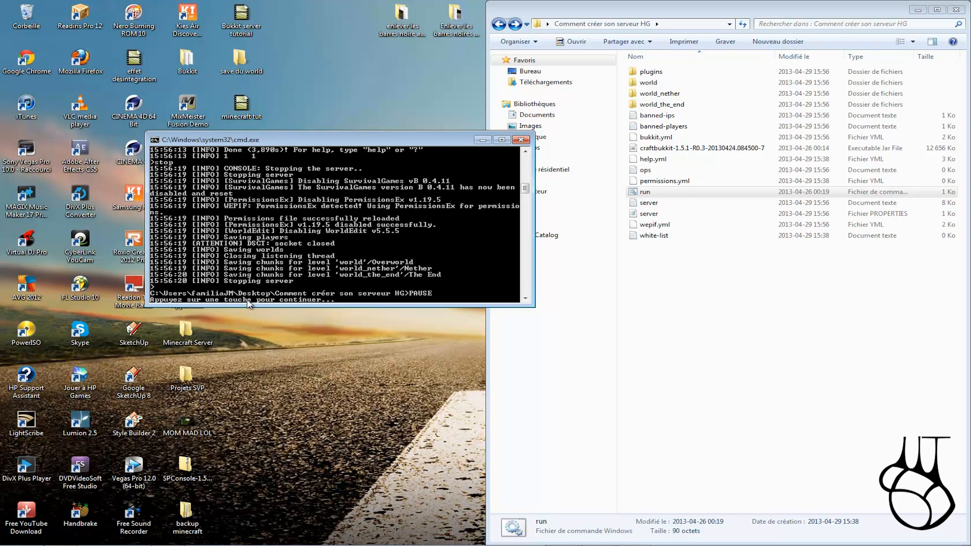
key("Return")
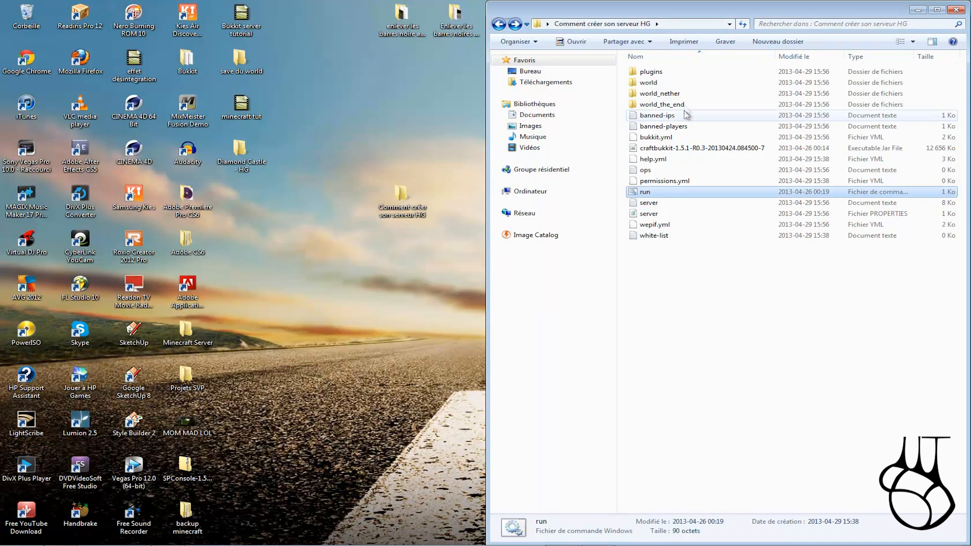
- Open the plugins folder and examine the PermissionsEx, PluginMetrics, SurvivalGames and WorldEdit folders
double_click(675, 72)
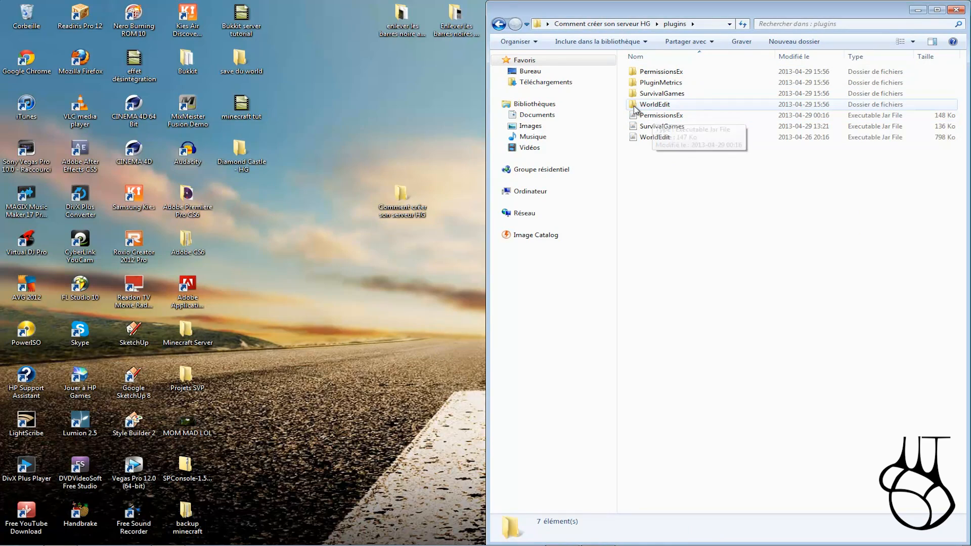
left_click_drag(627, 106, 663, 52)
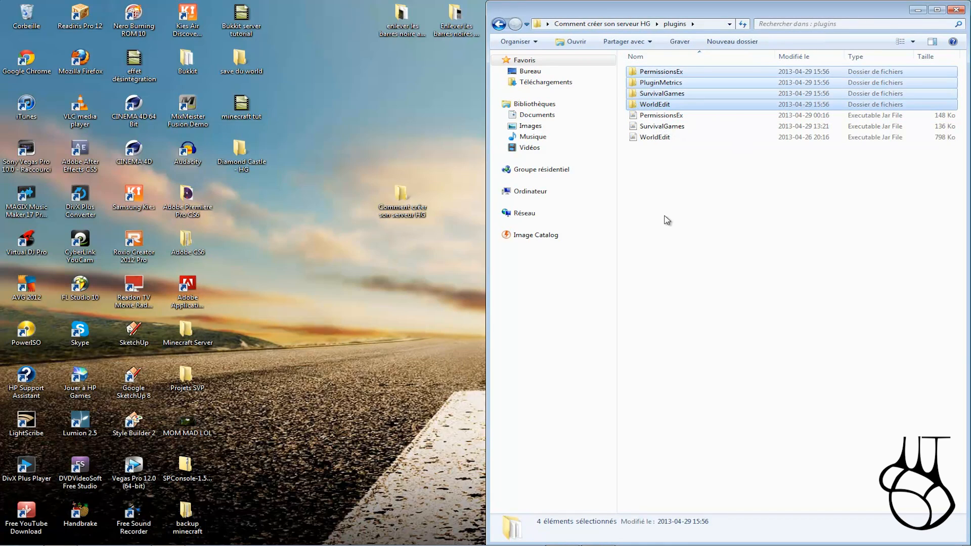
left_click(656, 96)
left_click(654, 72)
left_click(656, 83)
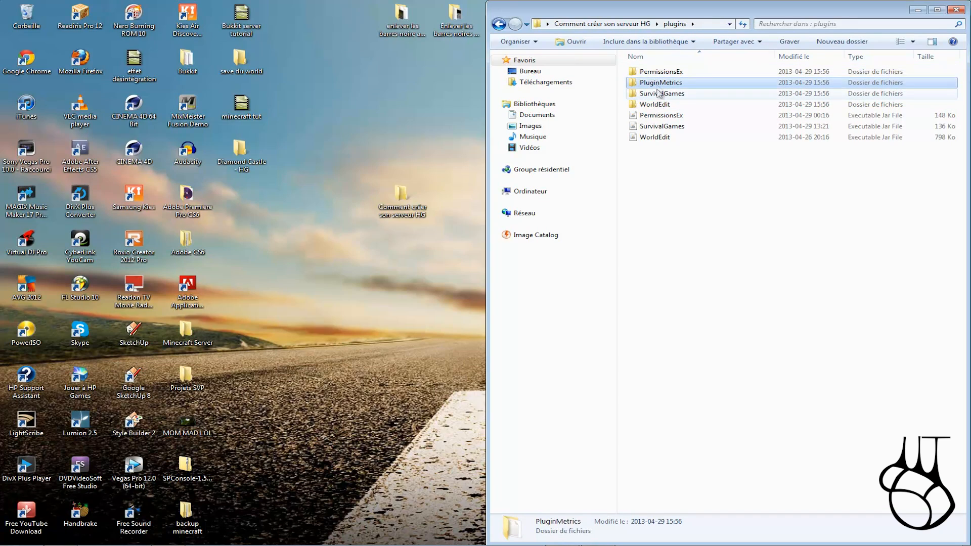
left_click(657, 94)
left_click(655, 104)
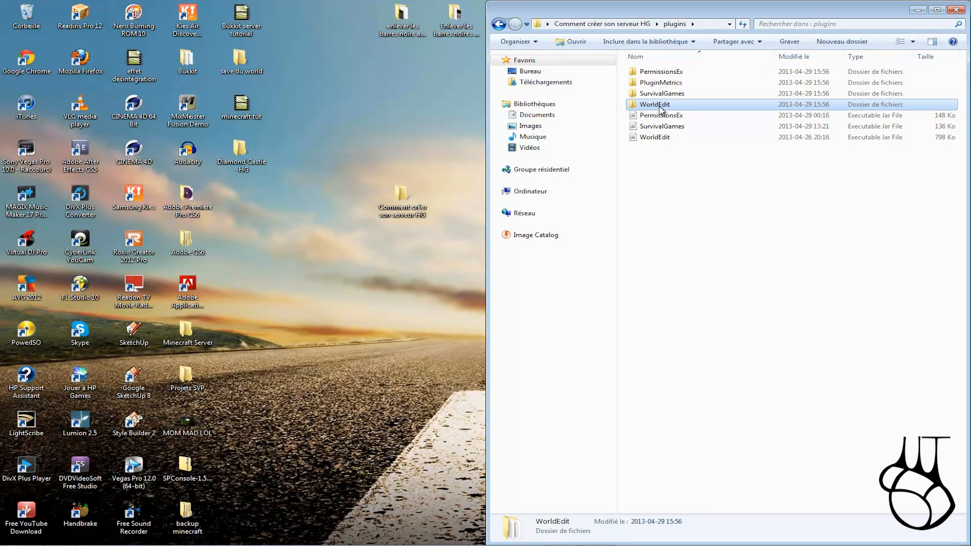
left_click(674, 95)
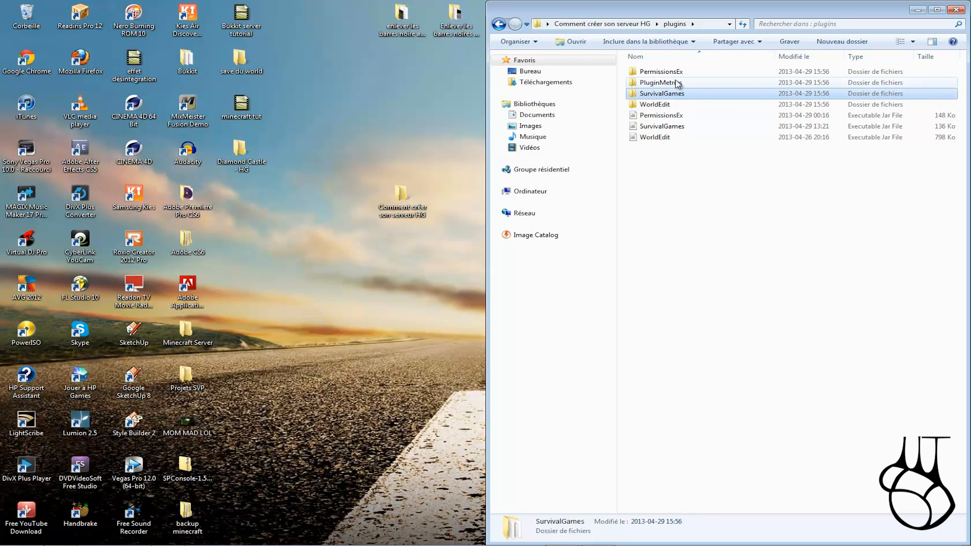
left_click(688, 83)
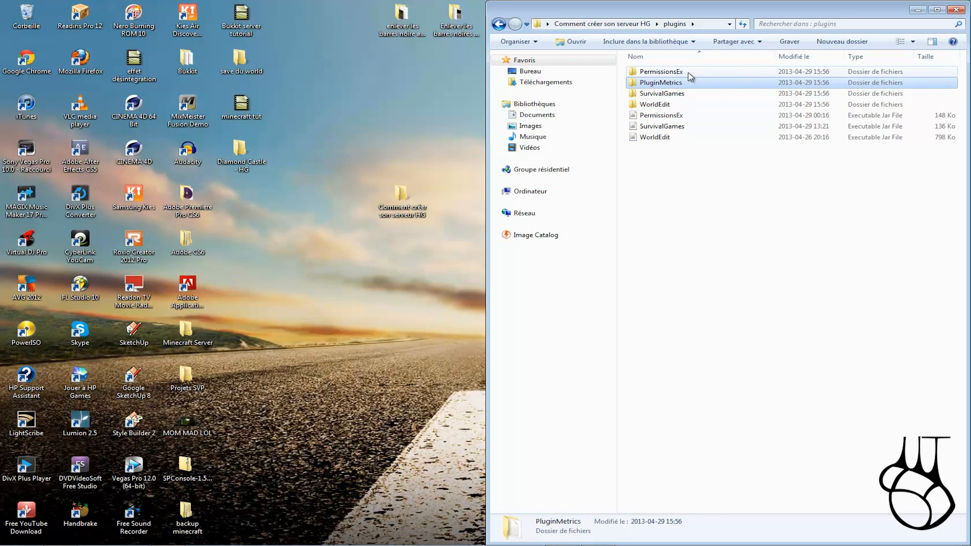
left_click(685, 166)
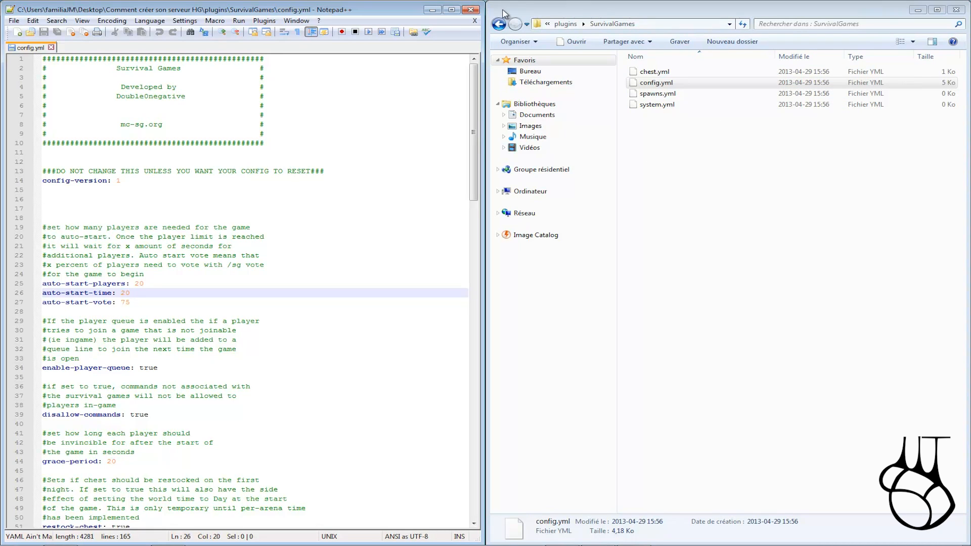
- Go back to the plugins folder, reopen SurvivalGames and point out its system, spawns, config and chest .yml files
left_click(498, 25)
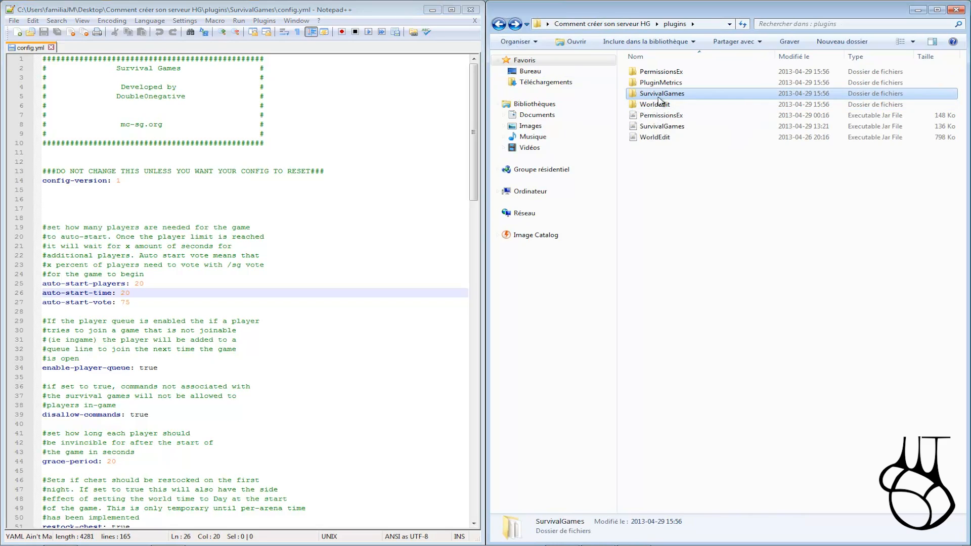
double_click(697, 97)
left_click(667, 106)
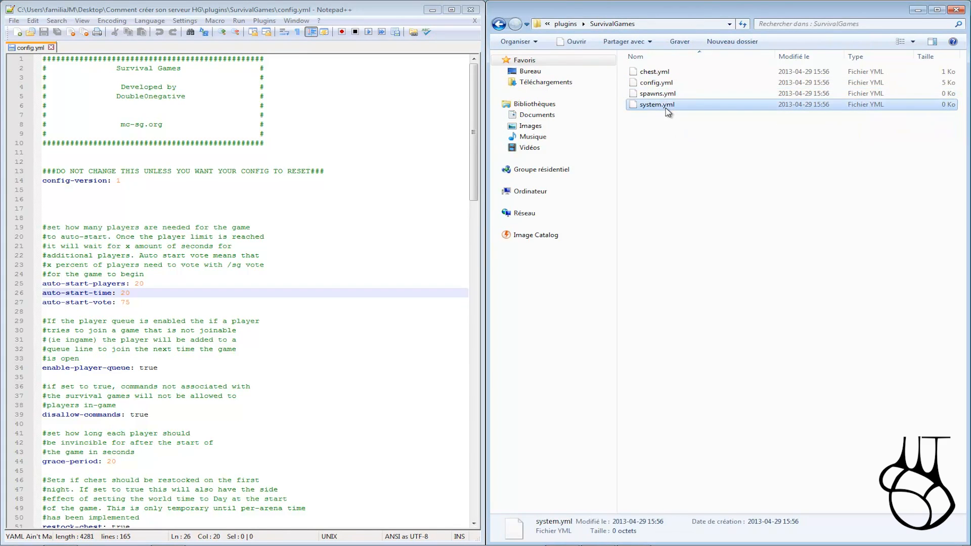
left_click(666, 96)
left_click(669, 85)
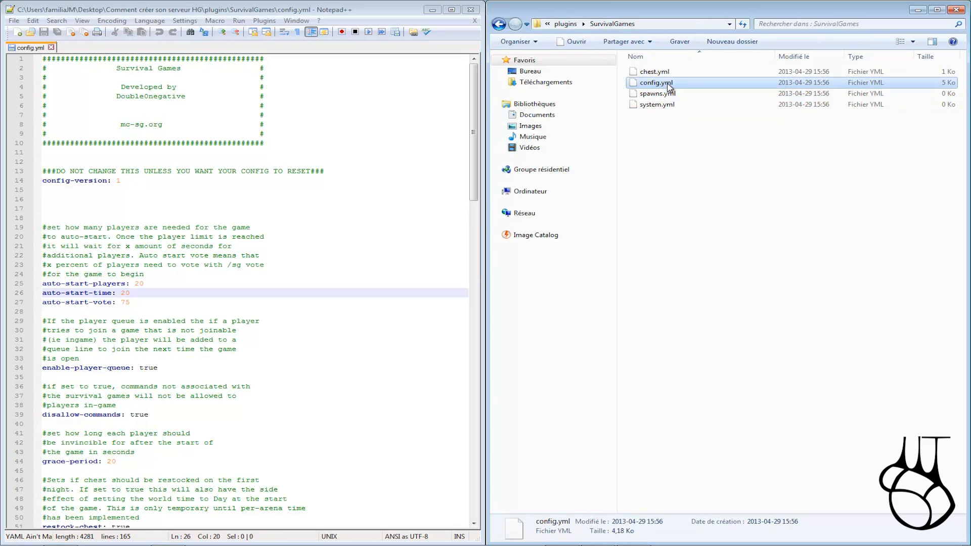
left_click(666, 73)
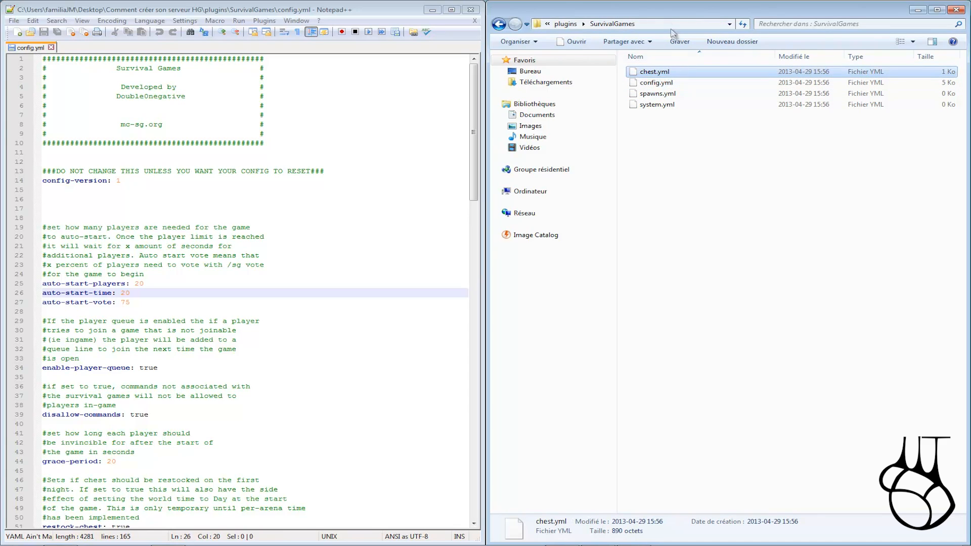
- Open config.yml from the SurvivalGames folder for editing with Notepad++
left_click(654, 83)
right_click(653, 84)
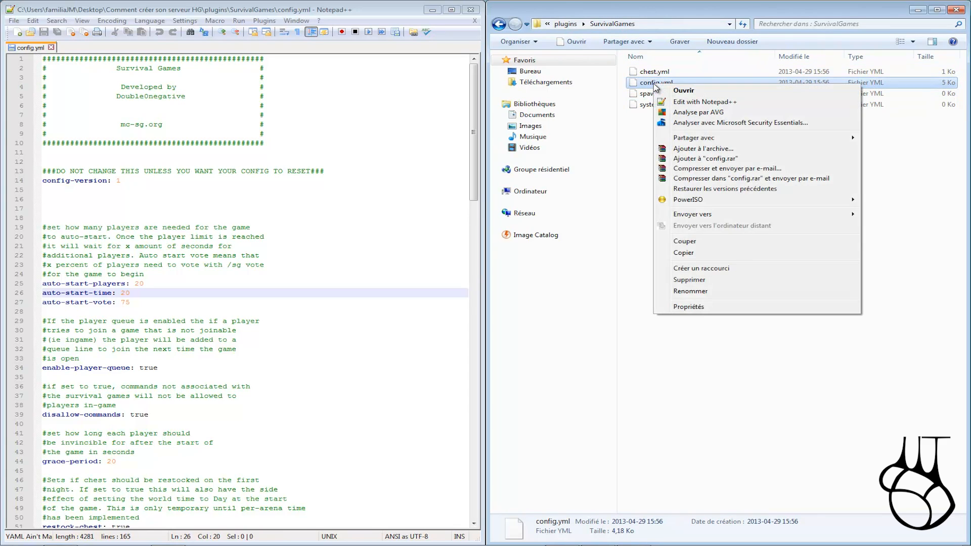
left_click(655, 72)
right_click(660, 82)
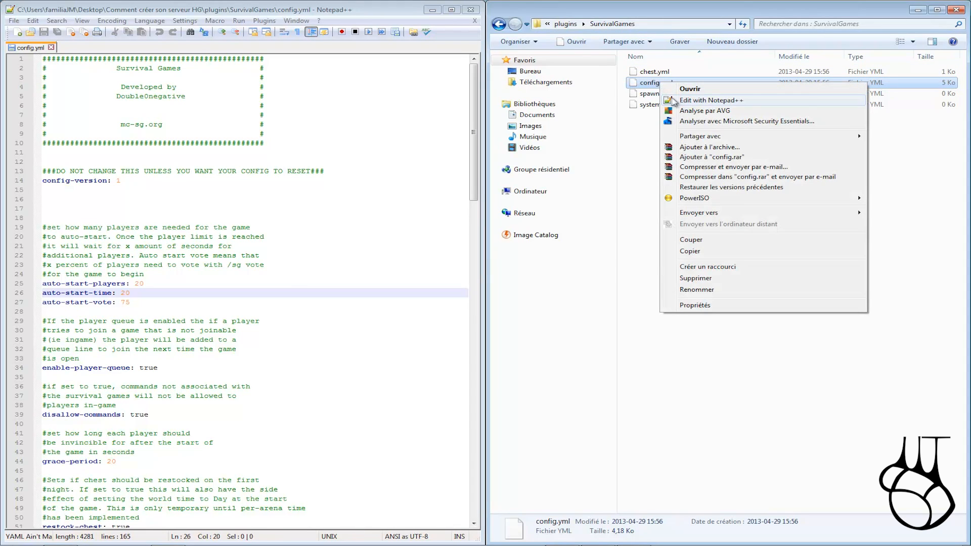
left_click(650, 83)
right_click(648, 84)
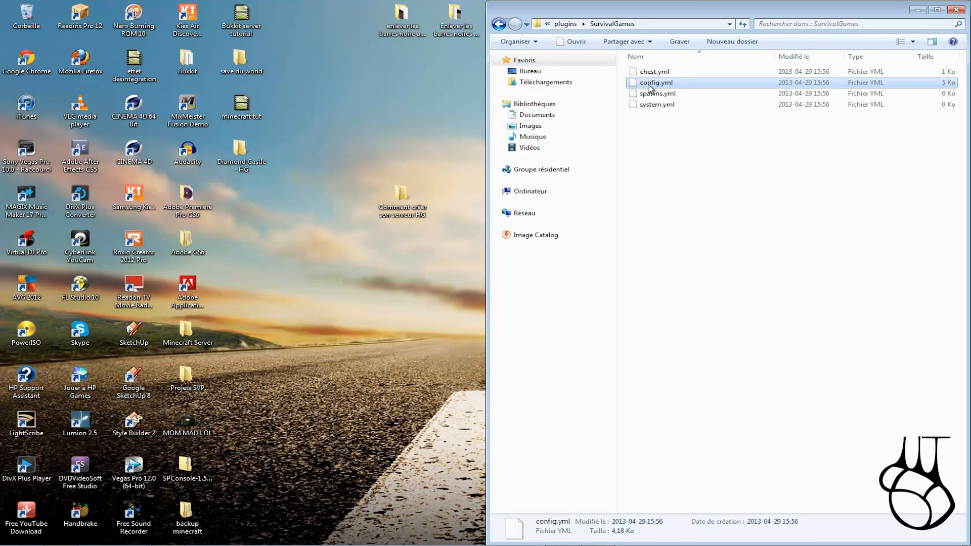
right_click(649, 85)
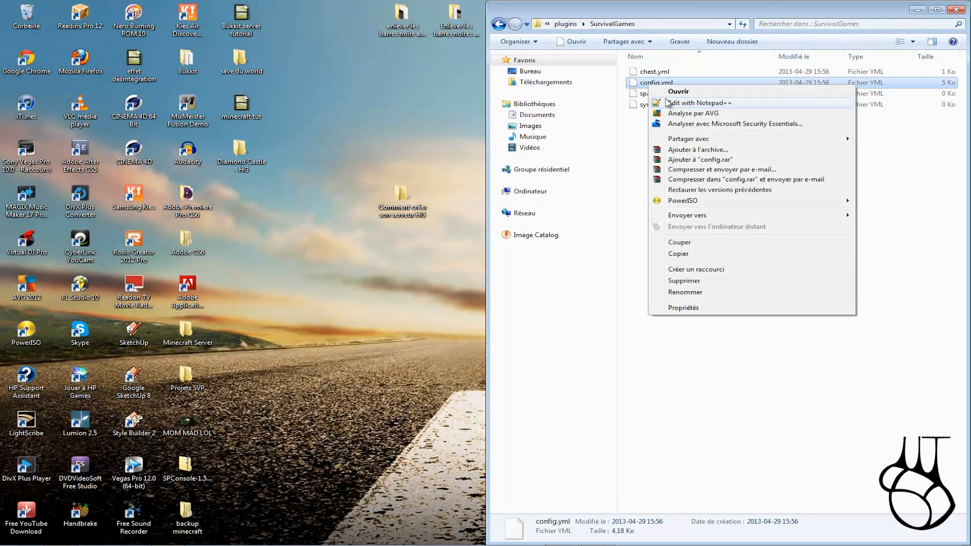
left_click(671, 103)
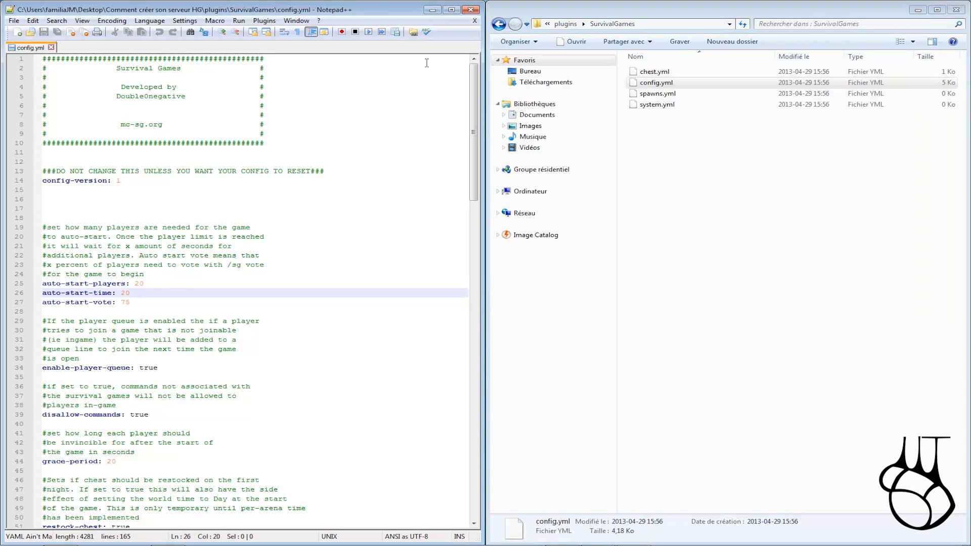
- Open the SurvivalGames config.yml from within Notepad++ using its Open command
right_click(646, 83)
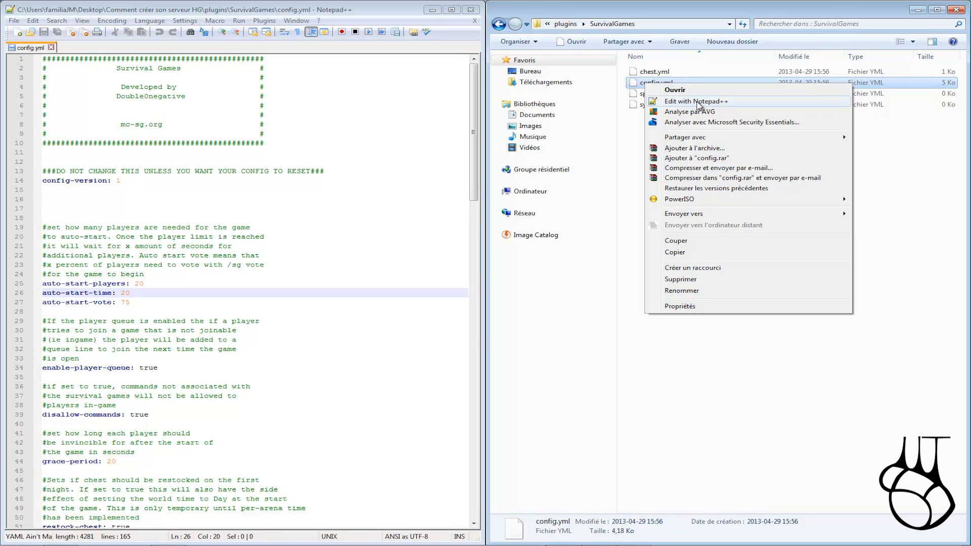
left_click(9, 24)
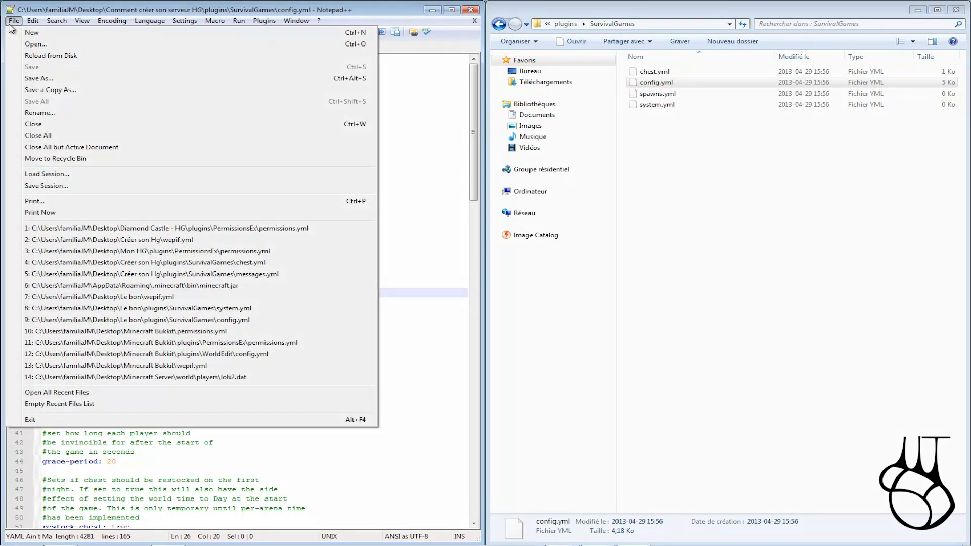
left_click(30, 44)
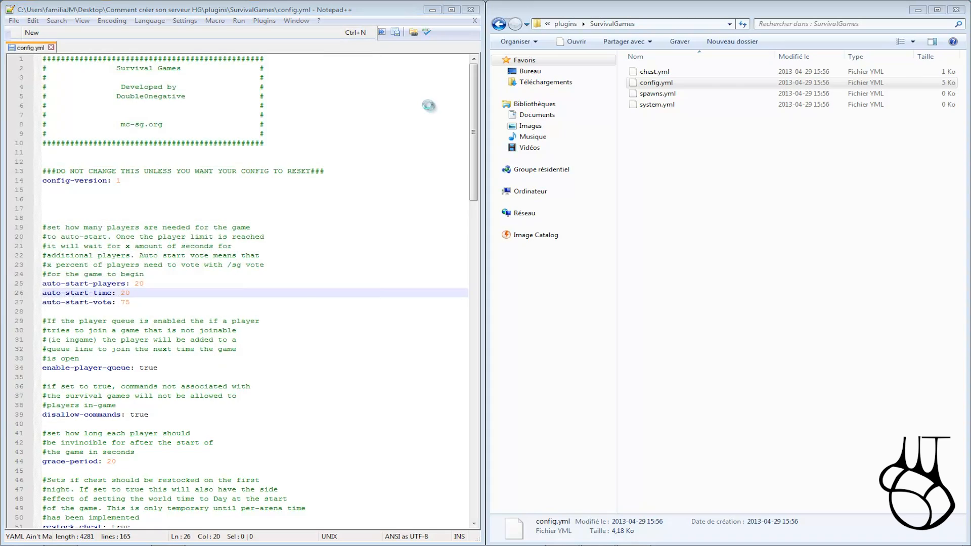
left_click_drag(154, 91, 142, 134)
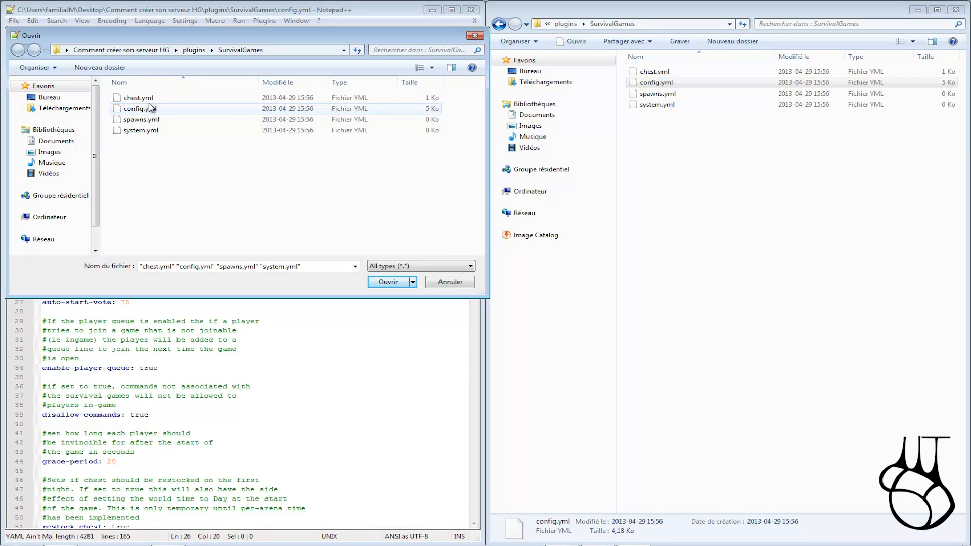
double_click(230, 110)
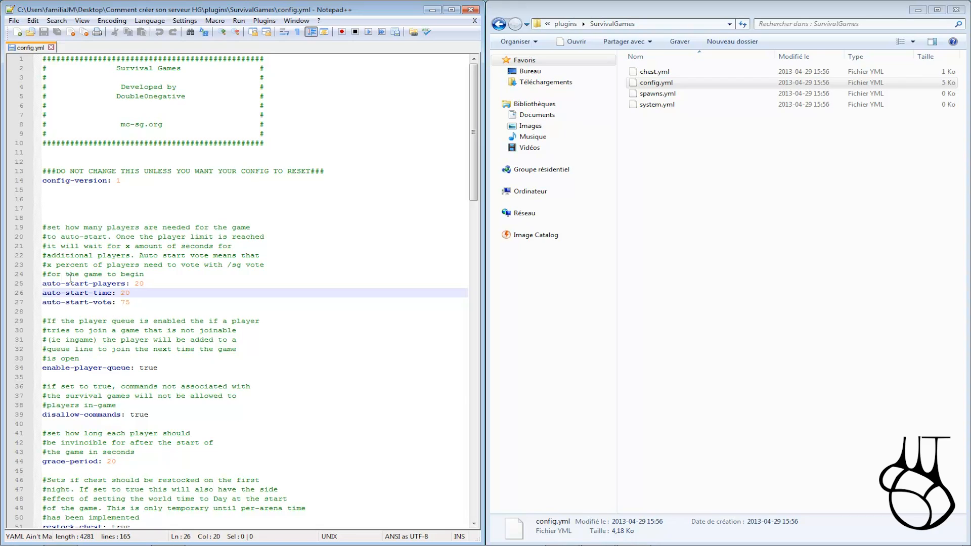
- Highlight the auto-start-players value in config.yml to examine how many players automatically start a game
left_click(136, 283)
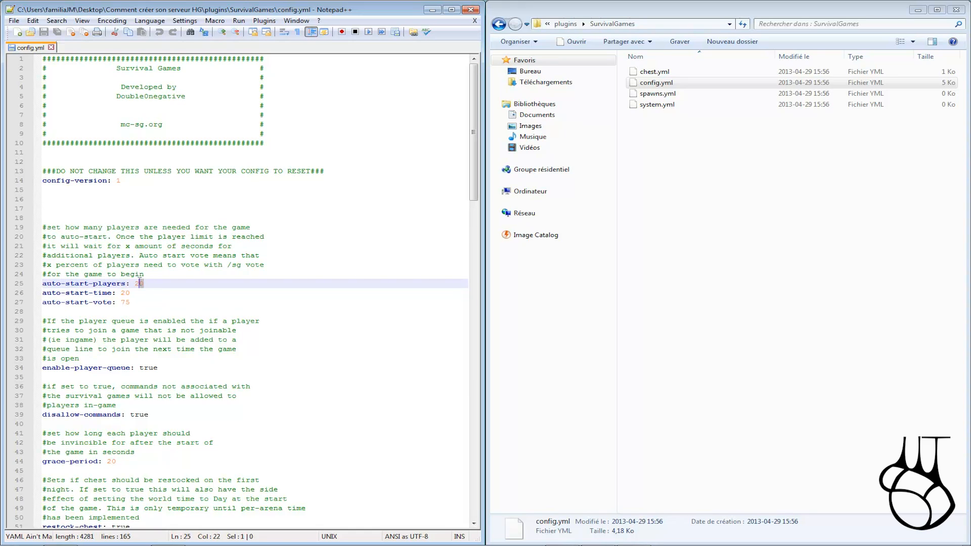
double_click(138, 284)
double_click(144, 286)
type("25")
double_click(139, 284)
left_click(140, 285)
- Highlight the auto-start-time value and its line to examine the waiting time for additional players
left_click_drag(132, 292, 125, 293)
left_click(126, 297)
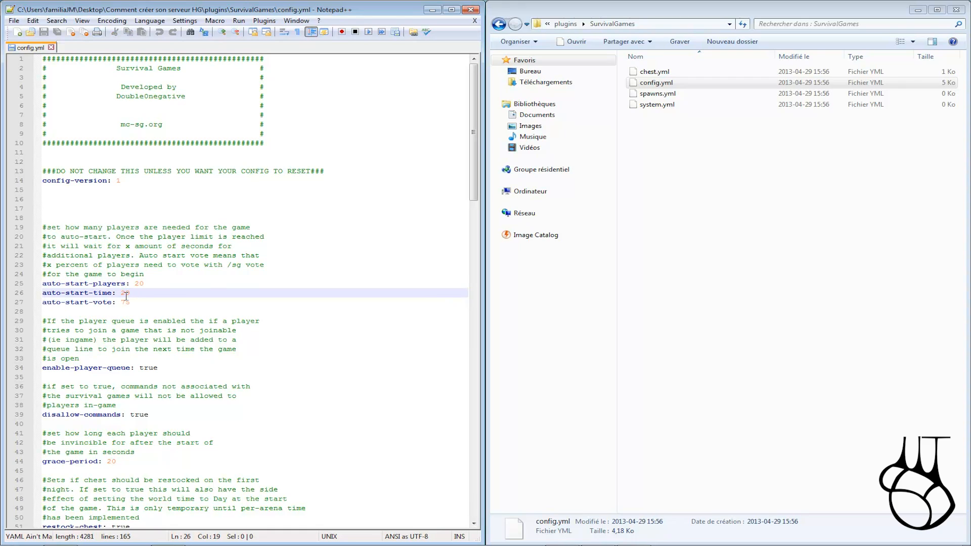
left_click_drag(123, 295, 131, 294)
left_click(131, 294)
left_click_drag(131, 295, 122, 297)
left_click(125, 294)
left_click_drag(130, 293, 124, 296)
left_click(123, 293)
double_click(125, 293)
left_click(125, 293)
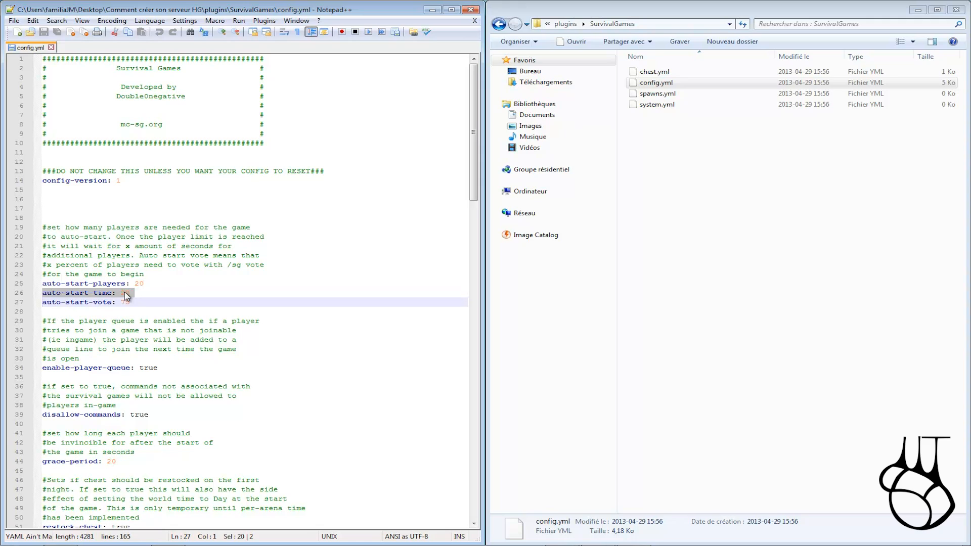
key("shift+Right")
left_click(67, 295)
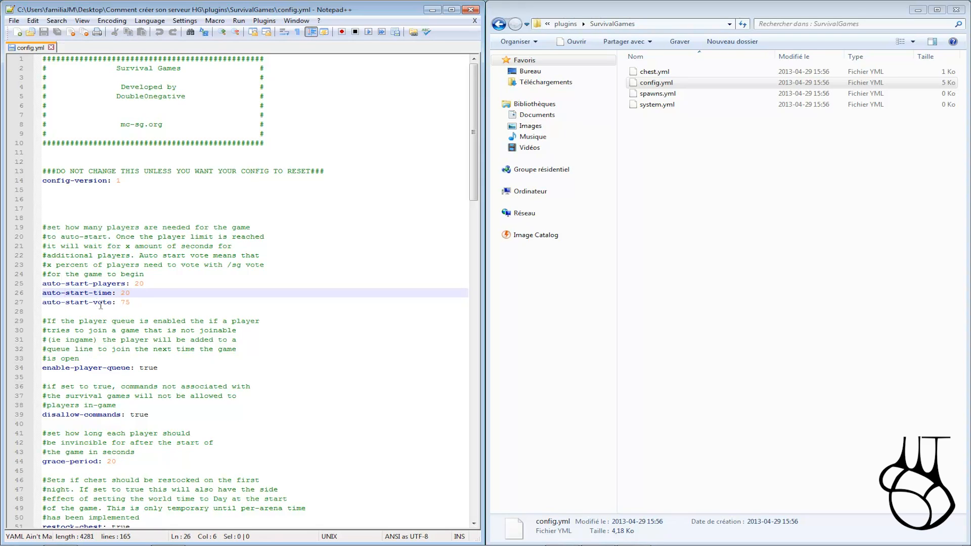
- Highlight the auto-start-vote value to examine the percentage of player votes needed to start the game
left_click_drag(132, 302, 124, 301)
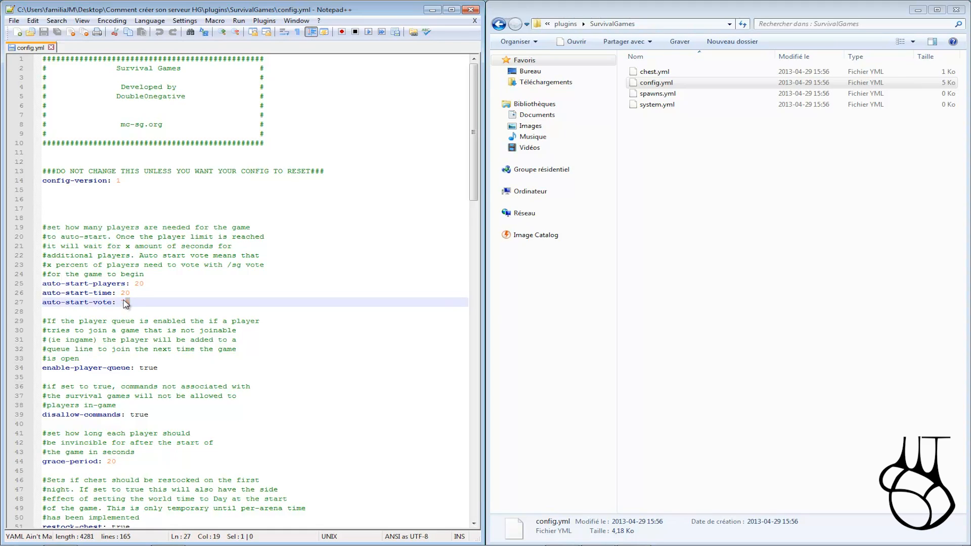
left_click(145, 305)
left_click_drag(130, 303, 122, 302)
- Examine the enable-player-queue setting by highlighting its true value
left_click(123, 369)
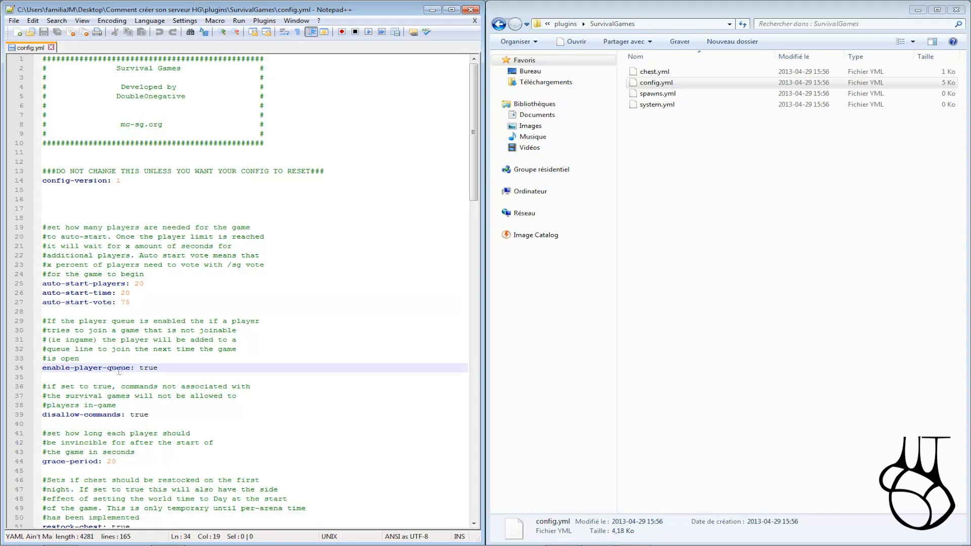
left_click_drag(138, 368, 159, 368)
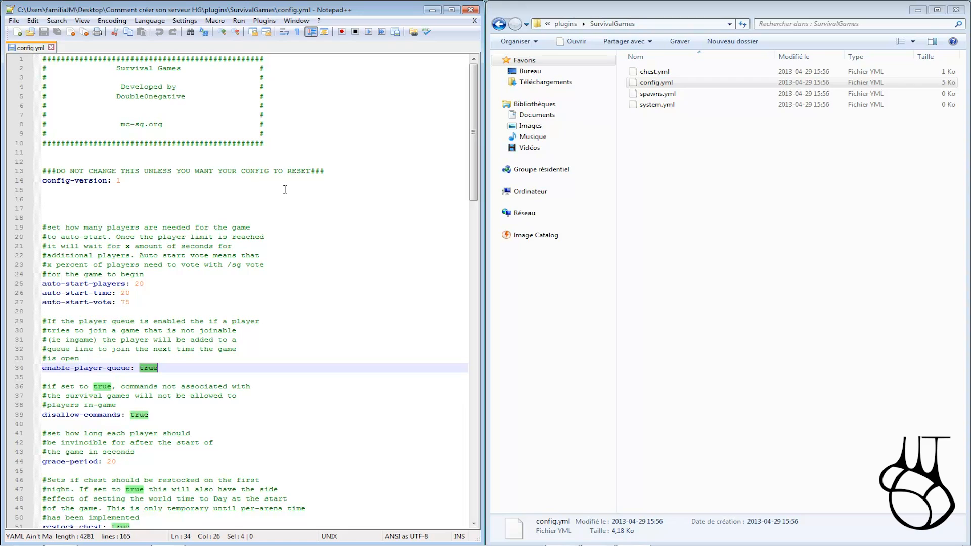
left_click(159, 369)
left_click_drag(158, 370, 140, 369)
left_click(157, 368)
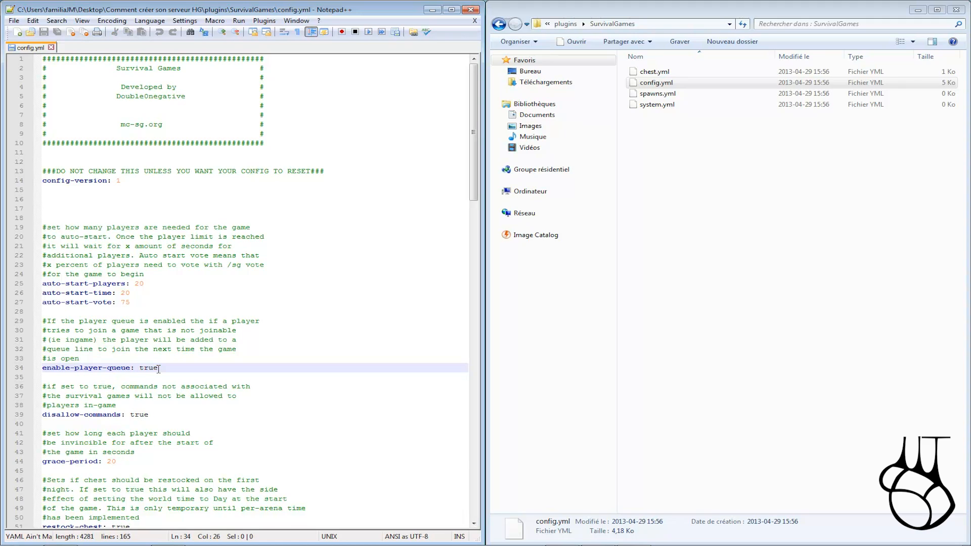
left_click_drag(166, 368, 141, 368)
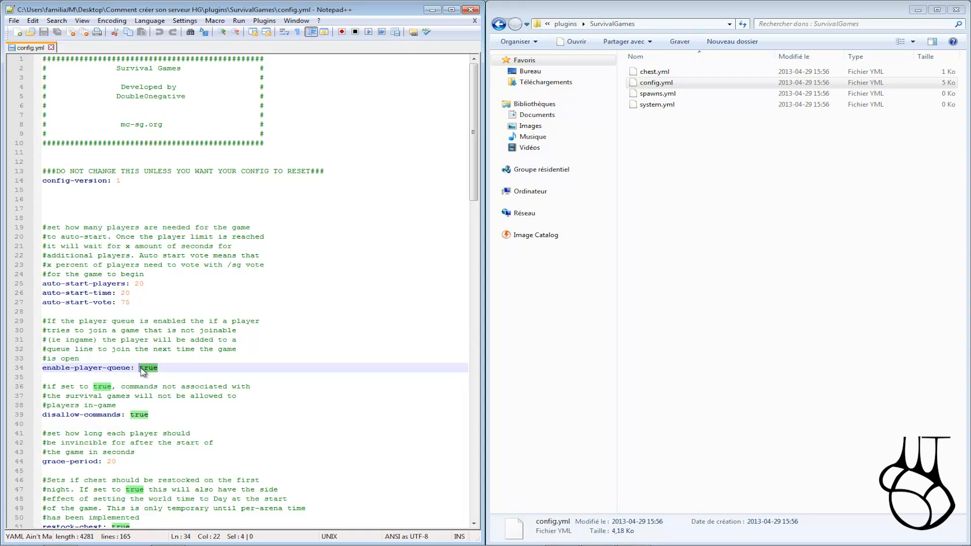
left_click(143, 369)
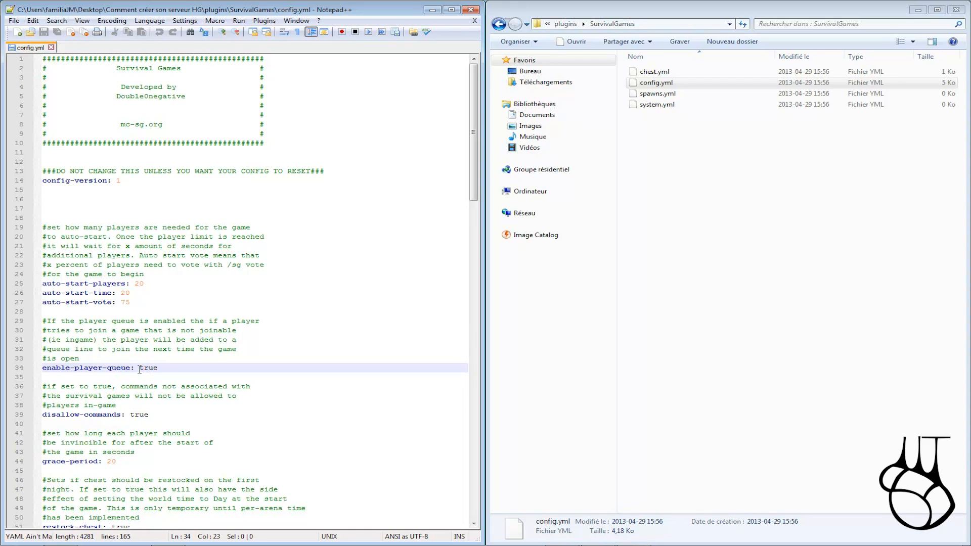
left_click_drag(140, 369, 161, 367)
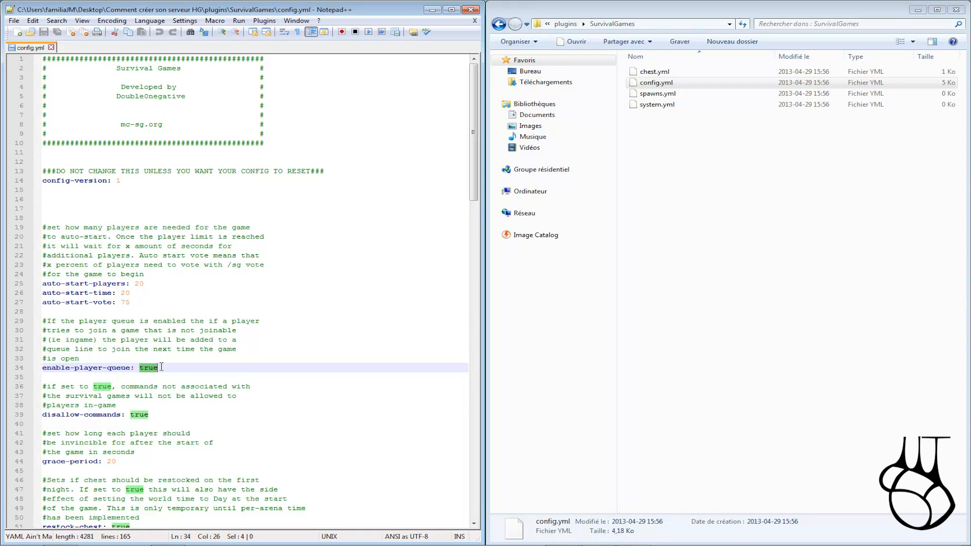
left_click(162, 367)
- Examine the disallow-commands and grace-period settings by highlighting their values
scroll(83, 400, "down", 1)
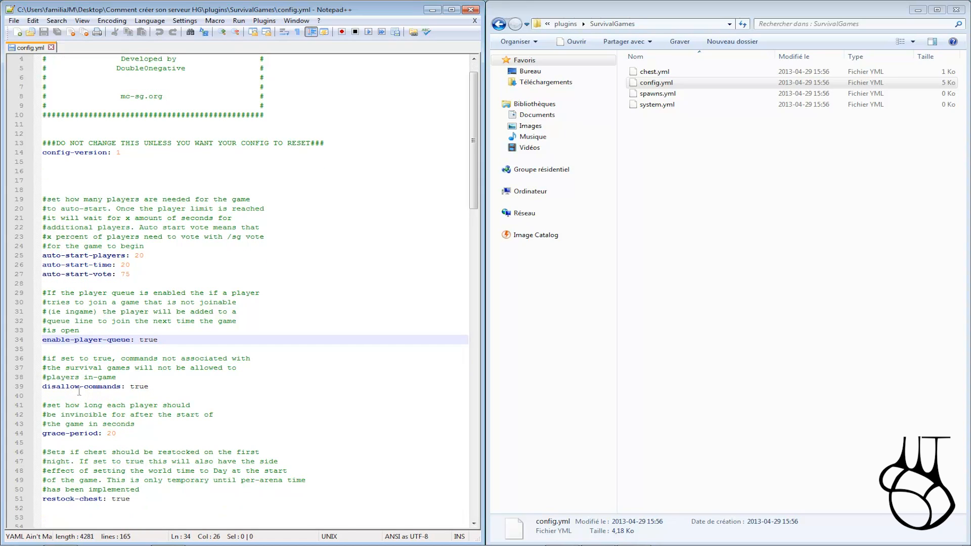
left_click_drag(130, 388, 150, 387)
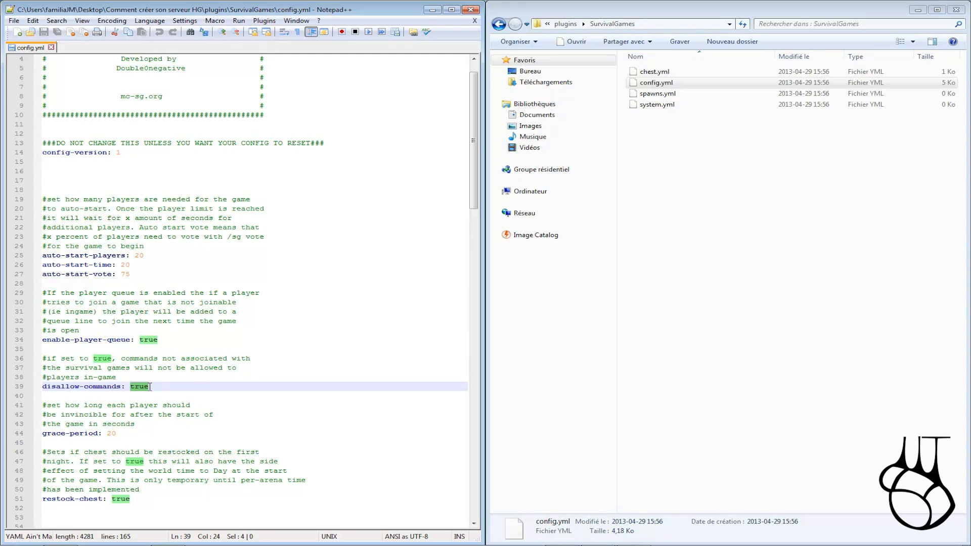
left_click(150, 387)
scroll(137, 354, "down", 2)
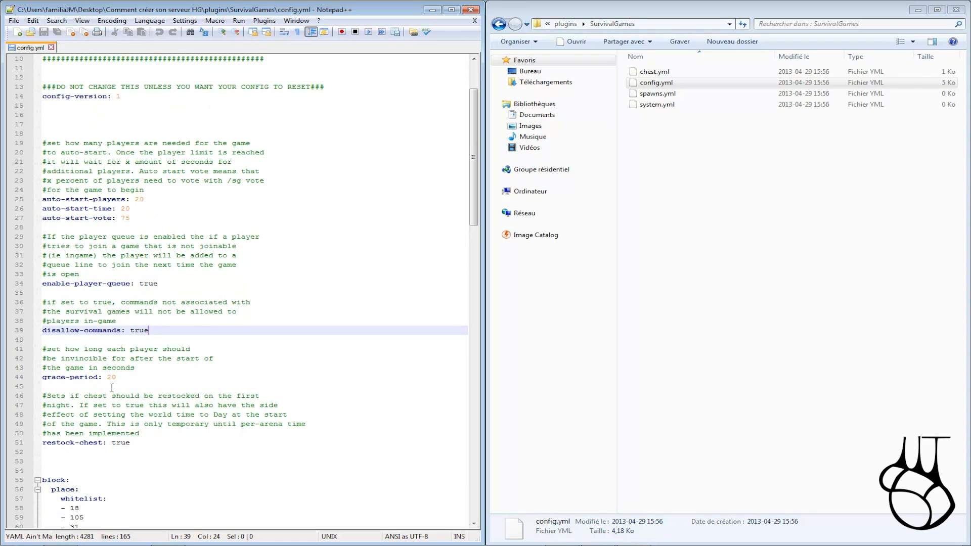
left_click(115, 378)
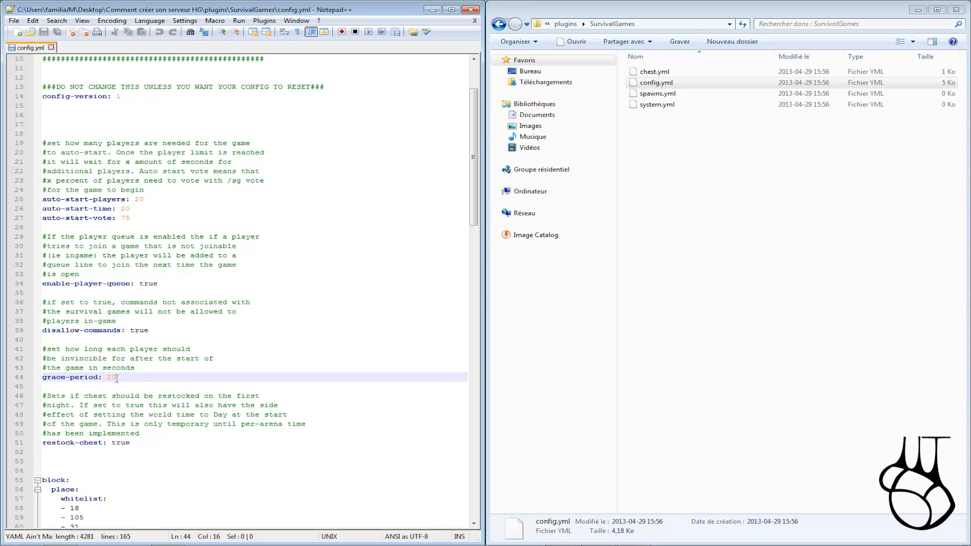
left_click_drag(115, 378, 108, 378)
left_click(148, 399)
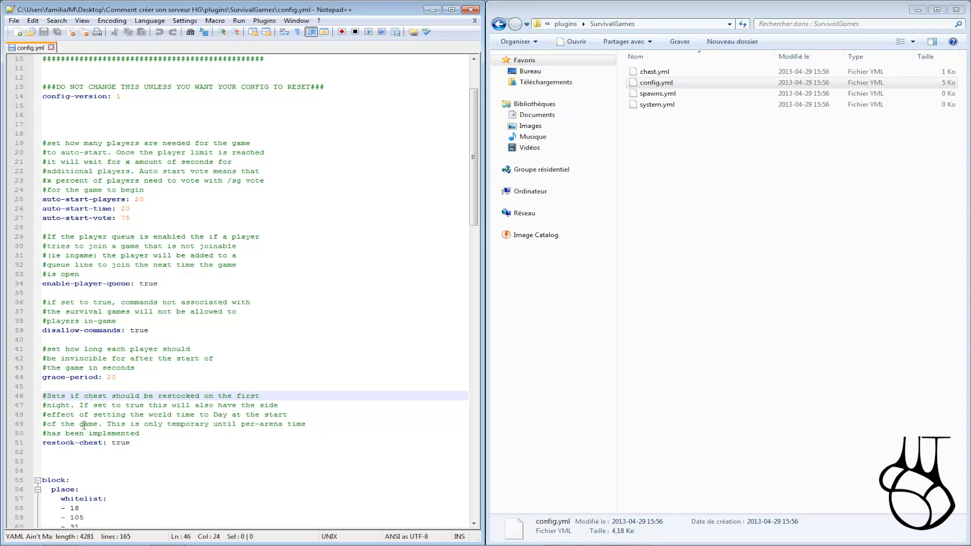
- Examine the restock-chest setting by highlighting its true value below the comment on chest restocking
scroll(84, 425, "down", 2)
double_click(114, 386)
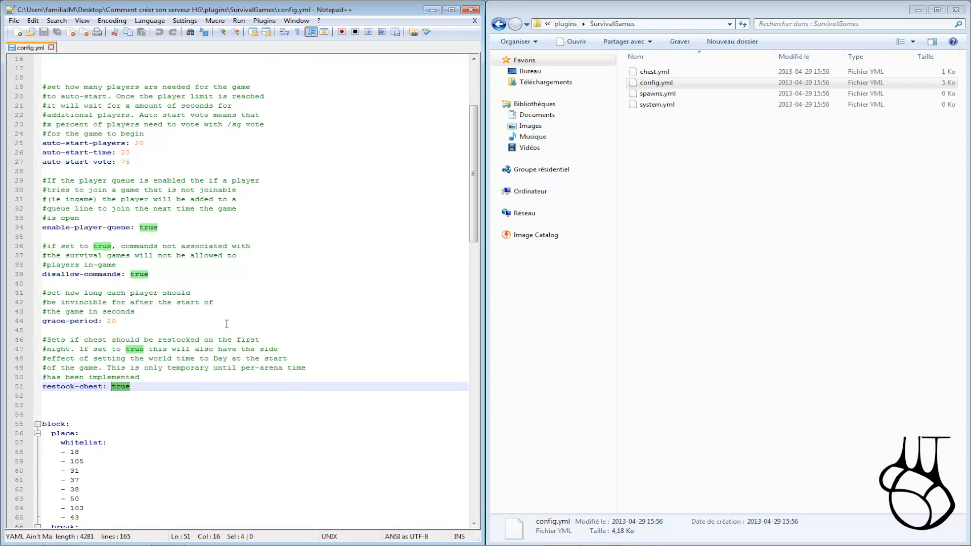
left_click(292, 388)
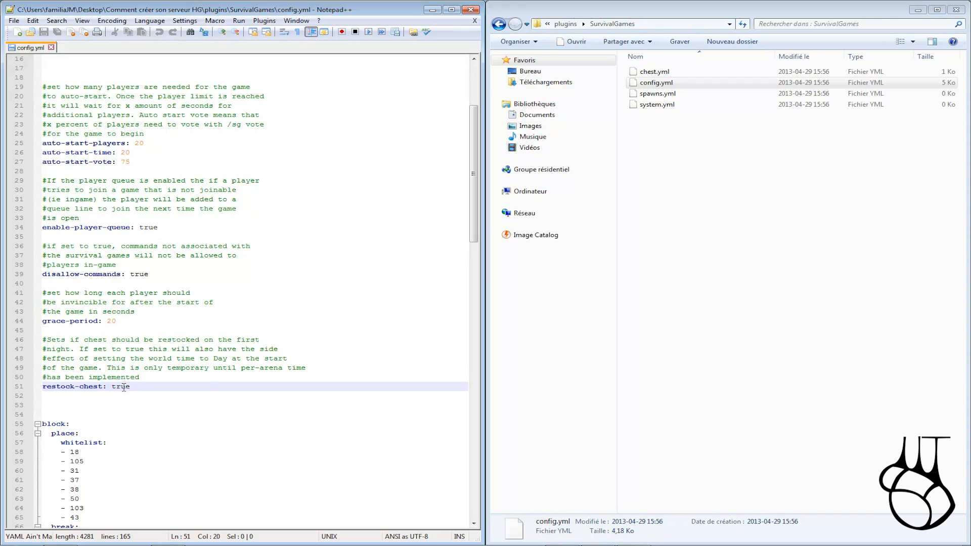
left_click_drag(130, 386, 113, 384)
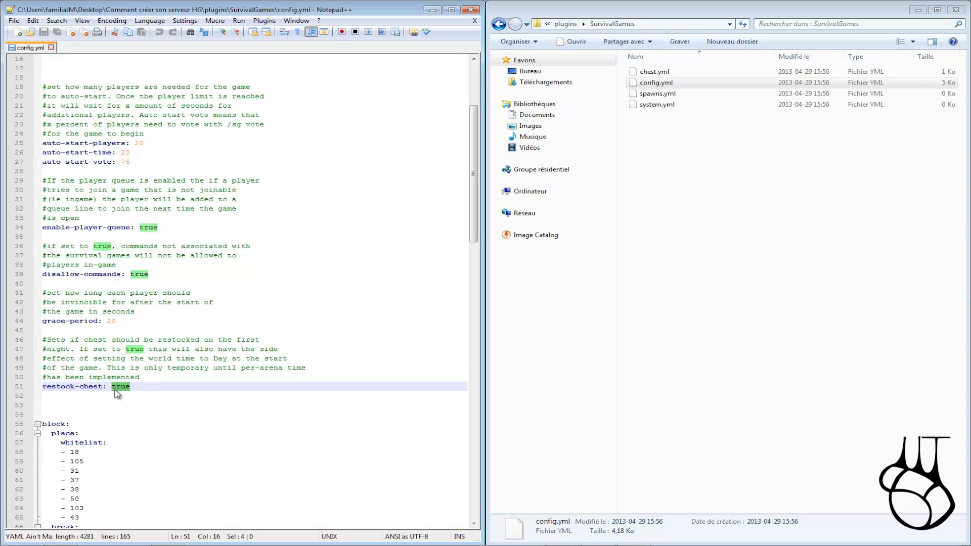
left_click(117, 387)
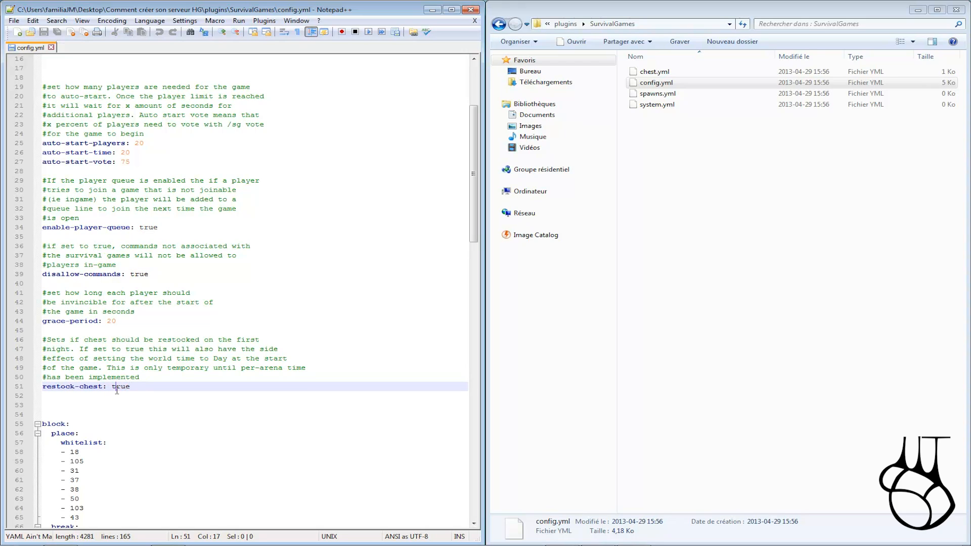
left_click_drag(131, 386, 111, 387)
left_click(116, 387)
- Highlight the first block ID in the place whitelist, then switch to Chrome's Minecraft ID List and look through the block and item IDs
scroll(122, 394, "down", 4)
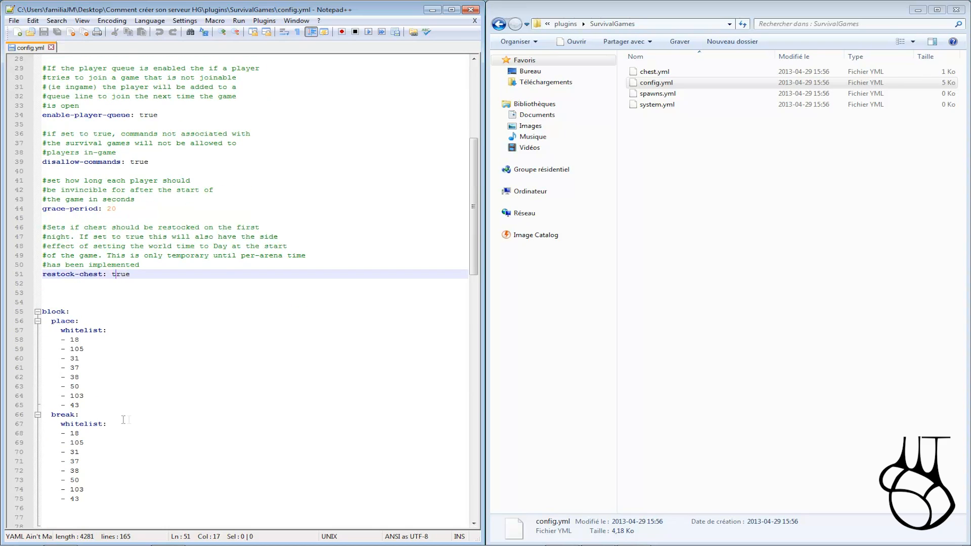
double_click(74, 340)
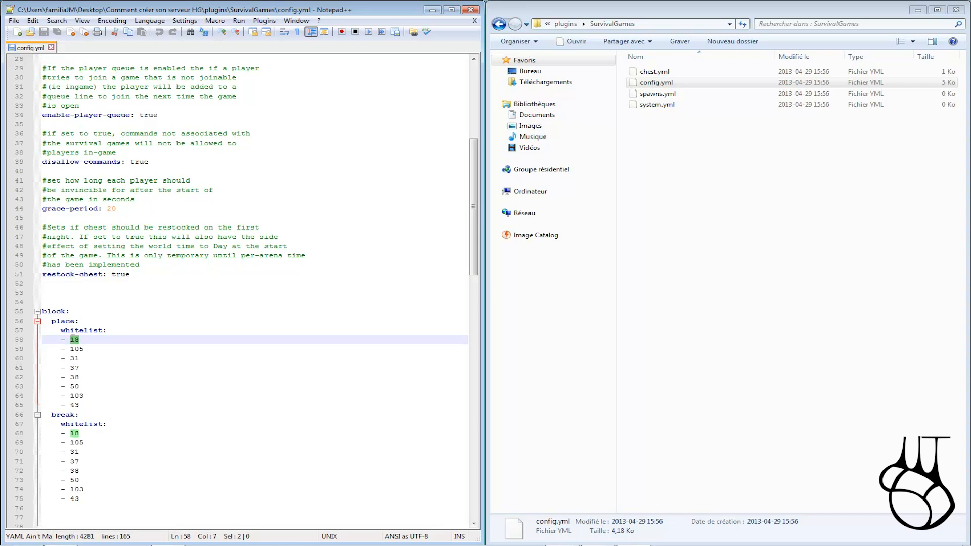
left_click(60, 534)
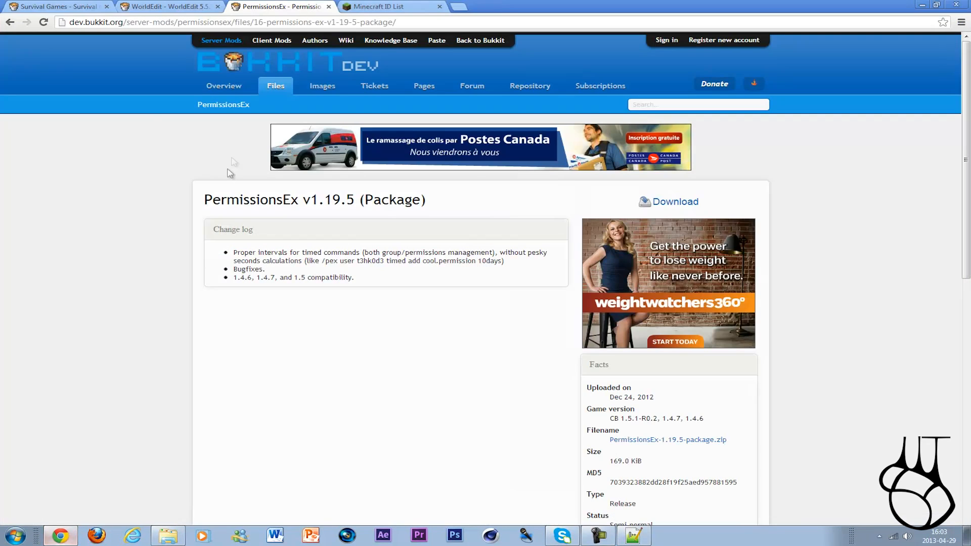
left_click(383, 10)
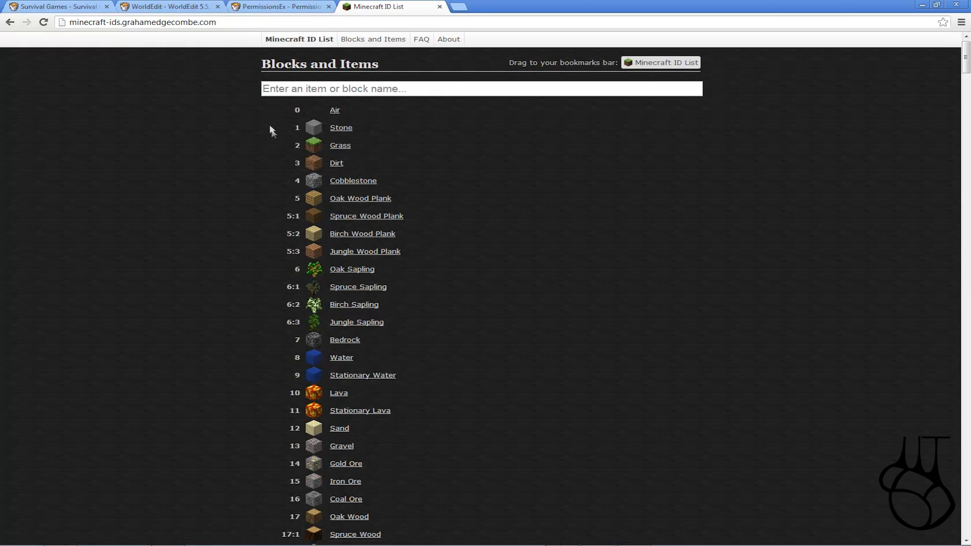
scroll(292, 121, "down", 14)
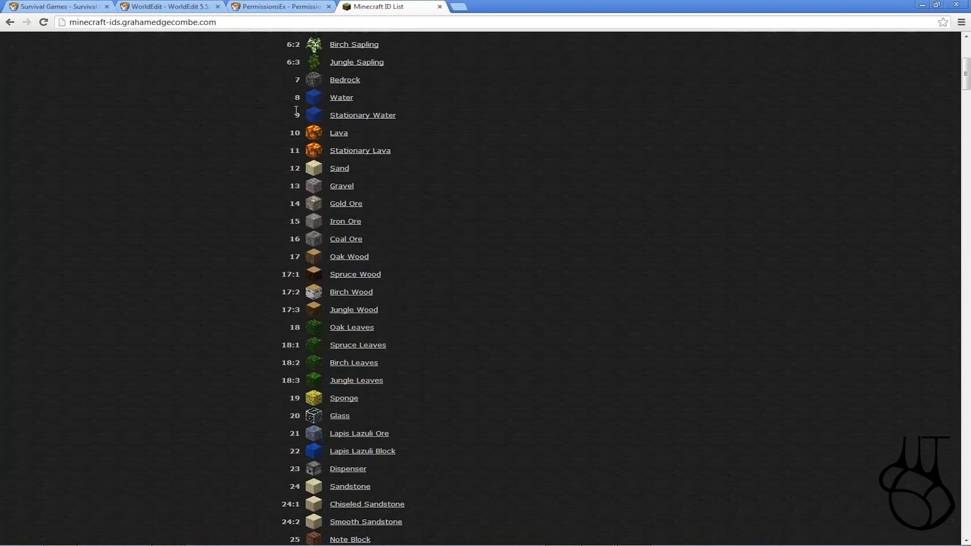
scroll(296, 109, "down", 20)
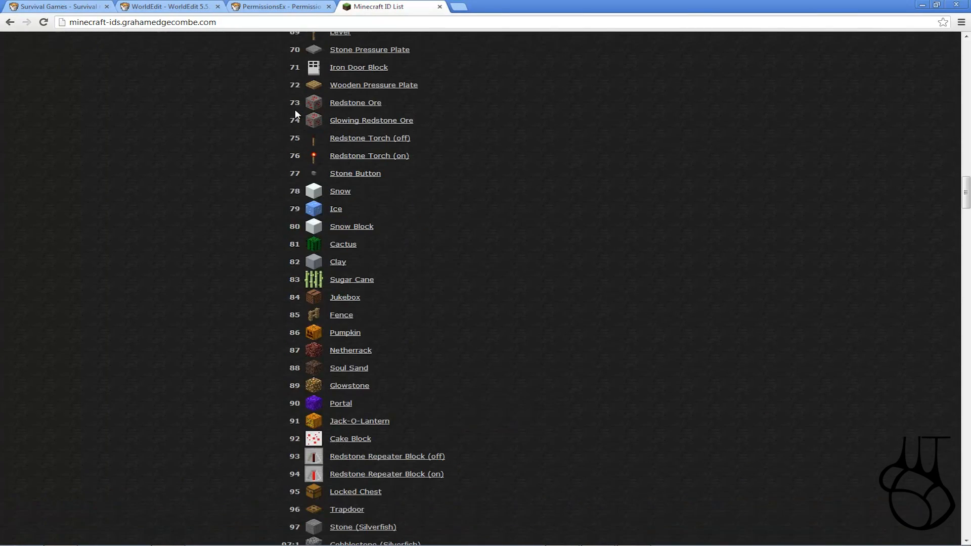
scroll(296, 110, "down", 20)
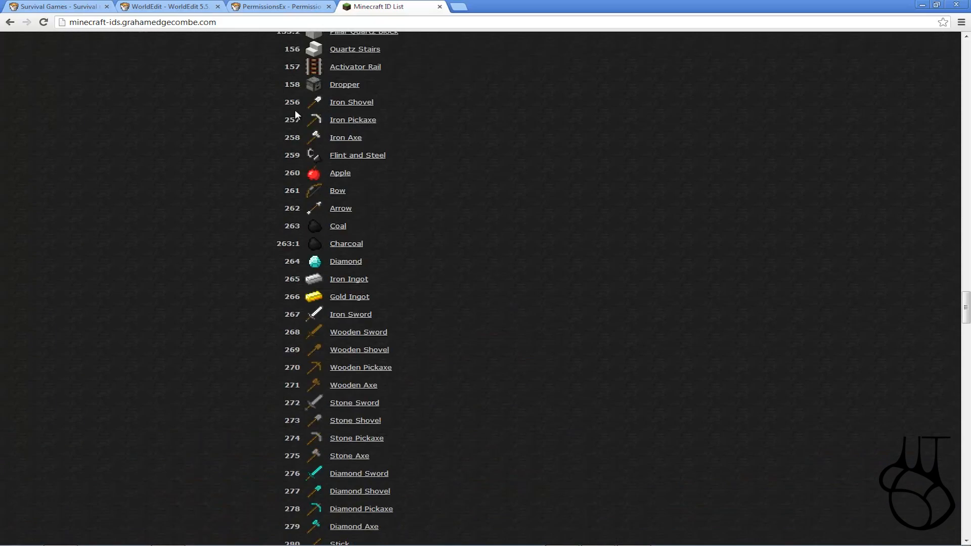
scroll(296, 110, "down", 20)
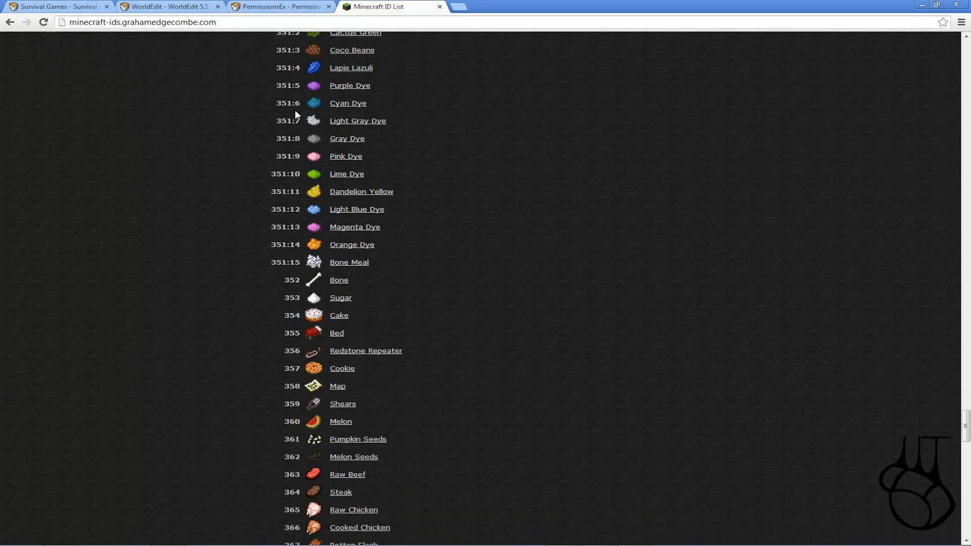
scroll(527, 353, "up", 1)
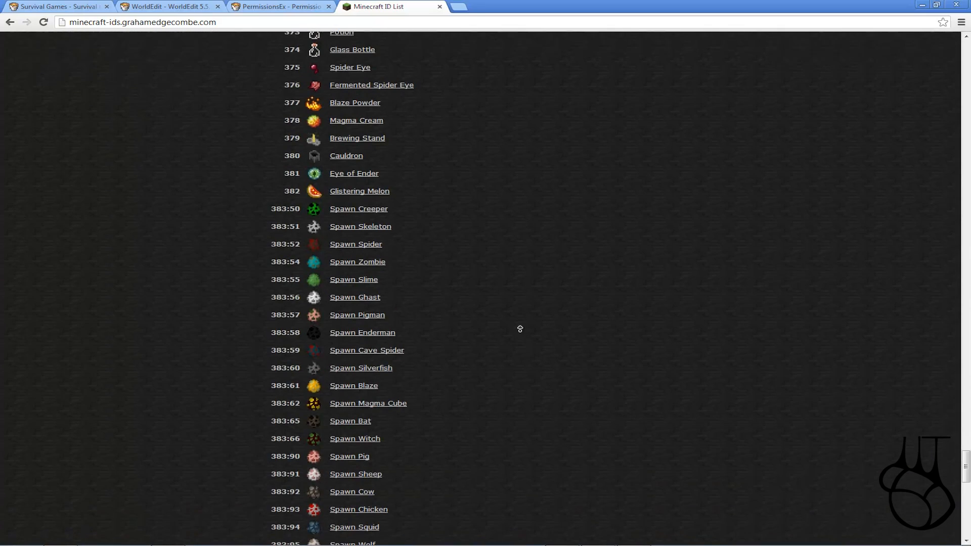
double_click(290, 193)
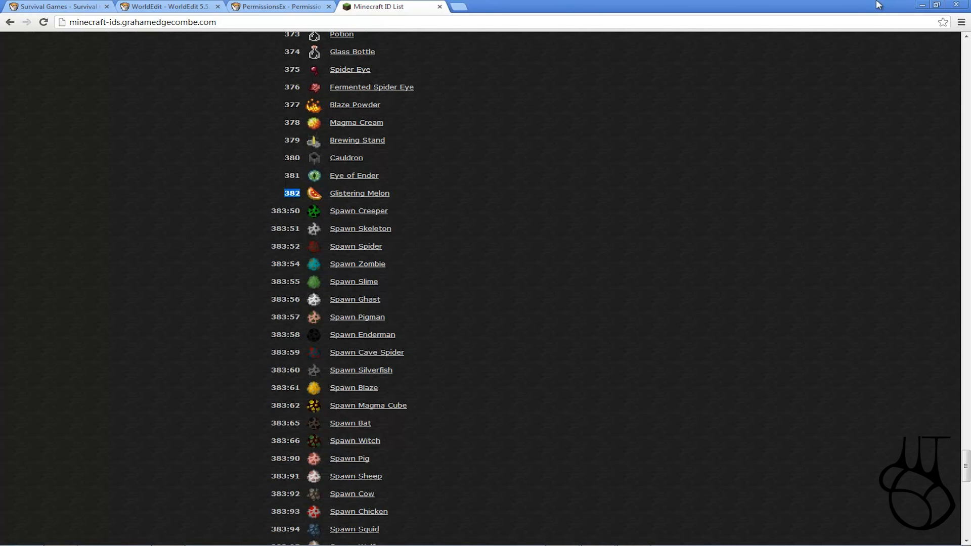
- Dock the Chrome window with the Minecraft ID List beside Notepad++ so both fit on the screen
middle_click(596, 321)
middle_click(589, 34)
scroll(682, 211, "up", 9)
left_click_drag(658, 5, 970, 96)
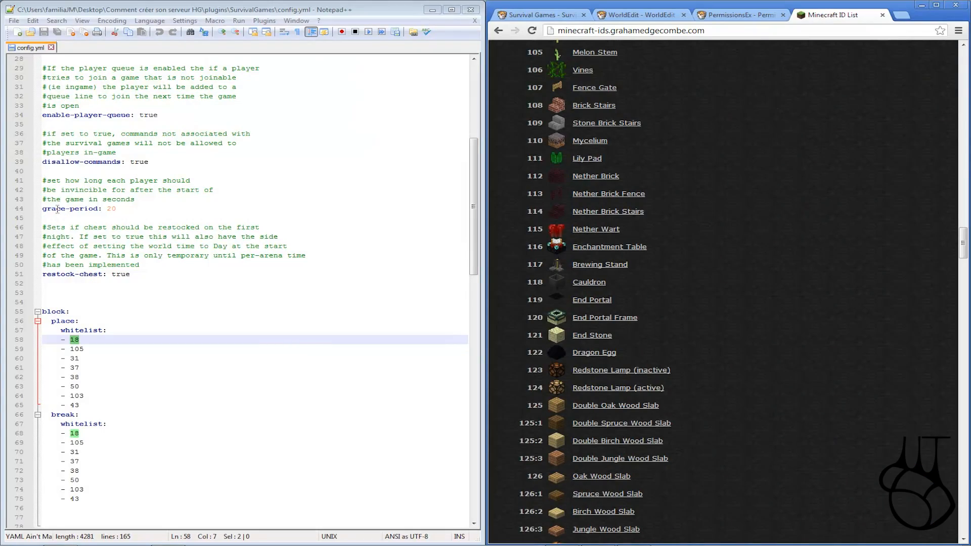
- Look up place whitelist ID 18 from config.yml in the Minecraft ID List and highlight its Oak Leaves entry
left_click(81, 365)
key("Up")
key("Up")
key("Up")
scroll(709, 313, "up", 11)
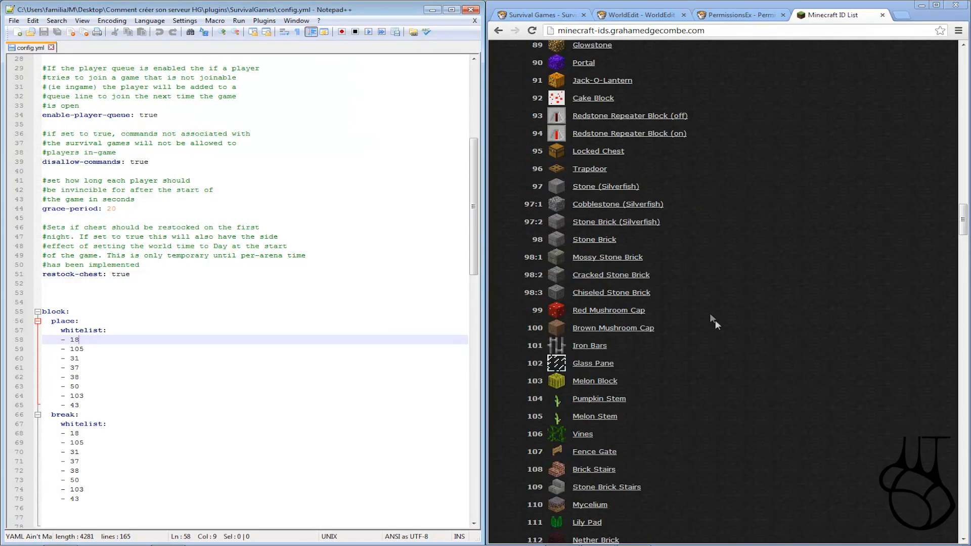
scroll(730, 287, "up", 20)
scroll(718, 314, "down", 4)
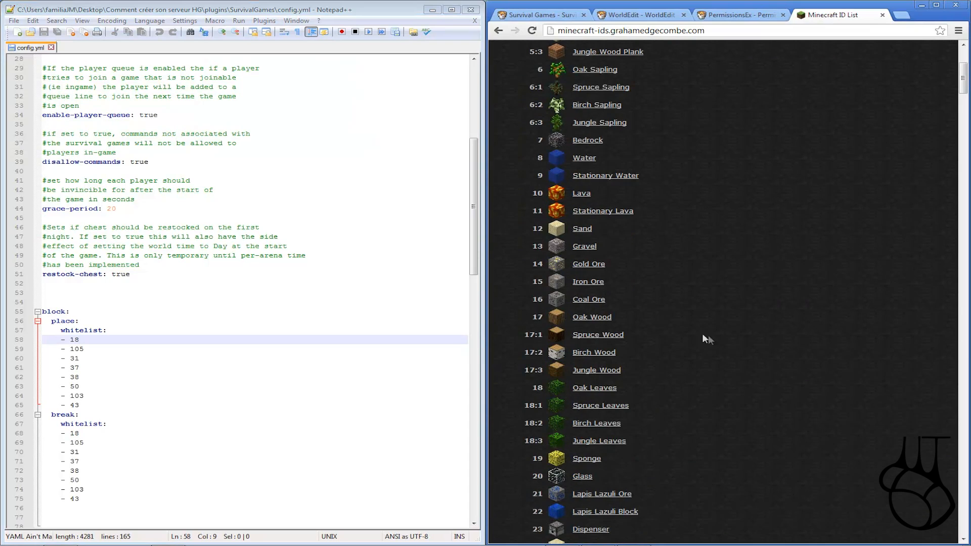
left_click_drag(532, 386, 607, 383)
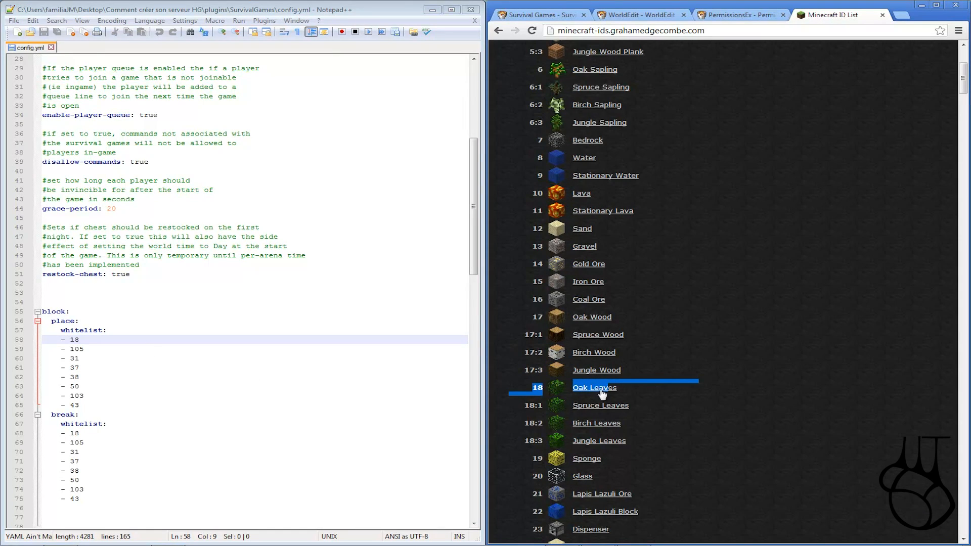
left_click(658, 390)
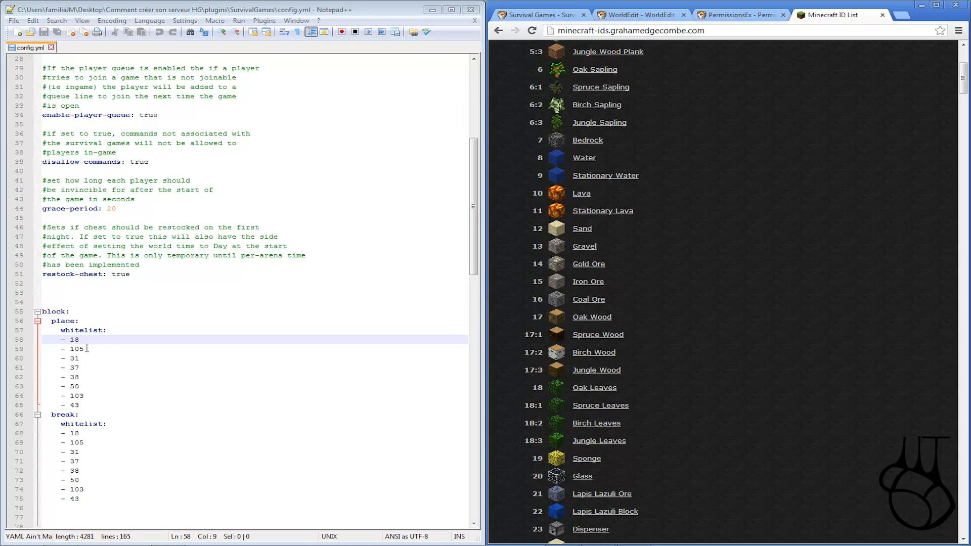
- Look further down the Minecraft ID List and highlight place whitelist ID 105 in config.yml
scroll(848, 438, "down", 4)
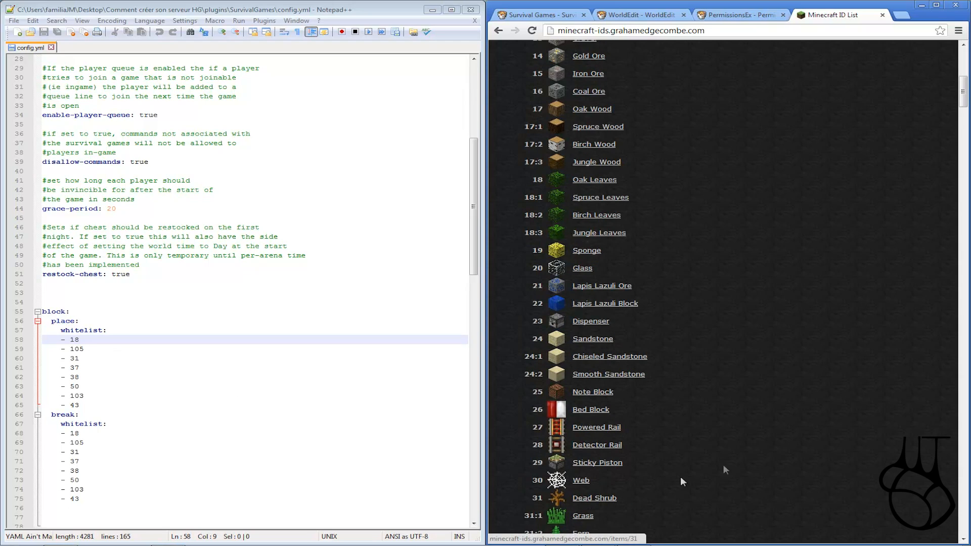
left_click_drag(84, 348, 80, 339)
key("Down")
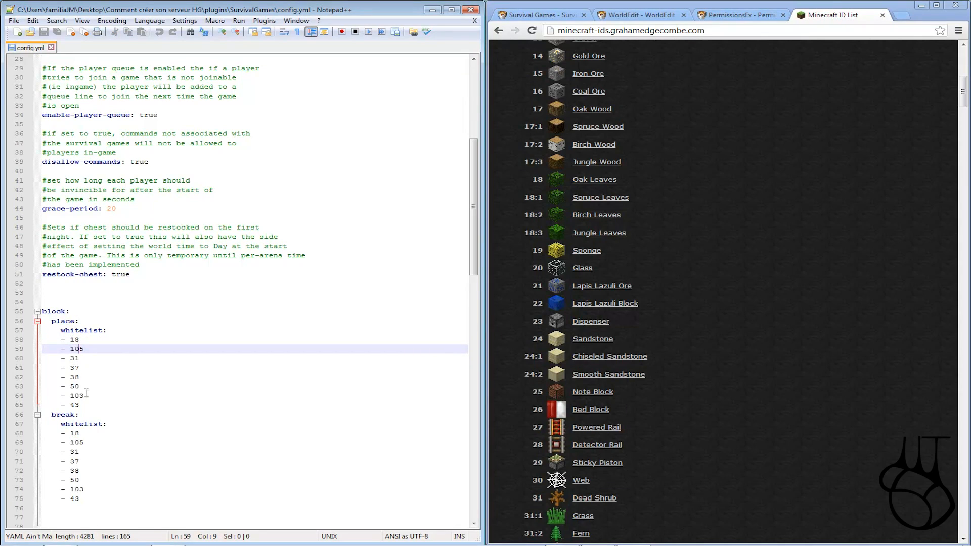
- Try to add block ID 25 on a new line after 43 in the place whitelist
left_click(83, 408)
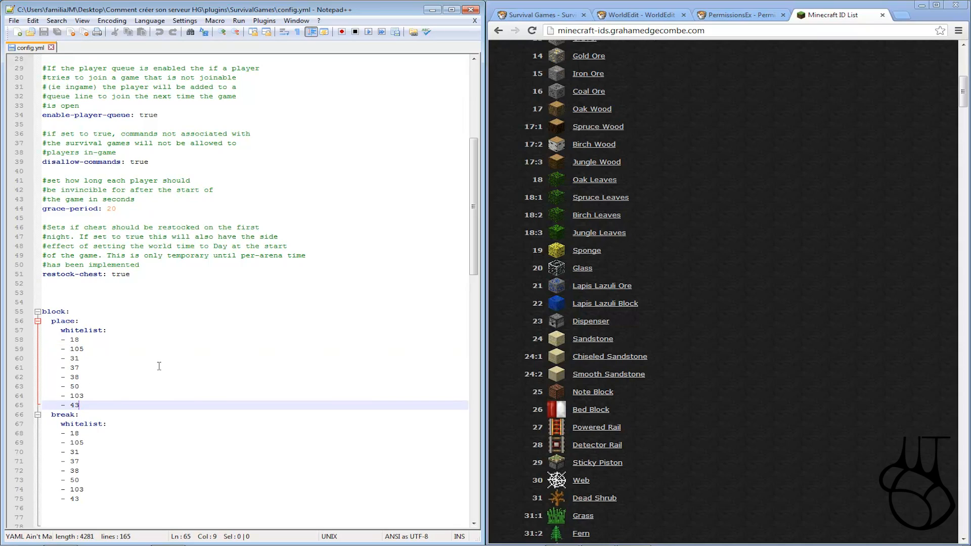
key("Return")
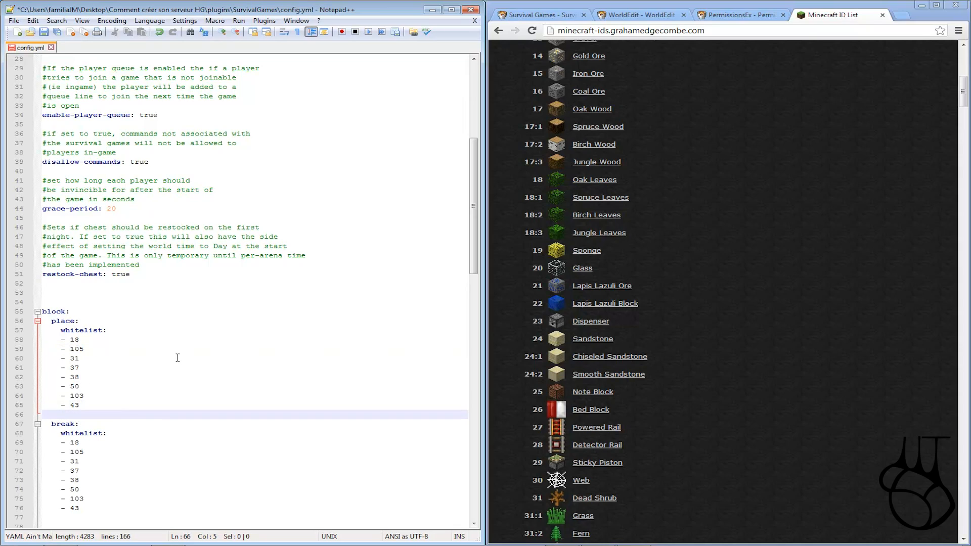
type("- 26")
key("BackSpace")
type("5")
key("BackSpace")
key("BackSpace")
key("BackSpace")
key("BackSpace")
- Try again to insert an entry for block ID 25 below the last place whitelist ID
left_click(85, 406)
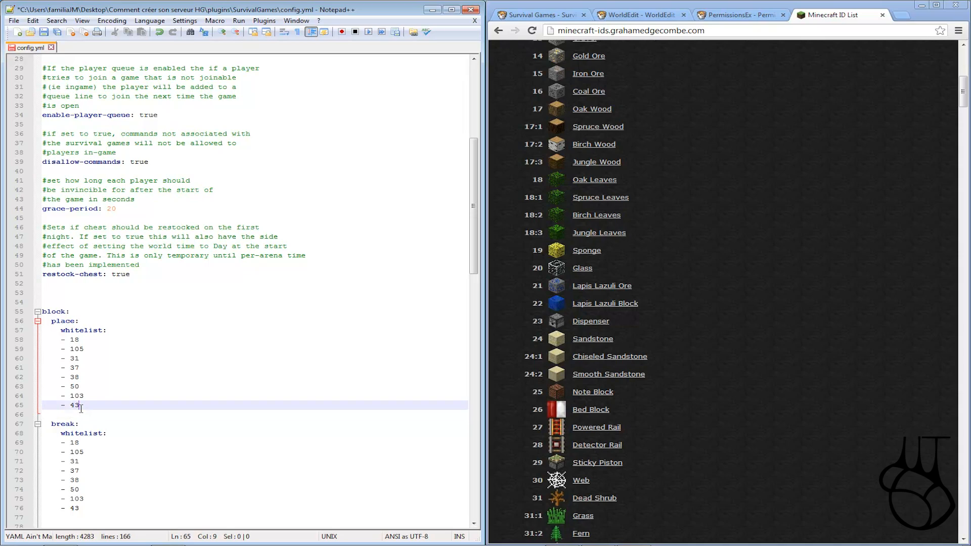
key("Return")
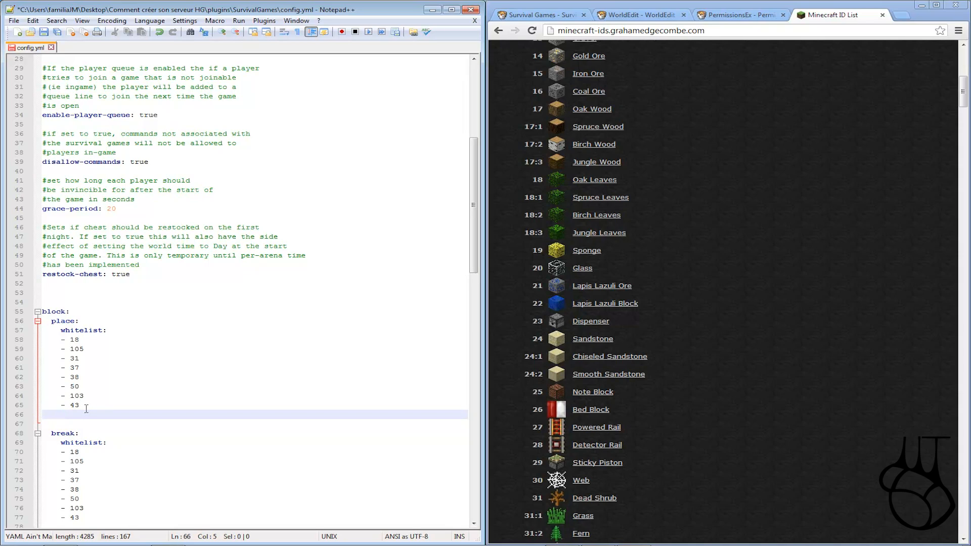
type("-")
key("BackSpace")
type("25")
key("BackSpace")
key("BackSpace")
key("BackSpace")
key("BackSpace")
key("BackSpace")
- Remove the leftover blank lines between the place whitelist and the break section
left_click(79, 424)
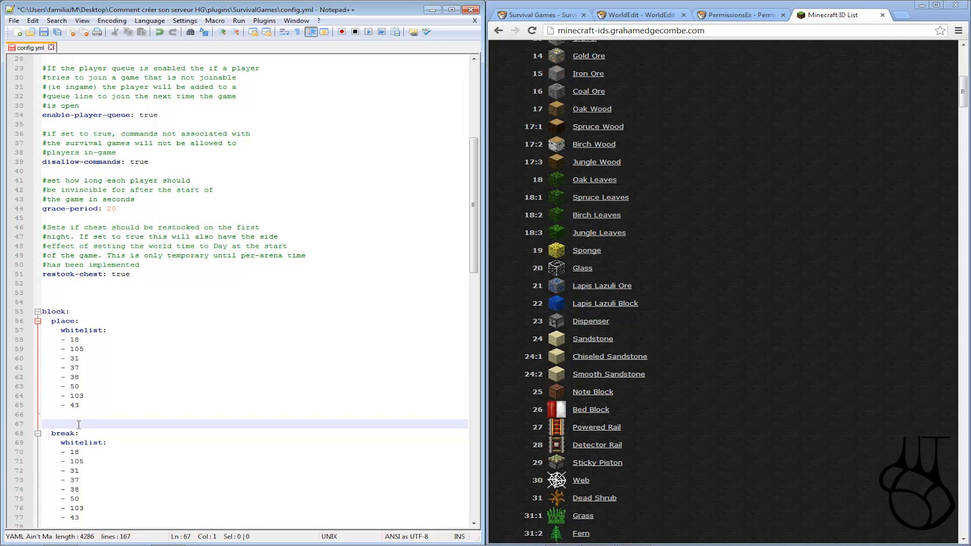
key("BackSpace")
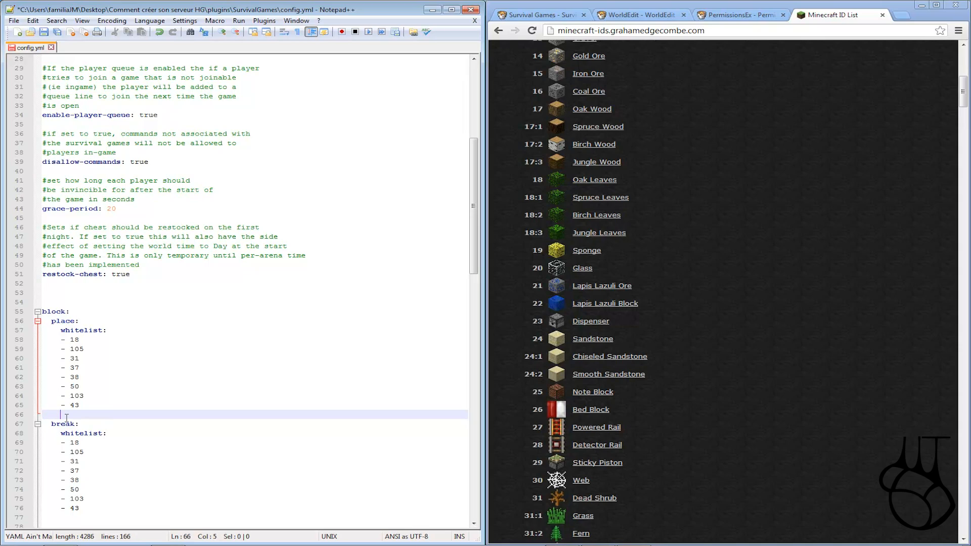
key("BackSpace")
key("BackSpace")
left_click(108, 359)
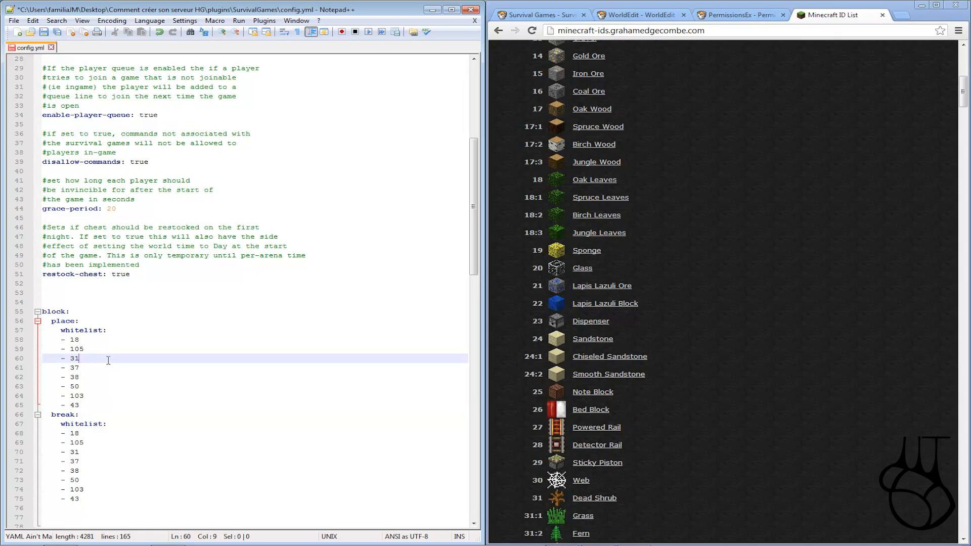
left_click(100, 452)
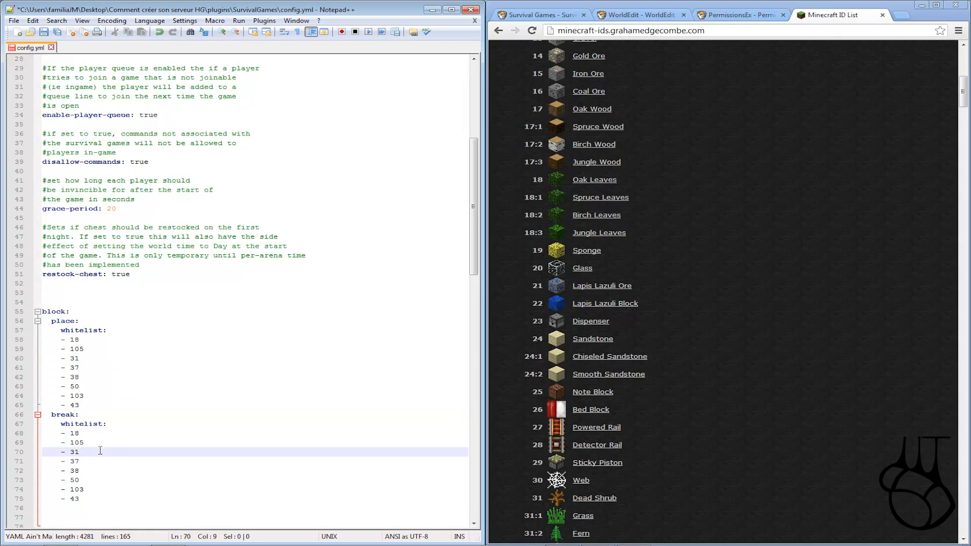
- Remove the indentation before the last place whitelist entry, 43
left_click(44, 404)
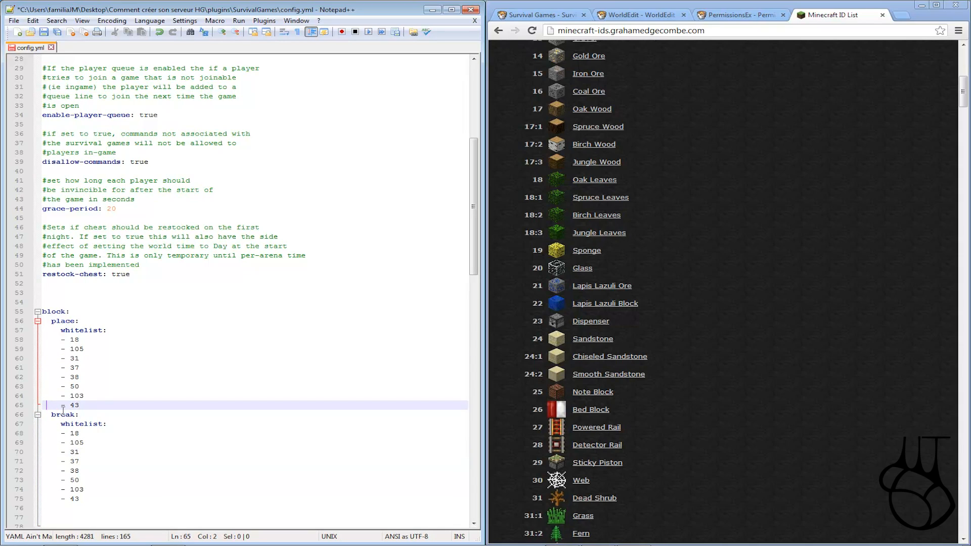
key("BackSpace")
key("Return")
key("Delete")
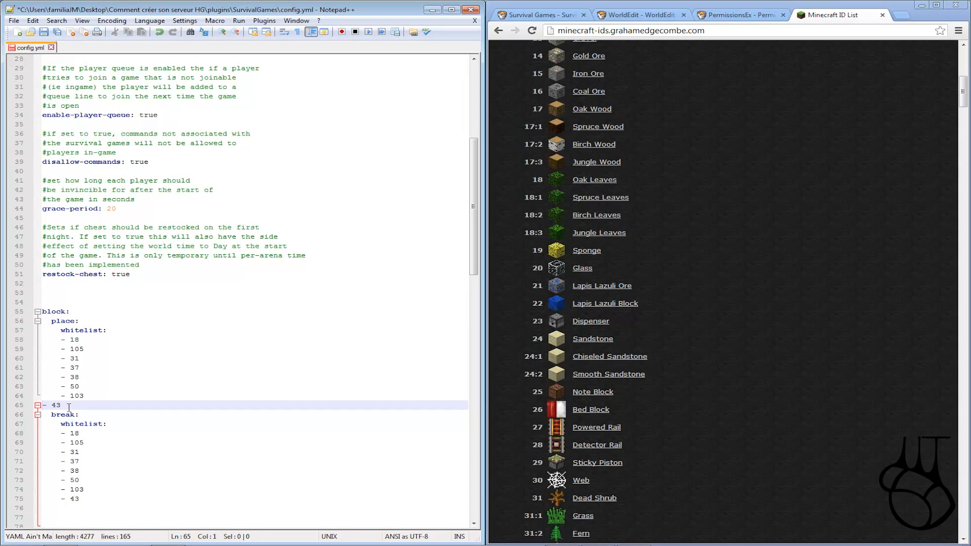
- Undo all the trial edits made around the end of the place whitelist
left_click(160, 33)
left_click(160, 33)
left_click(160, 33)
left_click(160, 33)
left_click(160, 33)
left_click(160, 34)
left_click(160, 34)
left_click(160, 33)
left_click(160, 33)
left_click(160, 33)
left_click(159, 33)
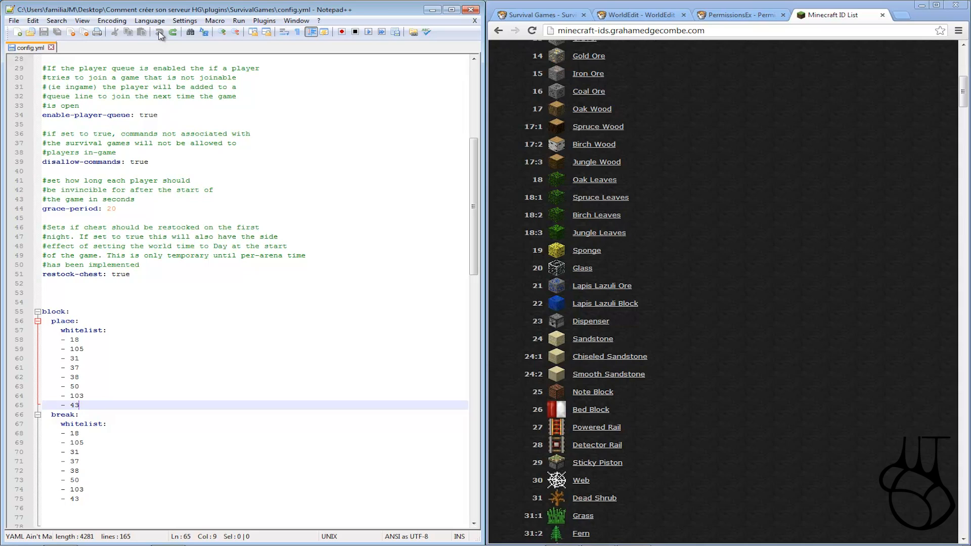
left_click(131, 377)
left_click(163, 452)
left_click(184, 362)
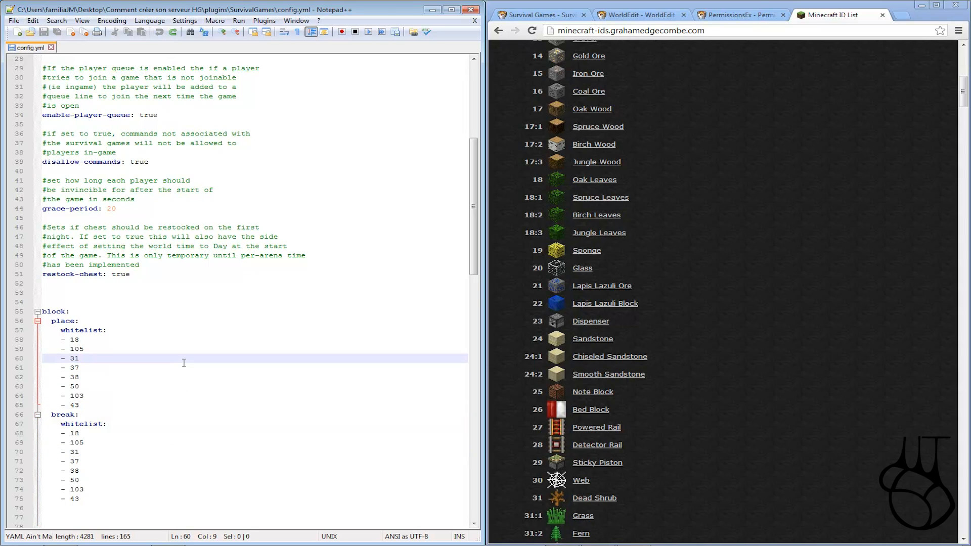
- Examine the break section by highlighting its heading and first whitelist ID, 18, and look through further entries in the Minecraft ID List
scroll(184, 363, "down", 3)
left_click(184, 364)
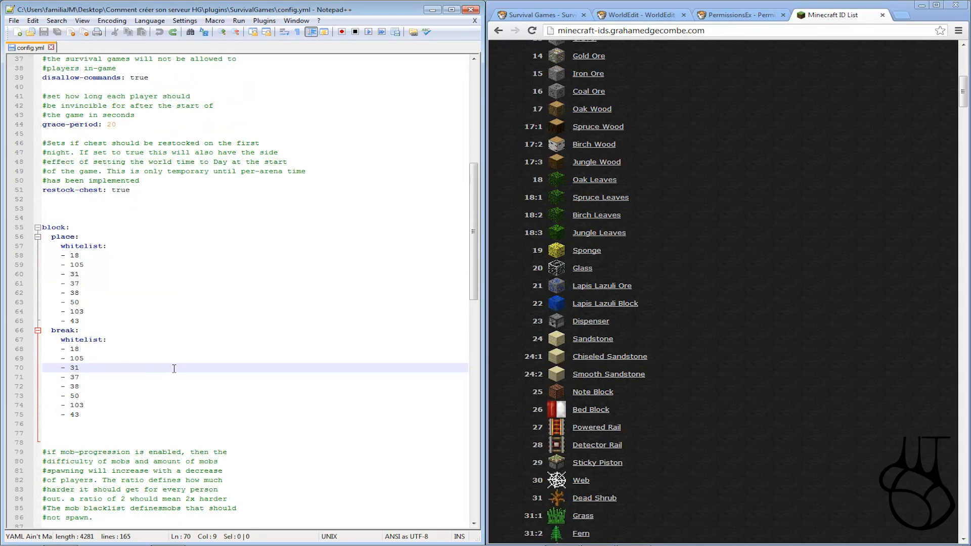
left_click_drag(51, 332, 87, 334)
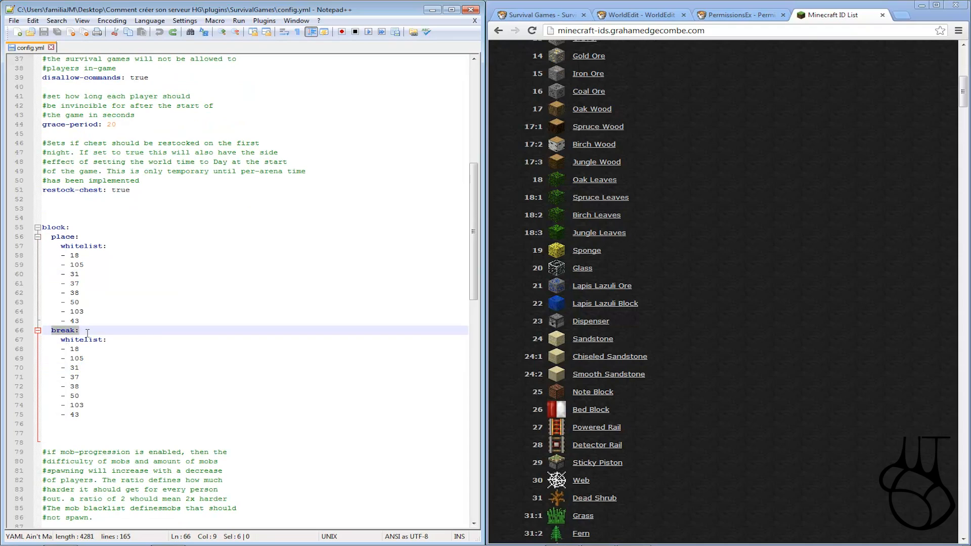
left_click(74, 343)
left_click_drag(79, 350, 69, 349)
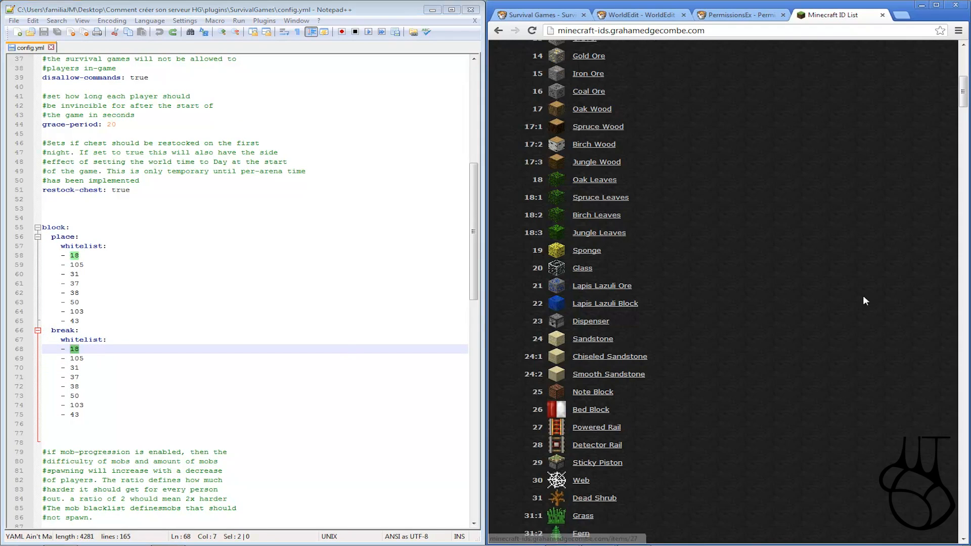
scroll(597, 430, "down", 5)
scroll(591, 354, "down", 3)
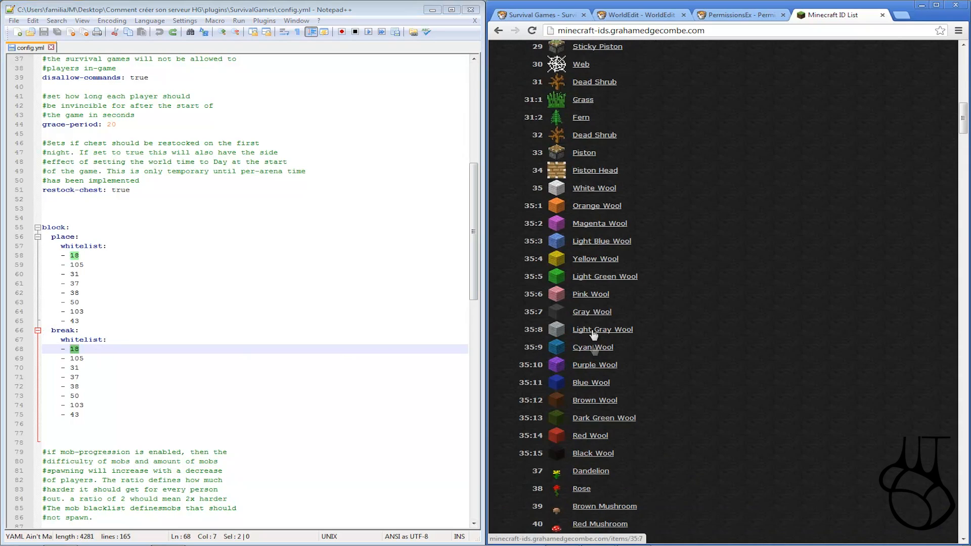
left_click(77, 394)
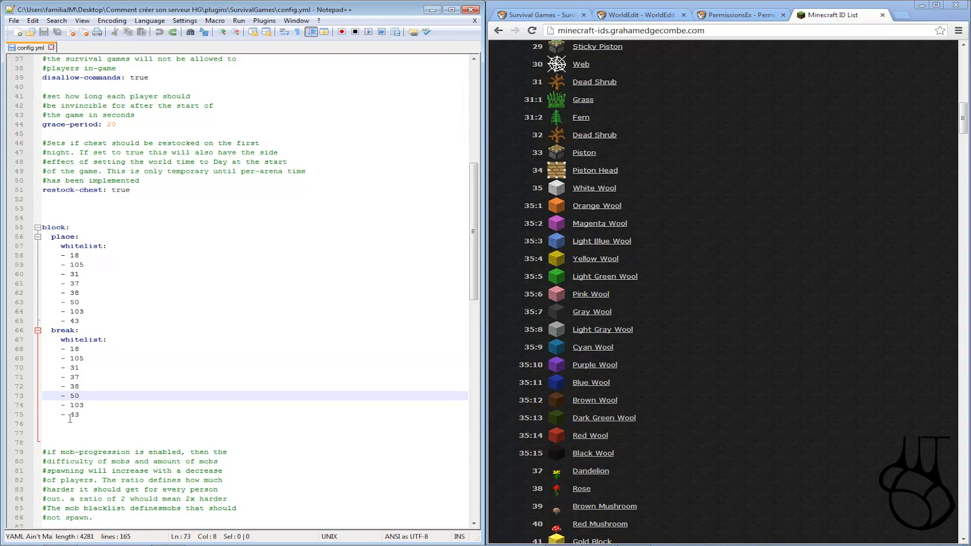
left_click(119, 405)
- Review the mob-progression and logging settings in config.yml, highlighting the usesql value false
scroll(119, 404, "down", 9)
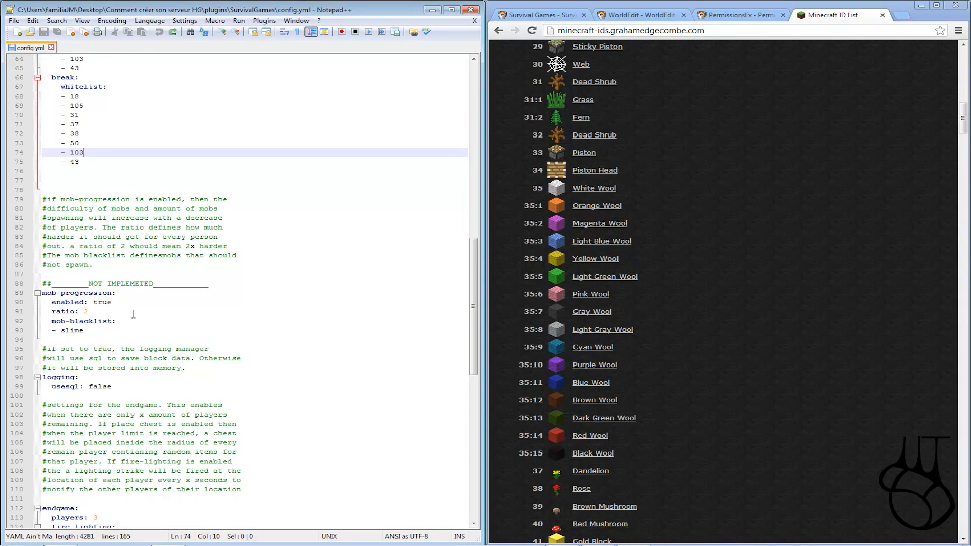
scroll(132, 315, "down", 2)
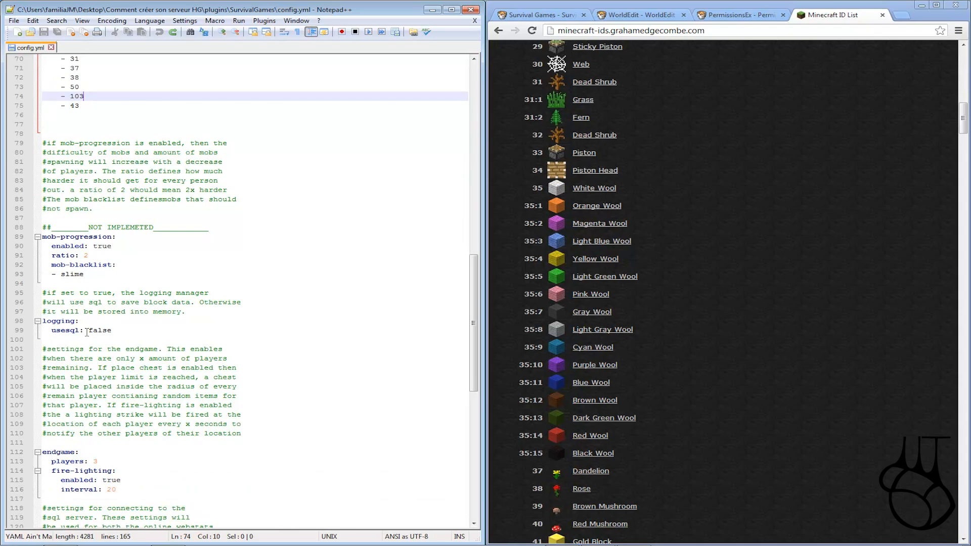
left_click_drag(88, 329, 112, 329)
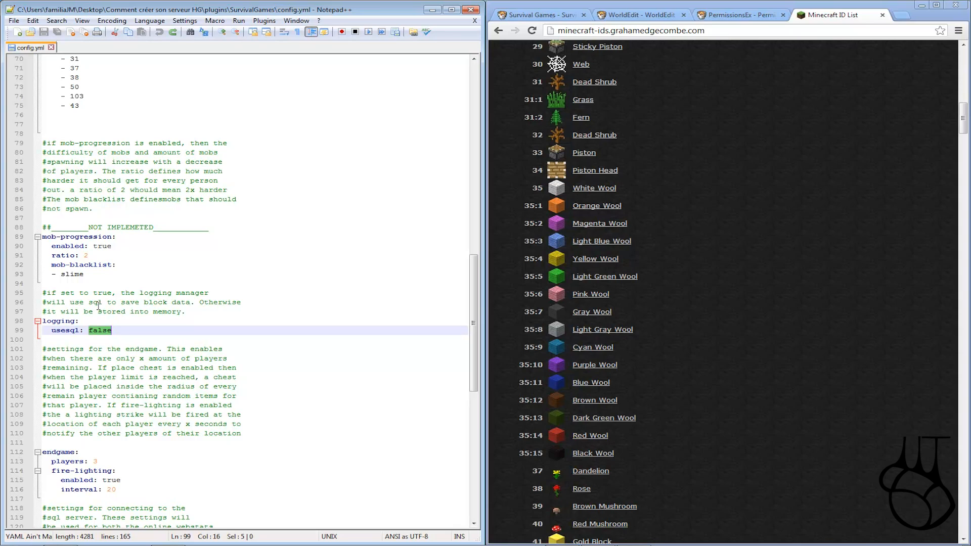
left_click(126, 336)
mouse_move(112, 330)
left_mouse_down()
mouse_move(89, 329)
mouse_move(111, 331)
left_mouse_up()
key("Down")
left_click(107, 337)
left_click(192, 347)
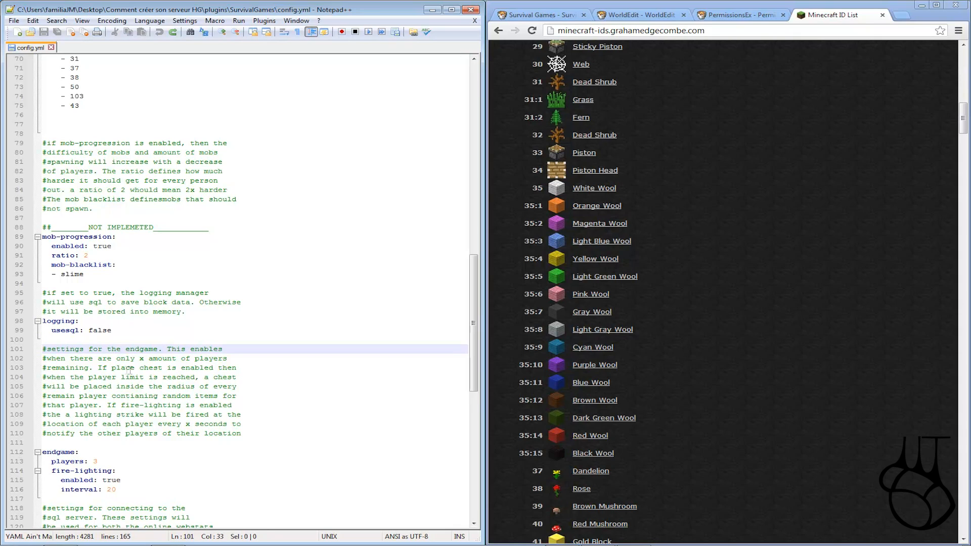
left_click_drag(89, 330, 94, 330)
left_click(115, 368)
- Examine the endgame settings by highlighting the players value, the fire-lighting heading, its interval and its enabled value
scroll(99, 384, "down", 6)
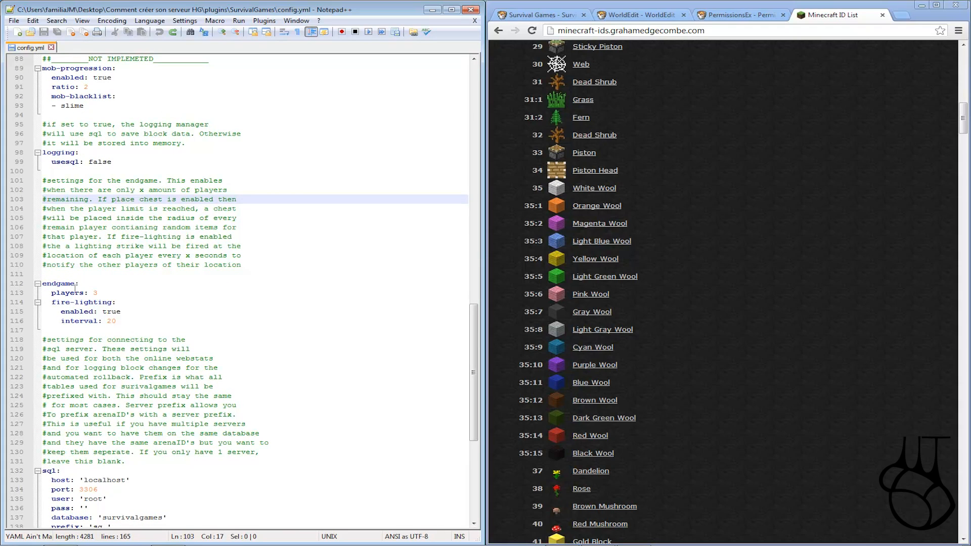
left_click_drag(93, 292, 98, 293)
left_click(98, 293)
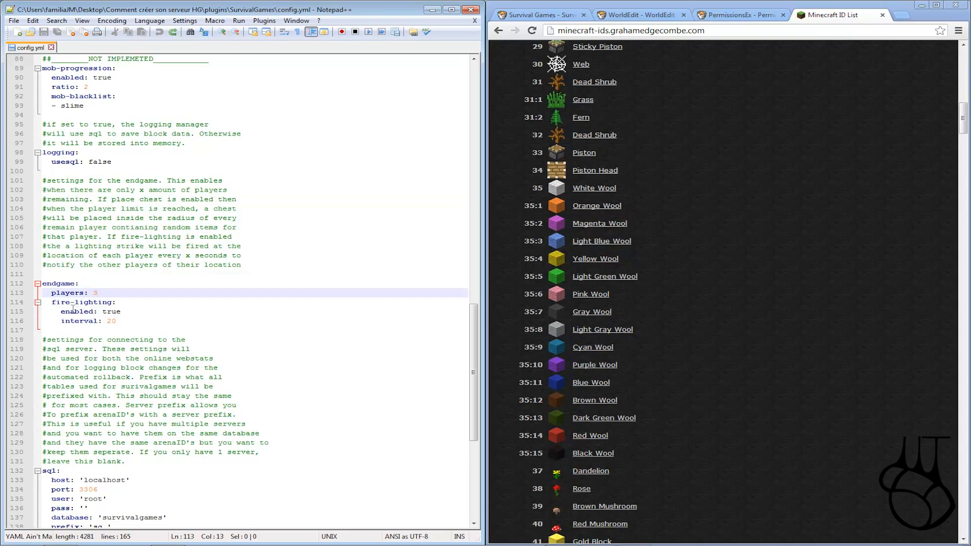
left_click_drag(51, 302, 116, 302)
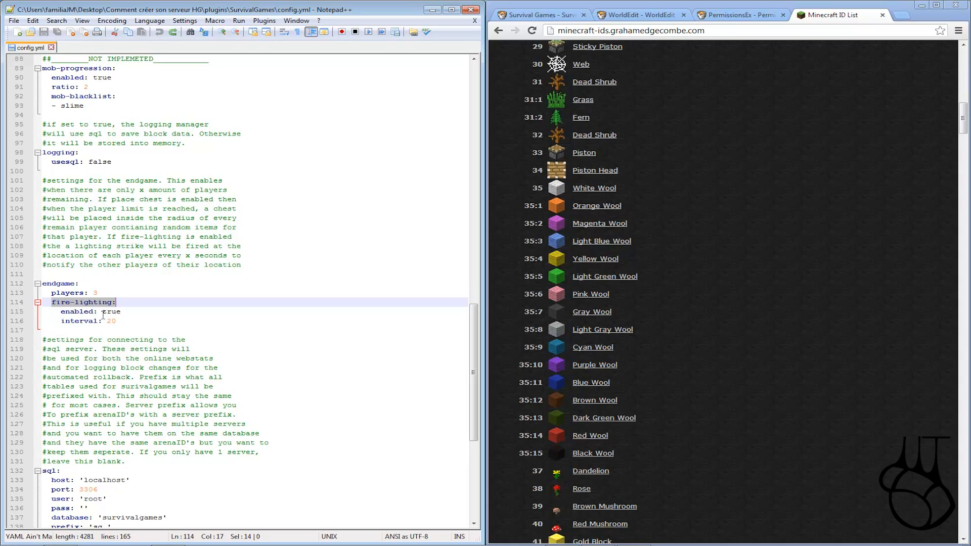
left_click_drag(108, 320, 115, 321)
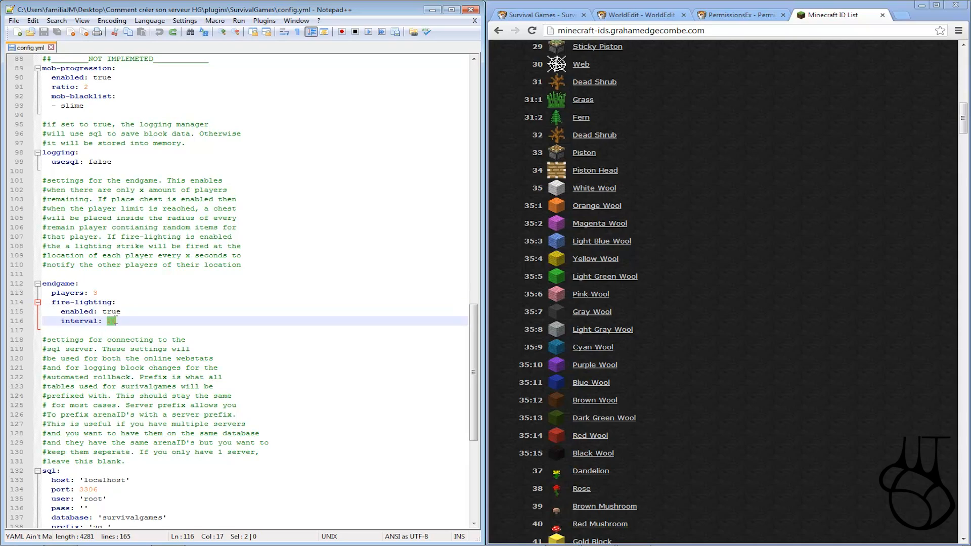
type("20")
left_click_drag(93, 294, 126, 296)
left_click(126, 296)
left_click_drag(102, 314, 122, 314)
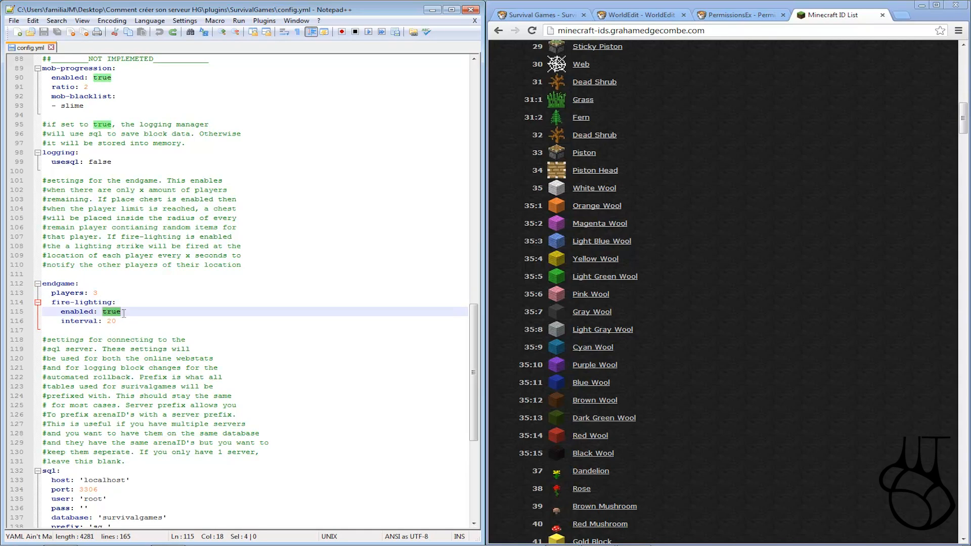
- Erase the fire-lighting enabled value in the endgame section and set it back to true
left_click(123, 314)
double_click(121, 312)
left_click(122, 311)
key("BackSpace")
key("BackSpace")
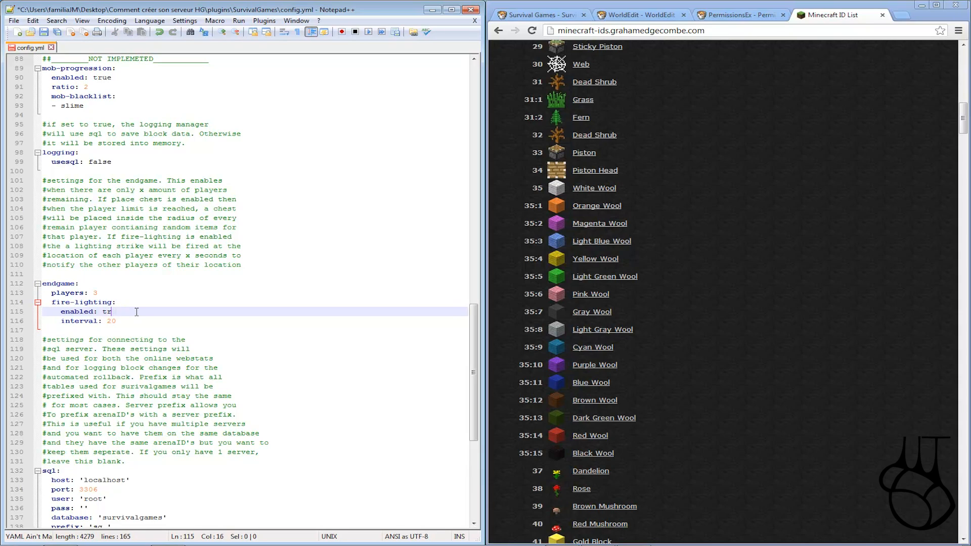
key("BackSpace")
key("BackSpace")
key("BackSpace")
key("BackSpace")
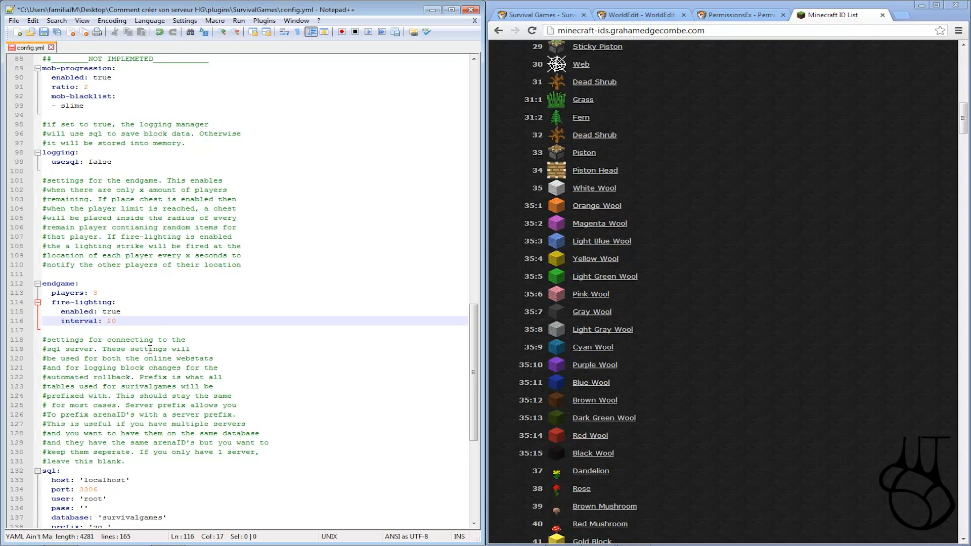
left_click_drag(122, 311, 104, 312)
left_click(146, 311)
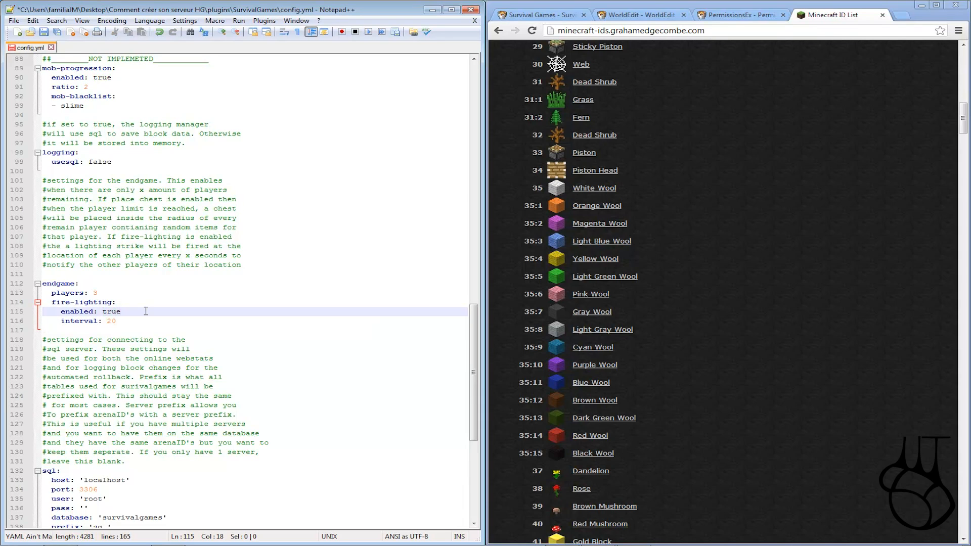
- Look through the sql and stats sections of config.yml and close the file without saving the changes
scroll(145, 311, "down", 4)
scroll(145, 311, "down", 3)
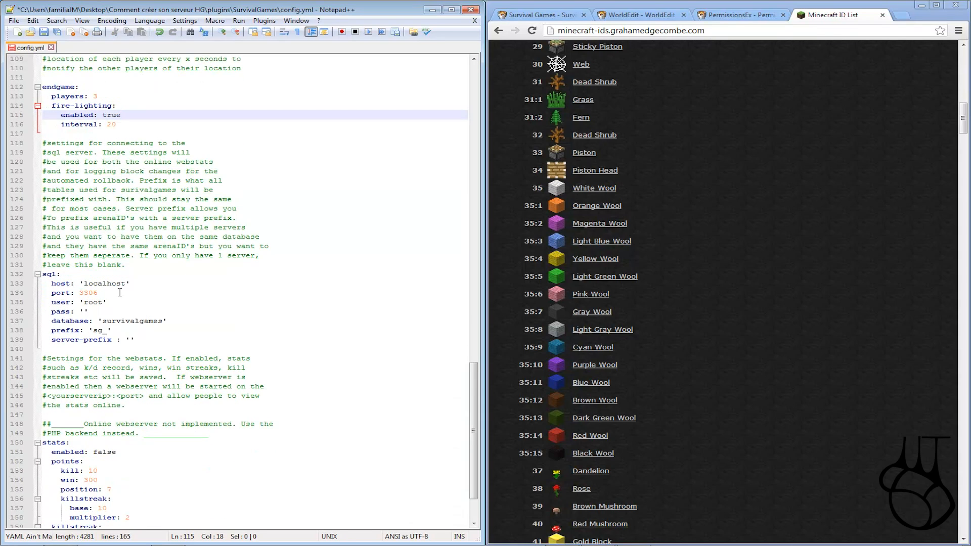
scroll(125, 302, "down", 2)
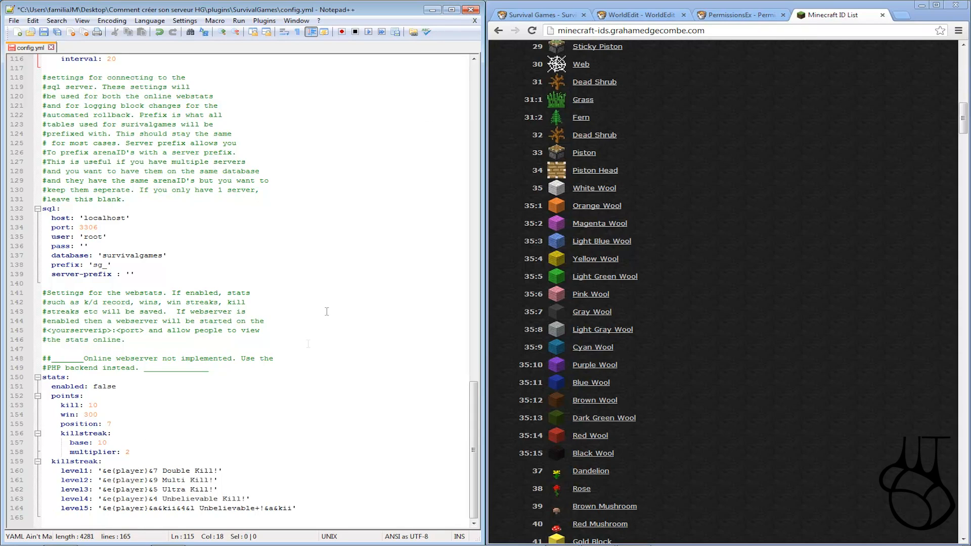
scroll(298, 357, "up", 20)
scroll(298, 357, "up", 18)
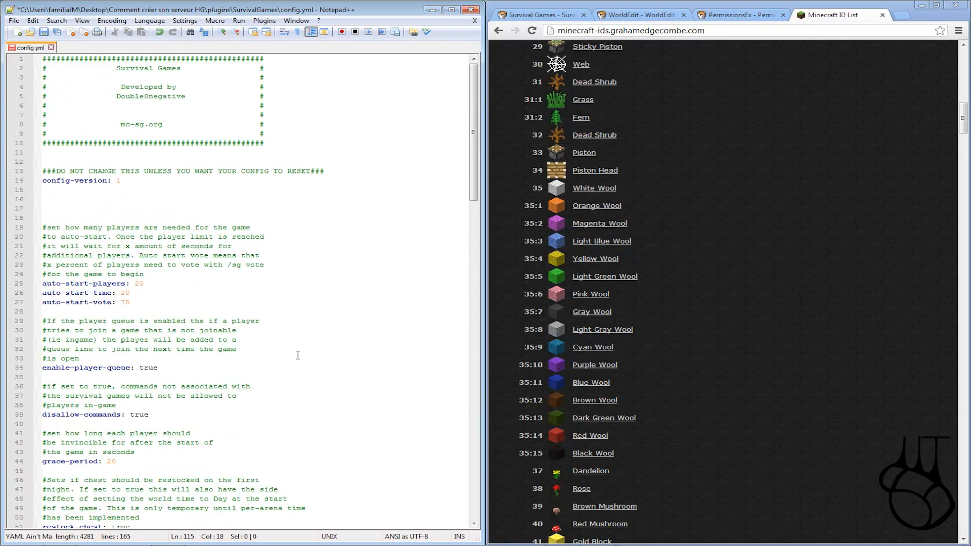
left_click(471, 10)
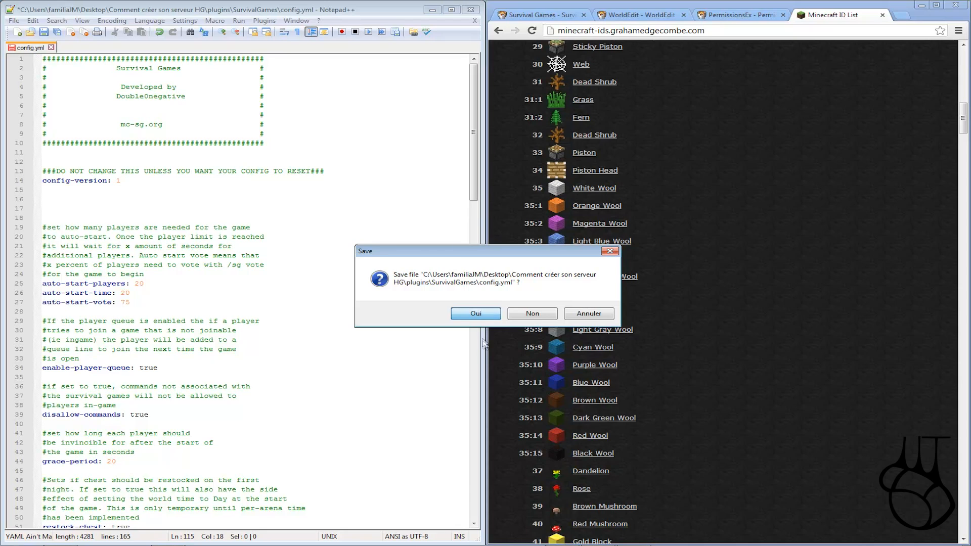
left_click(531, 313)
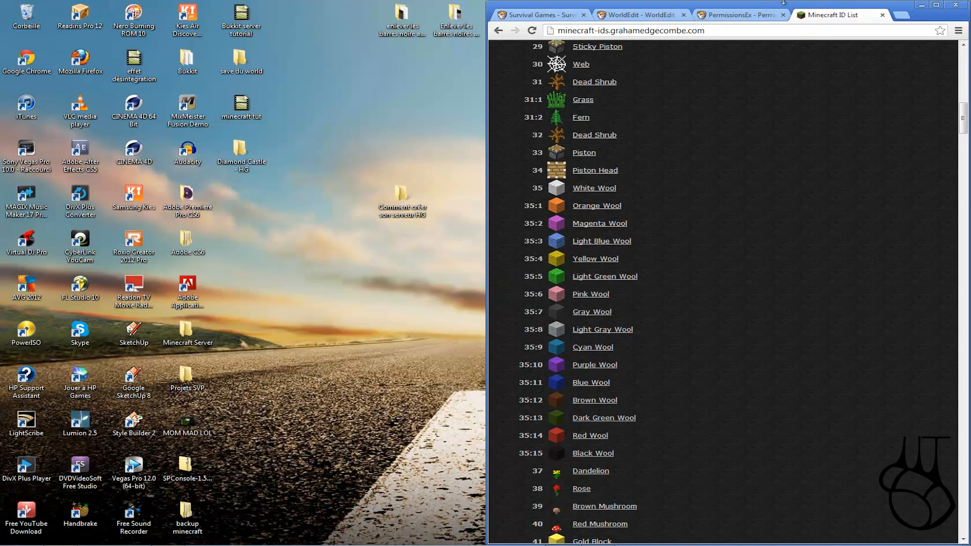
- Open chest.yml from the SurvivalGames plugin folder in Notepad++
left_click(921, 6)
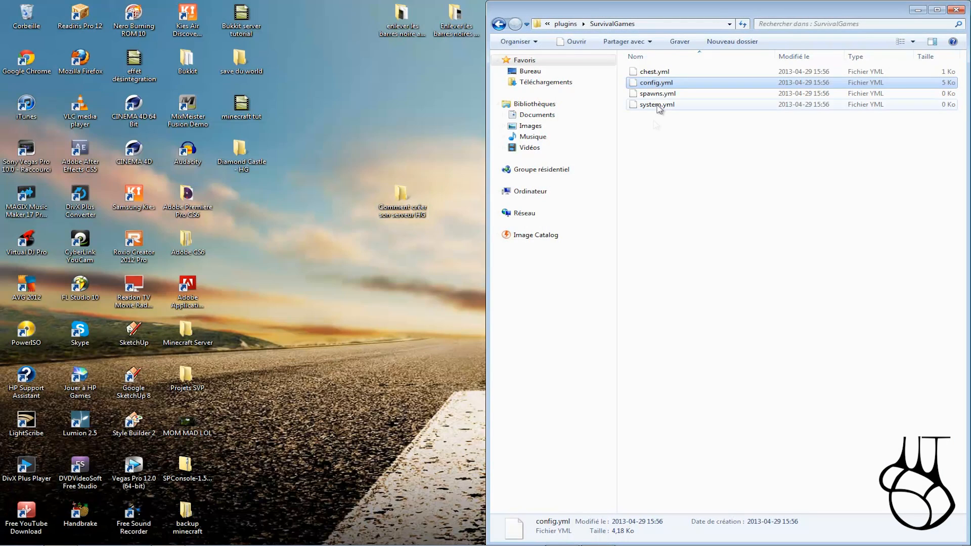
right_click(652, 71)
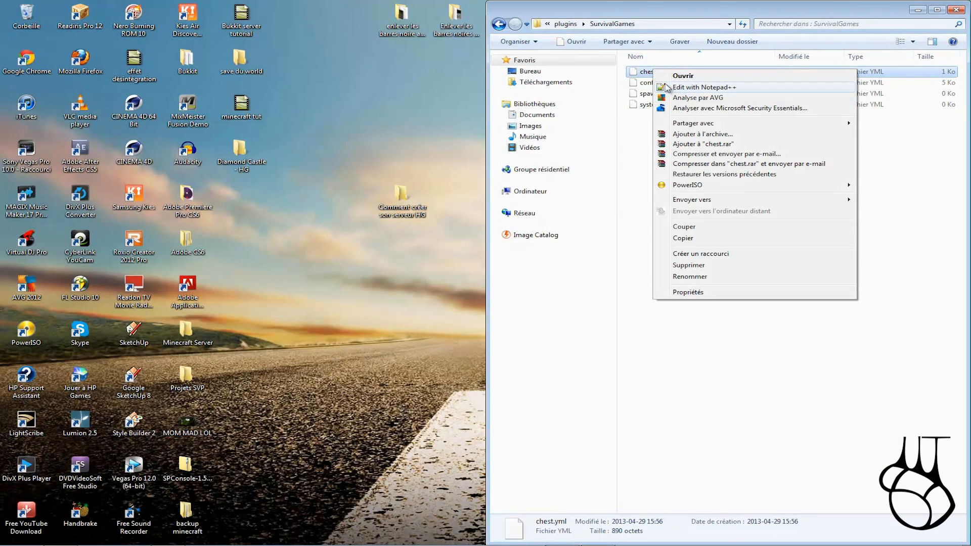
left_click(683, 87)
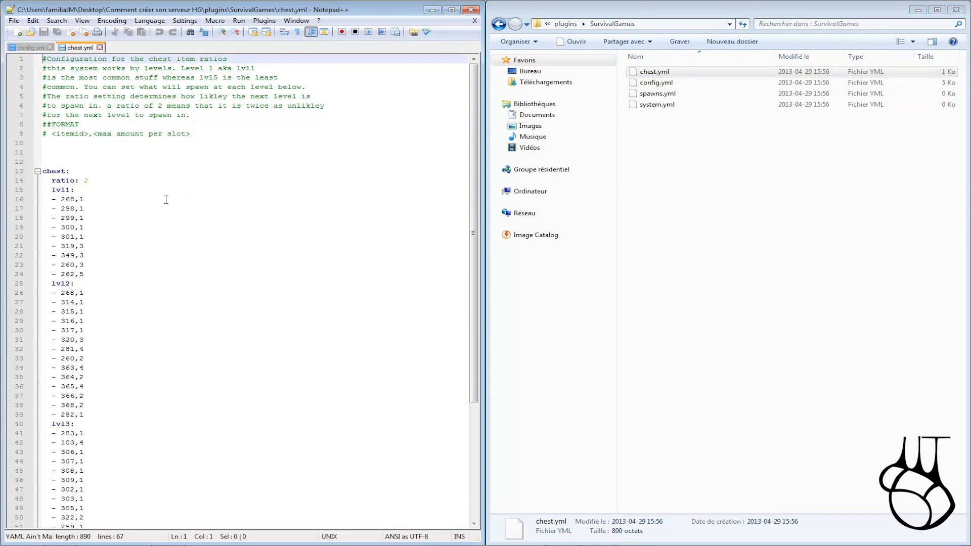
- Examine the chest ratio and the lvl1 item list in chest.yml, highlighting the lvl1 entries
scroll(123, 195, "down", 5)
scroll(71, 175, "up", 5)
left_click_drag(74, 190, 43, 201)
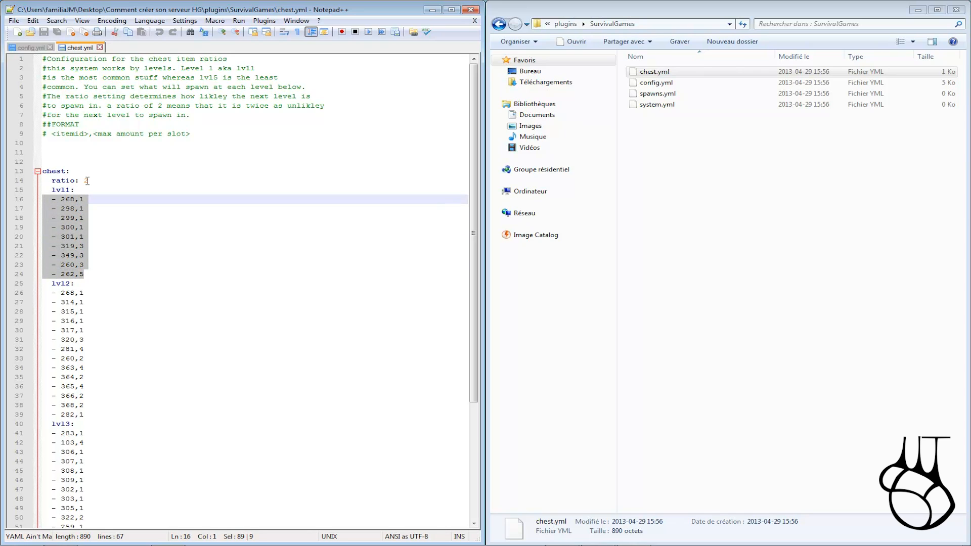
left_click(66, 190)
left_click(72, 223)
left_click_drag(84, 275, 33, 202)
left_click(160, 183)
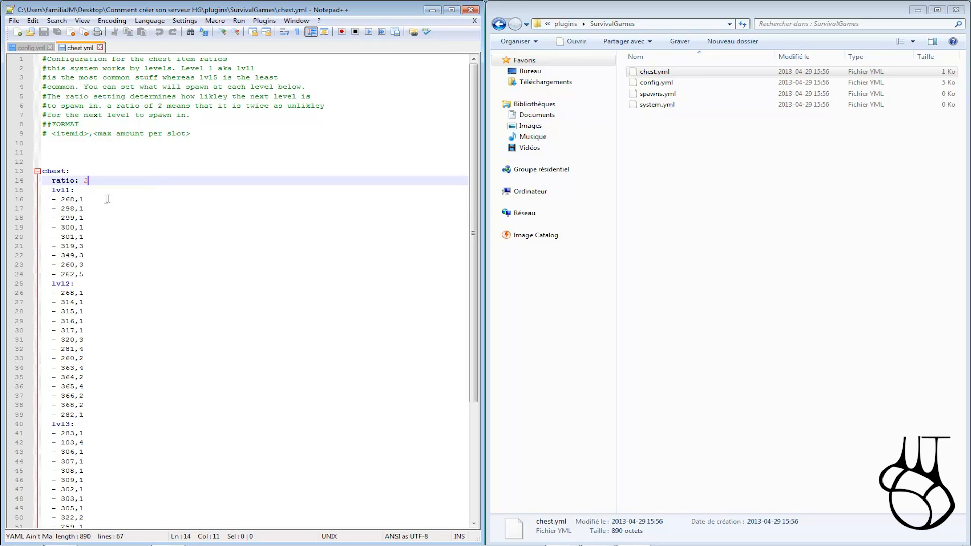
- Highlight the lvl1 entries from 268,1 to 262,5 and look through the remaining levels down to lvl5
left_click(71, 191)
left_click_drag(60, 199, 113, 274)
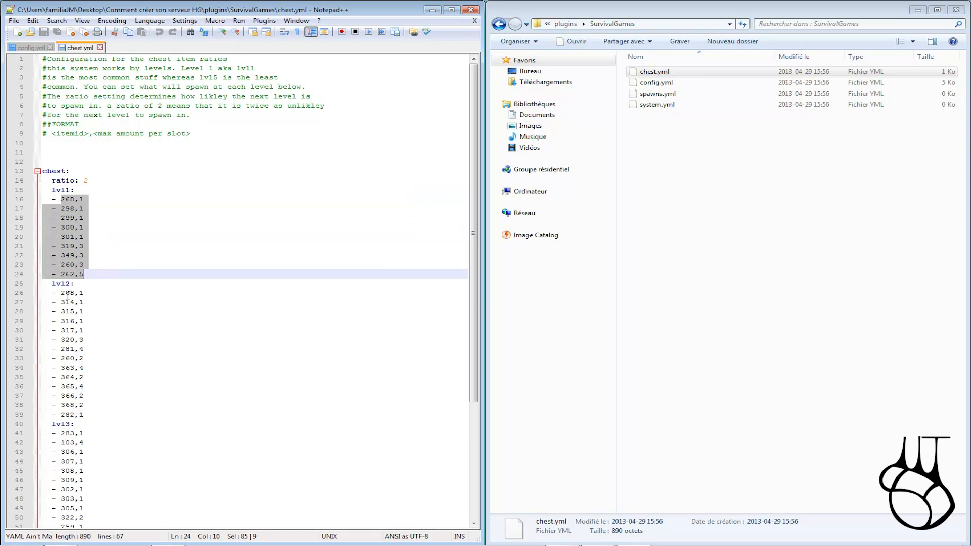
scroll(74, 312, "down", 4)
scroll(74, 312, "down", 2)
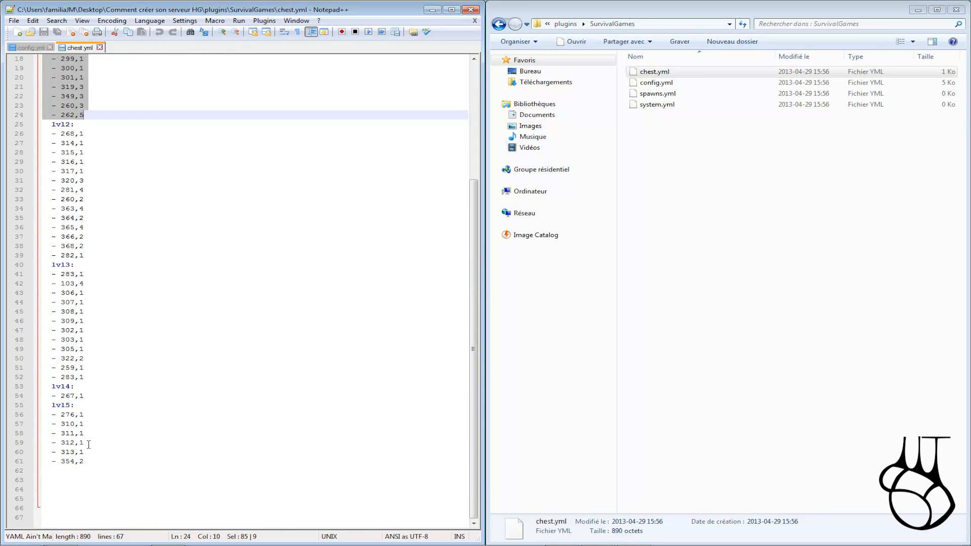
scroll(90, 413, "up", 6)
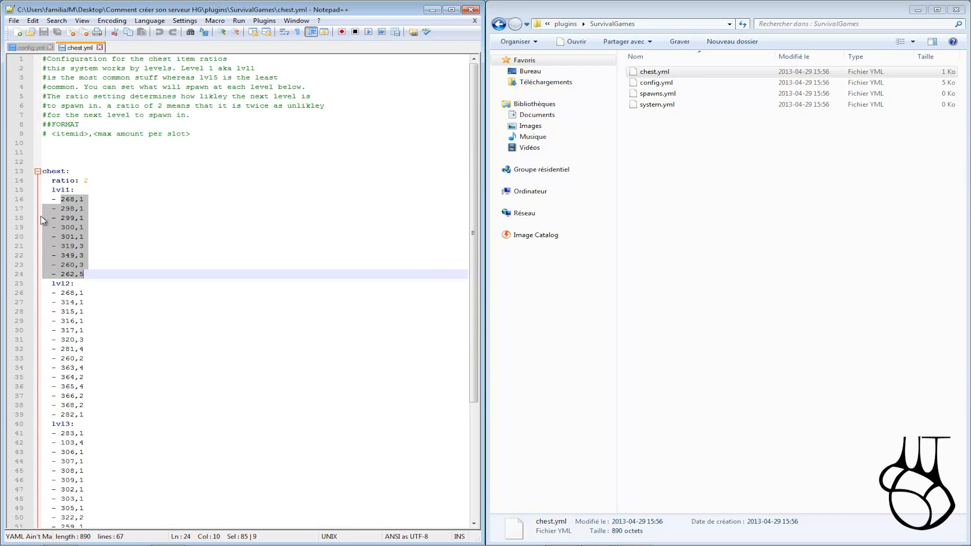
- Highlight item ID 268 in the first lvl1 entry and look it up in the Minecraft ID List in Chrome
left_click(65, 199)
double_click(65, 199)
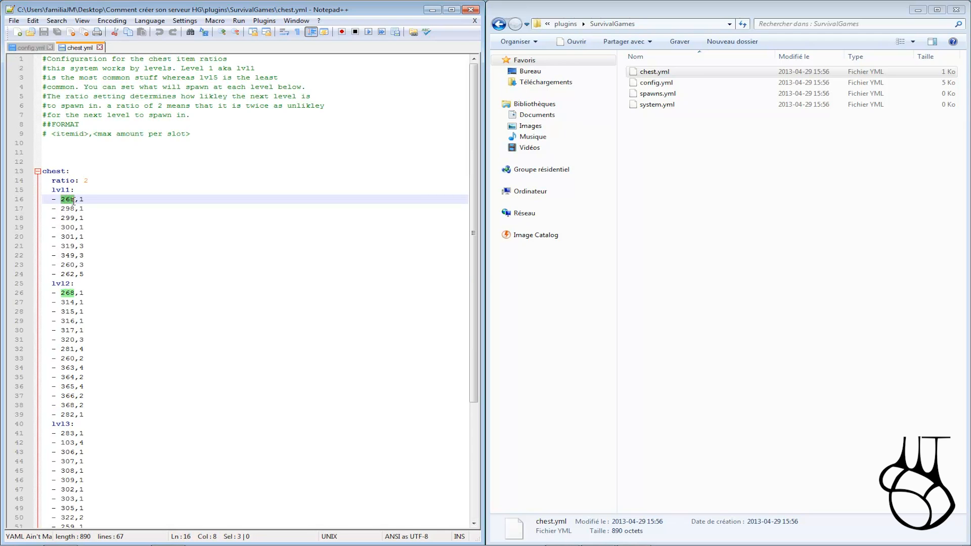
left_click(68, 534)
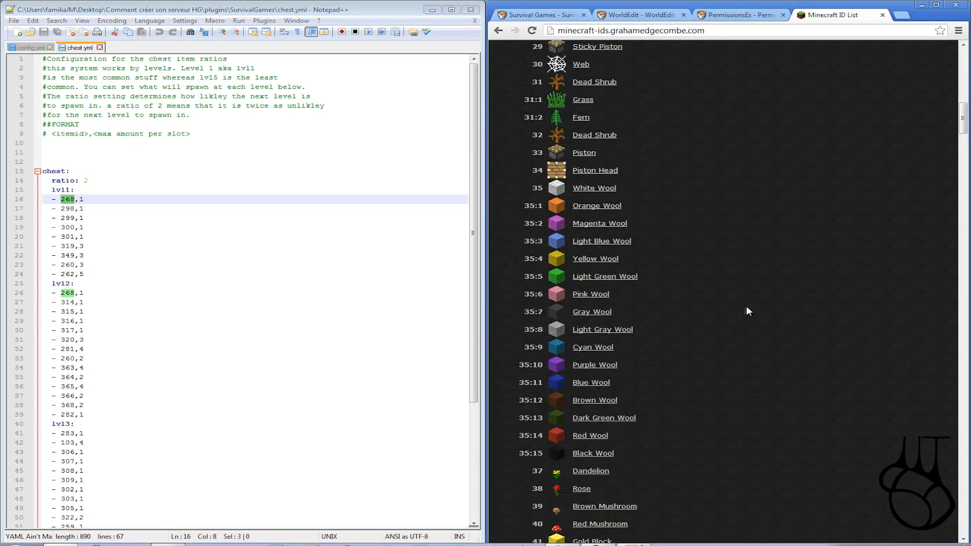
scroll(839, 196, "down", 7)
middle_click(841, 173)
middle_click(860, 447)
scroll(858, 447, "up", 5)
scroll(858, 447, "up", 10)
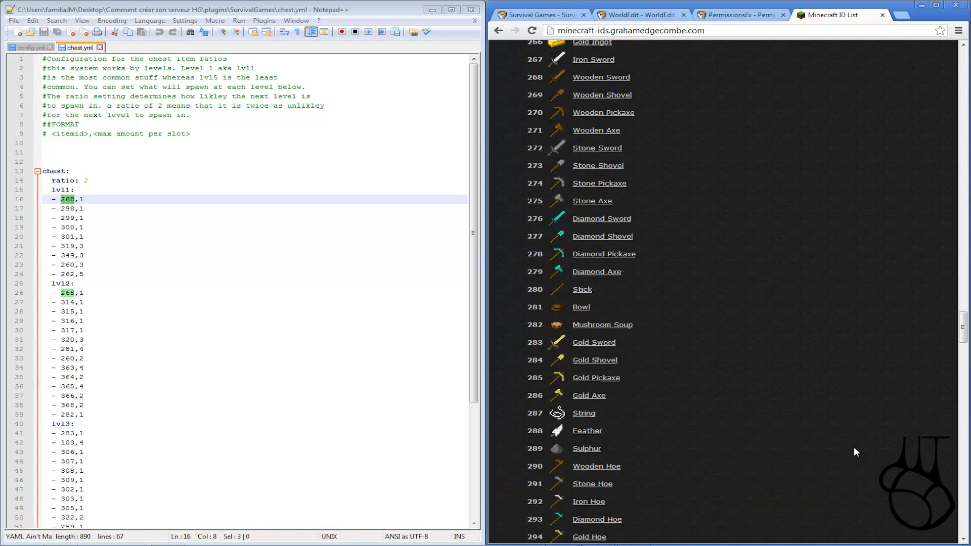
scroll(585, 174, "up", 2)
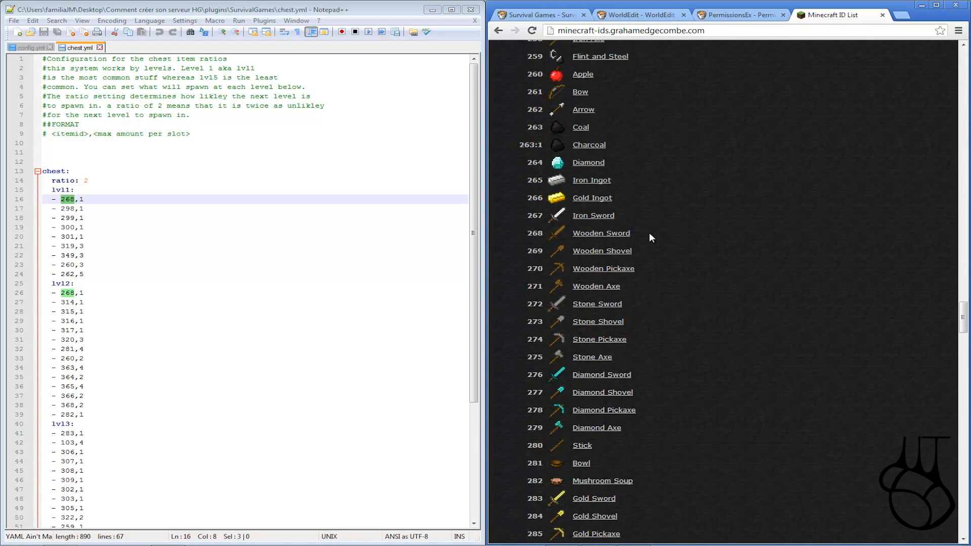
left_click_drag(655, 232, 527, 235)
double_click(534, 233)
- Examine the first lvl1 entry in chest.yml, highlighting its maximum amount of 1
double_click(81, 200)
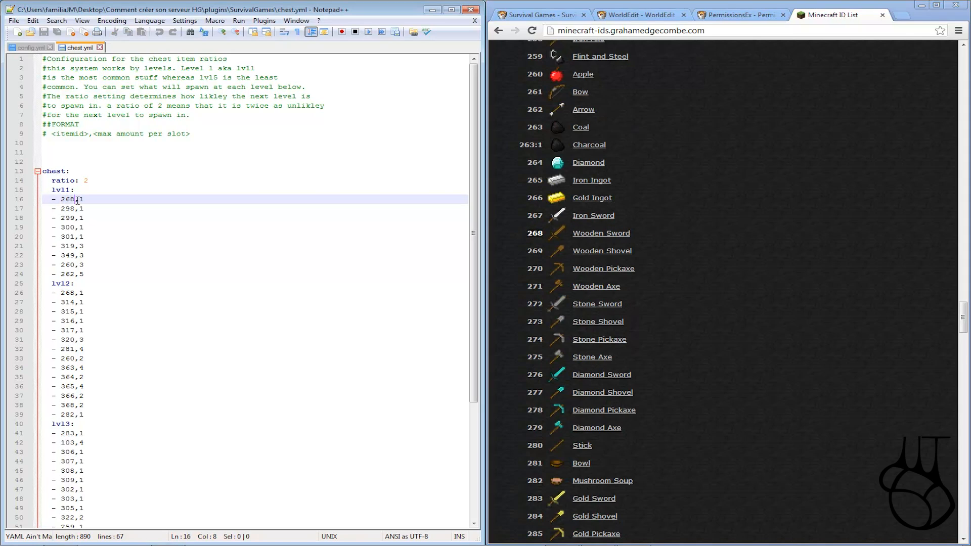
left_click(86, 201)
left_click_drag(84, 199, 81, 200)
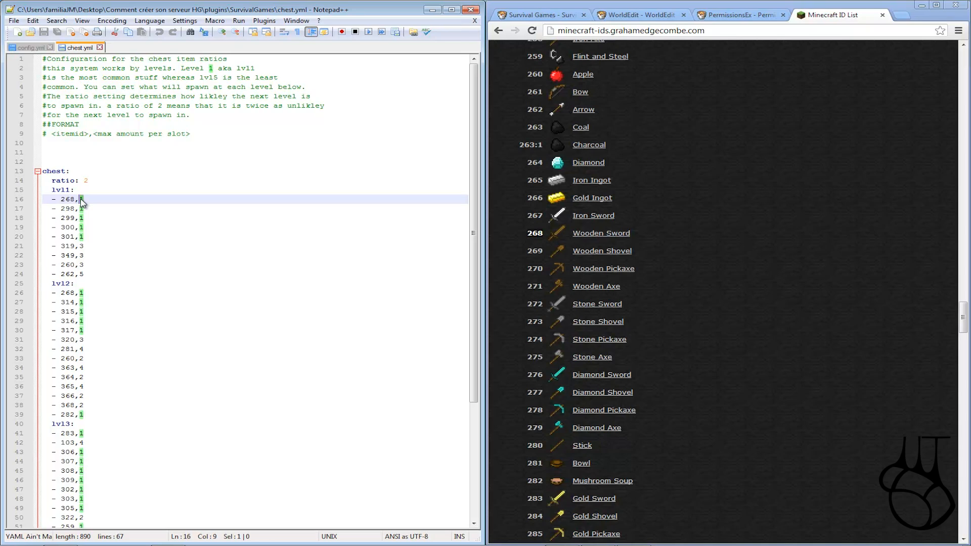
left_click(234, 201)
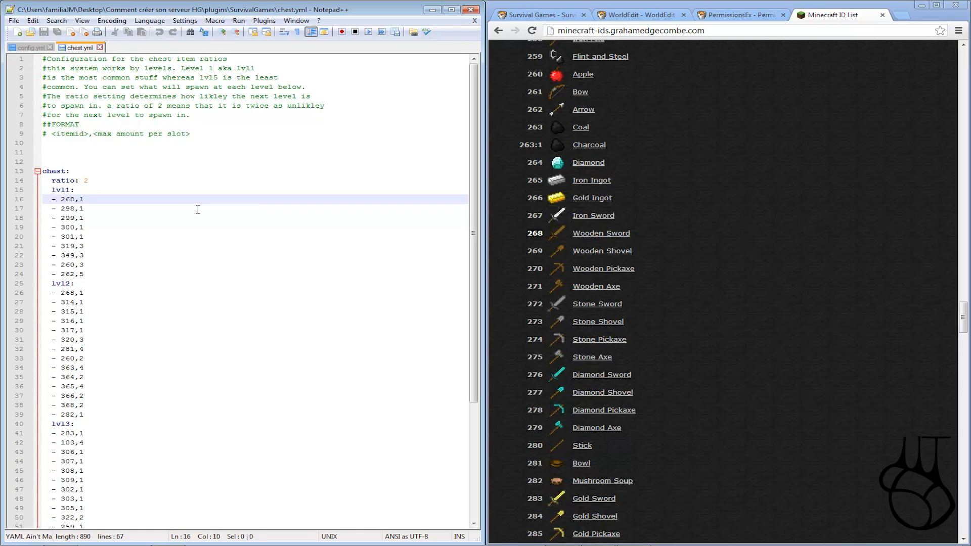
left_click_drag(86, 199, 66, 210)
left_click(85, 200)
- Add a trial entry for item 272 at the end of the lvl1 list and erase it again
left_click(107, 274)
key("Return")
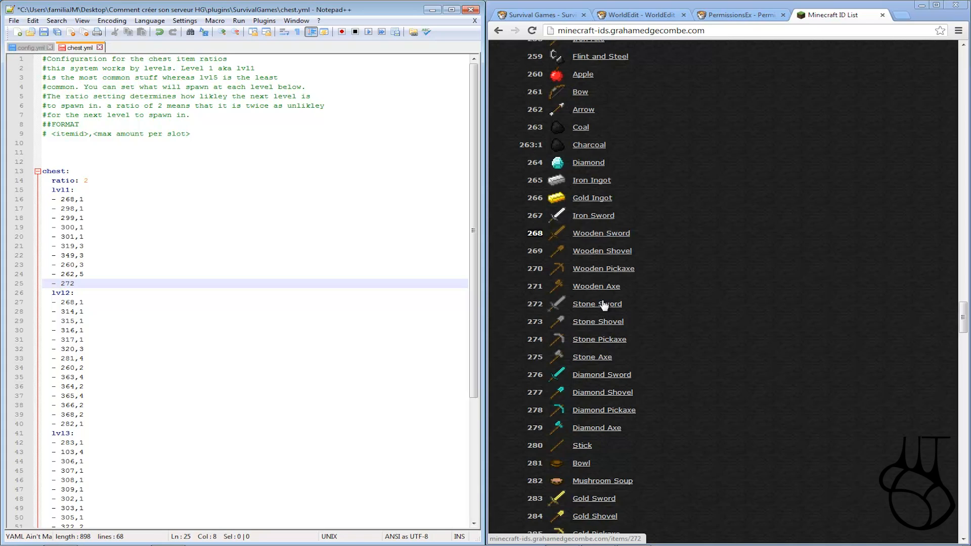
type("2")
key("BackSpace")
key("BackSpace")
key("BackSpace")
key("BackSpace")
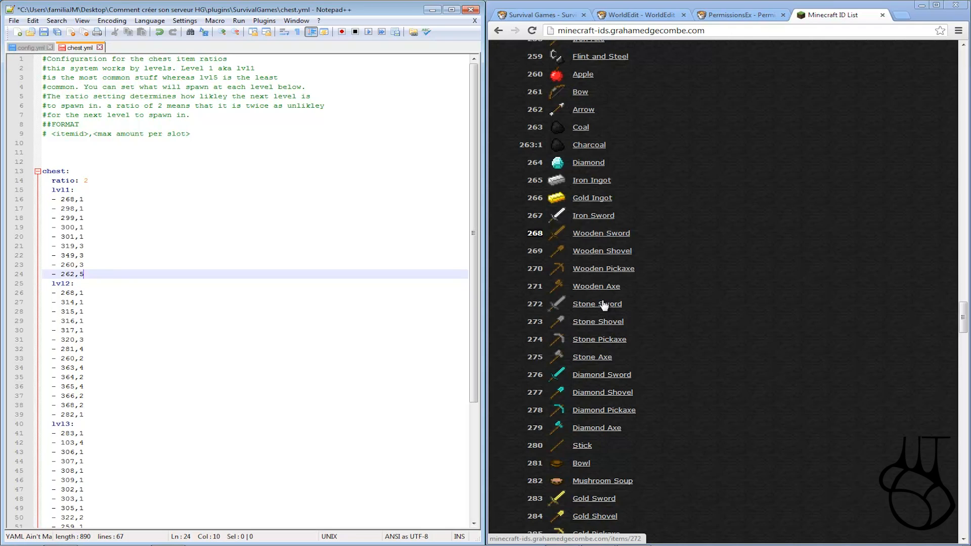
- Look over the remaining chest levels and the tool and armor IDs, and close chest.yml without saving
scroll(91, 221, "down", 1)
left_click(91, 221)
scroll(91, 221, "down", 5)
scroll(122, 255, "up", 4)
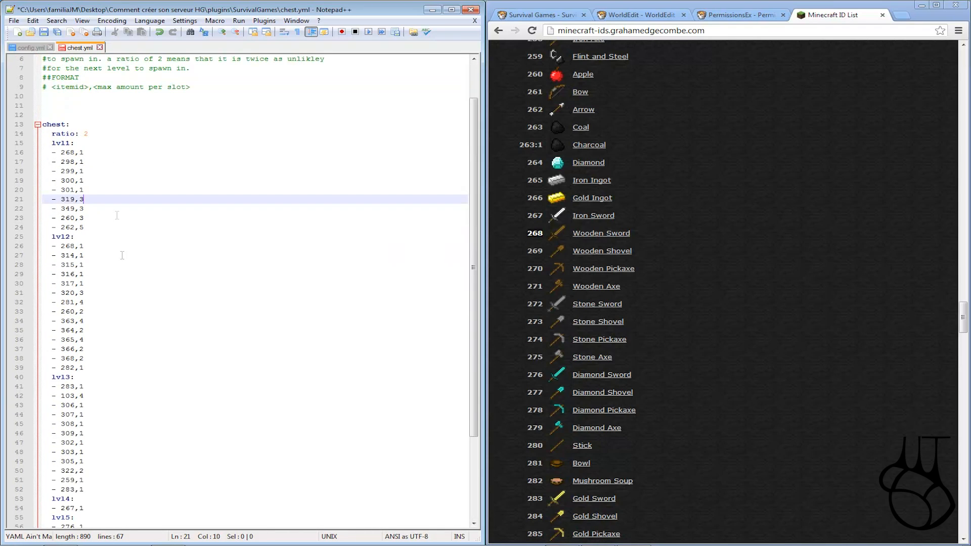
scroll(612, 302, "down", 10)
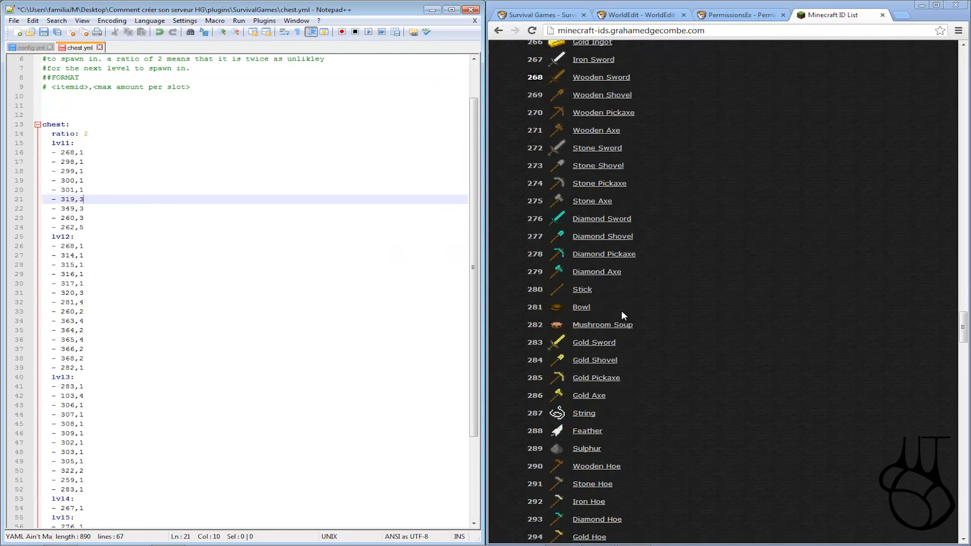
scroll(173, 310, "down", 4)
scroll(200, 301, "up", 6)
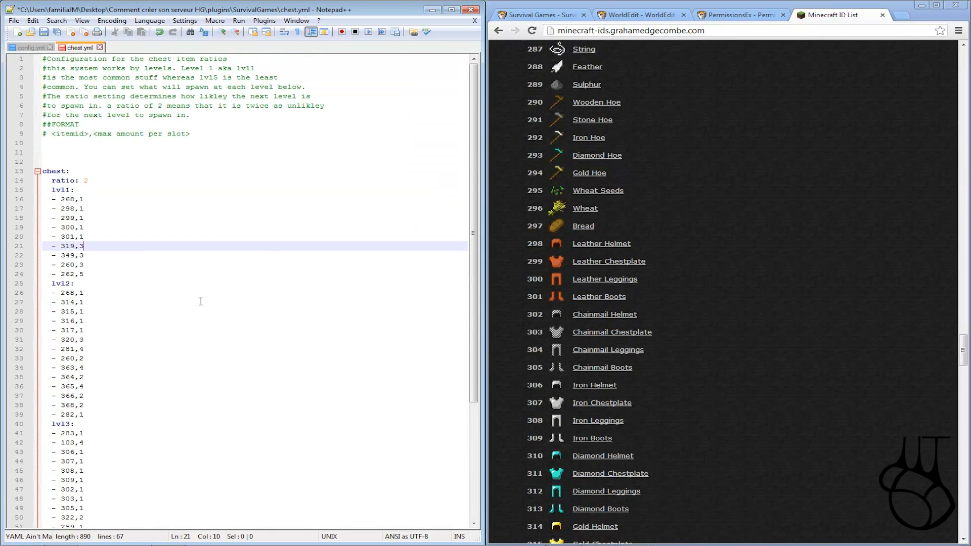
left_click(470, 9)
left_click(515, 315)
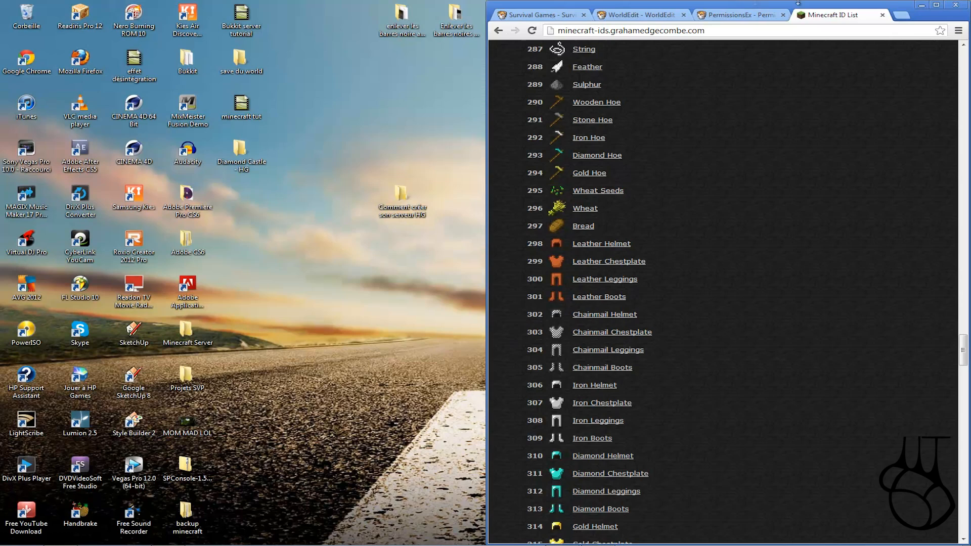
- Return to the SurvivalGames plugin folder and point out its config, chest, system and spawns files
key("alt+Tab")
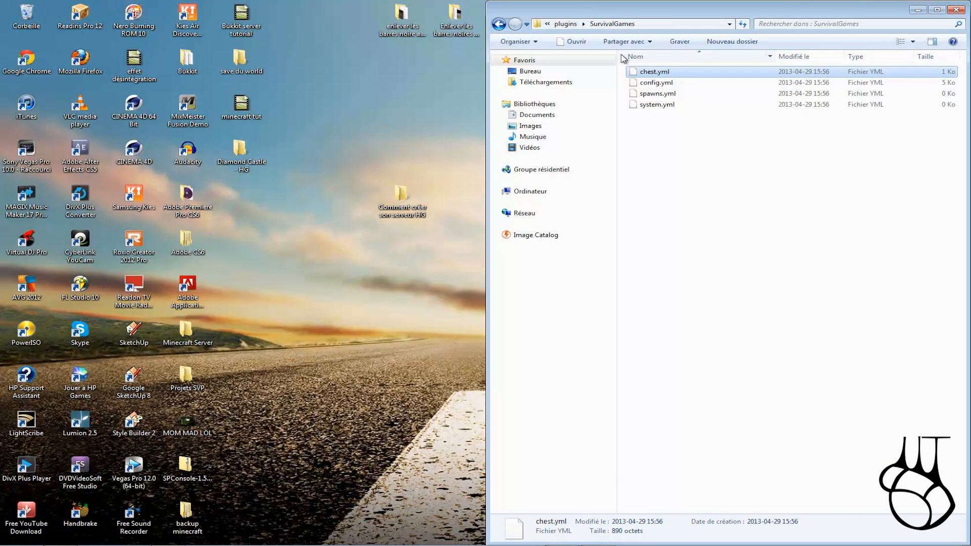
left_click(648, 83)
left_click(649, 74)
left_click(659, 84)
left_click(656, 74)
left_click(630, 105)
left_click(641, 95)
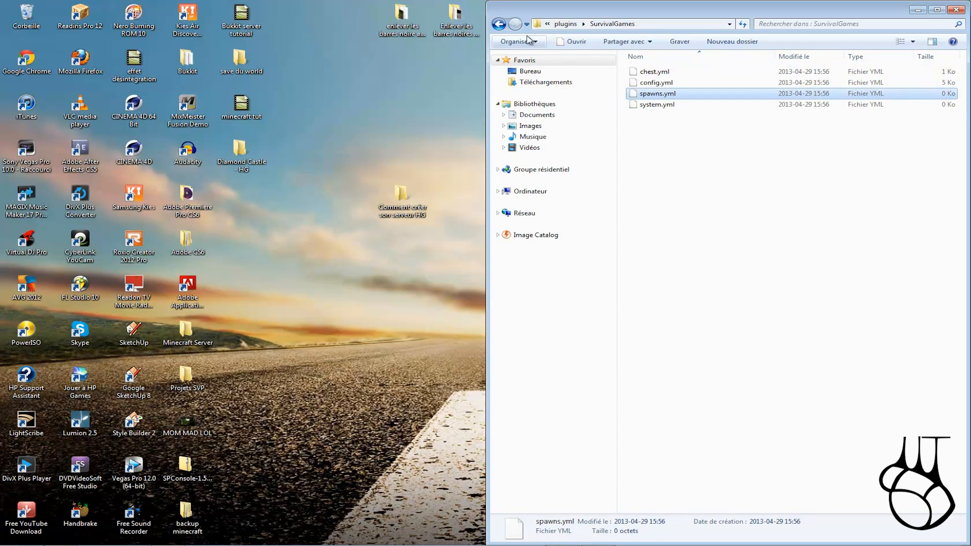
- Go back to the plugins folder and open the PermissionsEx folder
left_click(499, 27)
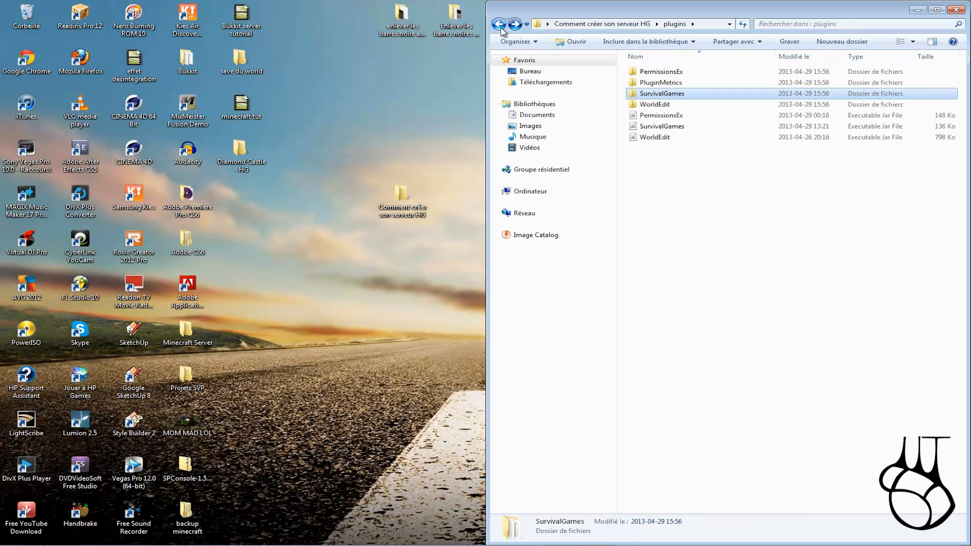
left_click(669, 105)
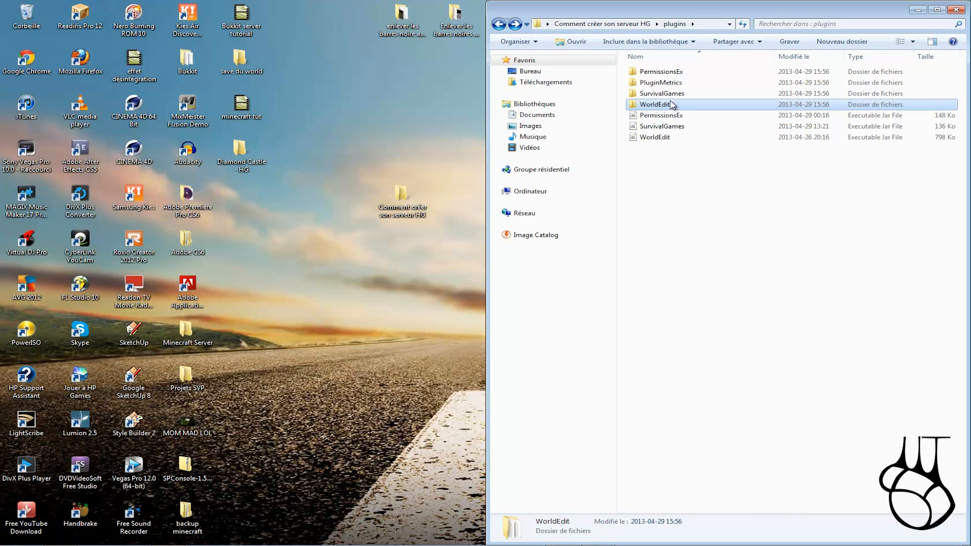
left_click(664, 75)
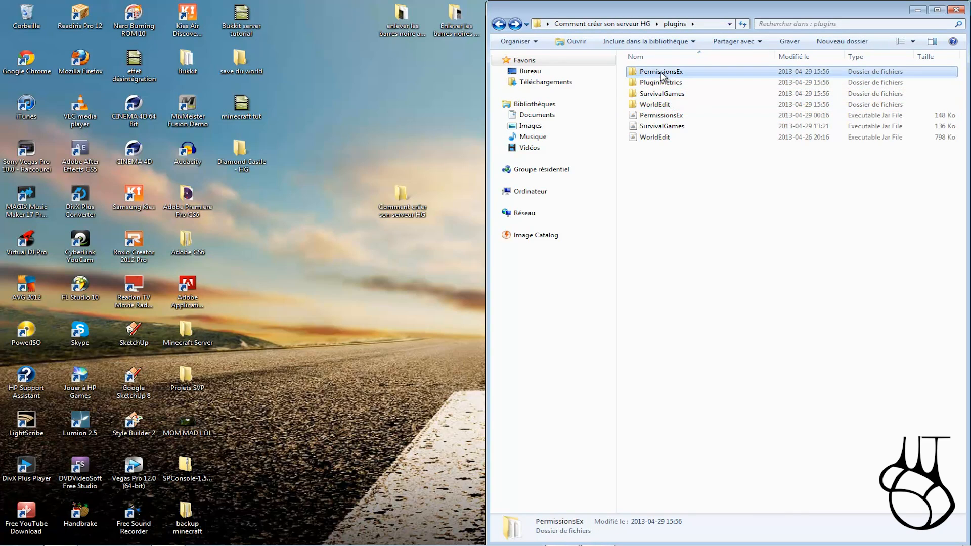
left_click(671, 105)
left_click(664, 76)
double_click(664, 76)
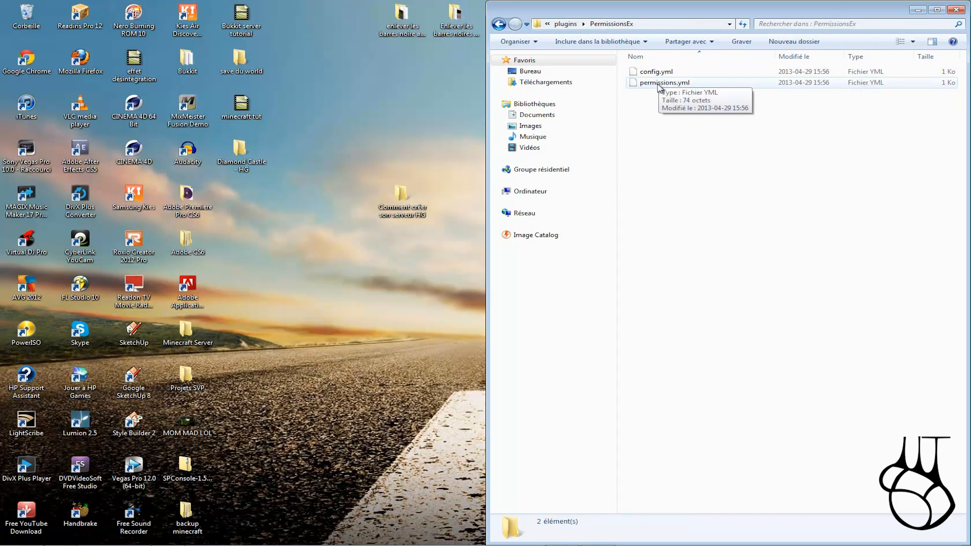
- Open permissions.yml from the PermissionsEx folder in Notepad++
right_click(659, 87)
left_click(646, 95)
left_click(667, 86)
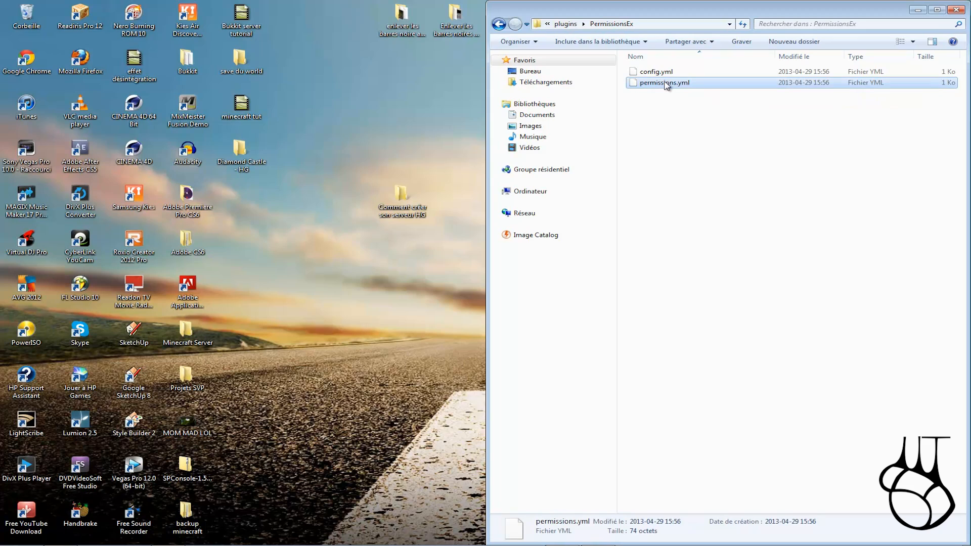
right_click(667, 86)
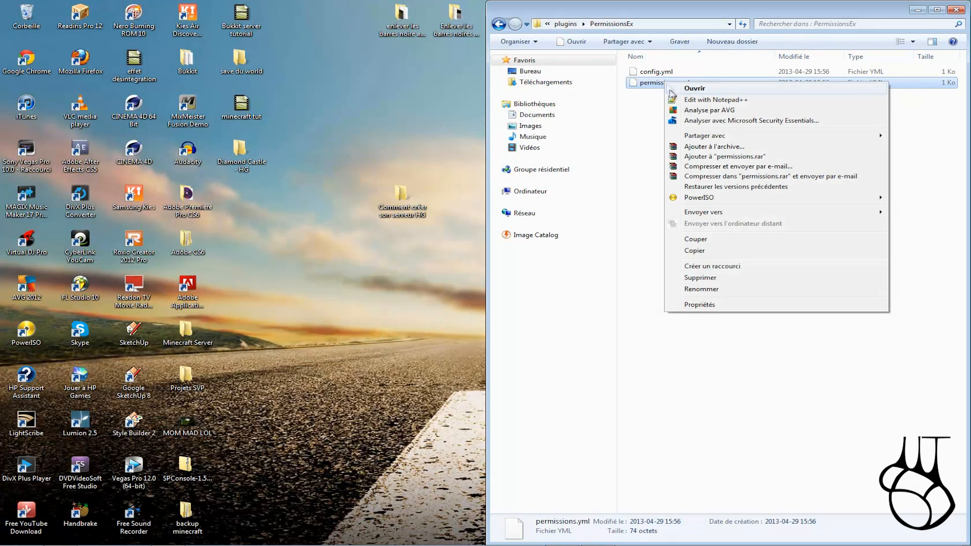
left_click(717, 100)
- Clear all of the default content from permissions.yml
key("ctrl+a")
left_click(130, 197)
key("ctrl+a")
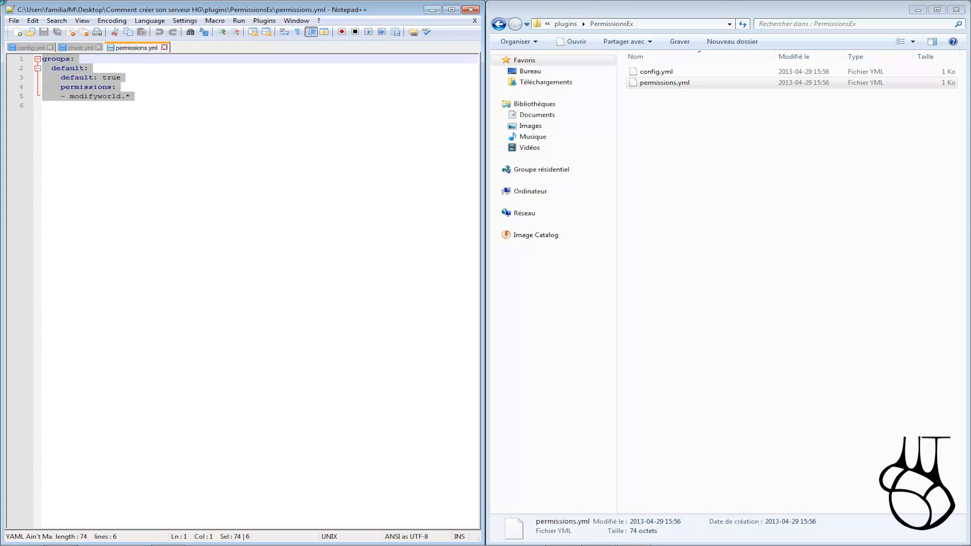
left_click(208, 143)
key("ctrl+a")
key("Delete")
- Close the config.yml and chest.yml files and dock the Notepad++ window to the other half of the screen
left_click(50, 48)
left_click(48, 47)
mouse_move(383, 2)
left_mouse_down()
mouse_move(384, 36)
mouse_move(385, 2)
left_mouse_up()
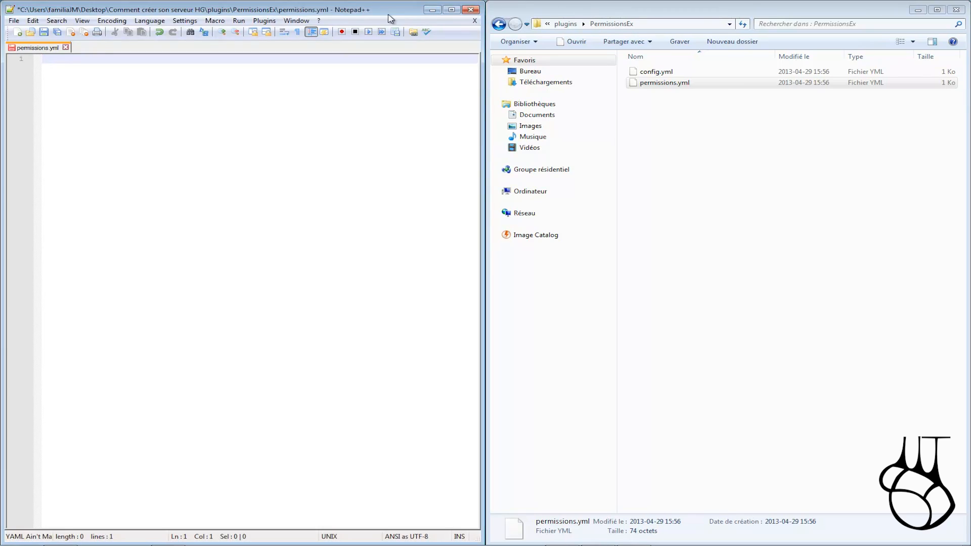
key("super+Right")
- Open permissions.yml from the plugins\PermissionsEx folder of the Diamond Castle - HG server in Notepad++
double_click(228, 165)
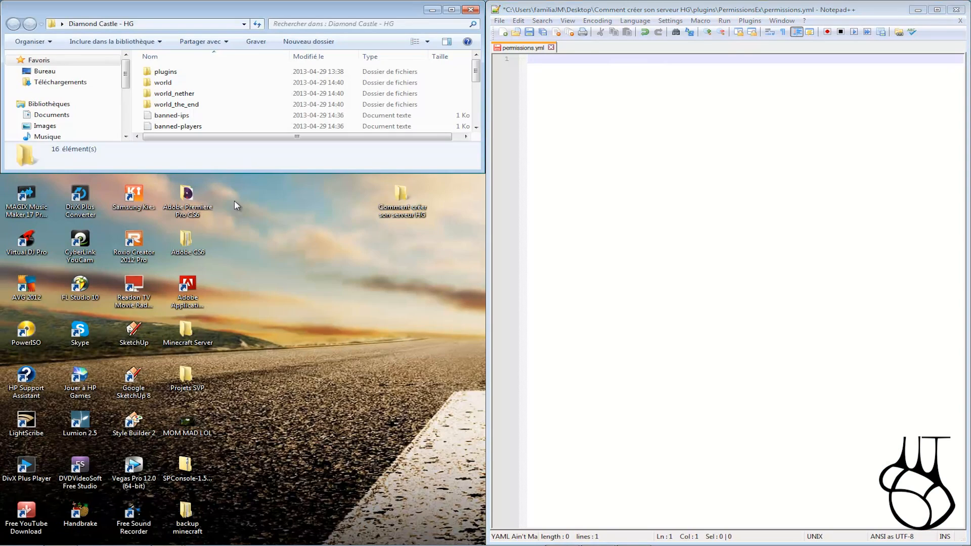
left_click_drag(384, 15, 1, 76)
double_click(183, 72)
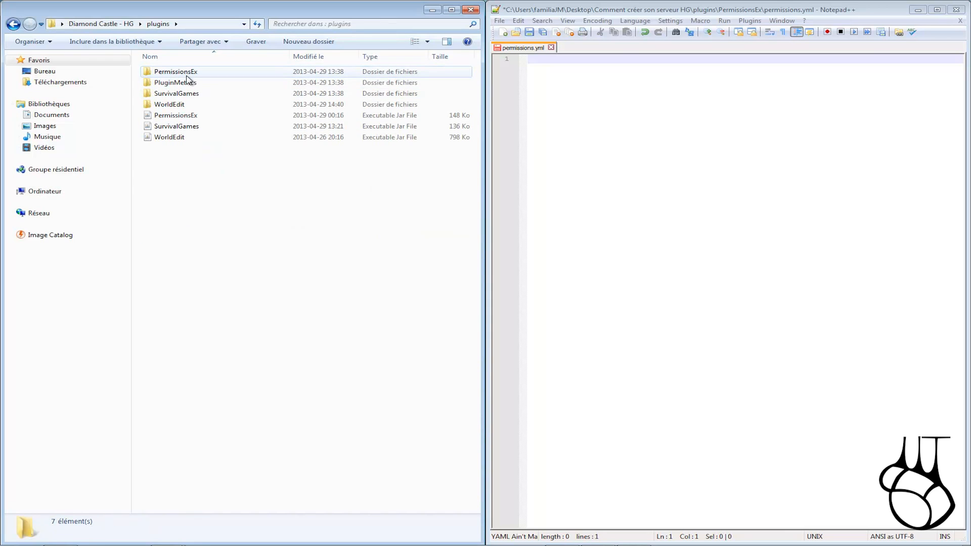
double_click(184, 74)
right_click(188, 84)
left_click(212, 99)
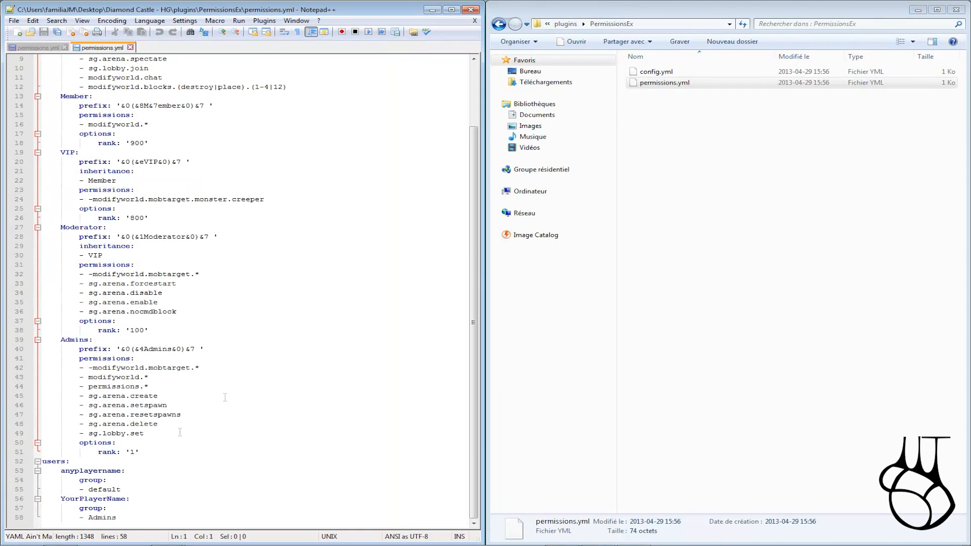
- Copy the whole Diamond Castle - HG permissions file, then close Notepad++ without saving and close that server's folder window
left_click_drag(121, 518, 43, 58)
key("ctrl+c")
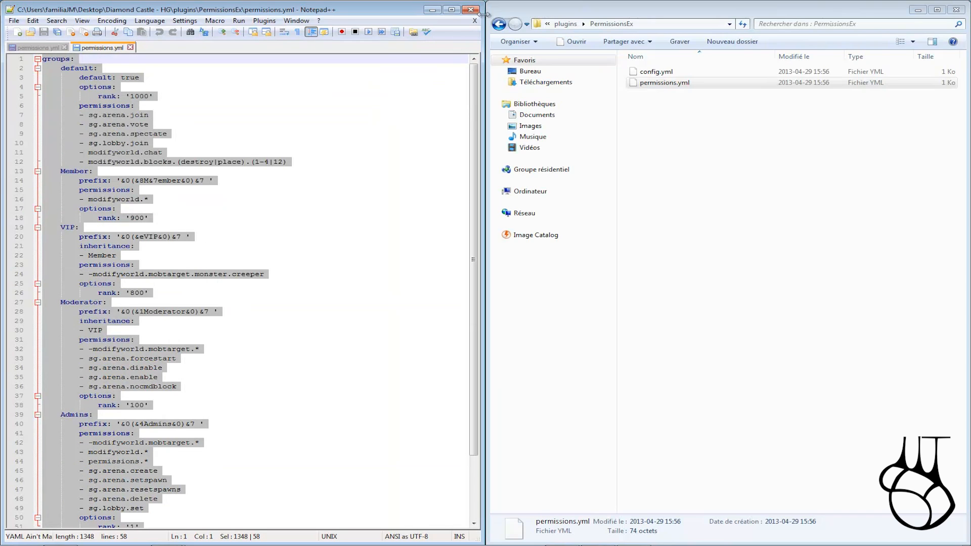
left_click(471, 10)
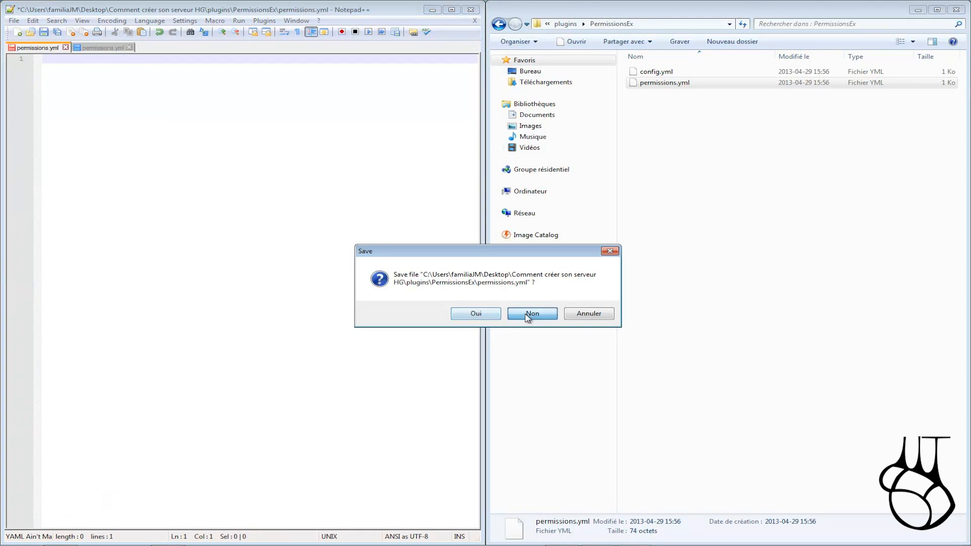
left_click(531, 313)
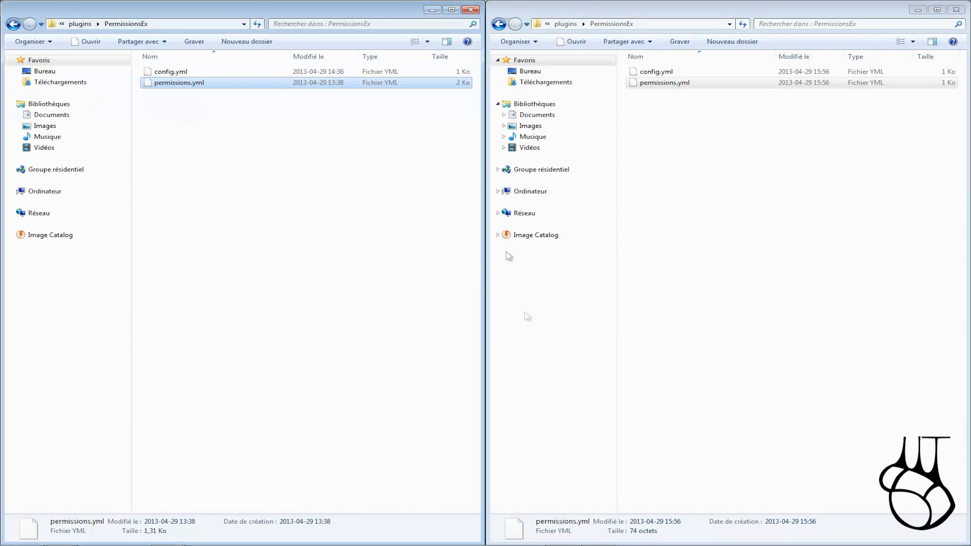
left_click(471, 10)
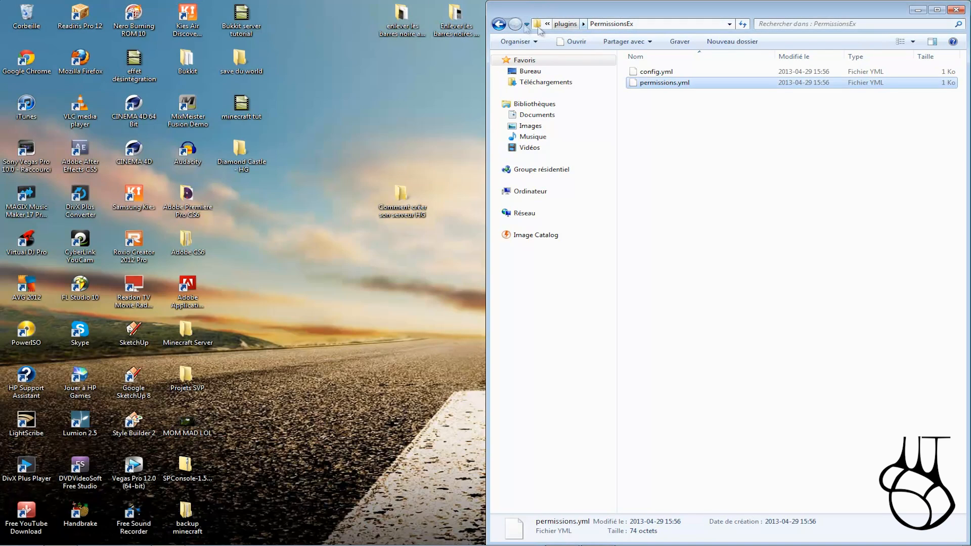
- Reopen the new server's permissions.yml in Notepad++ and replace its entire content with the copied permissions
left_click(498, 25)
left_click(514, 24)
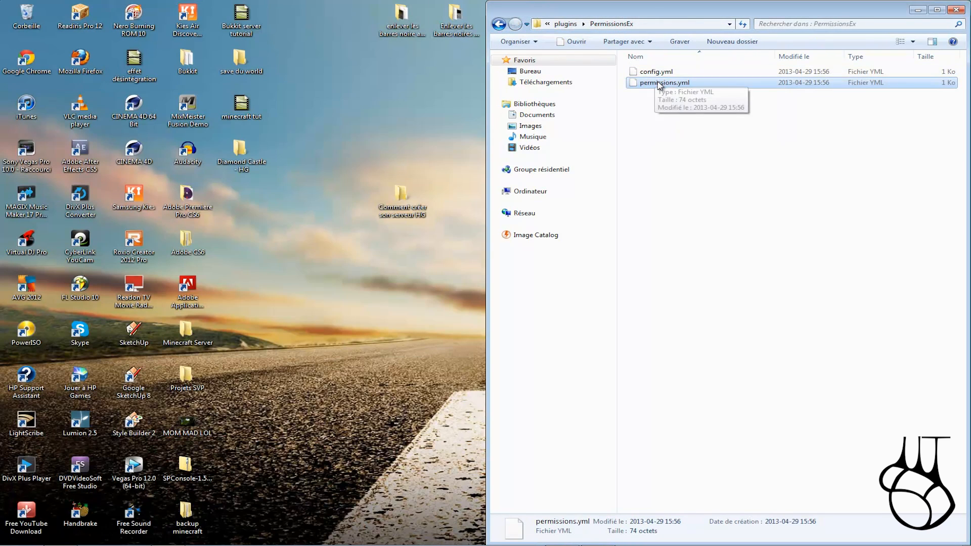
right_click(657, 83)
left_click(708, 99)
key("ctrl+a")
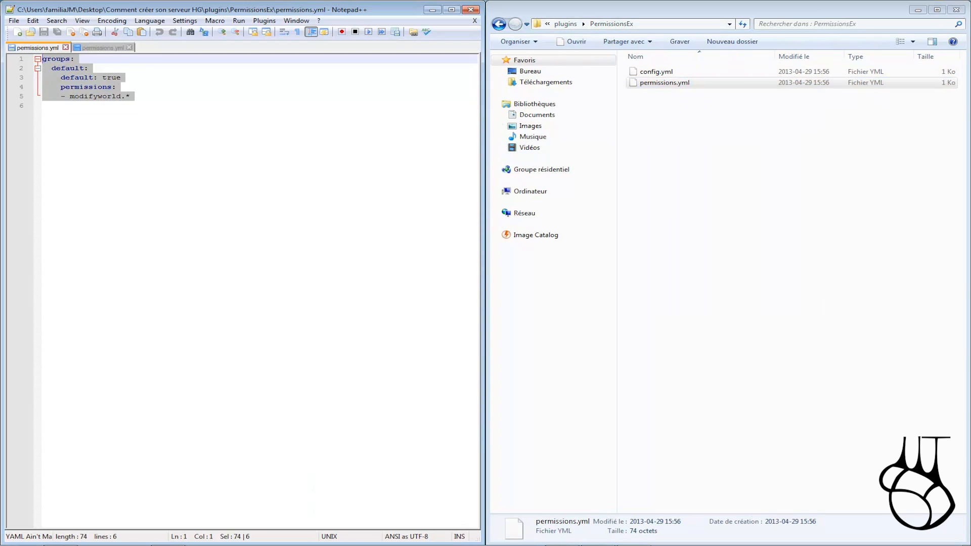
key("Delete")
key("ctrl+v")
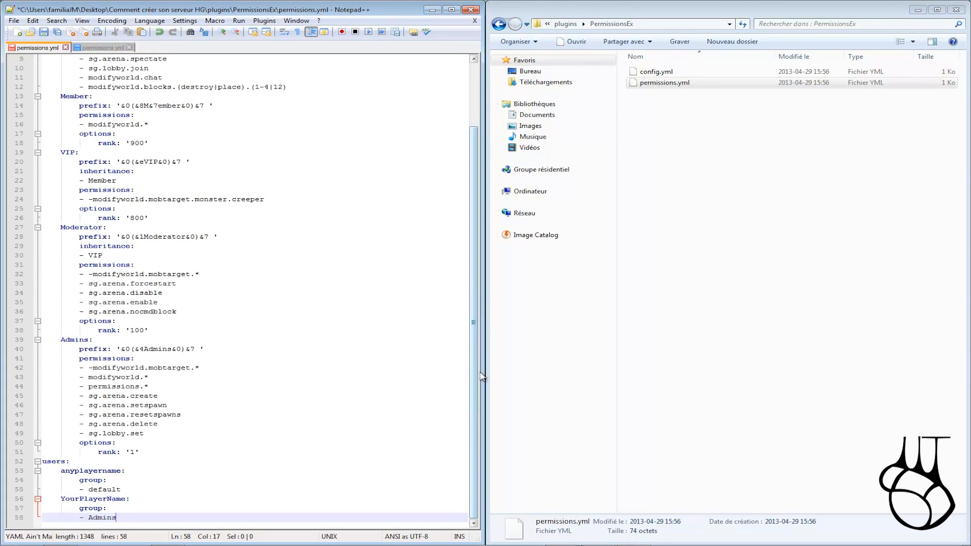
- Look over the pasted permissions file from the groups heading down to the users section
scroll(473, 377, "up", 3)
scroll(440, 298, "down", 3)
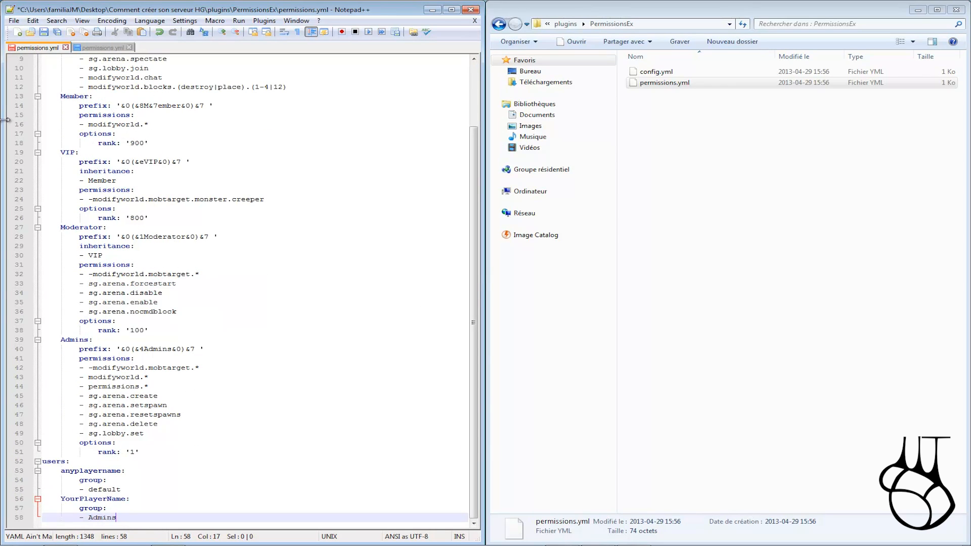
left_click_drag(155, 506, 41, 21)
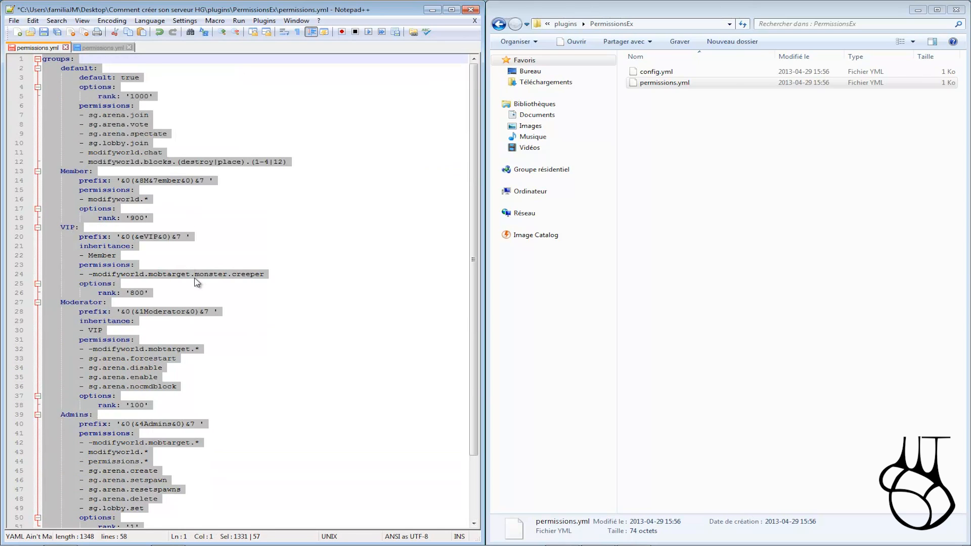
left_click(53, 71)
left_click(37, 58)
left_click(37, 59)
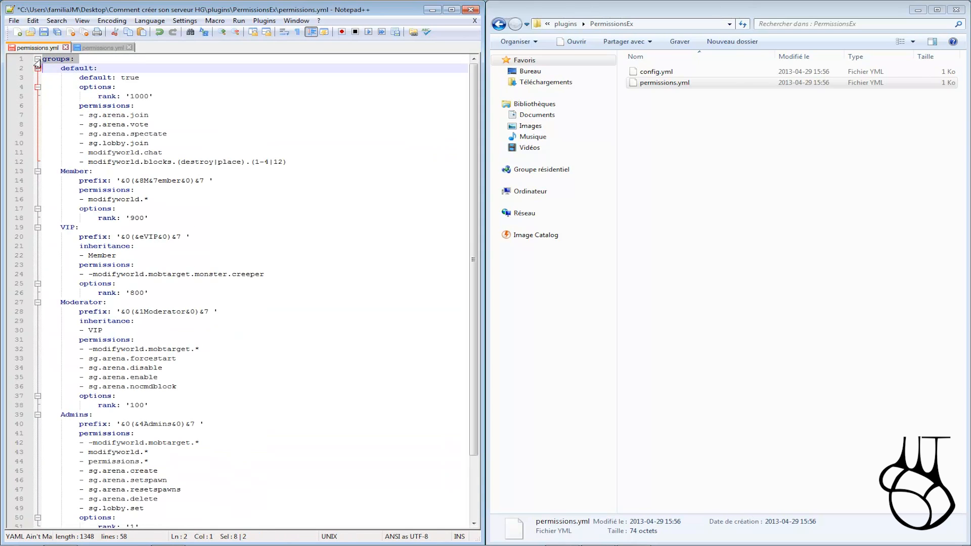
left_click(84, 68)
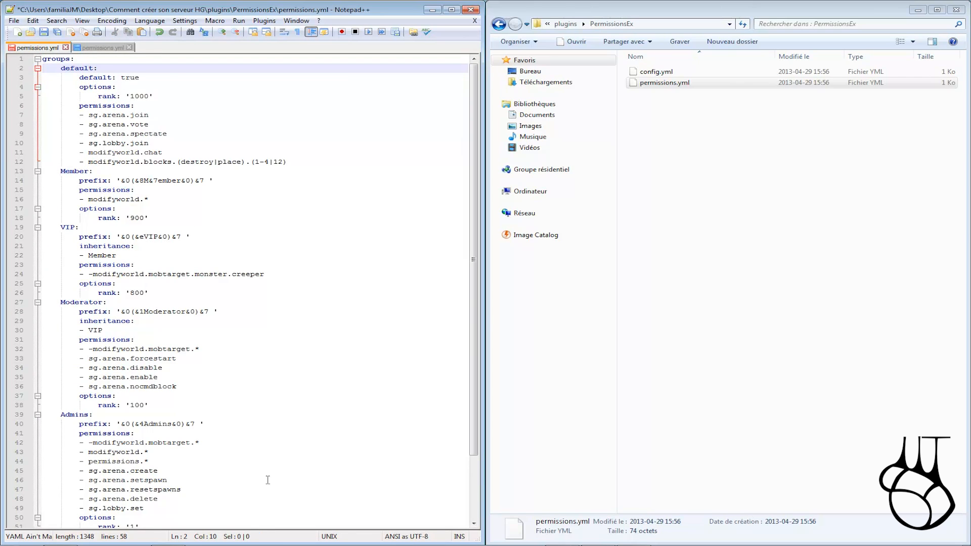
scroll(264, 476, "down", 3)
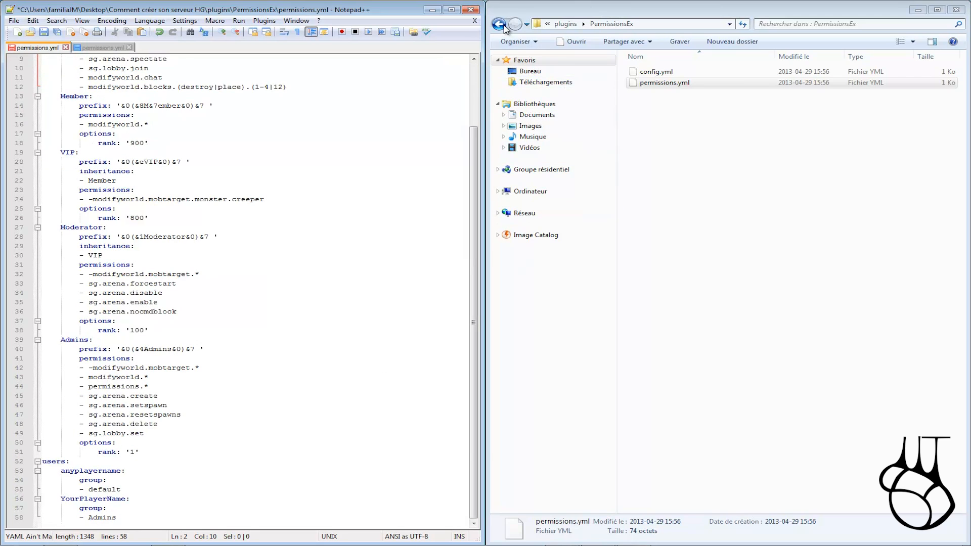
- Point out the Moderator group's permission lines, from sg.arena.enable up to modifyworld.mobtarget
left_click(196, 262)
left_click(219, 303)
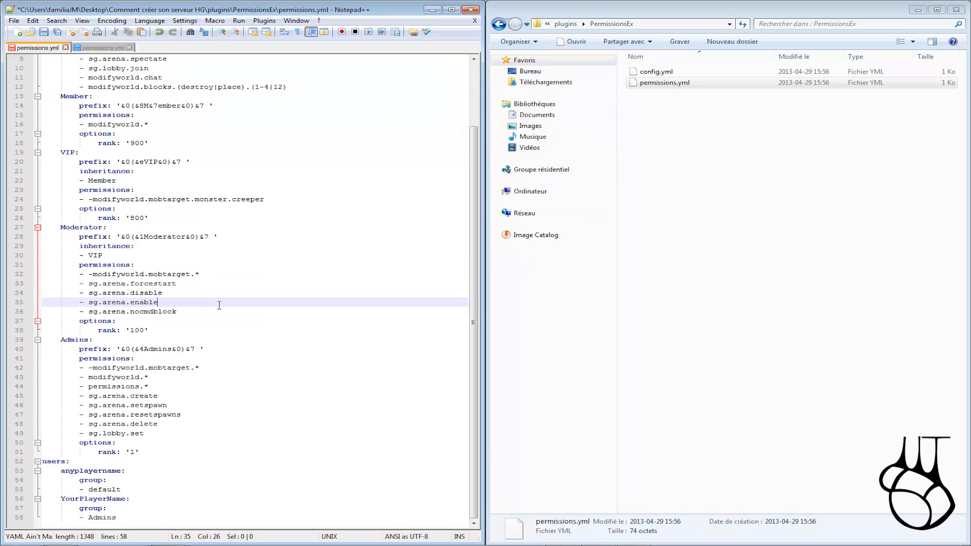
left_click(204, 291)
left_click(203, 284)
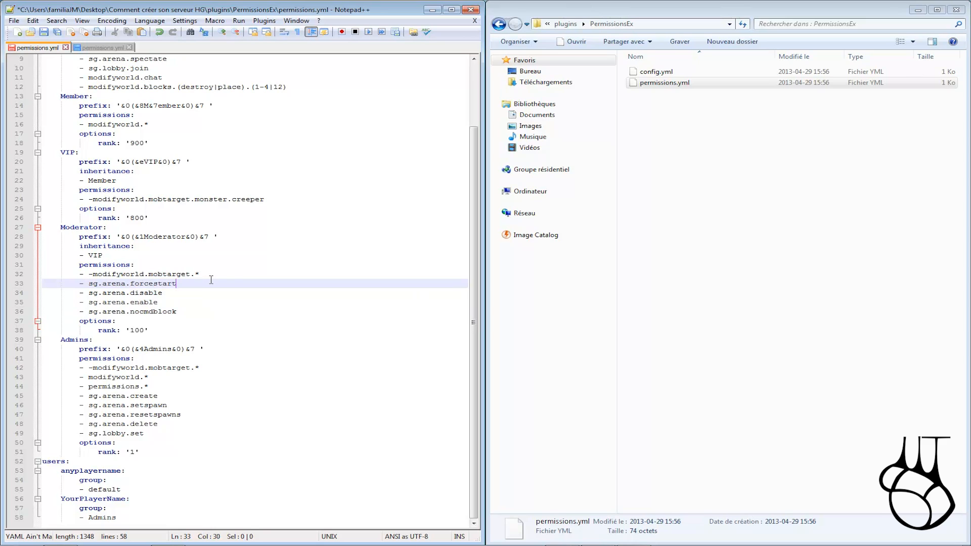
left_click(212, 274)
scroll(207, 299, "up", 3)
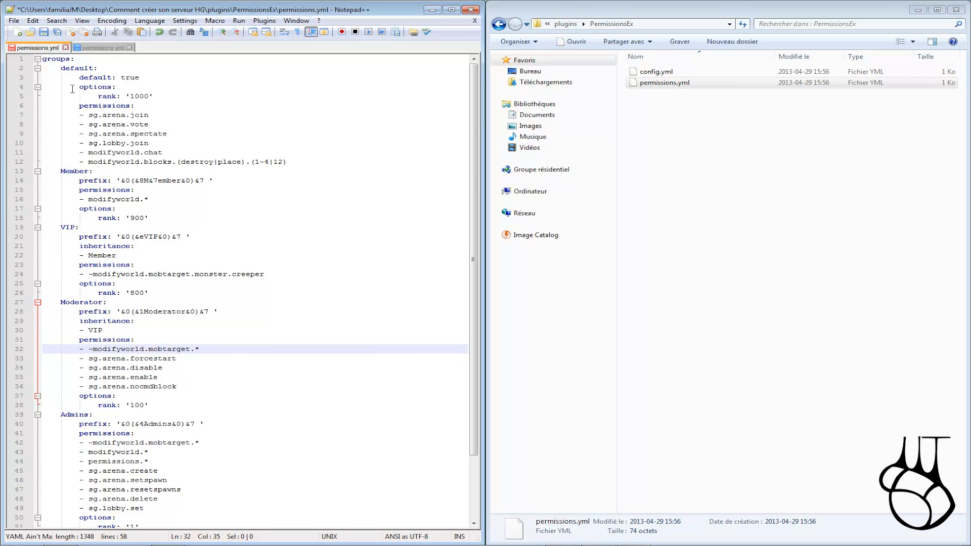
- Highlight the groups heading and the default group's default flag and rank value
left_click_drag(51, 60, 75, 60)
left_click_drag(71, 69, 117, 78)
double_click(124, 77)
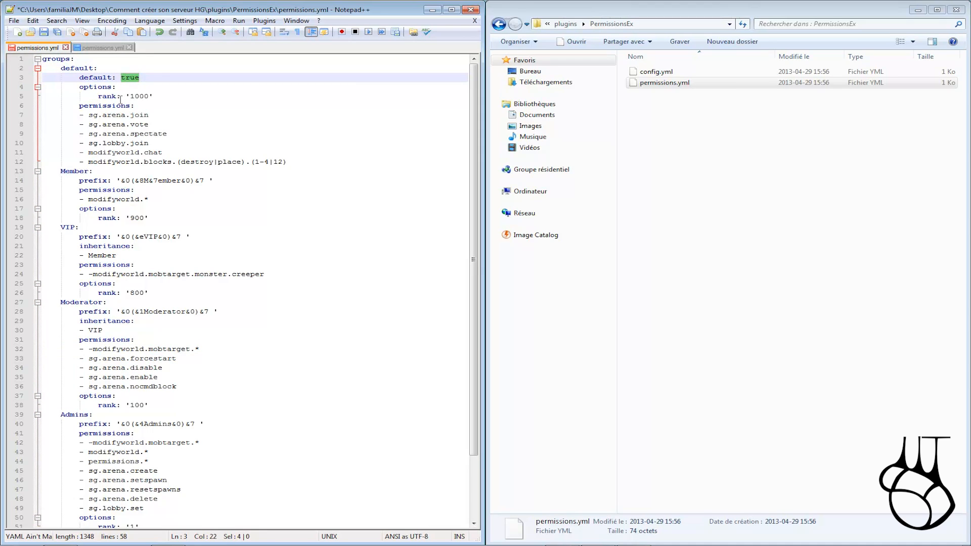
double_click(133, 96)
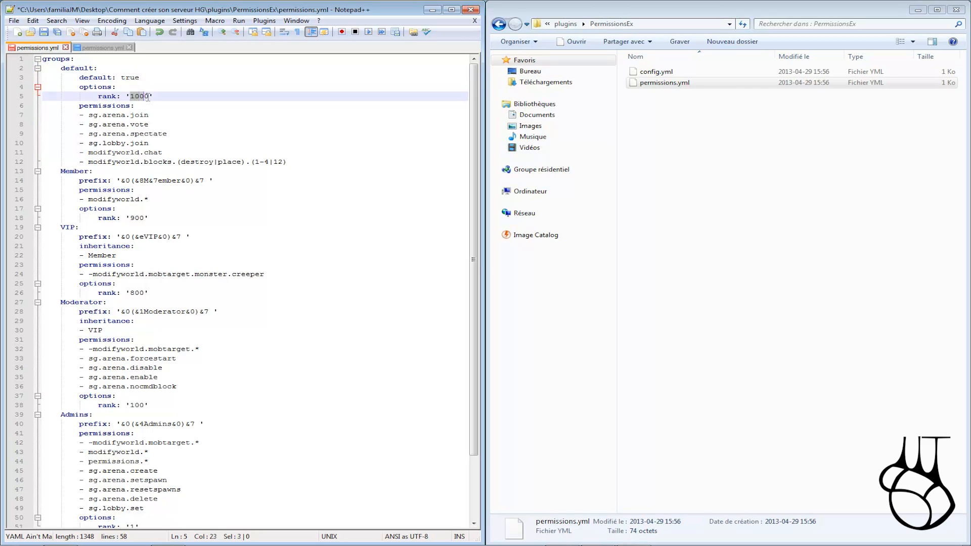
- Examine the default group's permissions, highlighting sg.arena.join and sg.arena.vote and pointing at sg.arena.spectate
left_click(108, 113)
left_click_drag(98, 106, 149, 116)
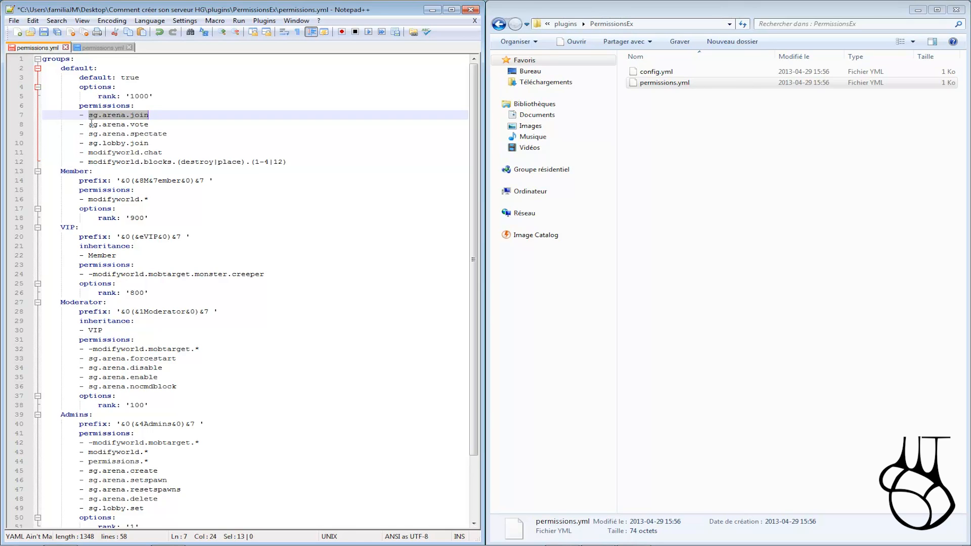
left_click_drag(89, 124, 150, 118)
mouse_move(149, 116)
left_mouse_down()
mouse_move(94, 121)
mouse_move(153, 125)
left_mouse_up()
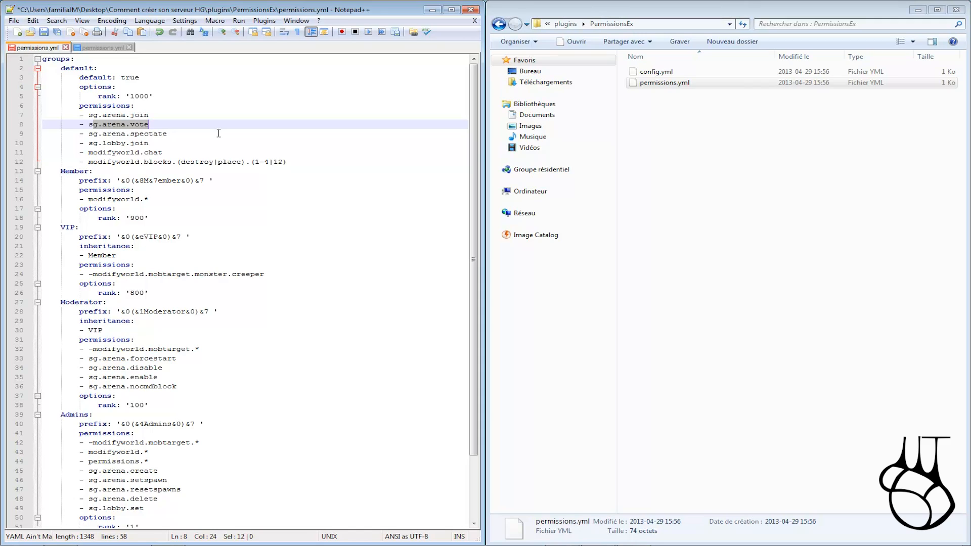
left_click_drag(190, 143, 161, 143)
left_click(81, 117)
left_click(160, 134)
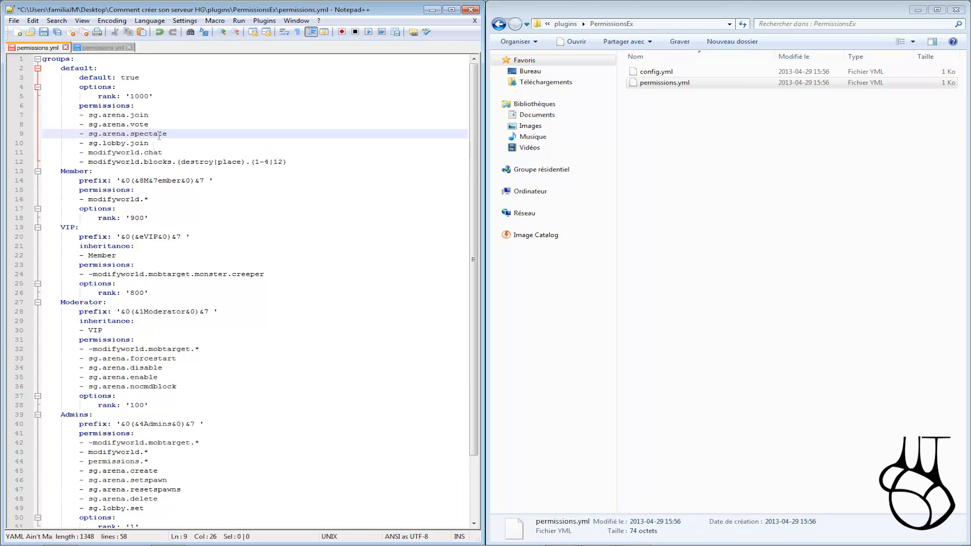
- Switch to Chrome and open the Perms & Cmds page of the Survival Games plugin on BukkitDev
left_click(60, 535)
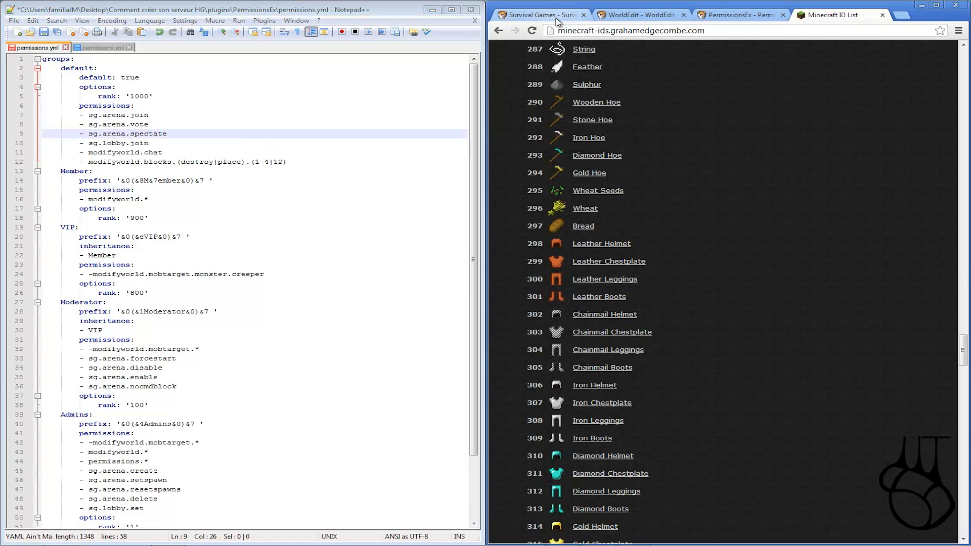
left_click(538, 14)
left_click(499, 32)
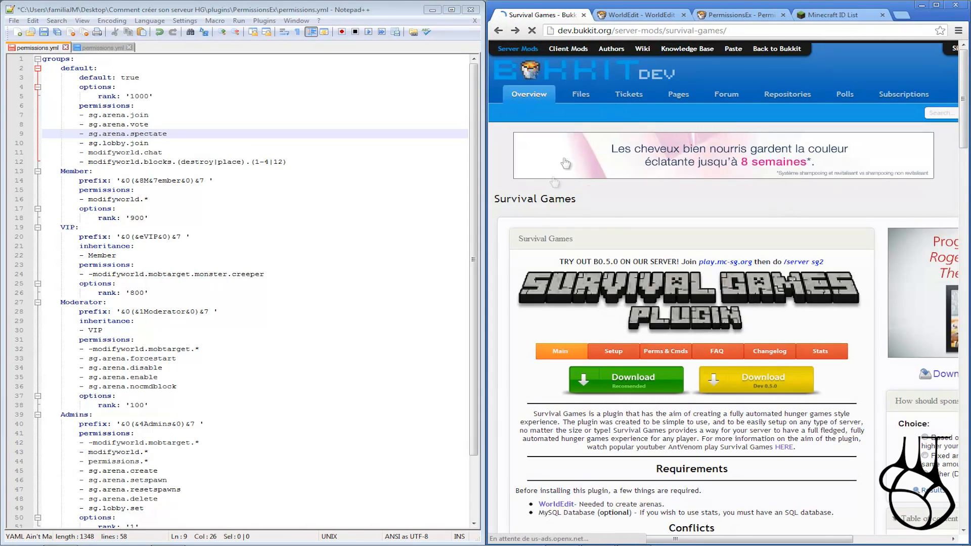
scroll(673, 354, "down", 3)
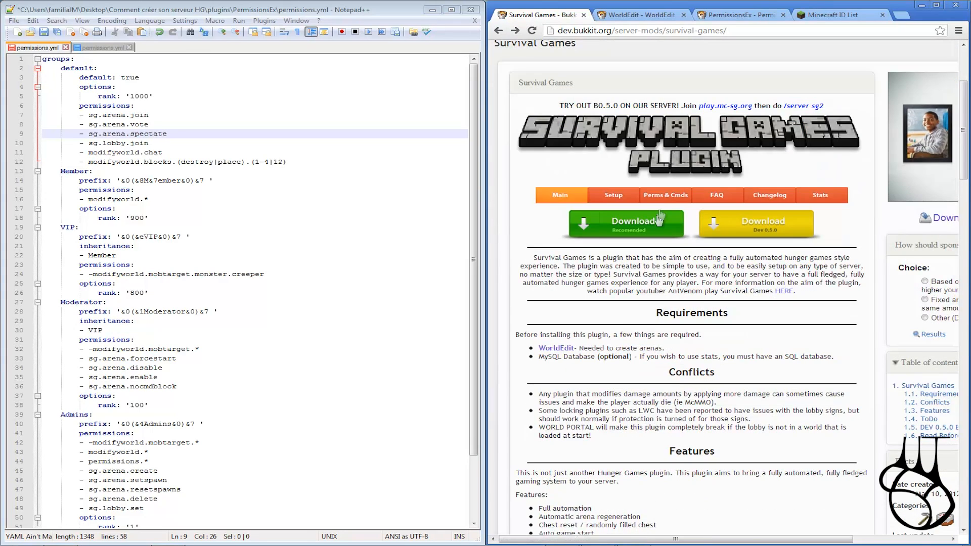
left_click(666, 196)
scroll(549, 117, "down", 5)
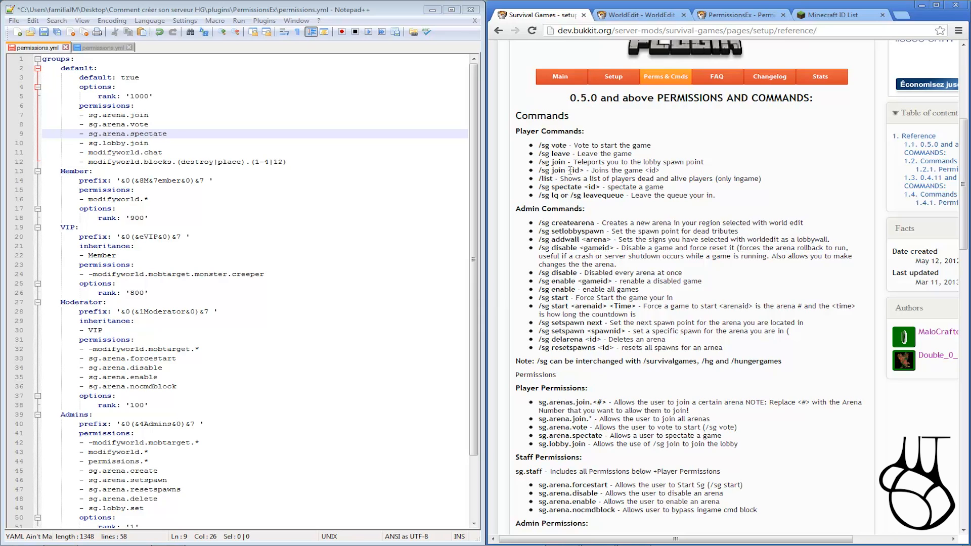
- Review the player and admin commands and the permissions lists down to the 0.4.11 and under section
left_click_drag(535, 146, 584, 209)
scroll(537, 236, "down", 3)
left_click_drag(538, 246, 612, 288)
left_click(613, 289)
scroll(587, 247, "down", 4)
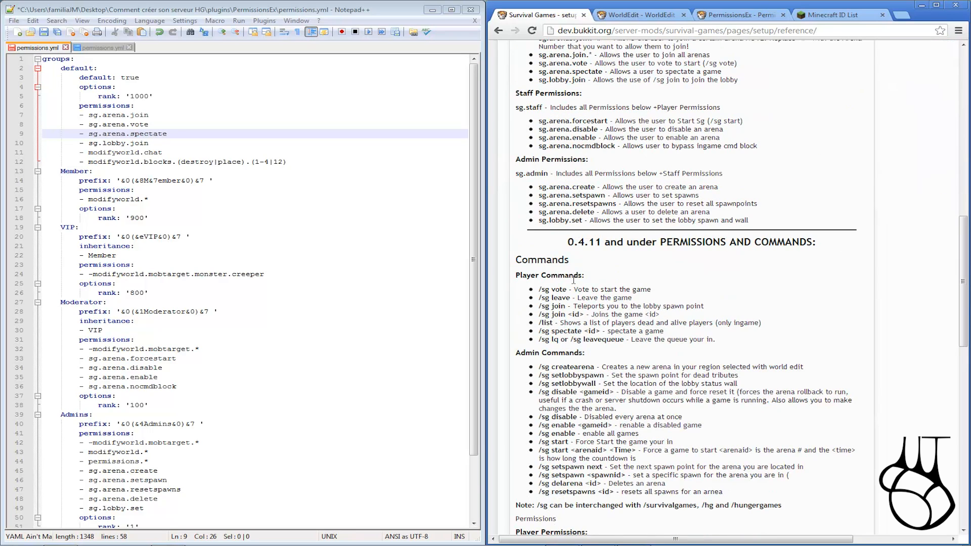
scroll(573, 279, "down", 4)
scroll(542, 185, "down", 2)
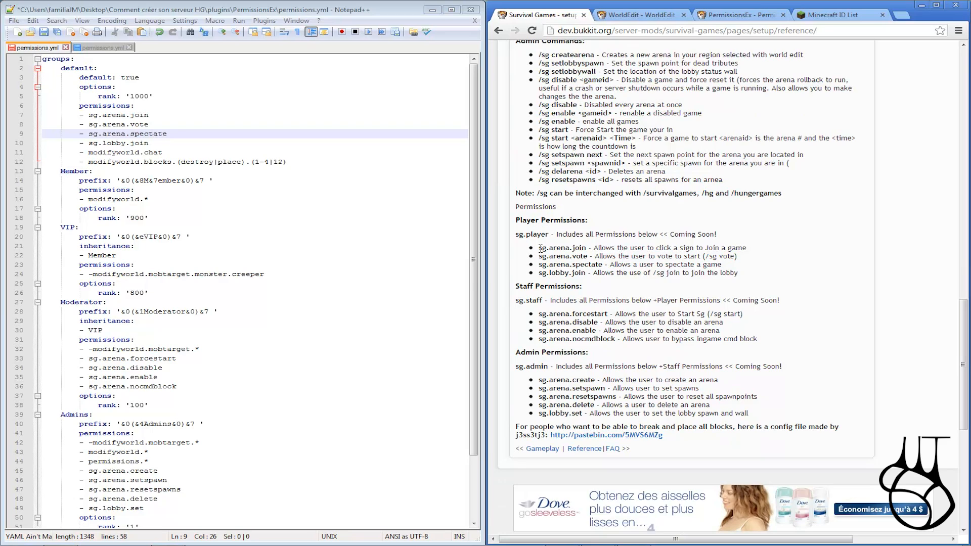
- Compare sg.arena.join, sg.arena.vote, sg.arena.spectate and sg.lobby.join in the plugin's Player Permissions with the default group in permissions.yml
left_click_drag(539, 248, 586, 248)
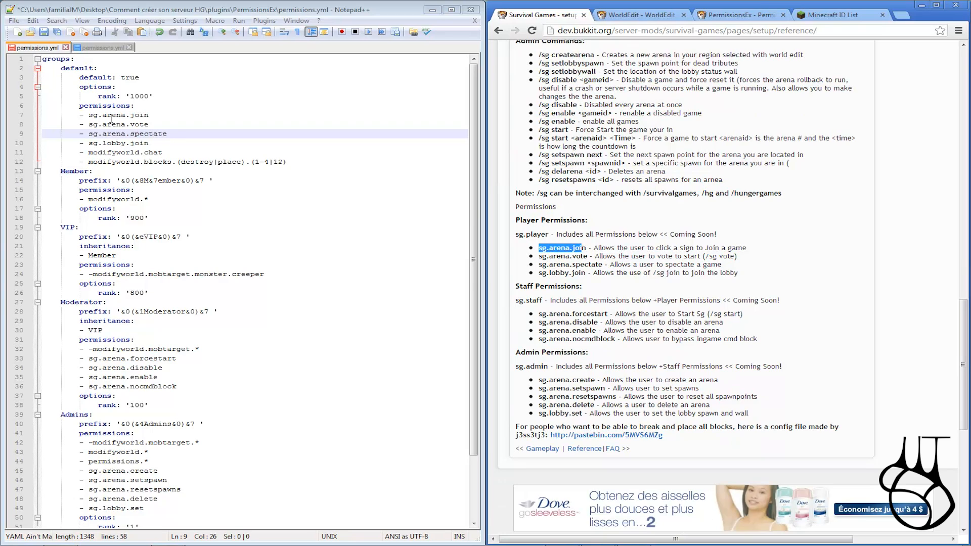
left_click_drag(89, 115, 121, 115)
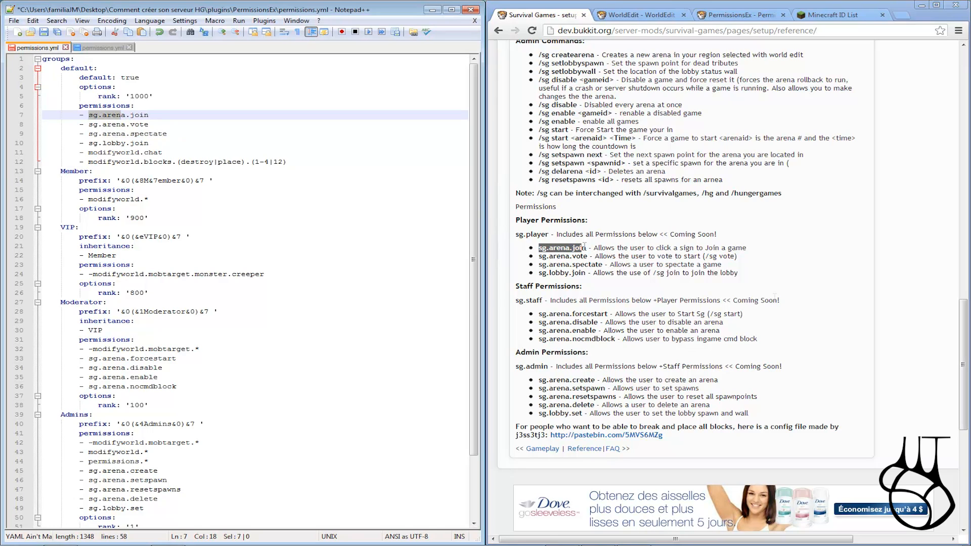
left_click_drag(584, 256, 570, 256)
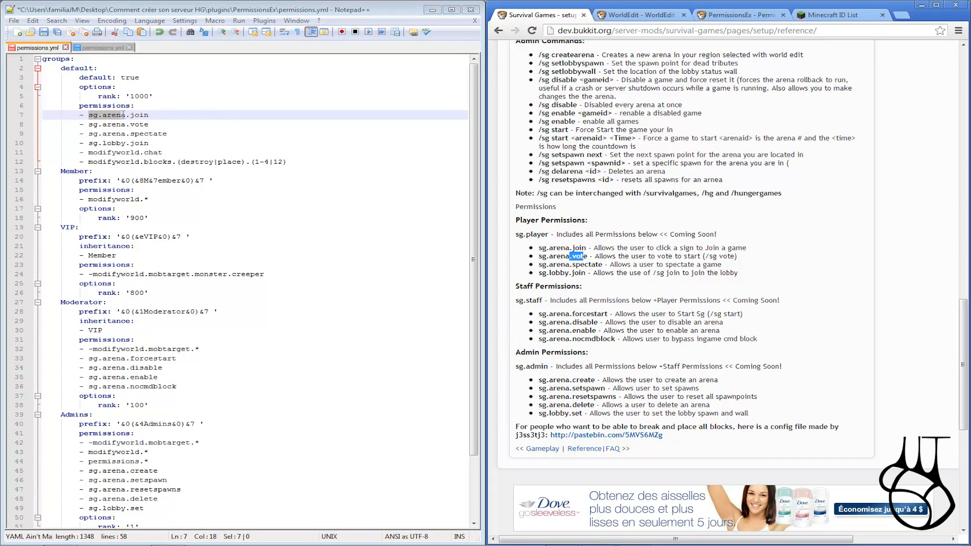
left_click_drag(91, 125, 134, 125)
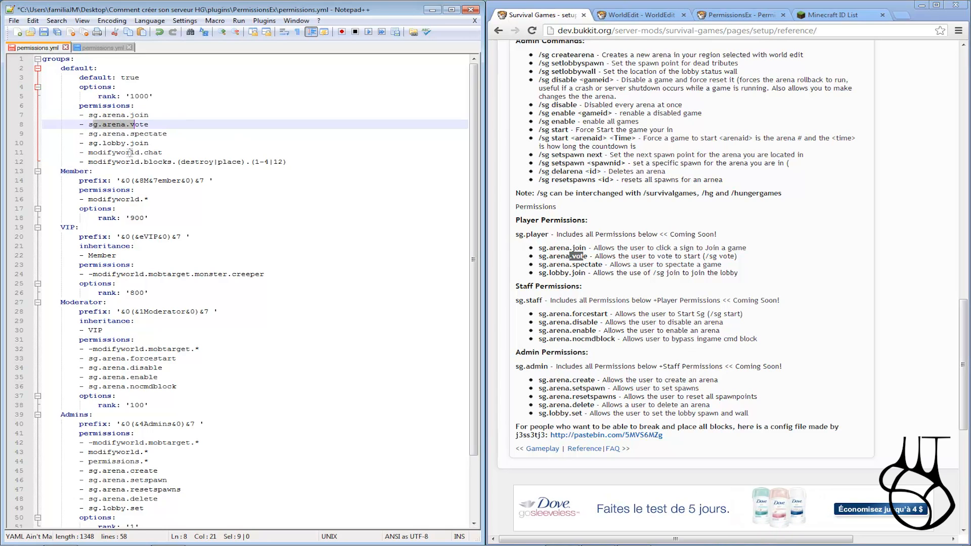
left_click_drag(93, 134, 140, 134)
left_click_drag(550, 273, 578, 273)
left_click_drag(121, 143, 74, 117)
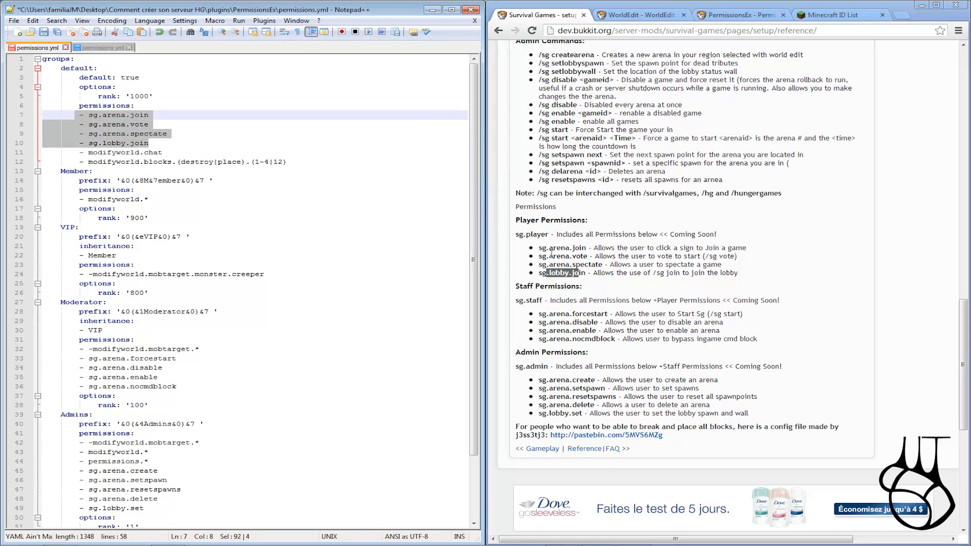
- Highlight the default group's block of four sg permissions, from sg.arena.join to sg.lobby.join, and the modifyworld.chat line
left_click(587, 276)
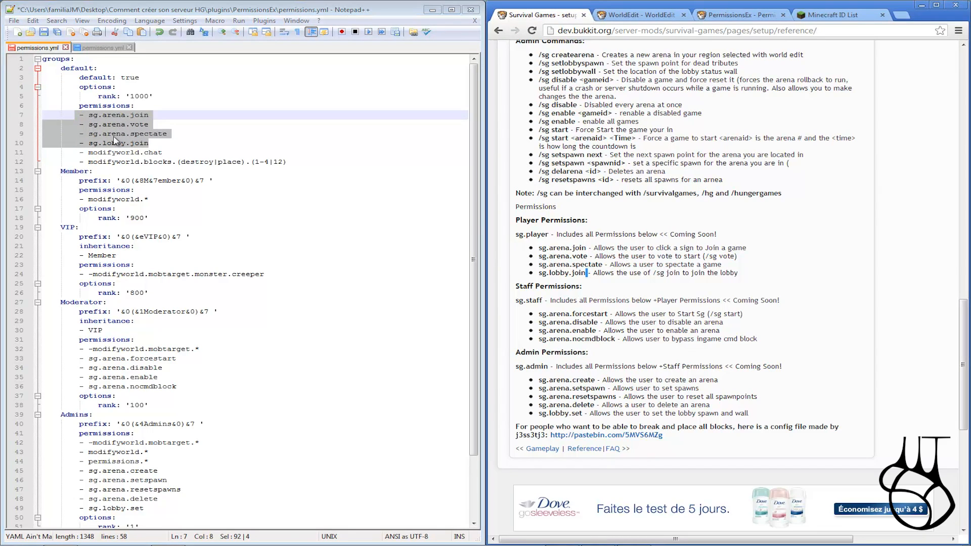
left_click(142, 153)
left_click_drag(150, 144, 75, 115)
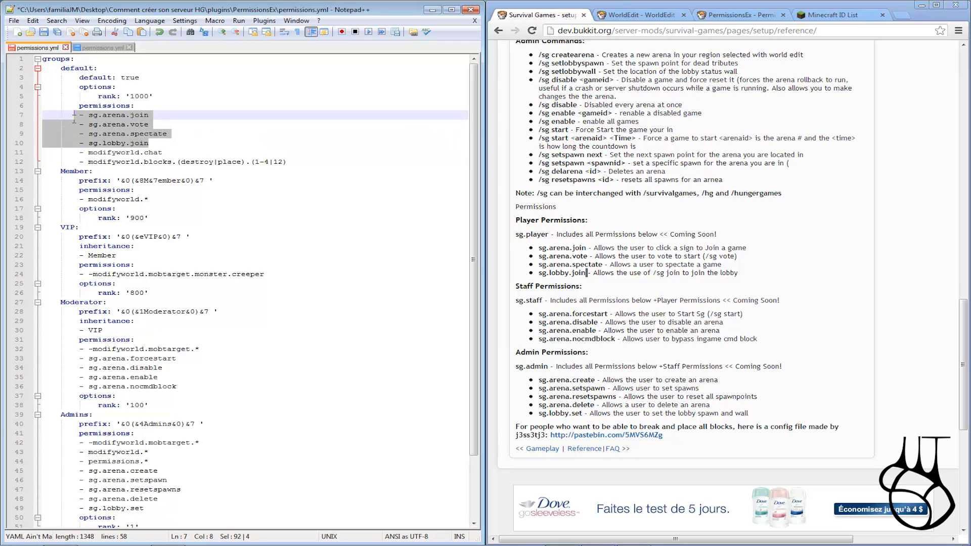
left_click(124, 127)
left_click(146, 142)
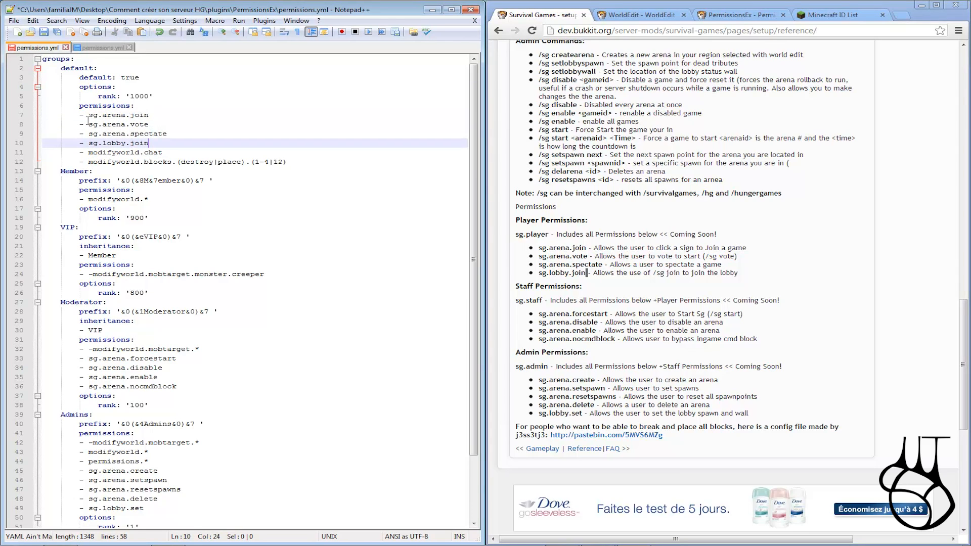
left_click_drag(88, 118, 166, 151)
left_click(167, 152)
- Compare the plugin's Staff and Admin Permissions with the Admins group's entries from sg.arena.create to sg.lobby.set
scroll(165, 151, "down", 3)
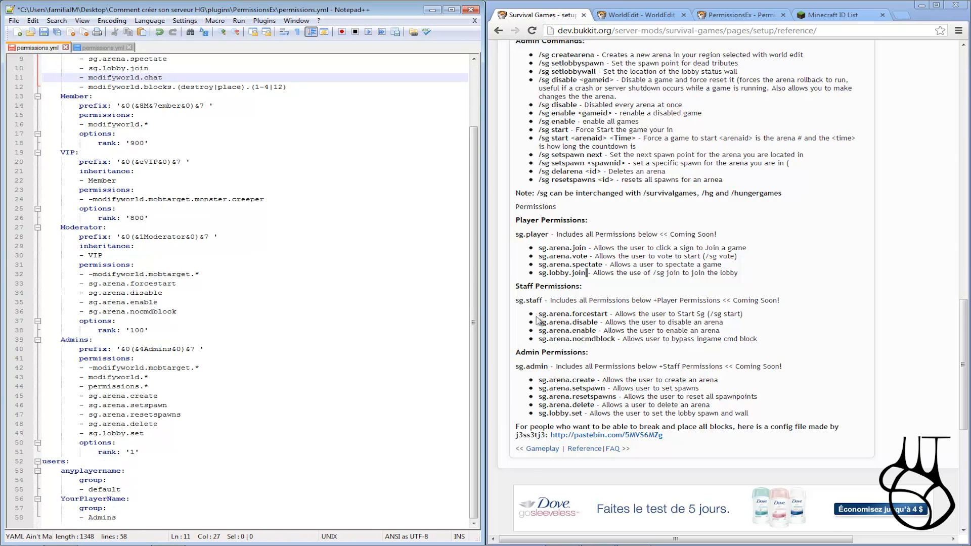
left_click_drag(539, 322, 554, 323)
left_click(537, 362)
left_click_drag(539, 388, 582, 414)
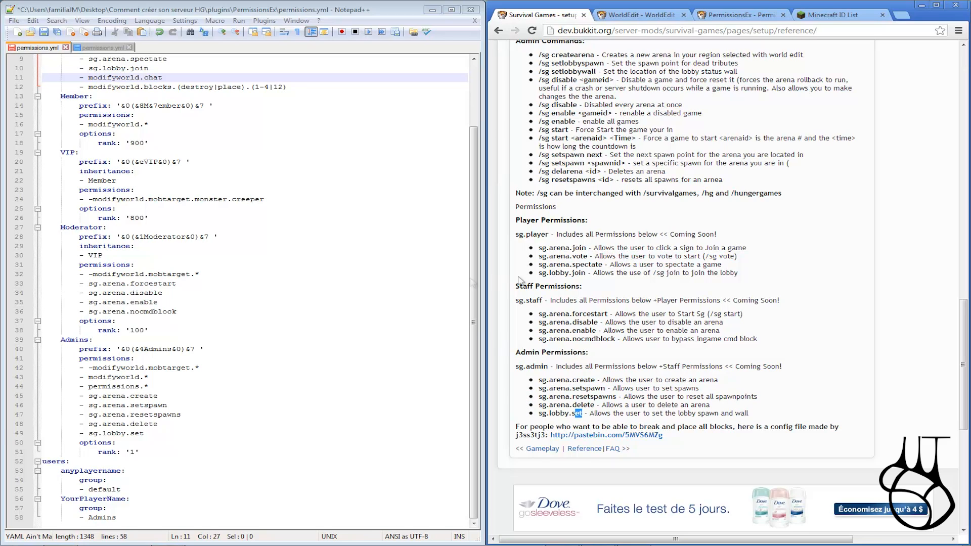
left_click_drag(146, 438, 85, 393)
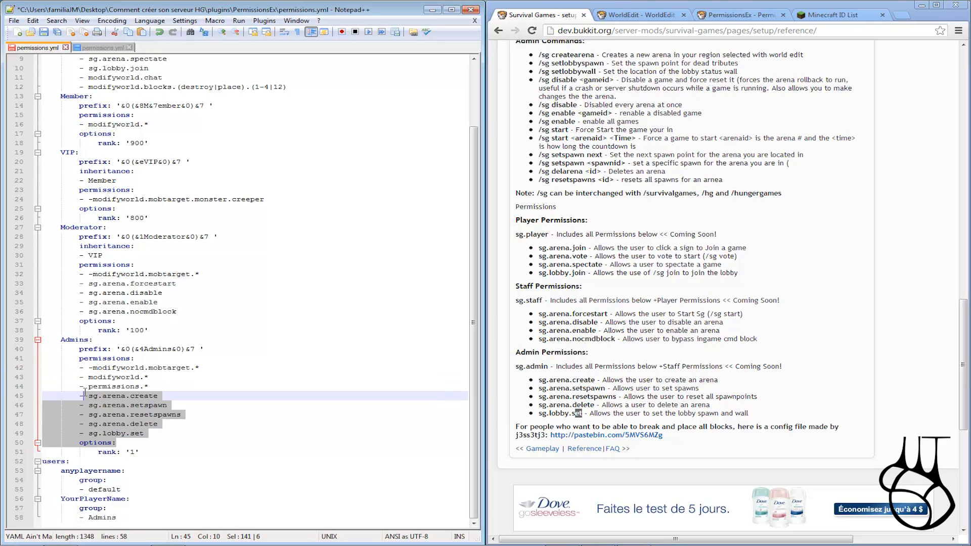
left_click(152, 415)
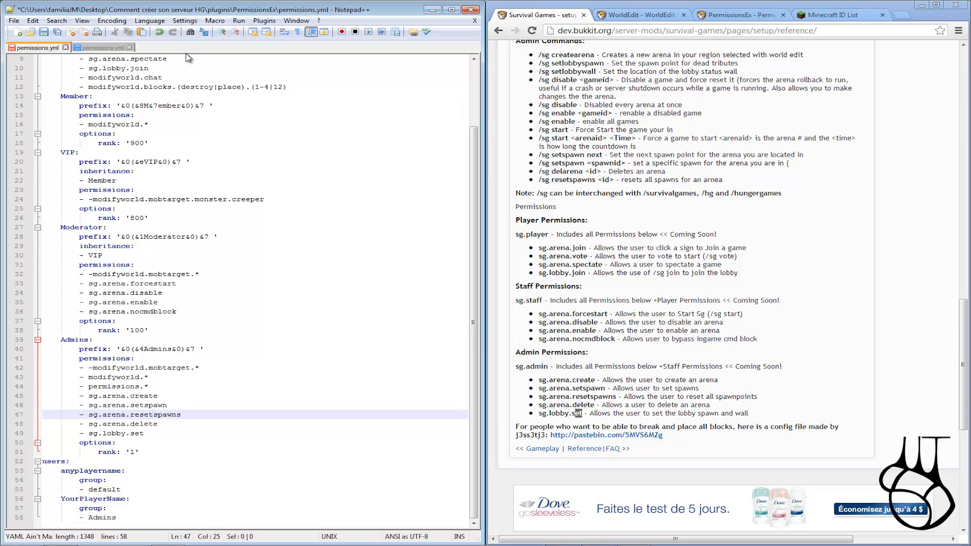
- Review the reference's 0.5.0 and above commands and permissions against the groups in permissions.yml
left_click(228, 237)
scroll(229, 237, "up", 3)
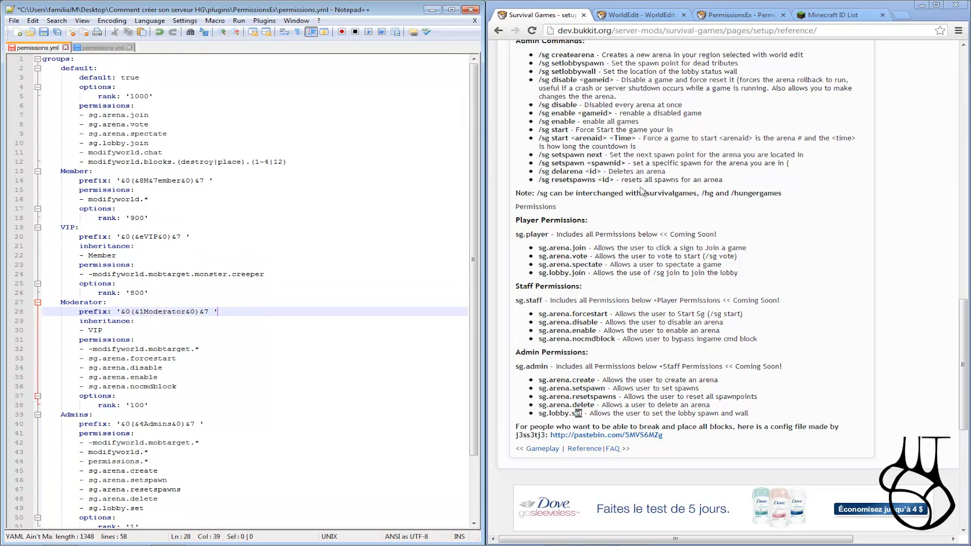
left_click(599, 292)
scroll(599, 292, "up", 5)
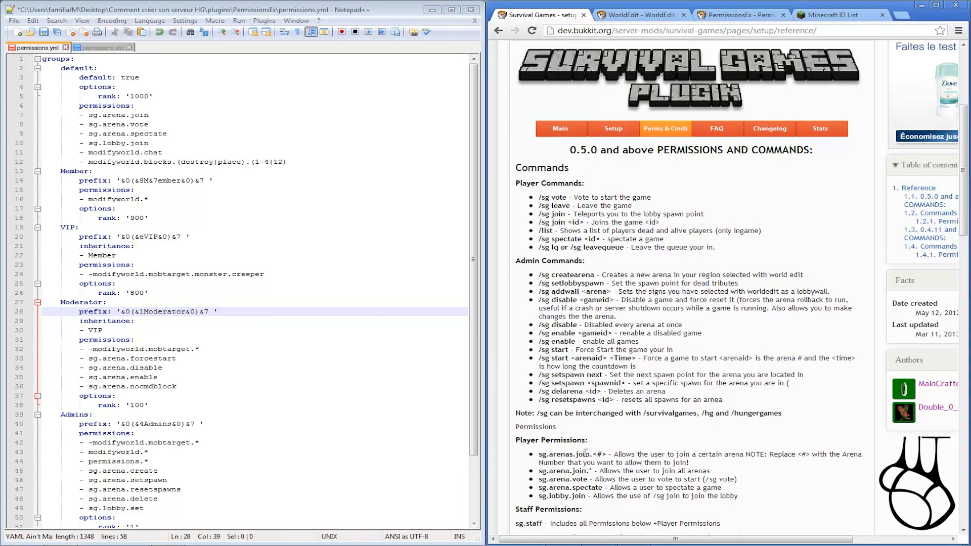
scroll(585, 453, "down", 5)
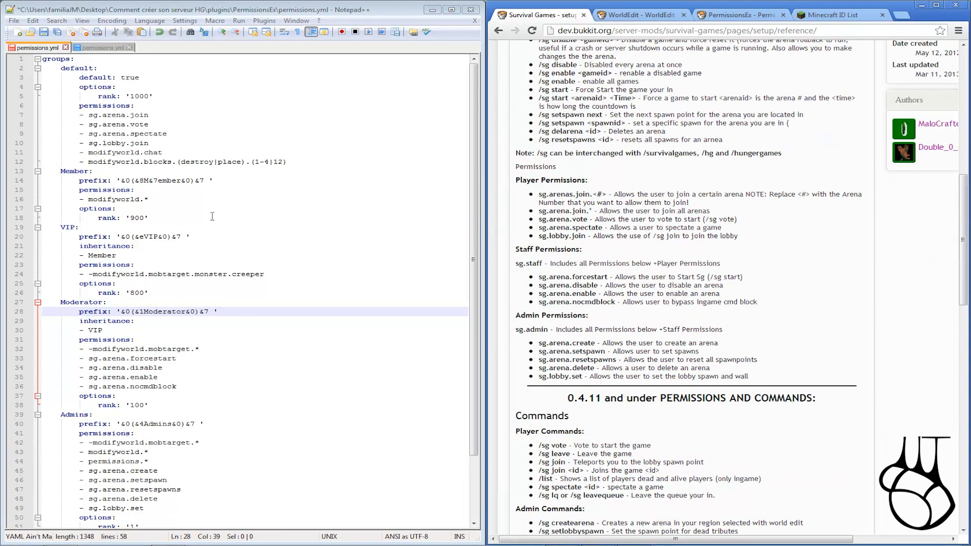
left_click(184, 162)
left_click(167, 134)
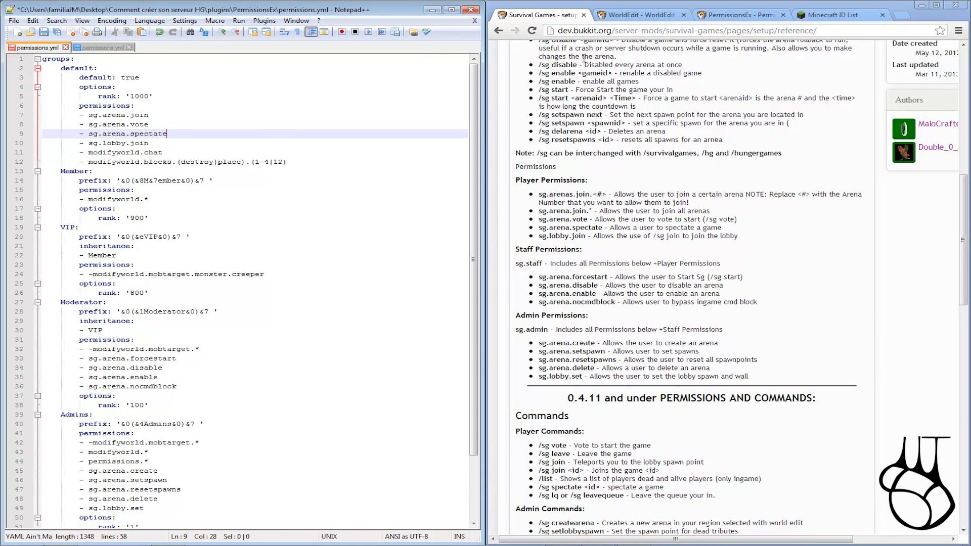
- Close permissions.yml with its changes saved and minimize Chrome to return to the PermissionsEx folder
left_click(471, 10)
left_click(474, 312)
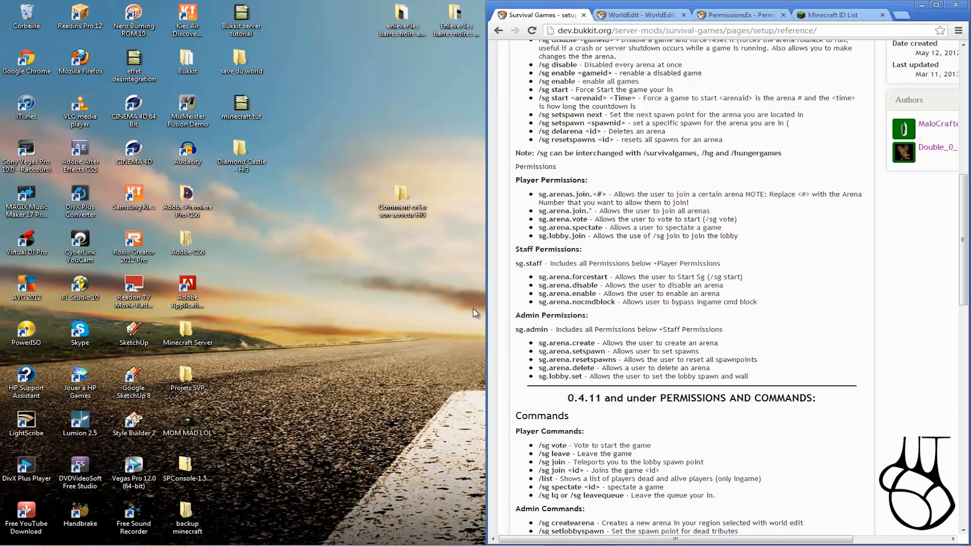
left_click(921, 5)
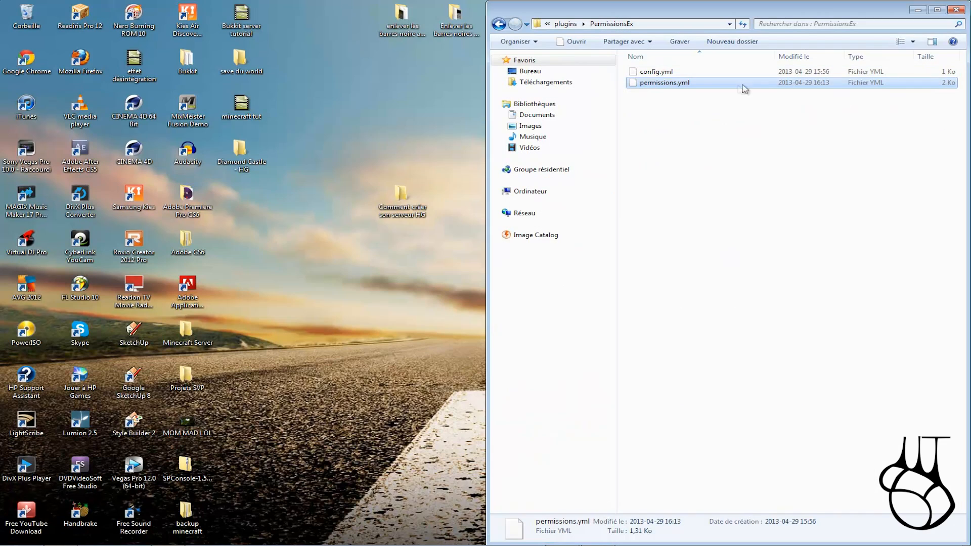
- Inspect permissions.yml and config.yml from the PermissionsEx folder in Notepad++, closing the editor after each file
right_click(655, 81)
left_click(678, 98)
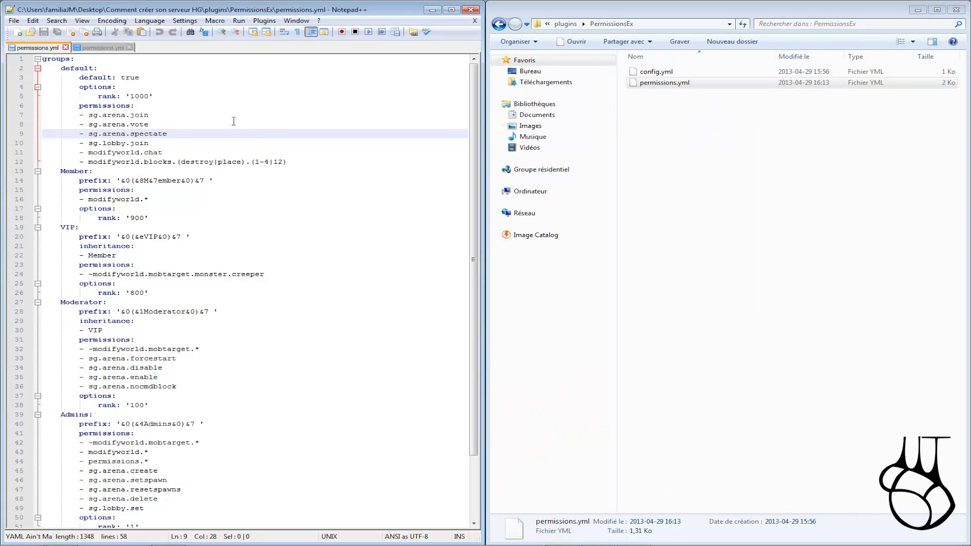
left_click(470, 10)
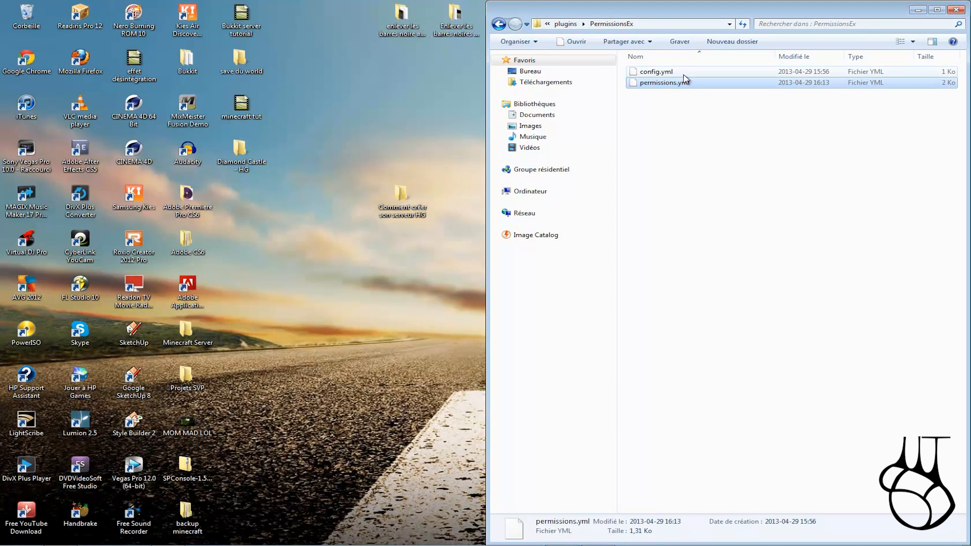
left_click(662, 71)
right_click(663, 71)
left_click(680, 88)
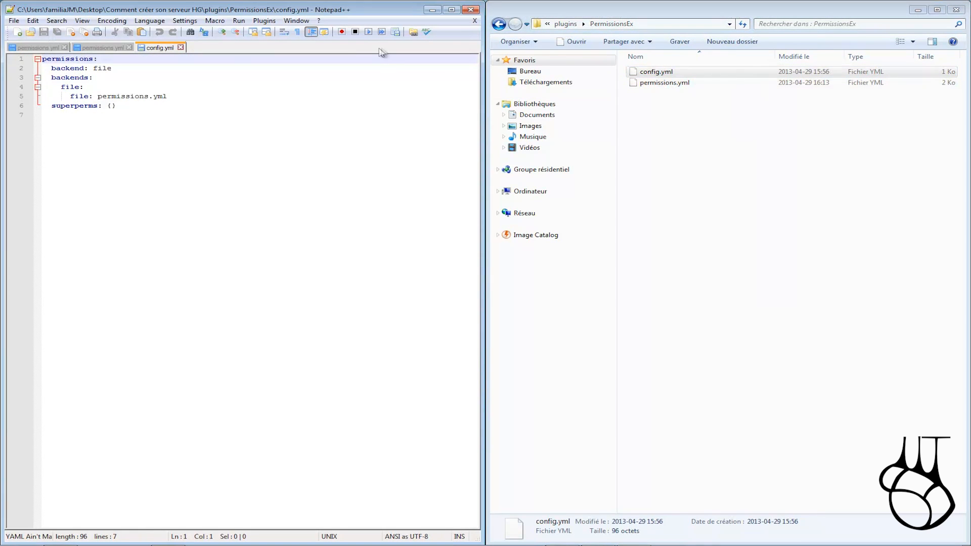
left_click(471, 10)
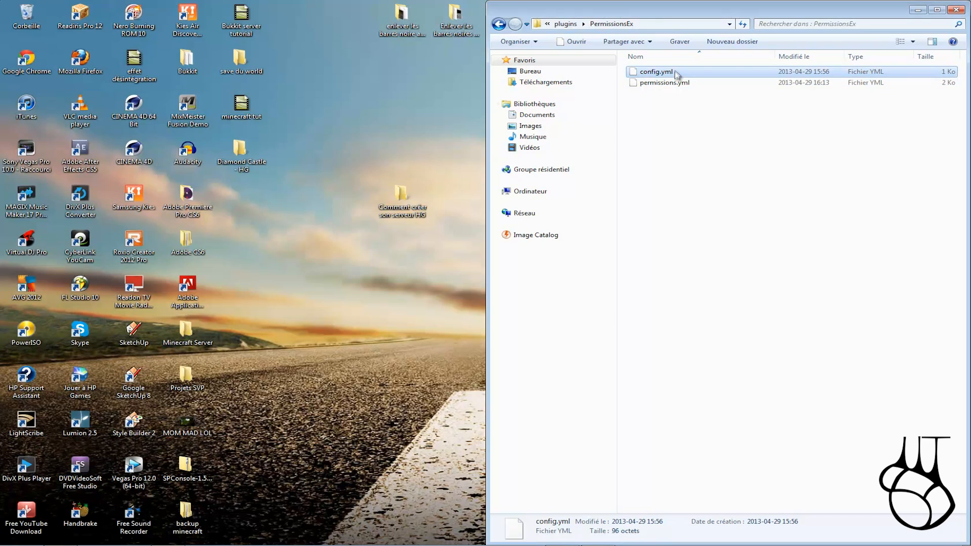
- Return to the Comment créer son serveur HG folder and open the server properties file in Notepad, docked beside the folder
left_click(498, 24)
left_click(498, 24)
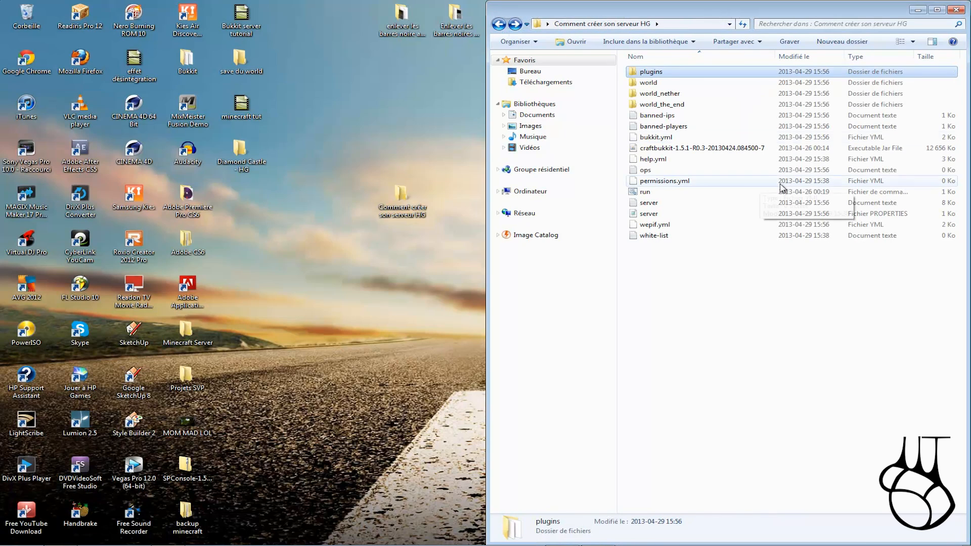
left_click(654, 215)
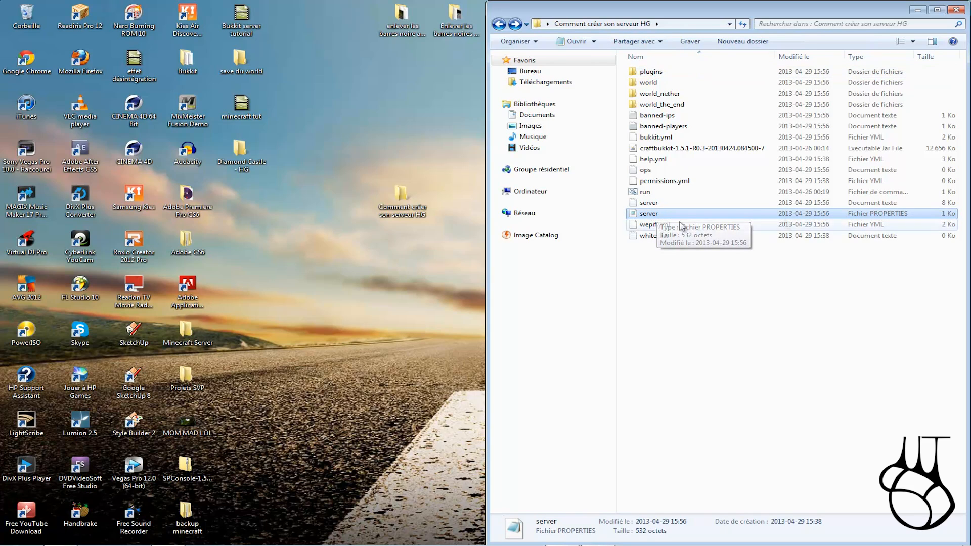
left_click_drag(787, 10, 788, 220)
key("super+Right")
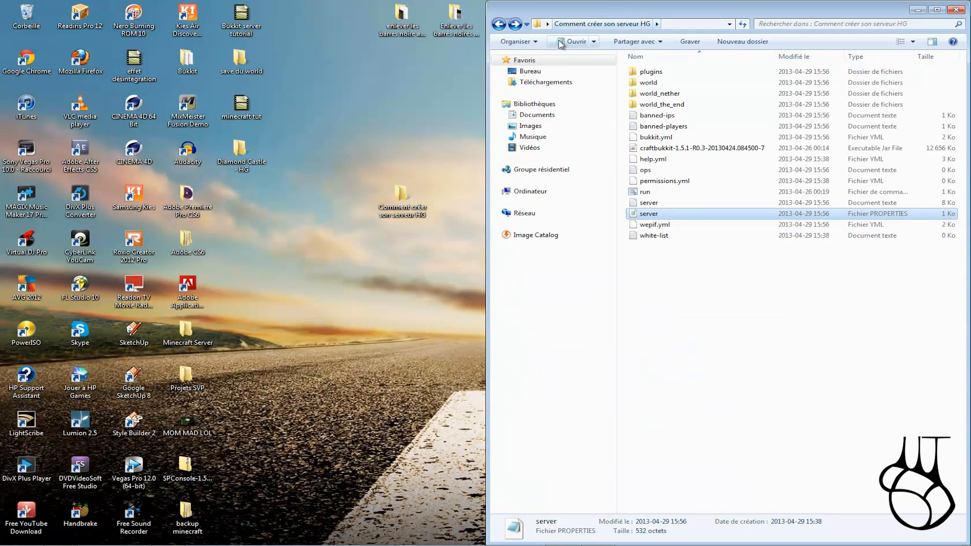
double_click(655, 218)
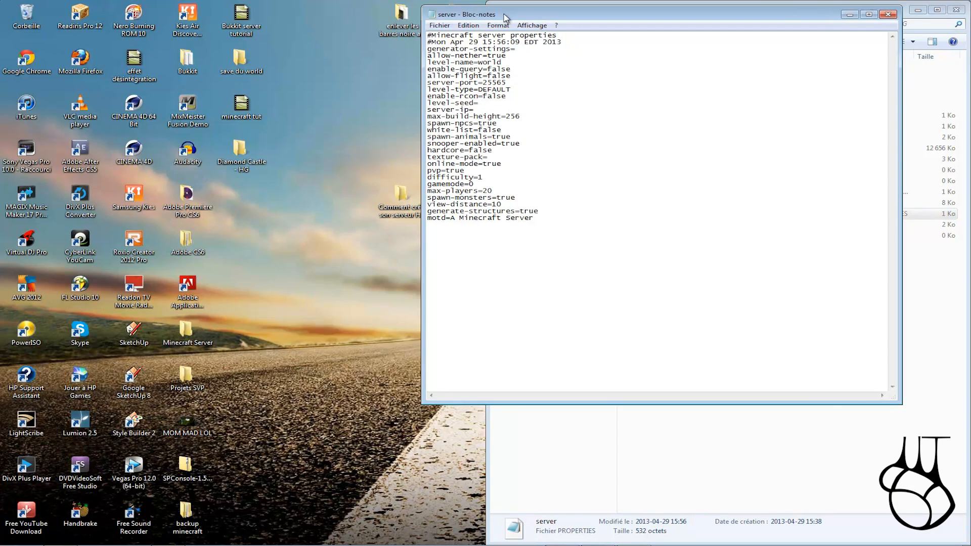
key("super+Left")
key("ctrl+a")
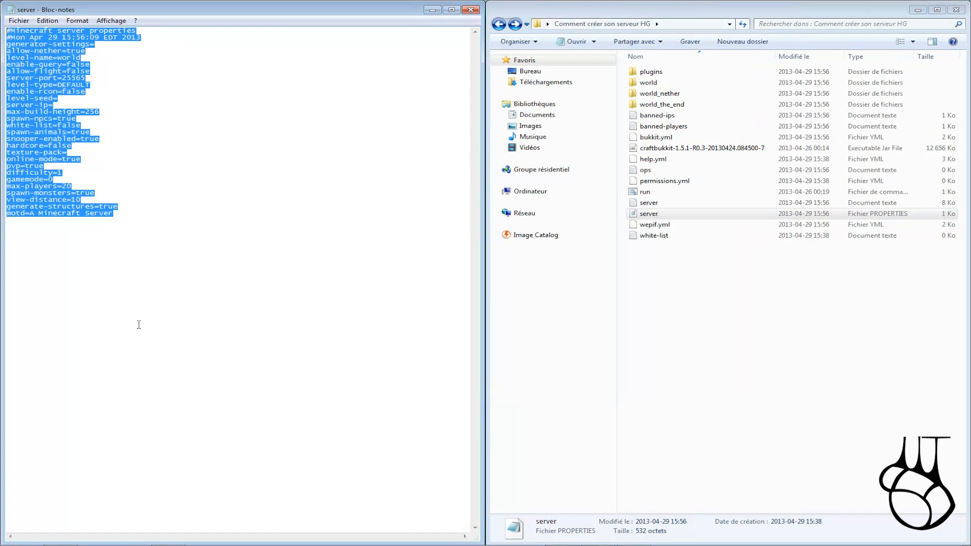
left_click(123, 295)
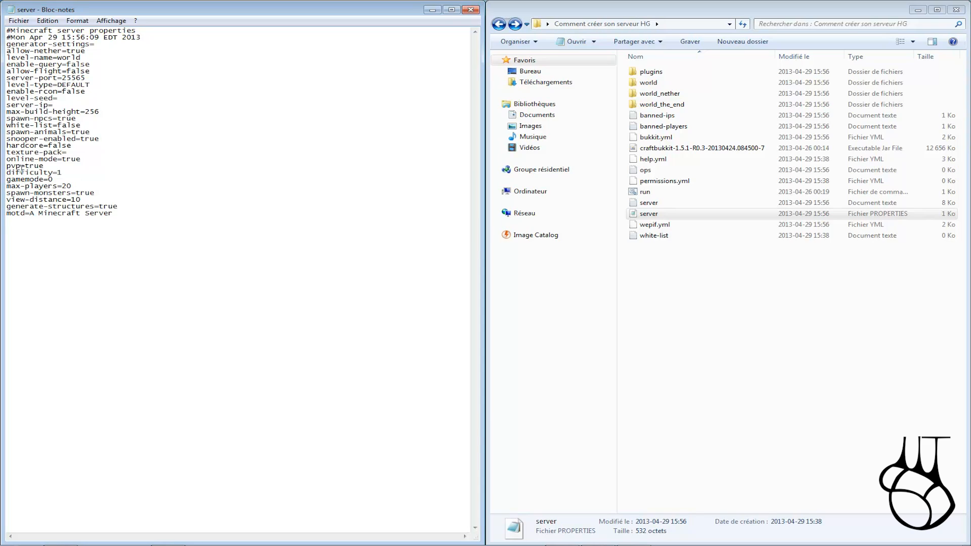
- Set max-players to 30 in the server properties file
left_click_drag(128, 218, 110, 187)
left_click(110, 187)
left_click(116, 181)
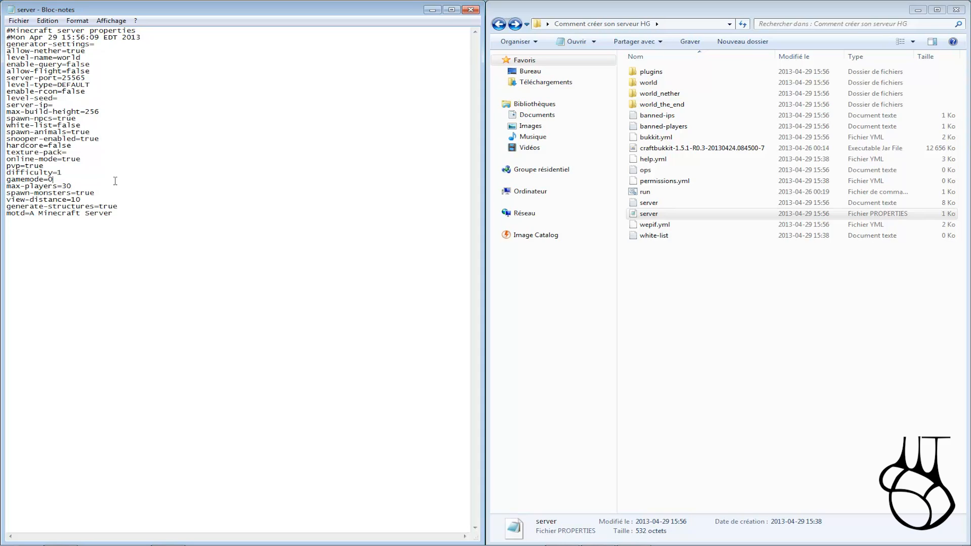
- Examine the pvp and online-mode settings in the server properties file
left_click_drag(26, 165, 77, 158)
left_click(52, 169)
left_click(51, 169)
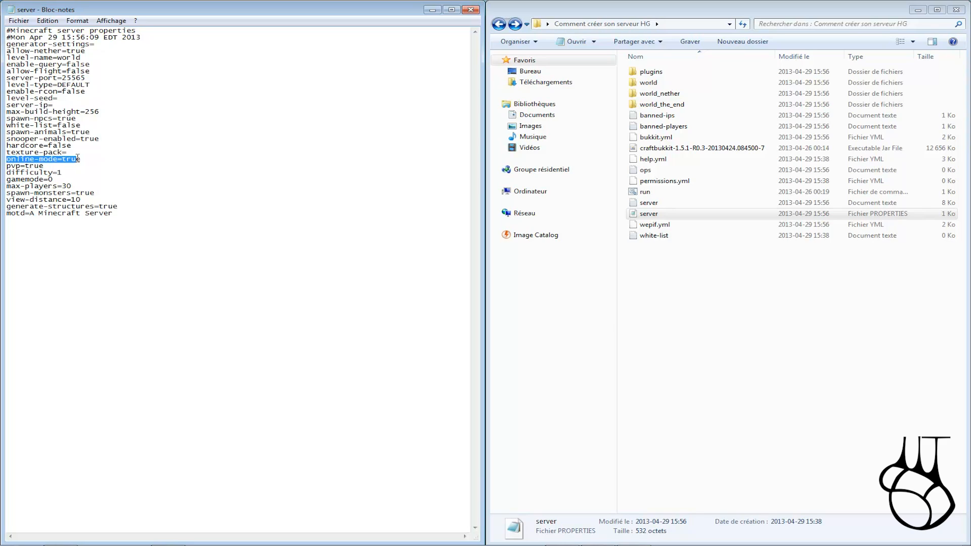
left_click(106, 152)
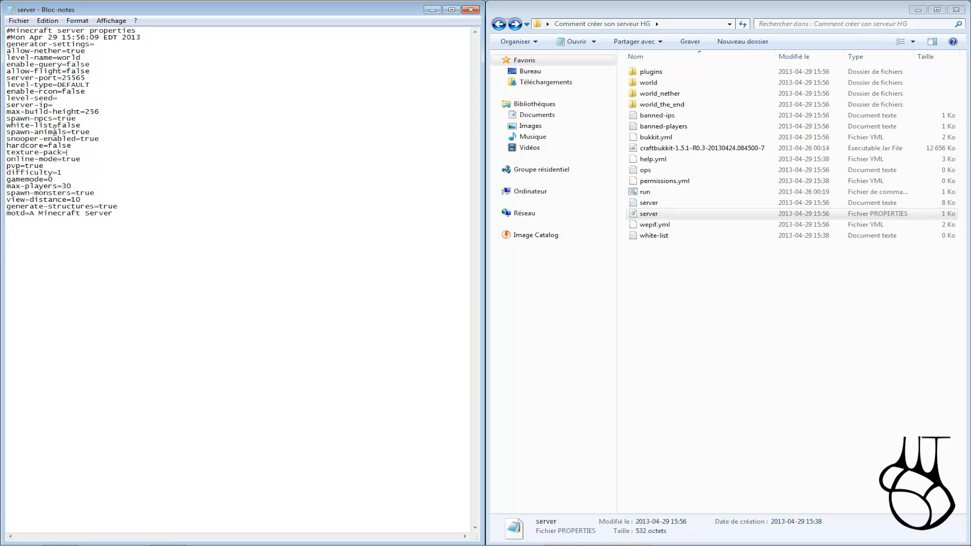
- Retype the spawn-animals value in the server properties file
left_click_drag(71, 133, 115, 132)
type("fa")
key("BackSpace")
key("BackSpace")
type("t")
- Adjust the spawn-monsters line and close the server properties file with its changes saved
mouse_move(97, 194)
left_mouse_down()
mouse_move(79, 187)
mouse_move(101, 192)
left_mouse_up()
left_click(78, 190)
left_click(102, 193)
left_click(477, 10)
key("Return")
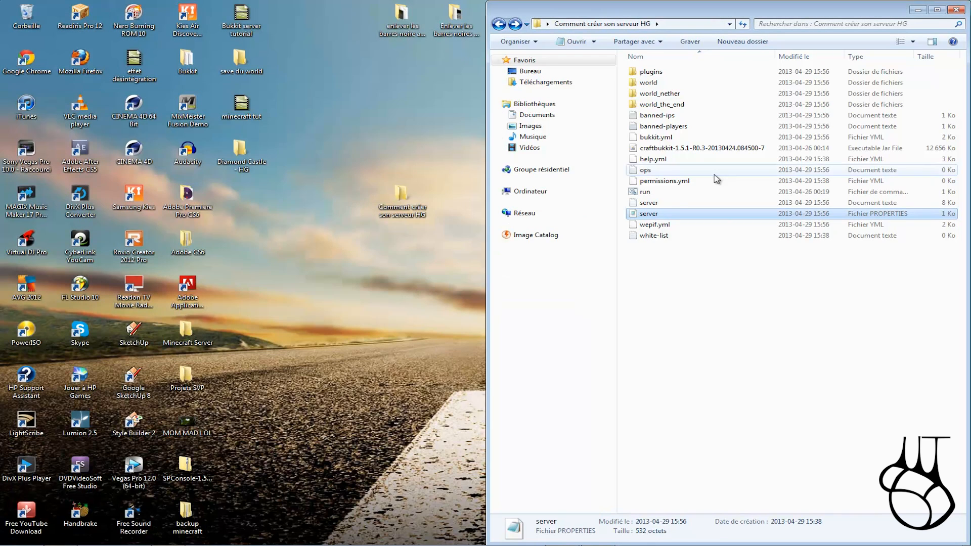
- Dock the server folder on the other half of the desktop and start the Bukkit server with the run file
left_click_drag(836, 15, 1, 142)
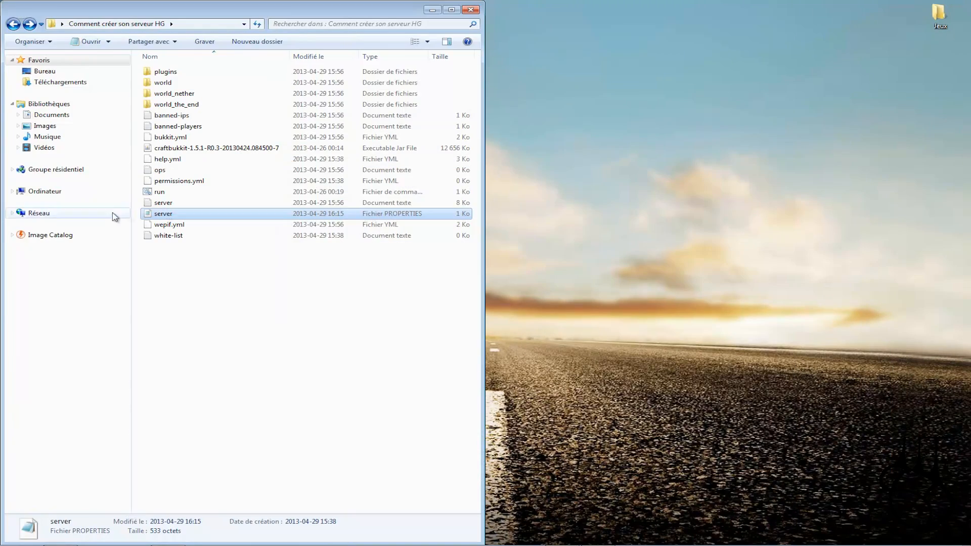
left_click(164, 194)
double_click(163, 193)
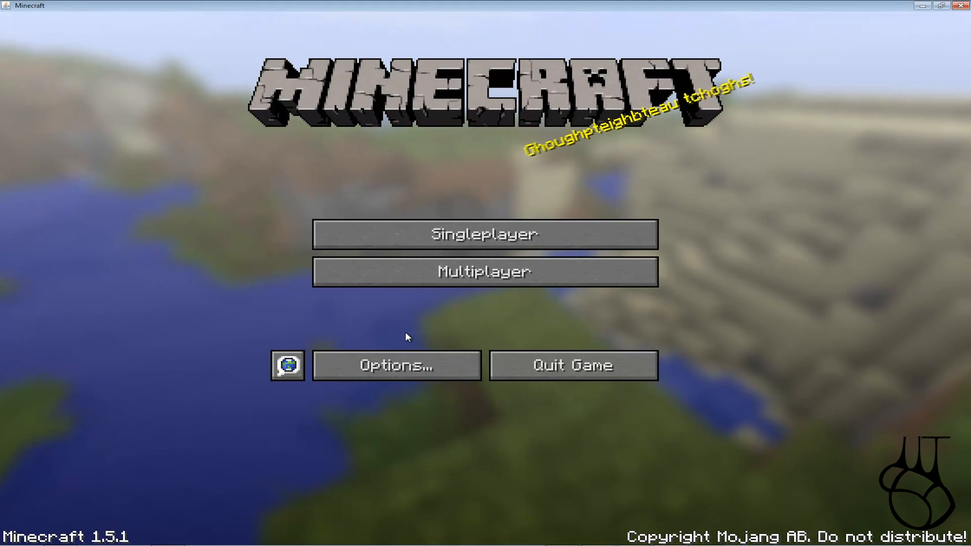
- Open the multiplayer server list in Minecraft and select the Mon serveur entry on localhost
left_click(465, 272)
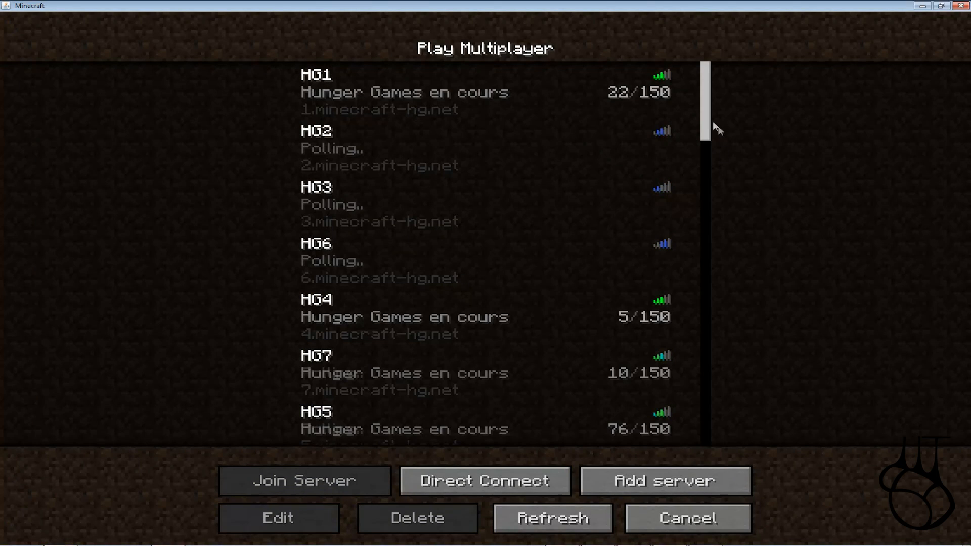
left_click_drag(712, 121, 478, 357)
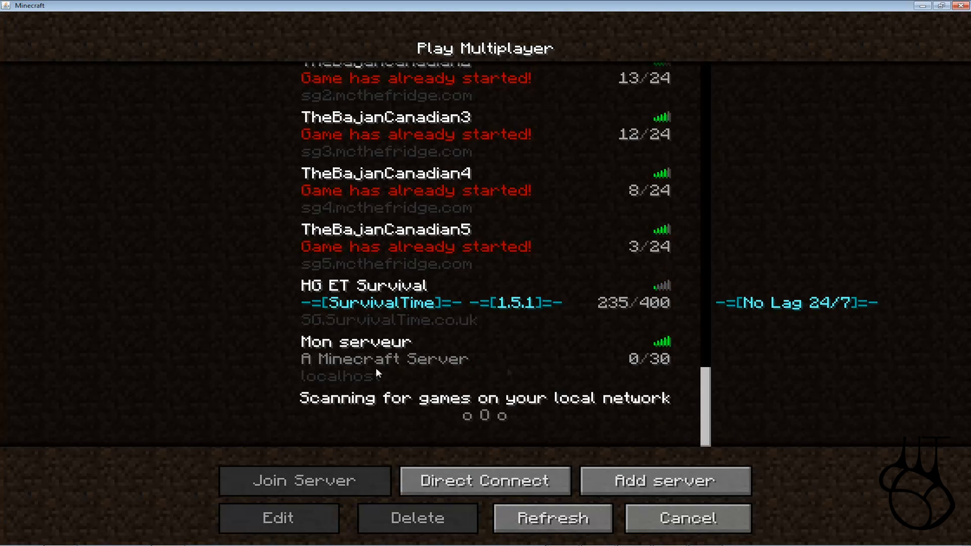
left_click(428, 369)
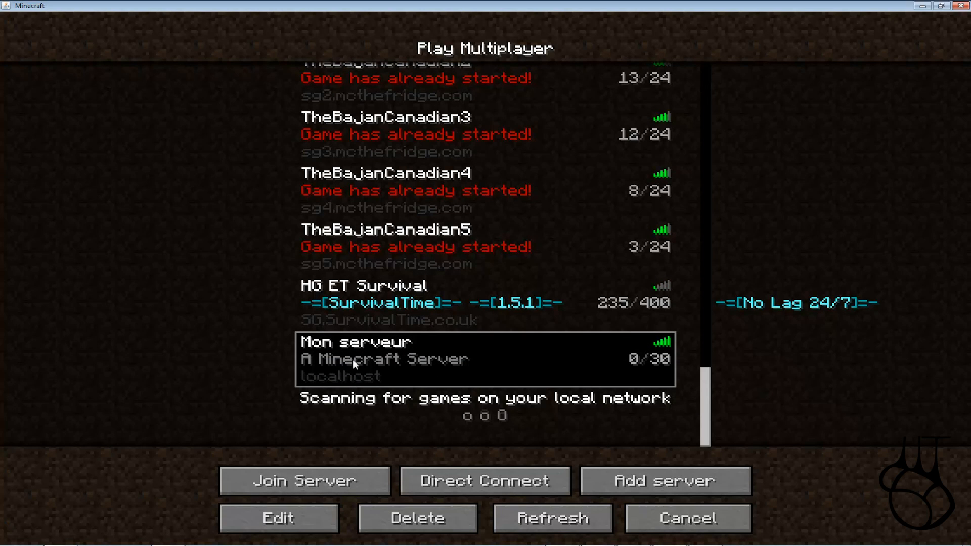
- Join the multiplayer server "Mon serveur" on localhost
left_click(315, 478)
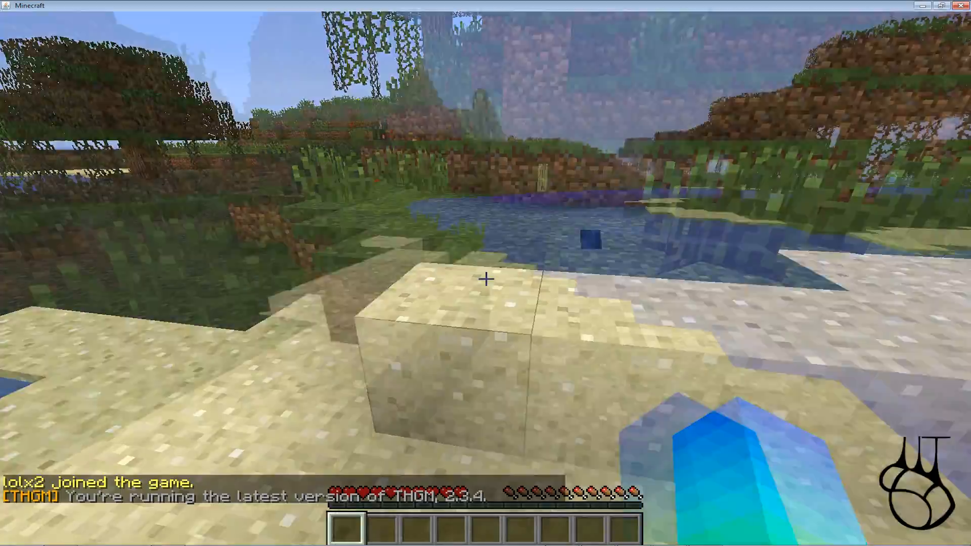
key("w")
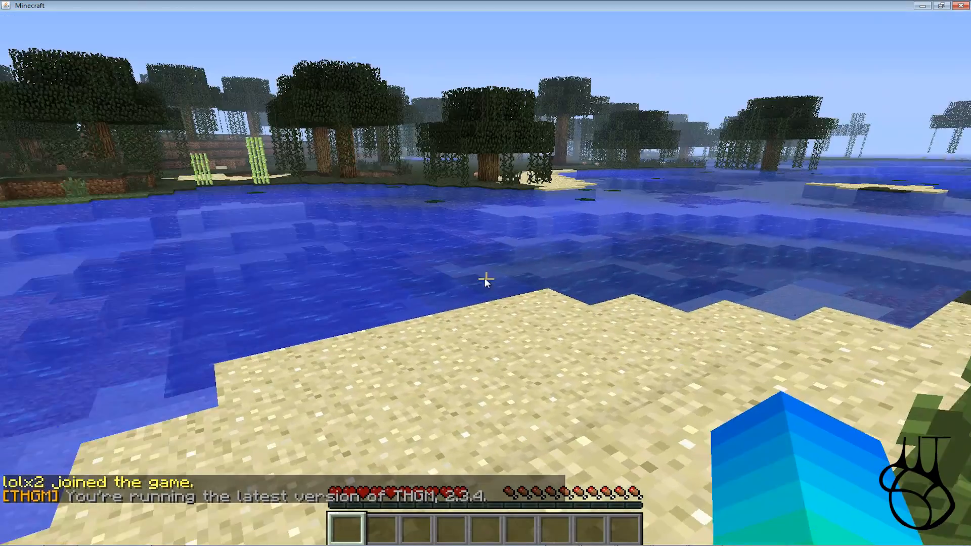
- Grant the player operator rights with the op command in the server console, and return to the game
key("Escape")
left_click(632, 537)
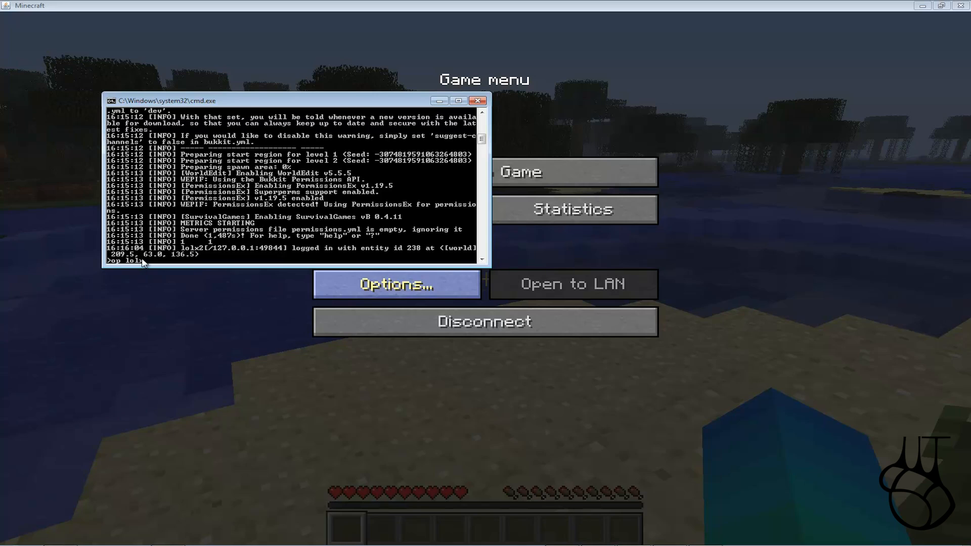
key("Return")
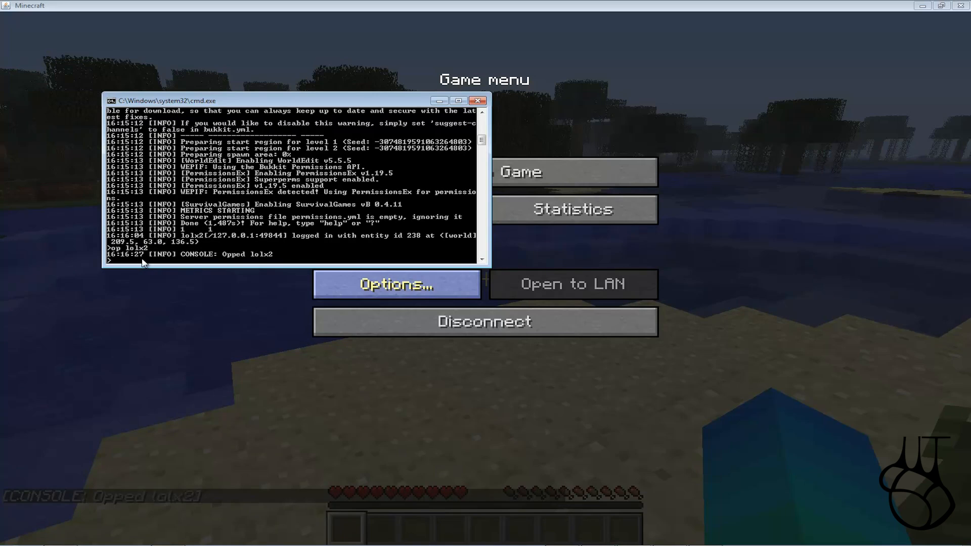
left_click(438, 101)
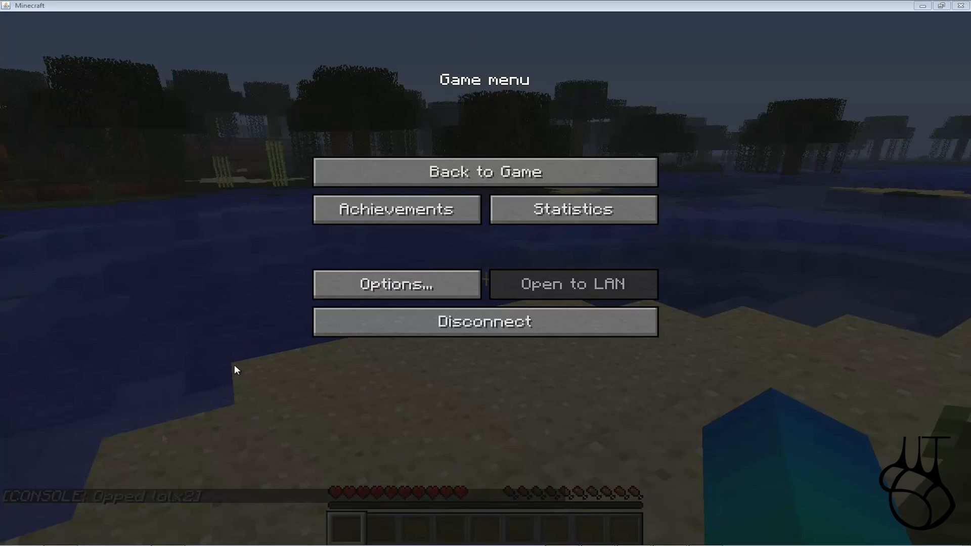
left_click(405, 161)
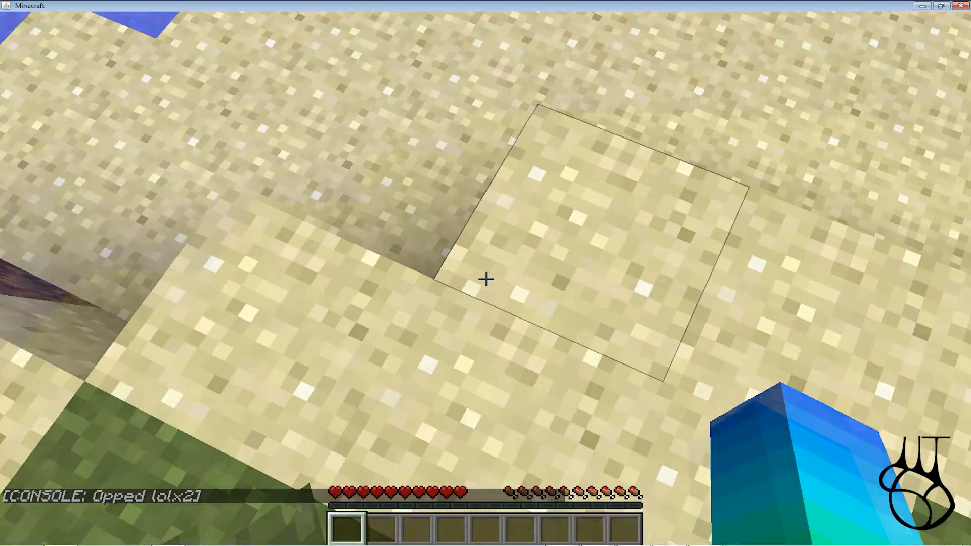
key("Escape")
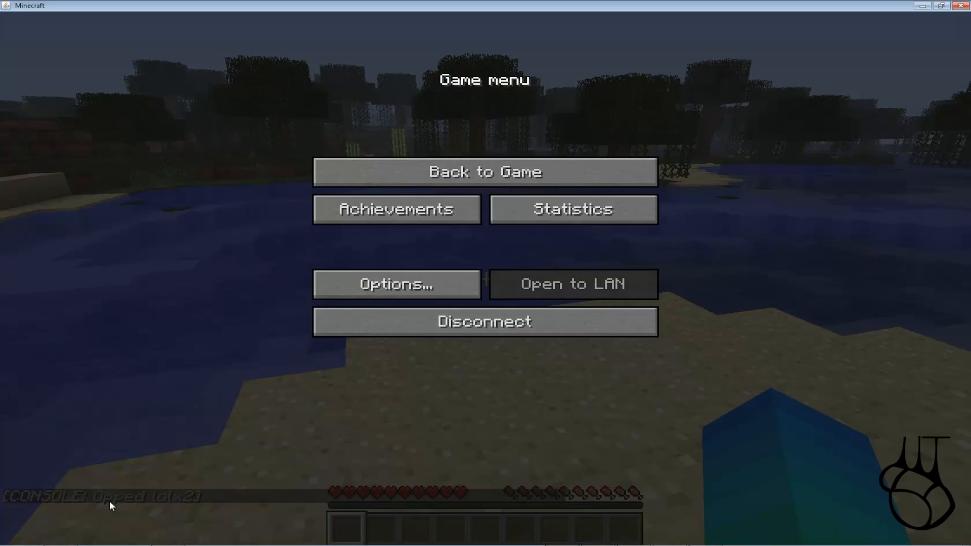
left_click(427, 174)
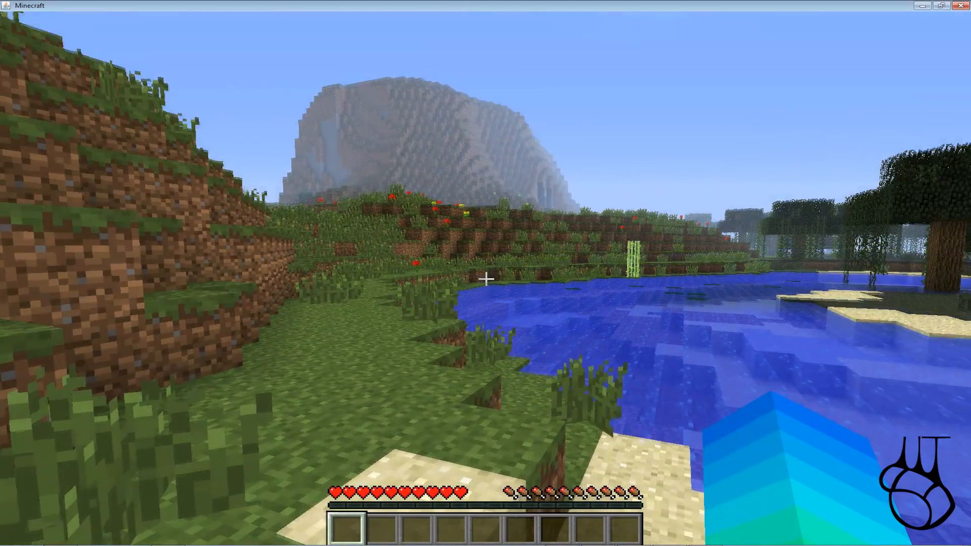
- Switch the player's own game mode to Creative with a chat command and try flying above the lakeside
key("t")
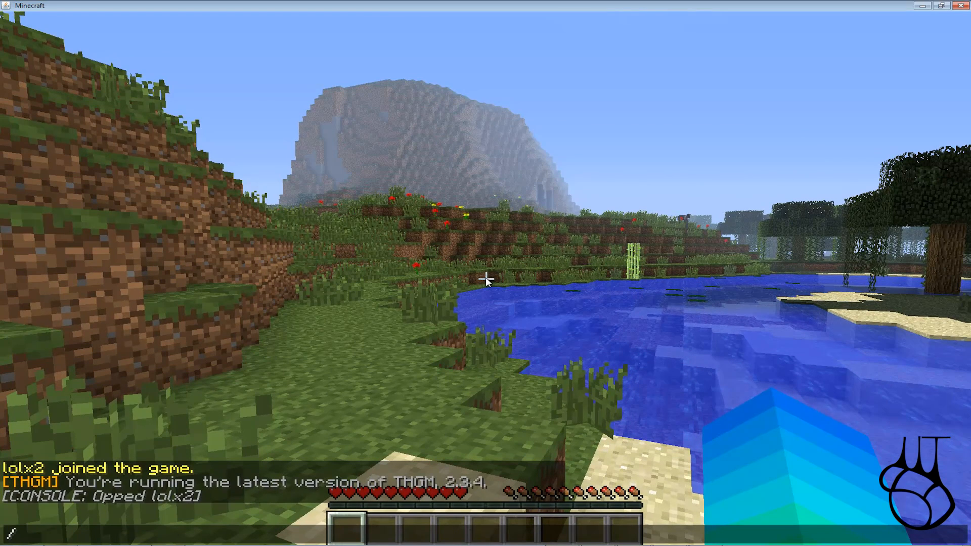
key("Return")
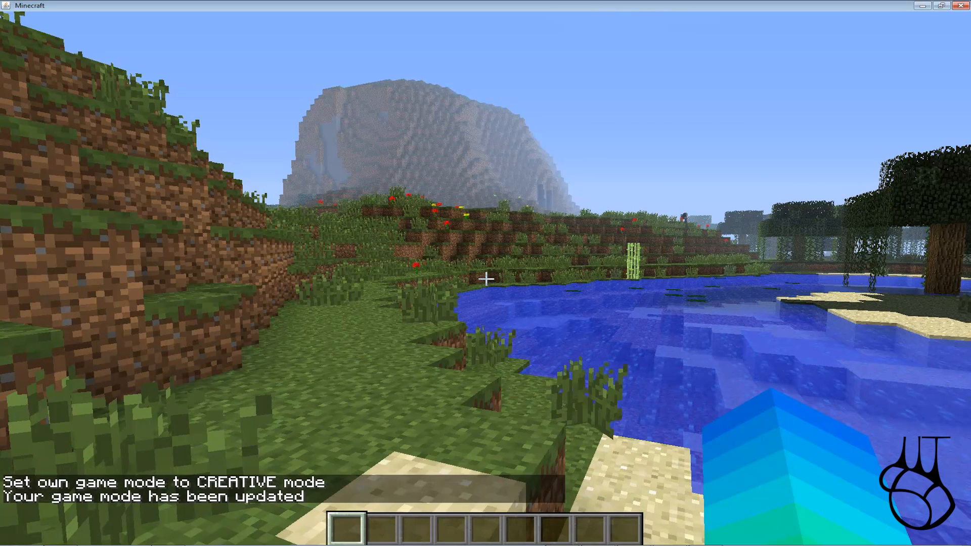
key("space")
key("space")
key("shift")
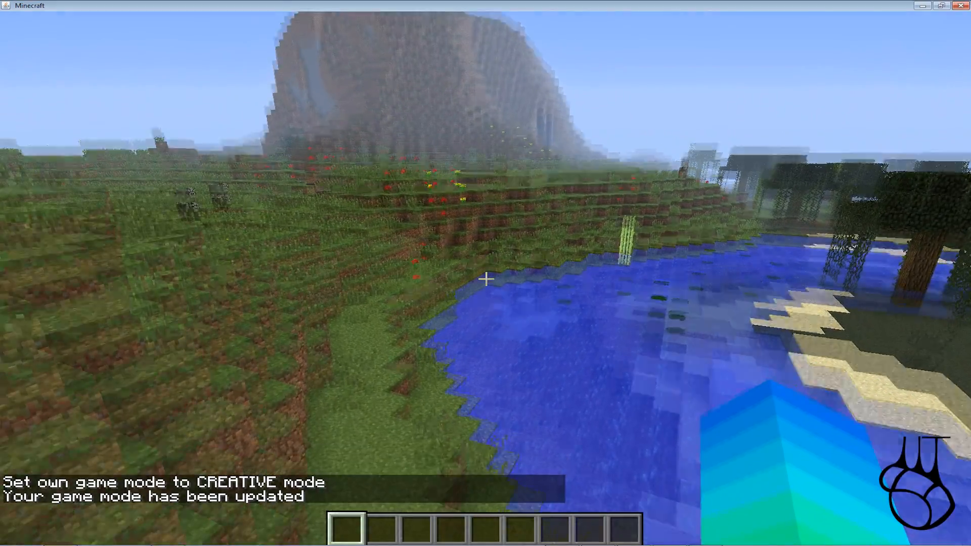
key("space")
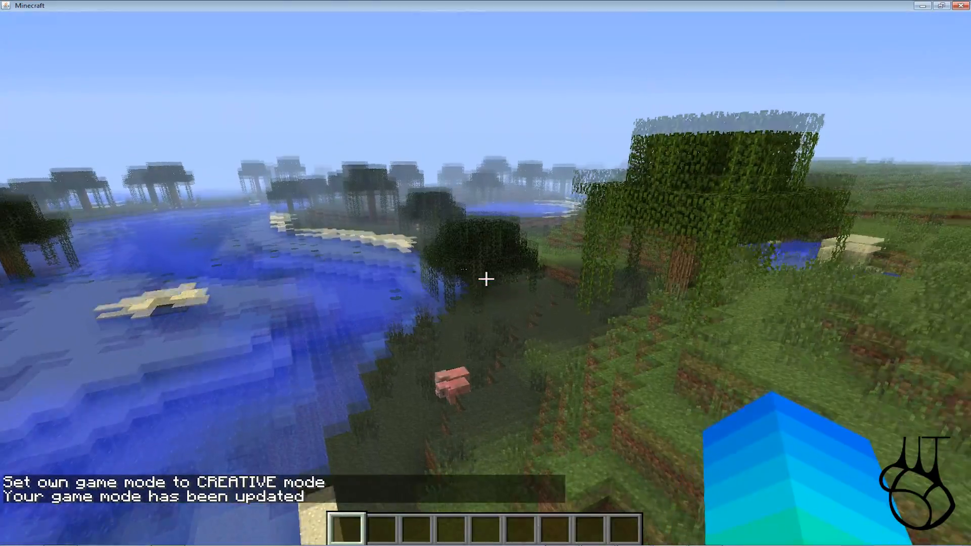
key("shift")
key("t")
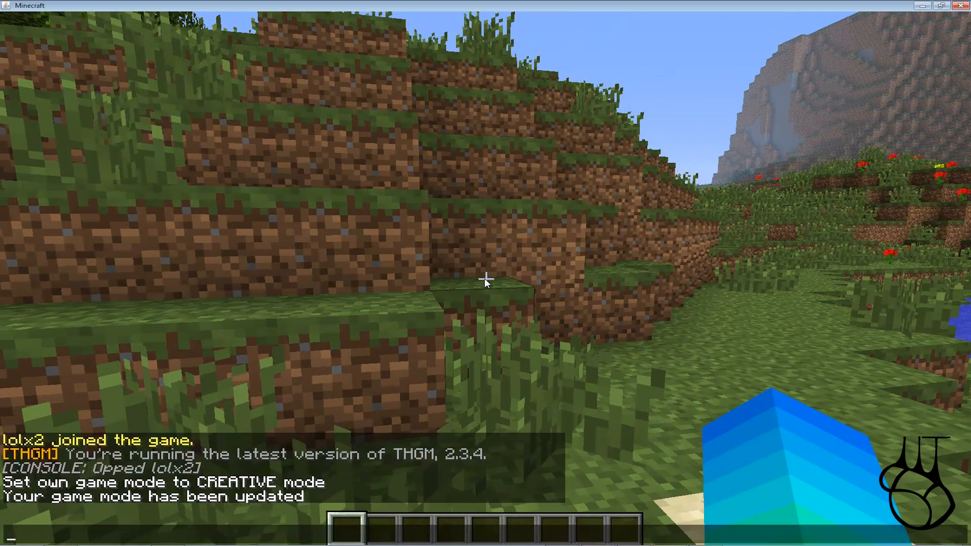
key("Escape")
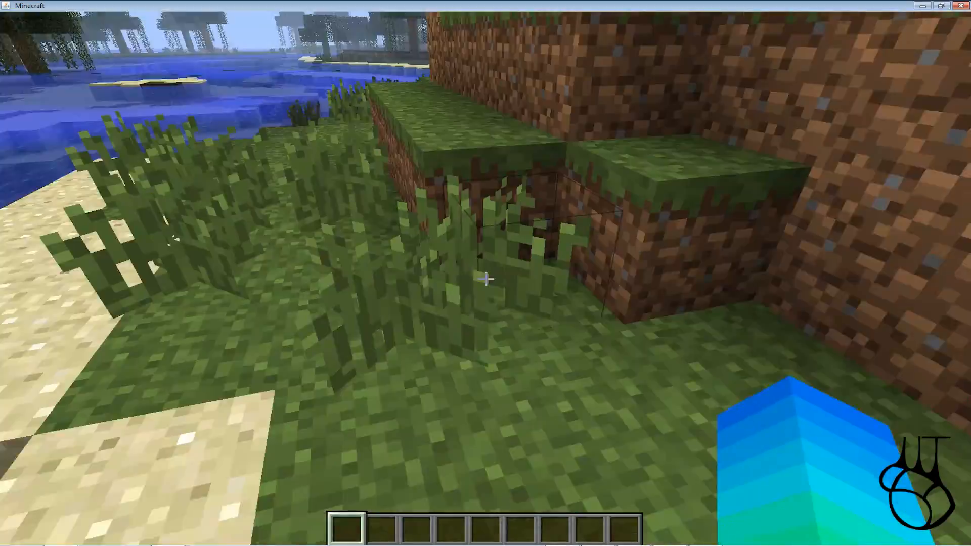
- Break the tall grass beside the dirt ledge near the shore
left_click(486, 278)
left_click(486, 278)
left_click(486, 279)
left_click(486, 279)
- Fly inland to the flat meadow near the cow, and break the tall grass and a ground block there
key("space")
key("space")
key("w")
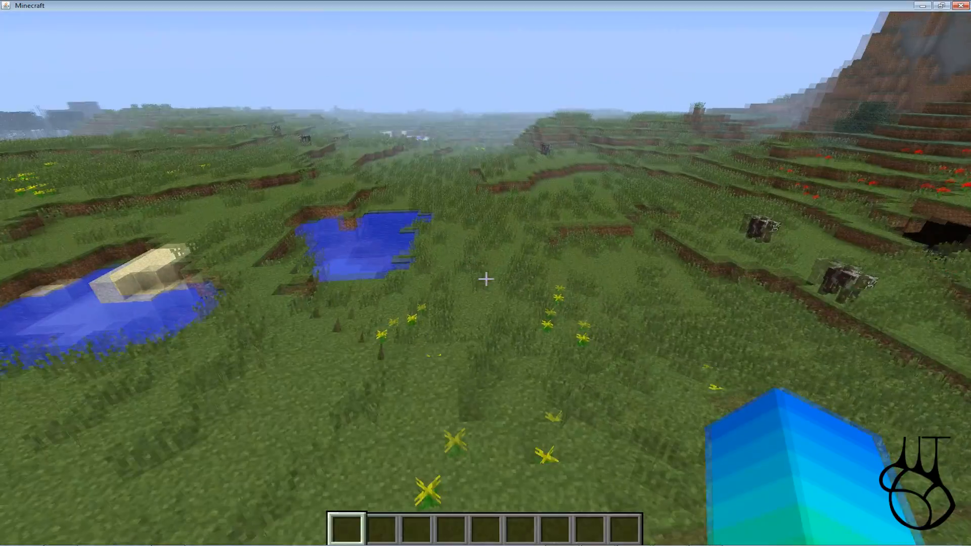
key("w")
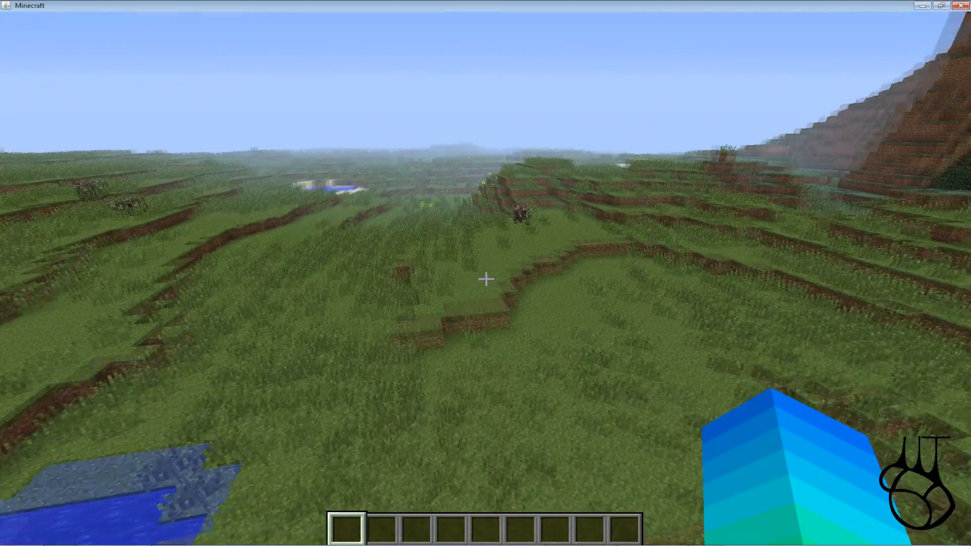
key("w")
key("shift")
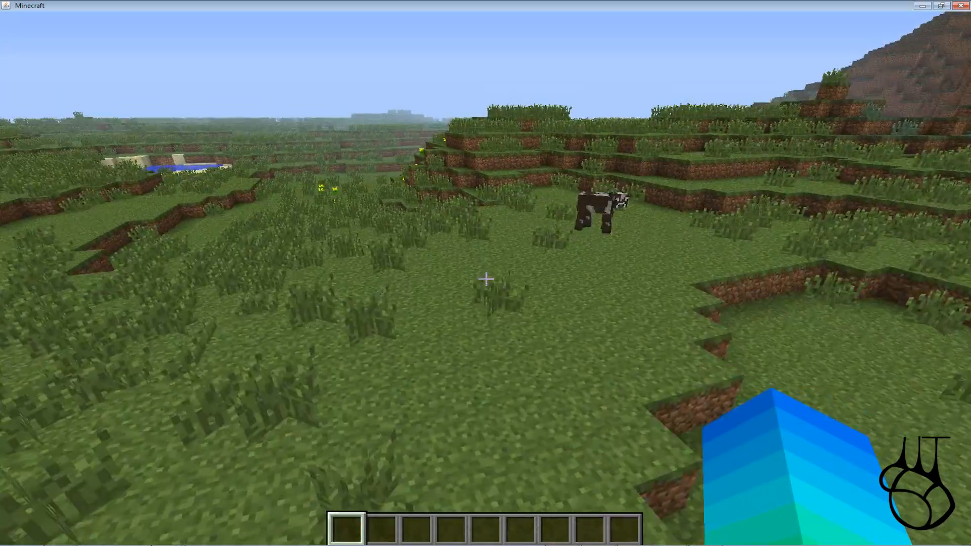
left_click(486, 279)
left_click(486, 279)
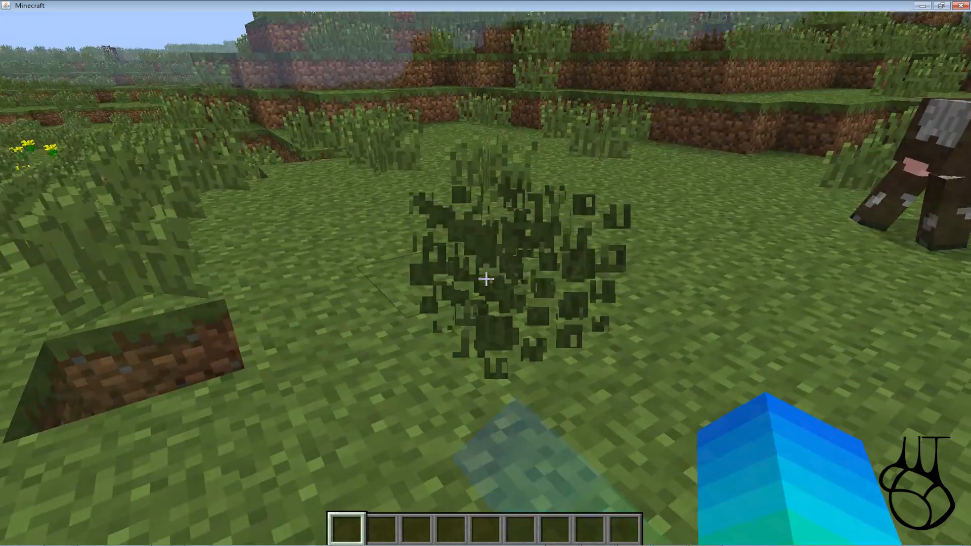
left_click(486, 279)
- Add a Grass Block and a Block of Diamond from the Building Blocks to the first two hotbar slots
key("e")
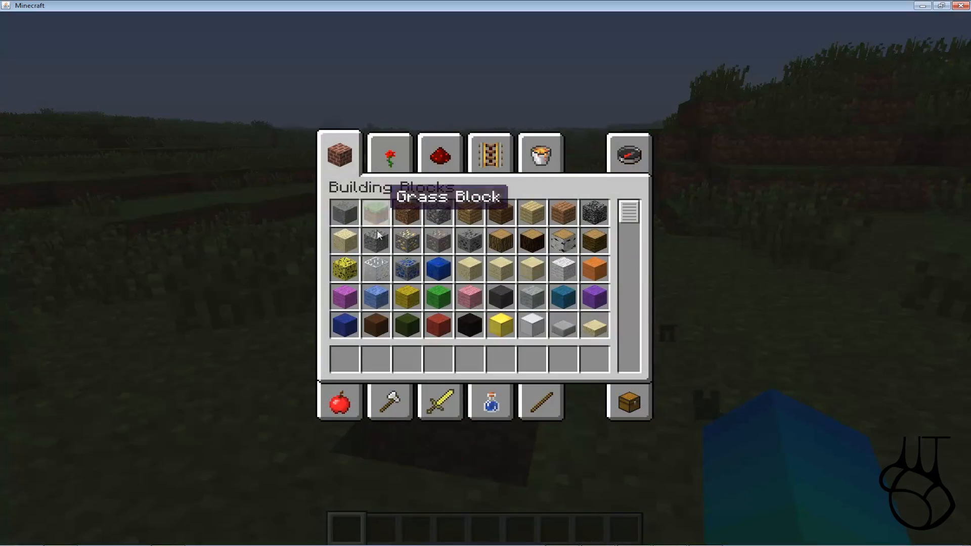
scroll(383, 206, "down", 10)
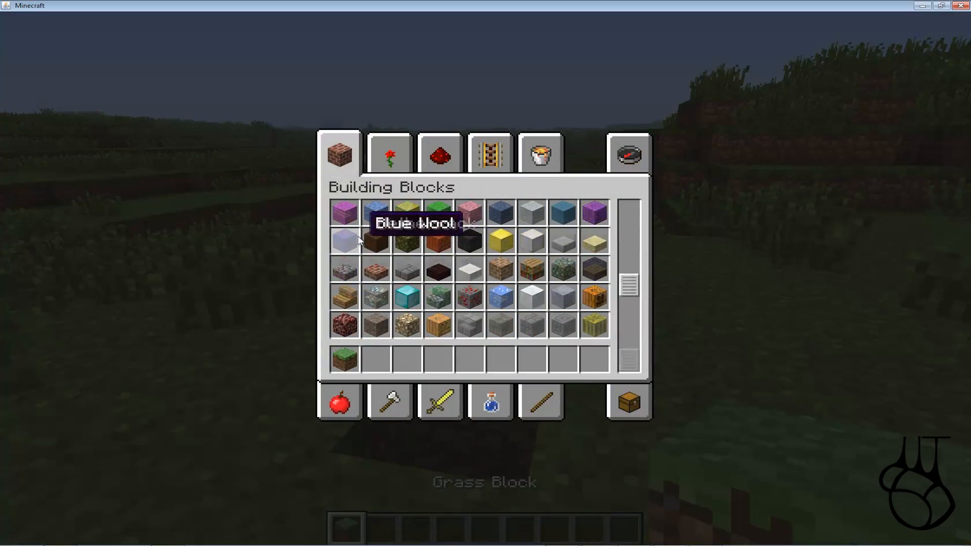
left_click(373, 372)
key("e")
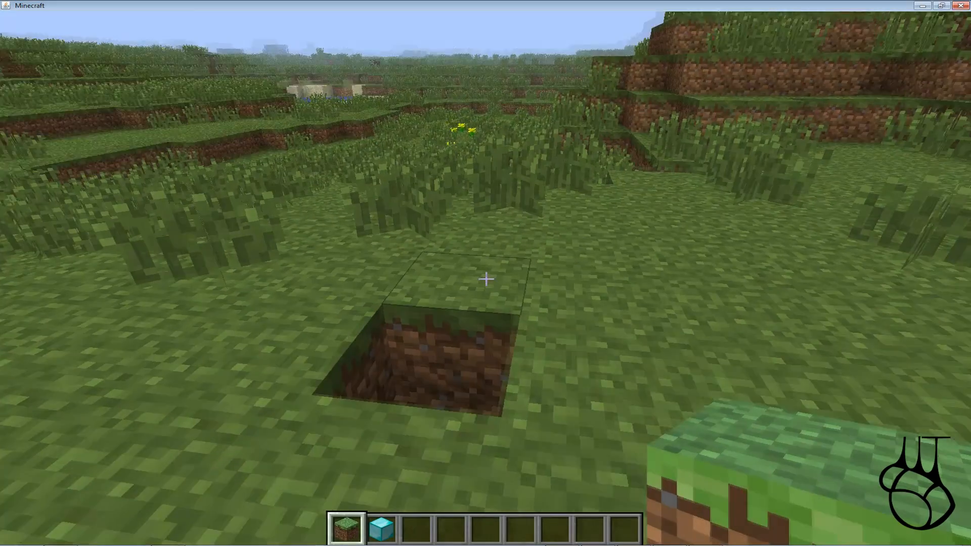
- Lay a straight row of five diamond blocks on the flat grass
scroll(486, 278, "down", 8)
scroll(486, 279, "down", 2)
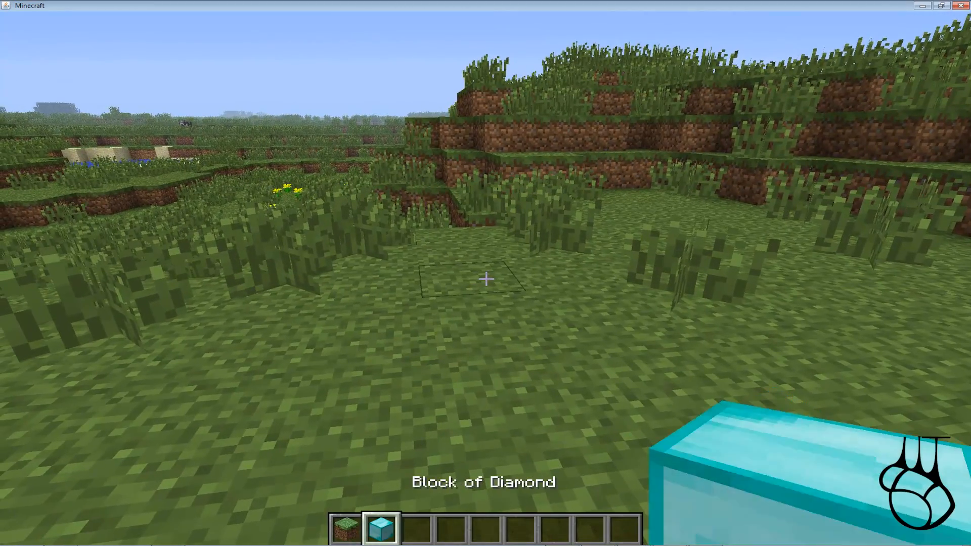
right_click(486, 279)
right_click(486, 279)
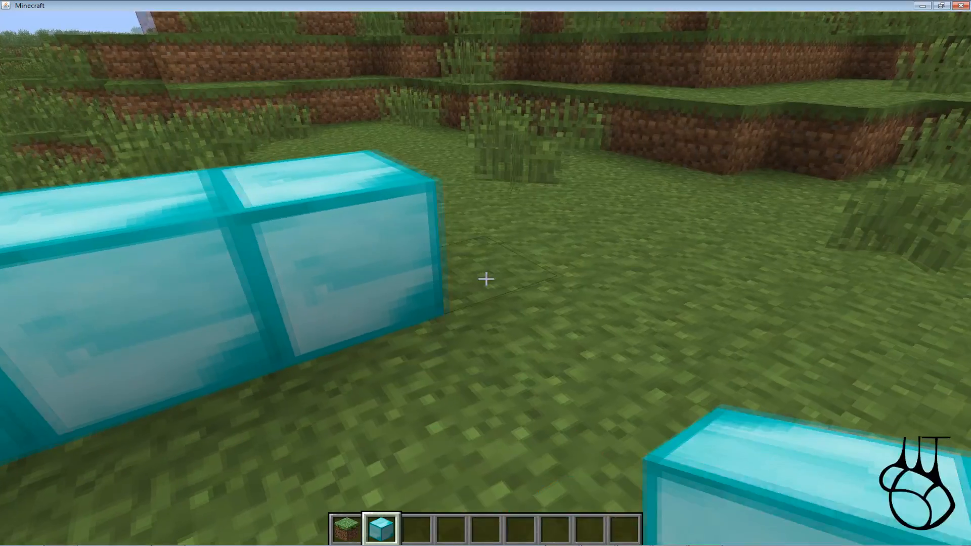
right_click(486, 279)
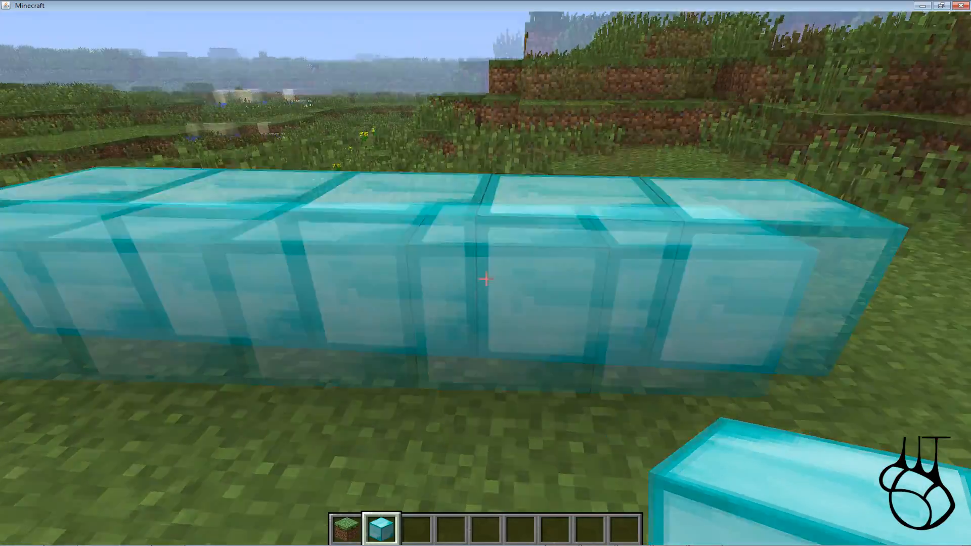
- Stack diamond blocks on the row to make a wall five blocks wide and three high
key("space")
key("space")
key("space")
right_click(486, 279)
right_click(486, 278)
right_click(486, 278)
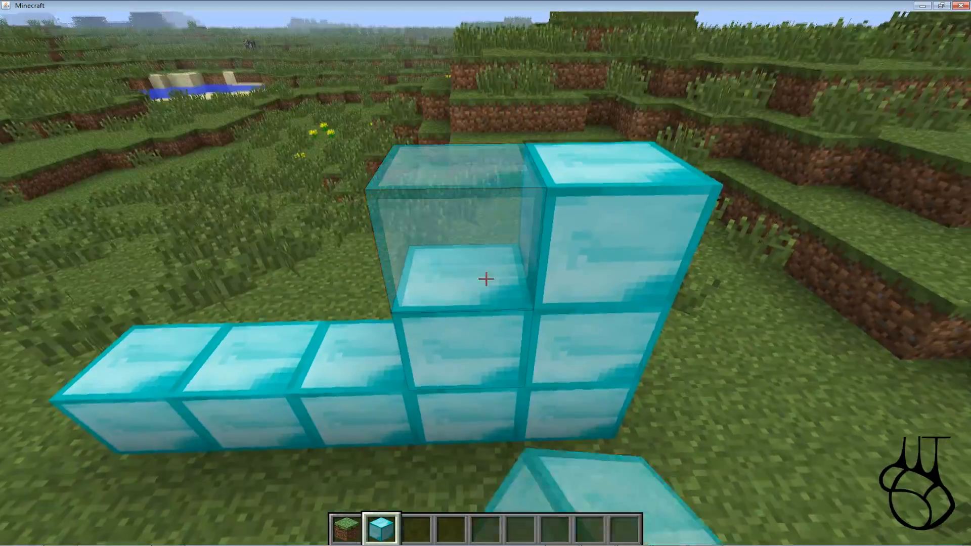
right_click(486, 279)
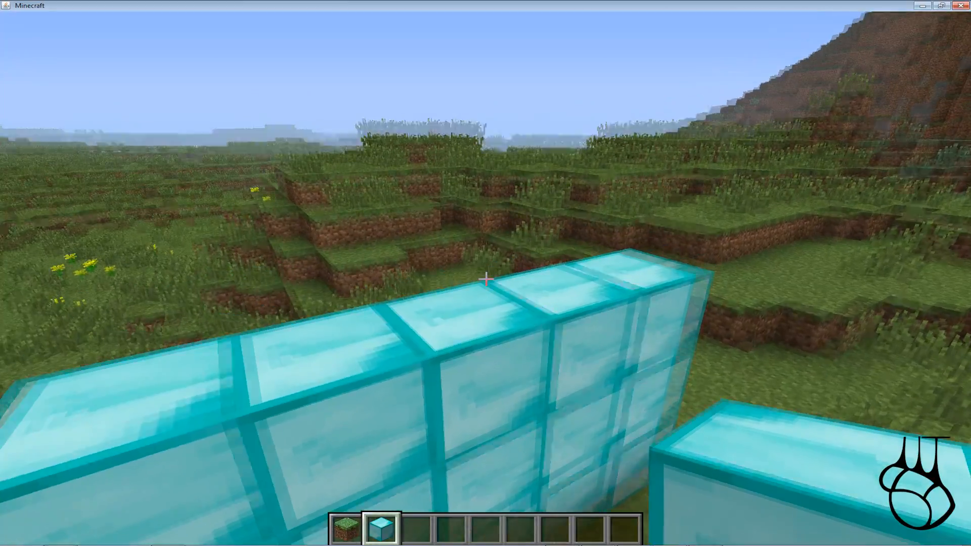
key("s")
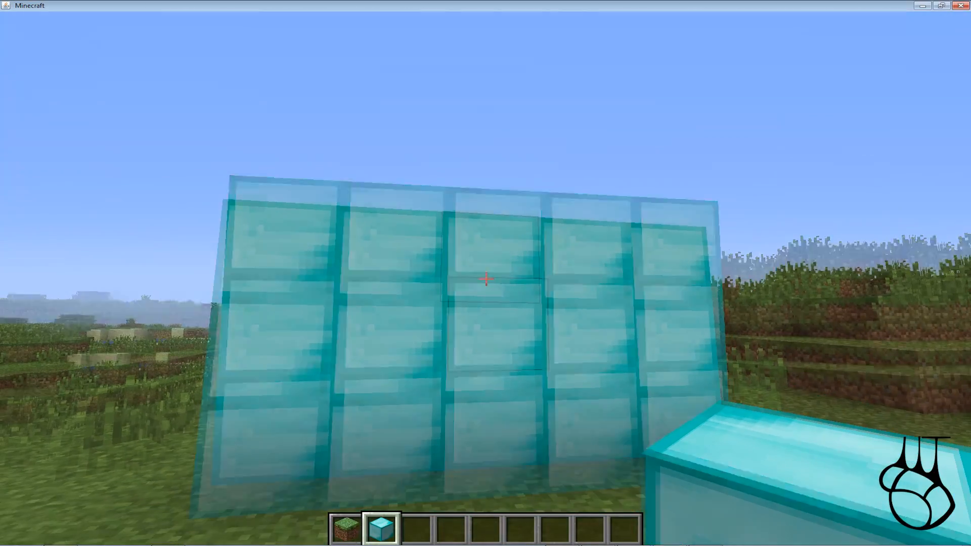
key("w")
key("s")
key("w")
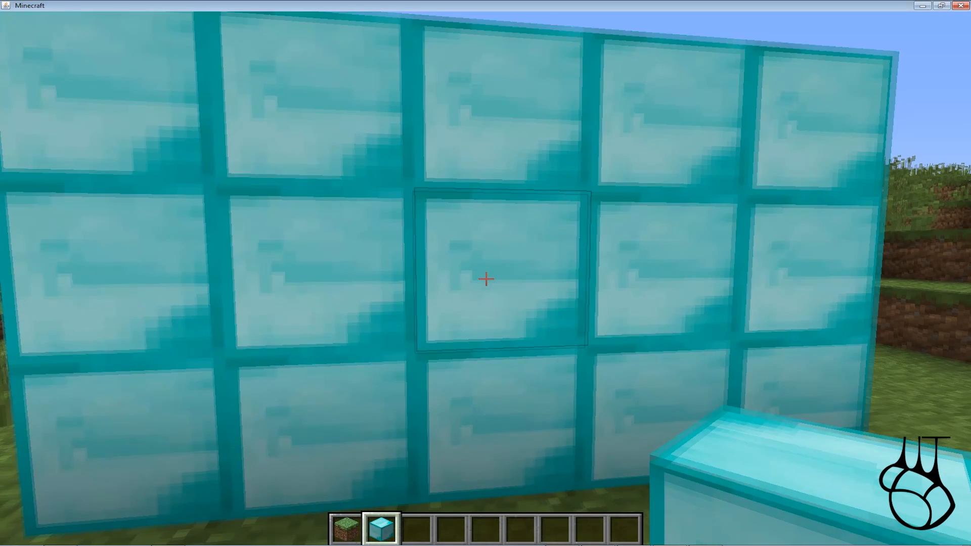
- Add a Sign from the Decoration Blocks to the third hotbar slot
key("e")
left_click(398, 155)
scroll(505, 319, "down", 3)
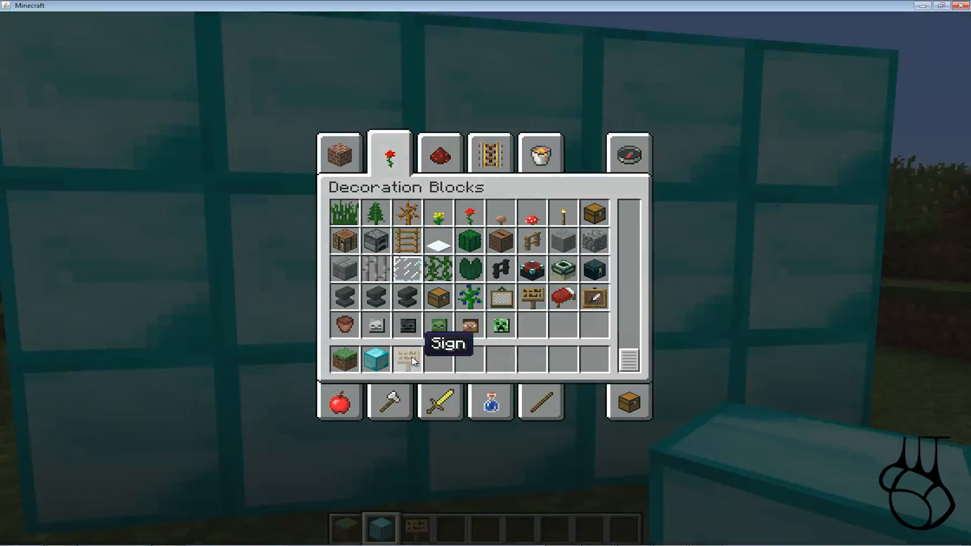
key("e")
- Cover the front of the diamond wall with blank signs, one per block, across its three rows
key("3")
right_click(485, 275)
left_click(511, 348)
right_click(486, 279)
left_click(510, 351)
right_click(486, 279)
left_click(490, 346)
right_click(486, 279)
left_click(470, 347)
right_click(486, 279)
left_click(491, 347)
right_click(486, 279)
left_click(478, 347)
right_click(486, 279)
left_click(483, 347)
right_click(485, 278)
left_click(527, 347)
right_click(486, 279)
left_click(484, 347)
right_click(486, 279)
left_click(485, 347)
right_click(486, 278)
left_click(512, 334)
right_click(486, 279)
left_click(503, 334)
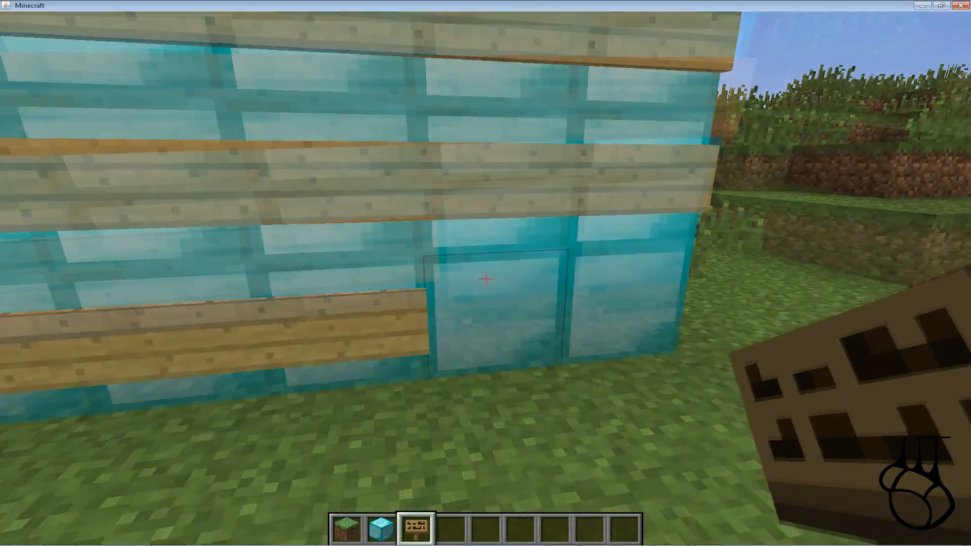
right_click(486, 279)
left_click(511, 336)
right_click(485, 279)
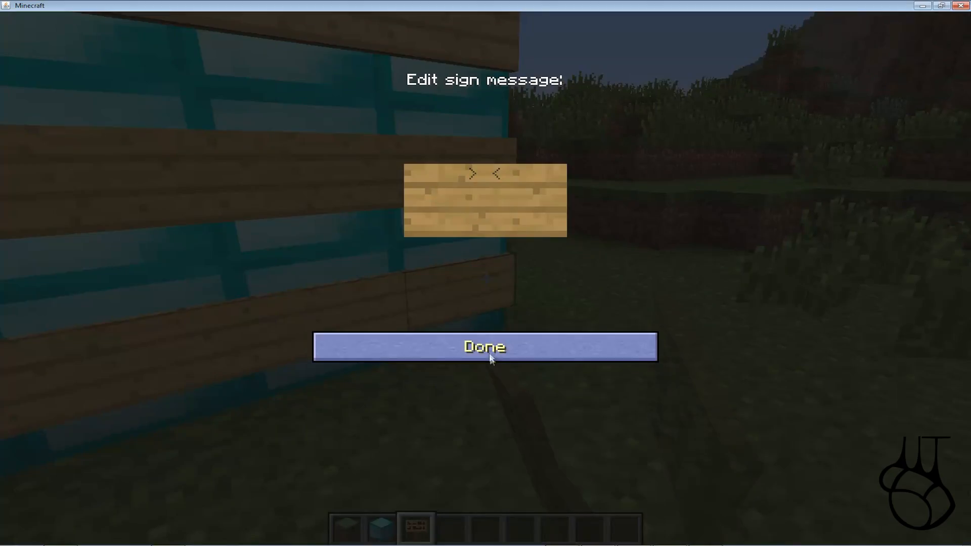
left_click(489, 349)
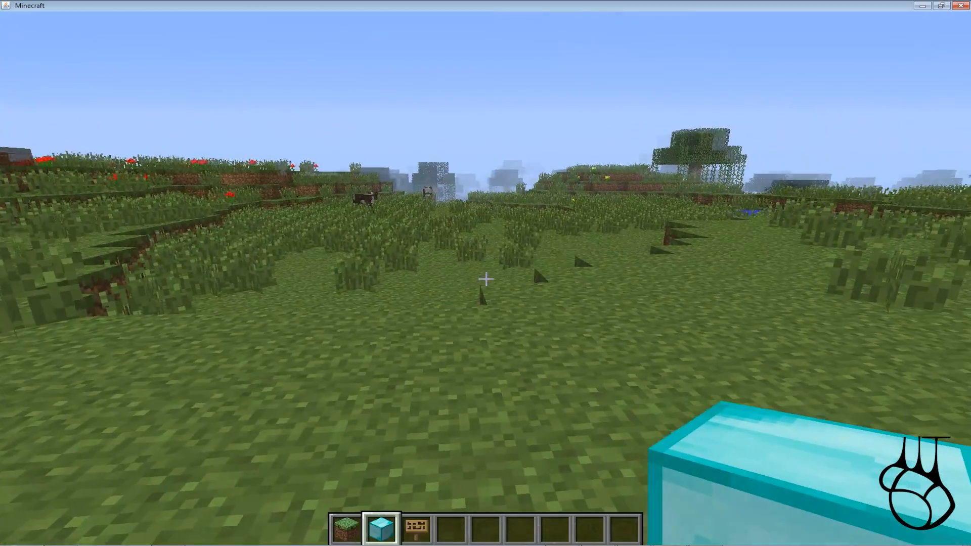
- Get the WorldEdit selection axe with the //wand command while facing the open meadow
key("w")
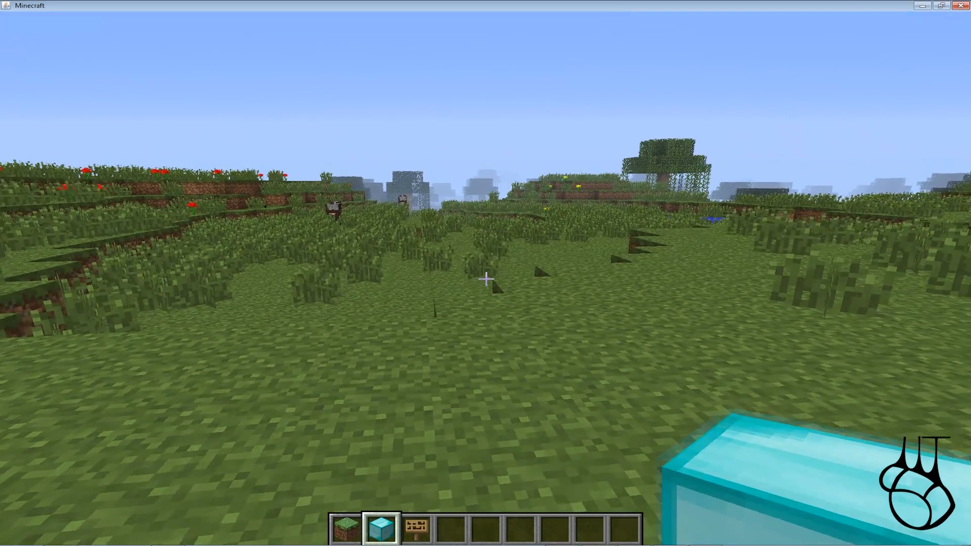
key("t")
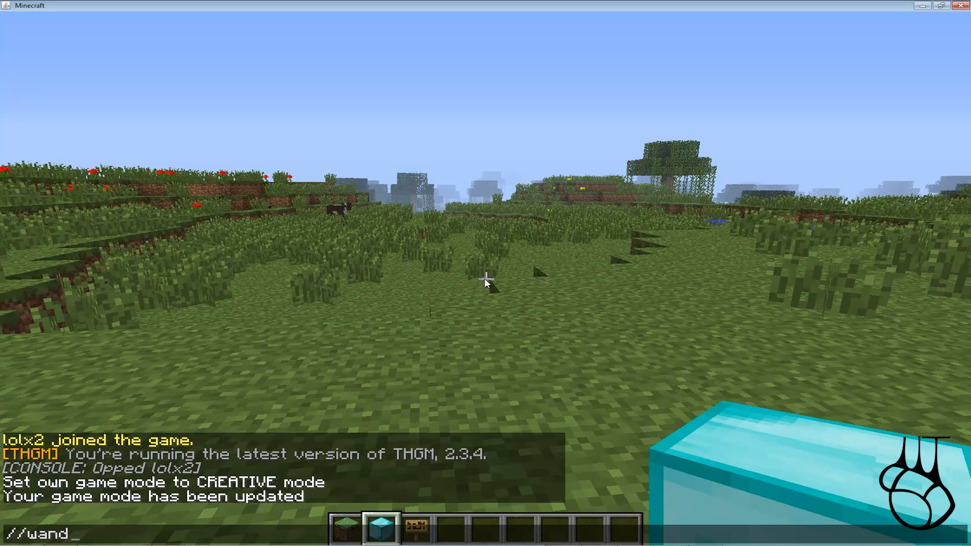
key("Return")
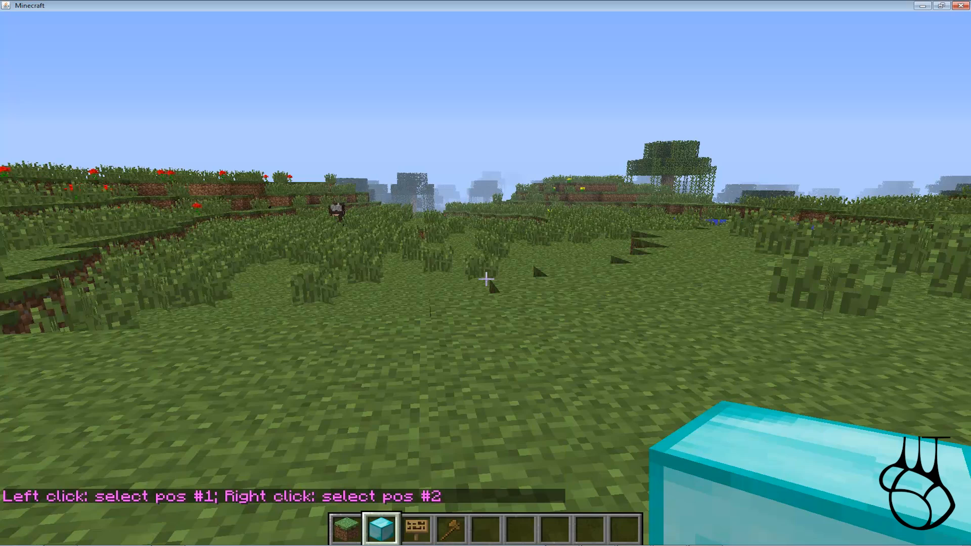
- Generate a hollow glass sphere around the sign wall with the WorldEdit //hsphere glass command
scroll(485, 279, "down", 2)
scroll(485, 278, "up", 2)
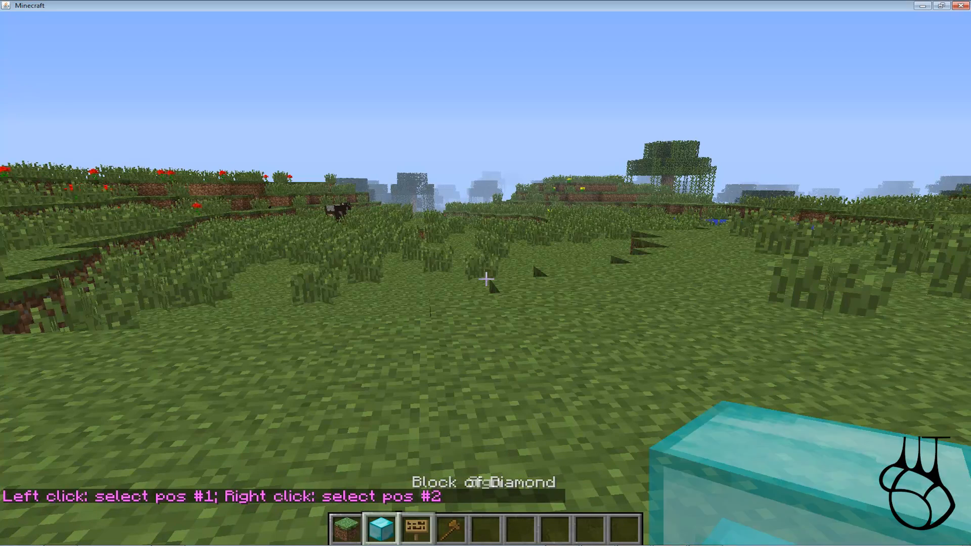
scroll(486, 278, "down", 2)
scroll(485, 279, "up", 1)
key("t")
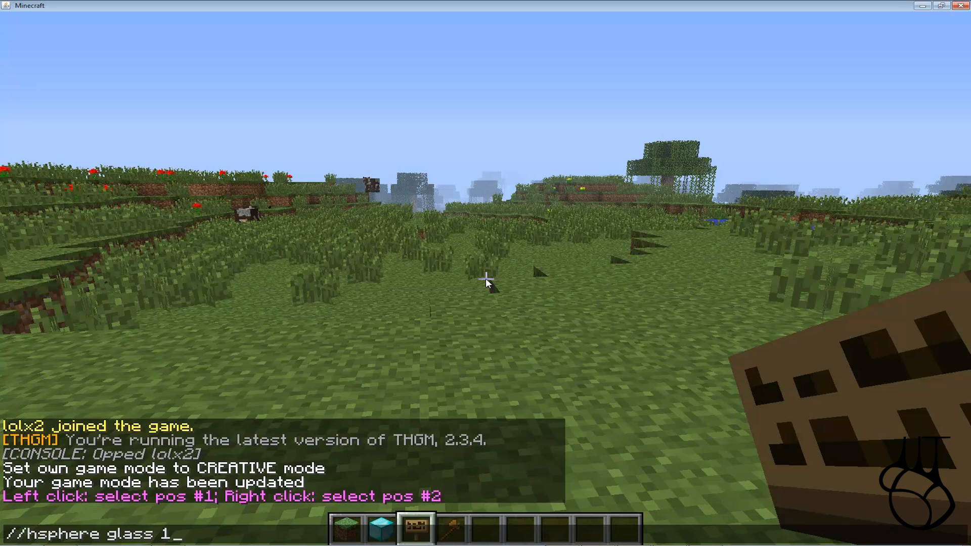
key("Return")
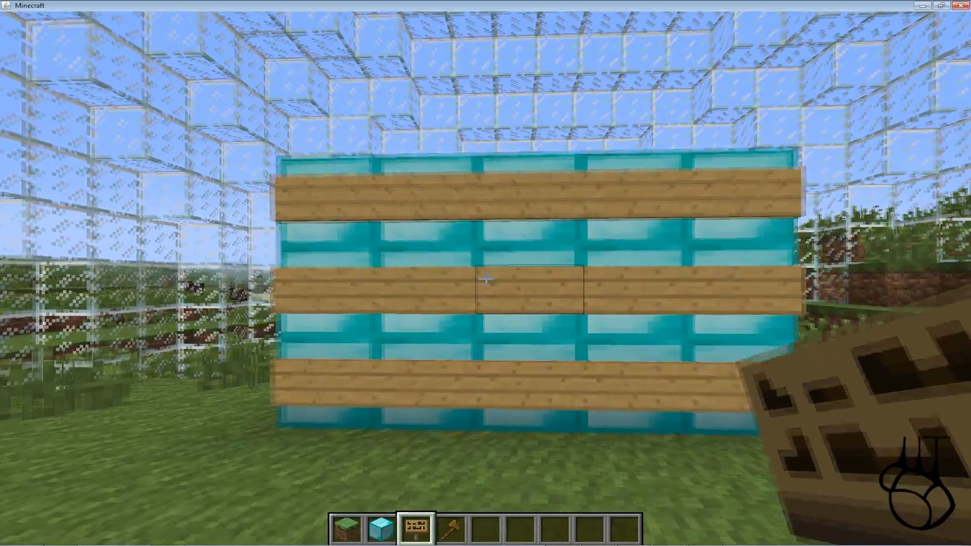
- Walk through the glass dome and add Glass from the Building Blocks to the fifth hotbar slot
key("w")
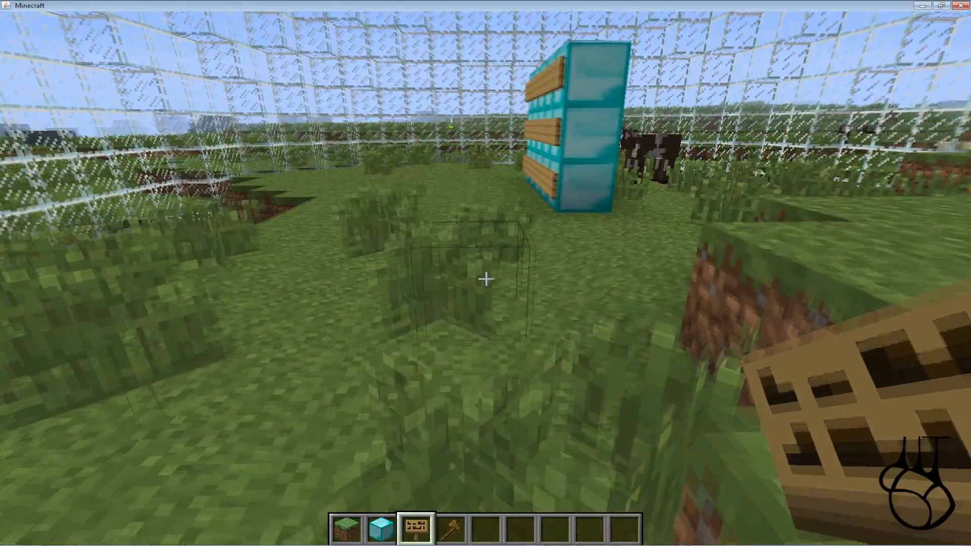
key("w")
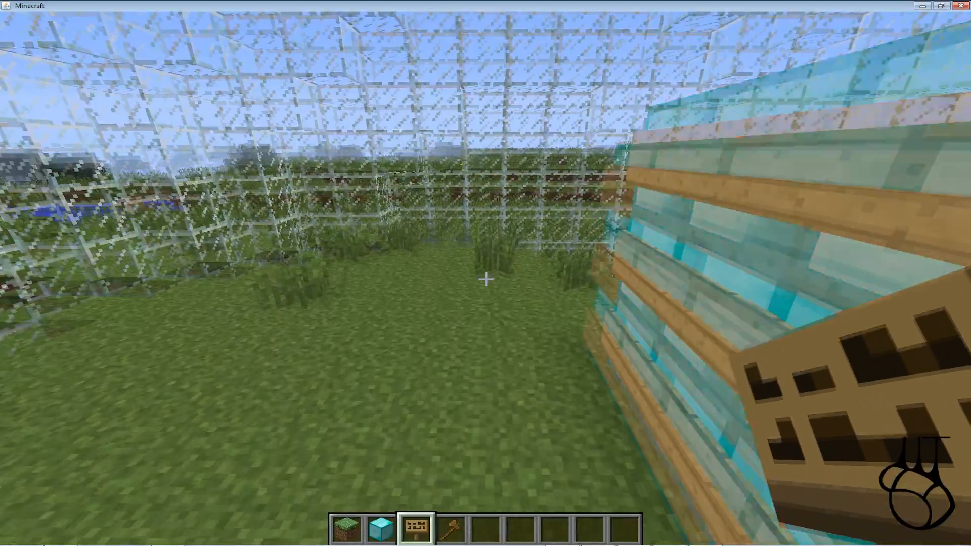
key("w")
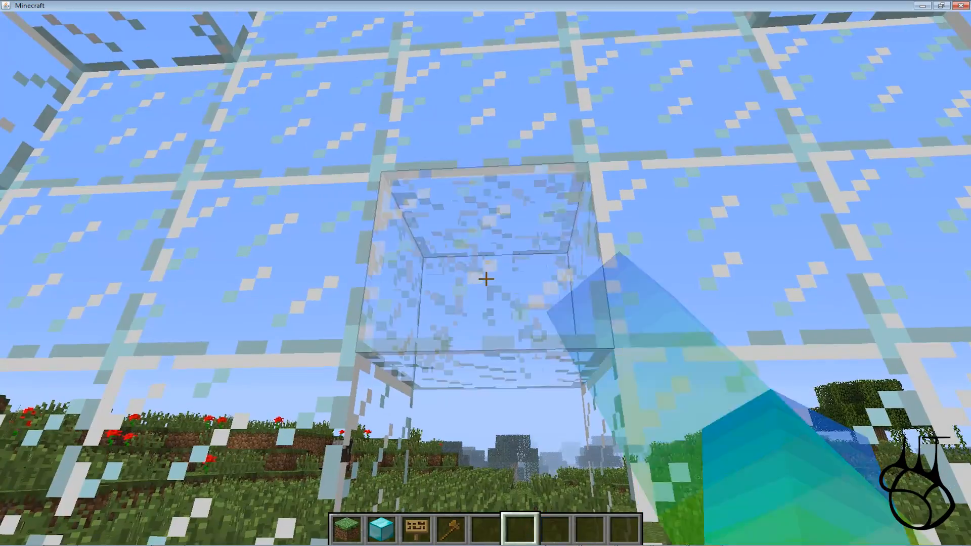
key("e")
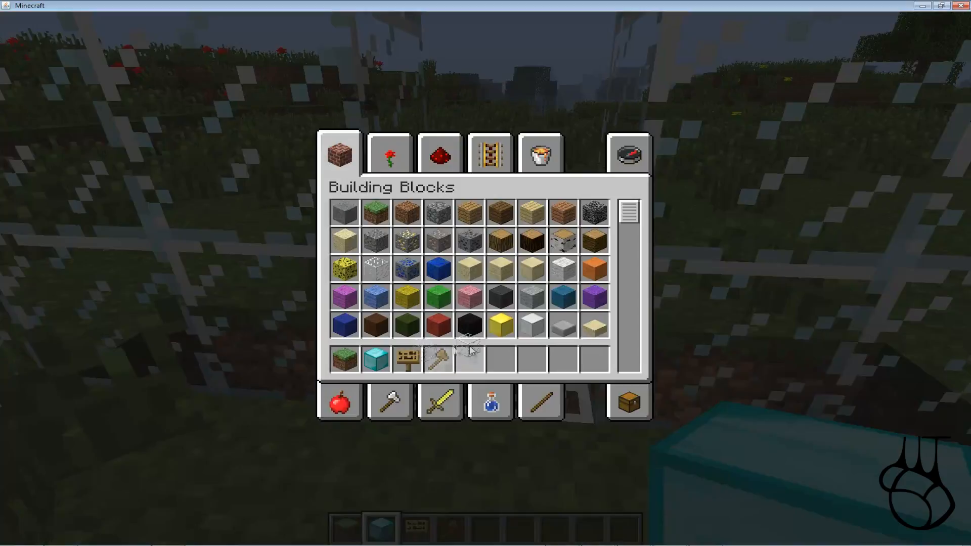
left_click(469, 359)
key("e")
key("6")
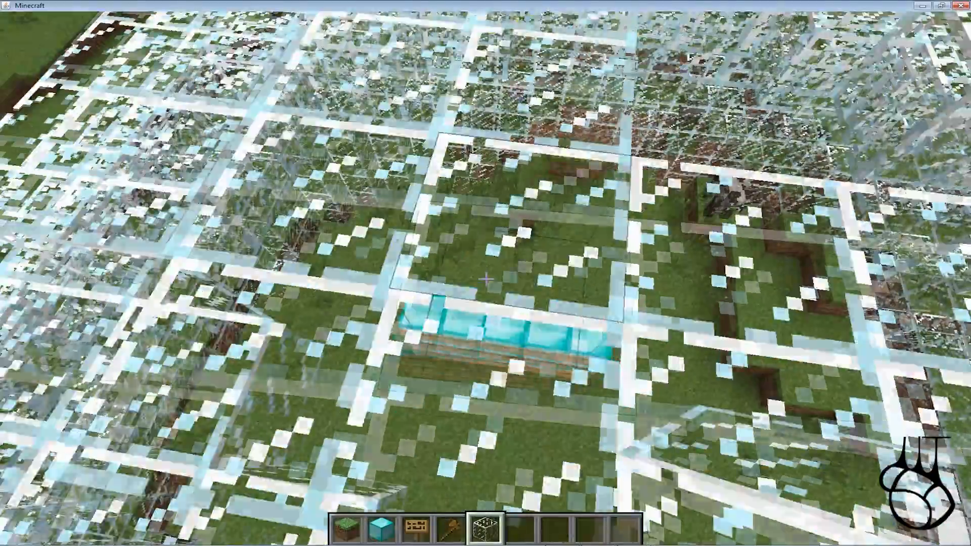
- Break glass blocks out of the dome's roof above the diamond sign wall to make an opening
left_click(486, 279)
left_click(486, 278)
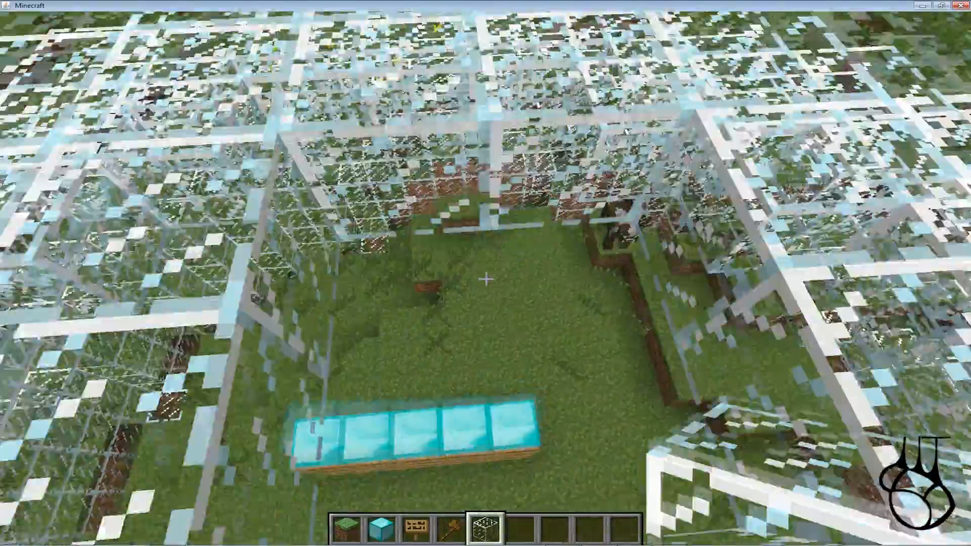
- Stand facing the sign wall inside the dome and set the lobby spawn point with the /sg command
key("s")
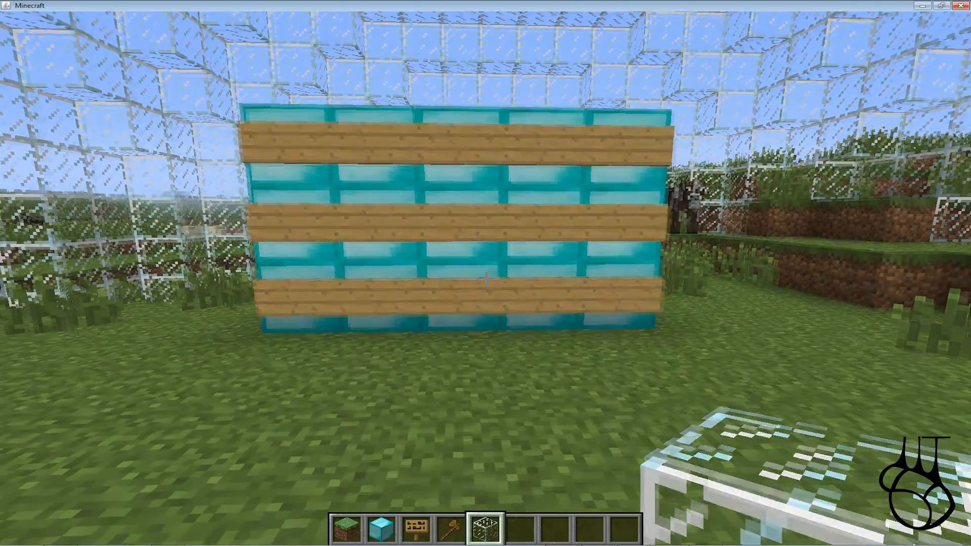
key("w")
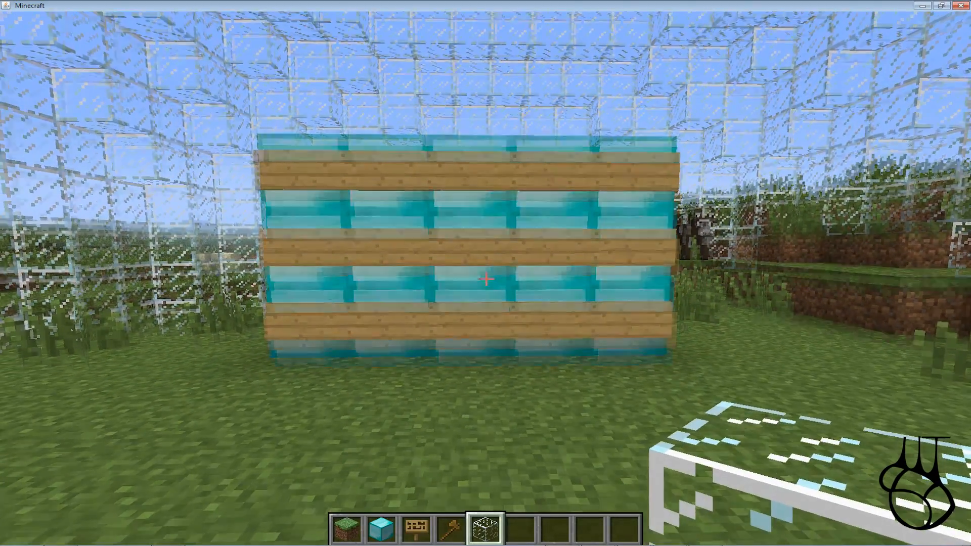
key("t")
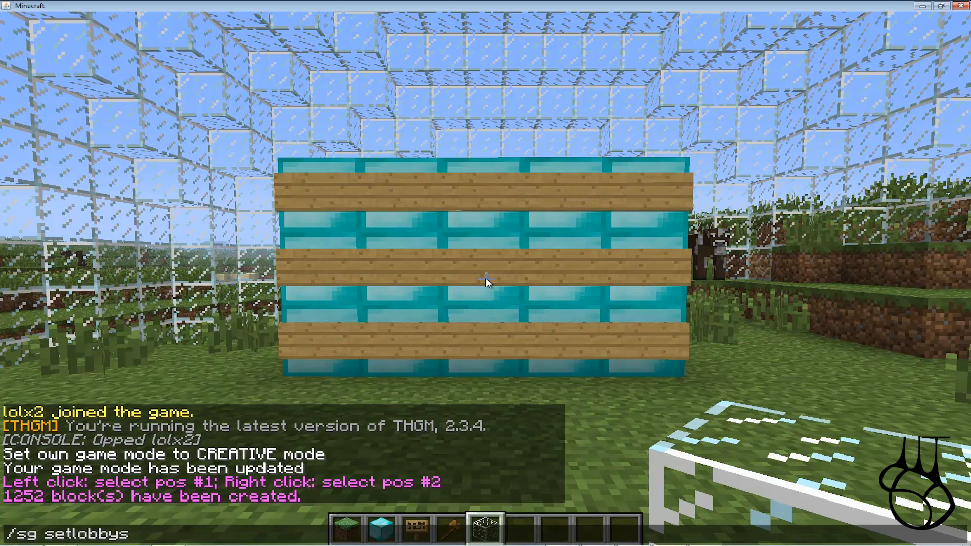
key("Return")
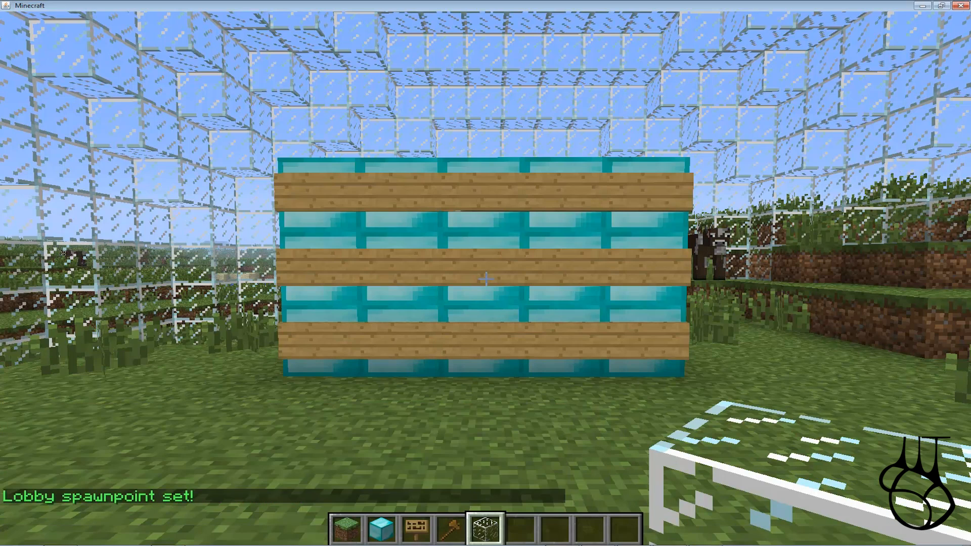
- Fly up and out of the glass dome through its roof until above it
key("w")
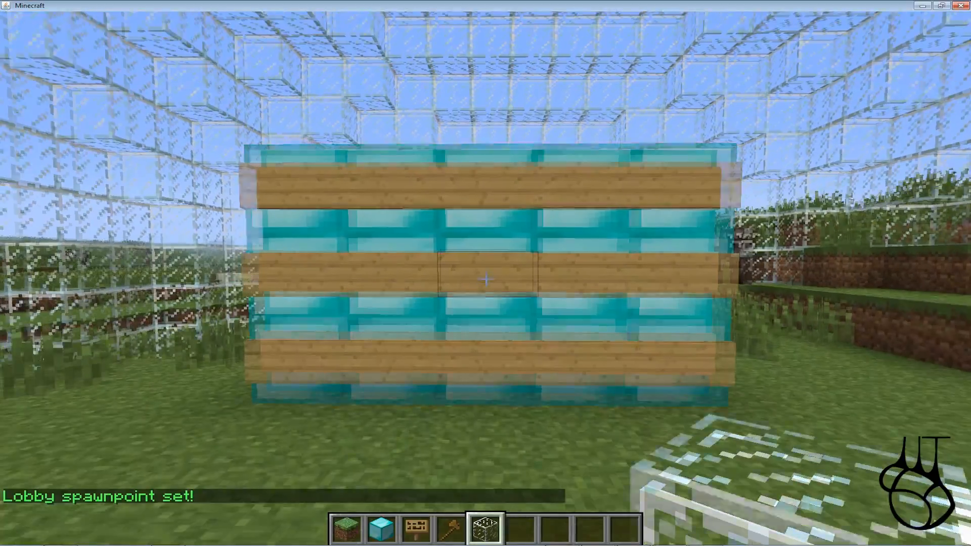
key("space")
key("space")
key("space")
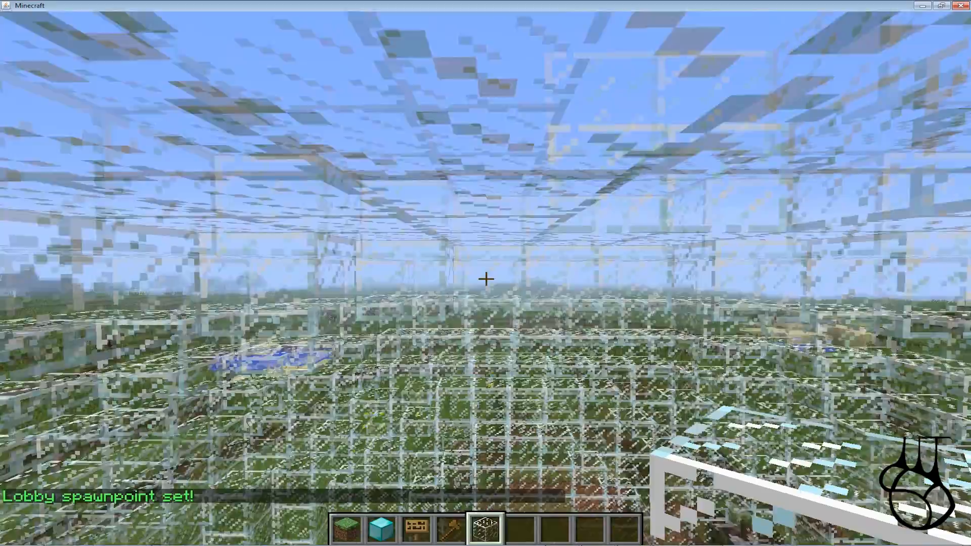
key("d")
key("w")
key("a")
key("s")
key("space")
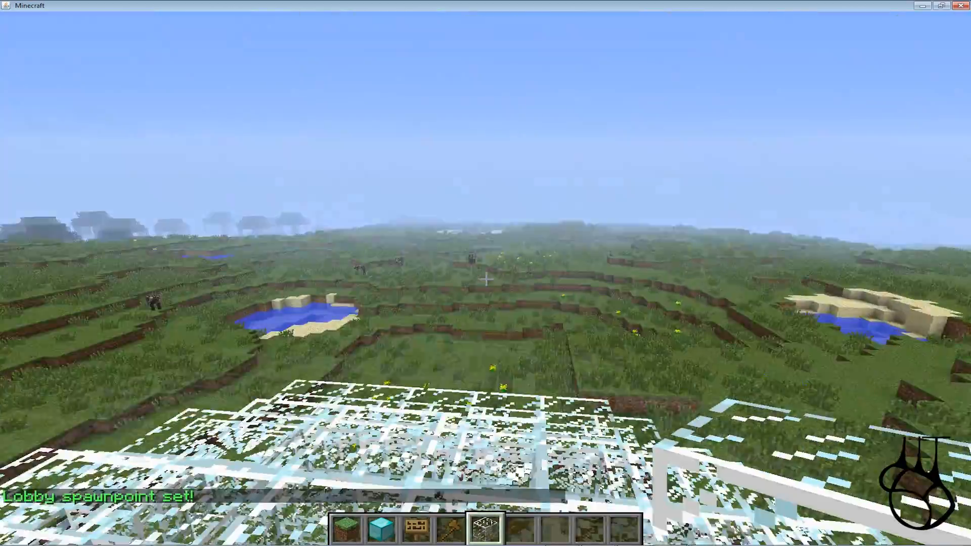
- Land on the grass outside the dome and return to the lobby with an /sg command
key("w")
key("shift")
key("slash")
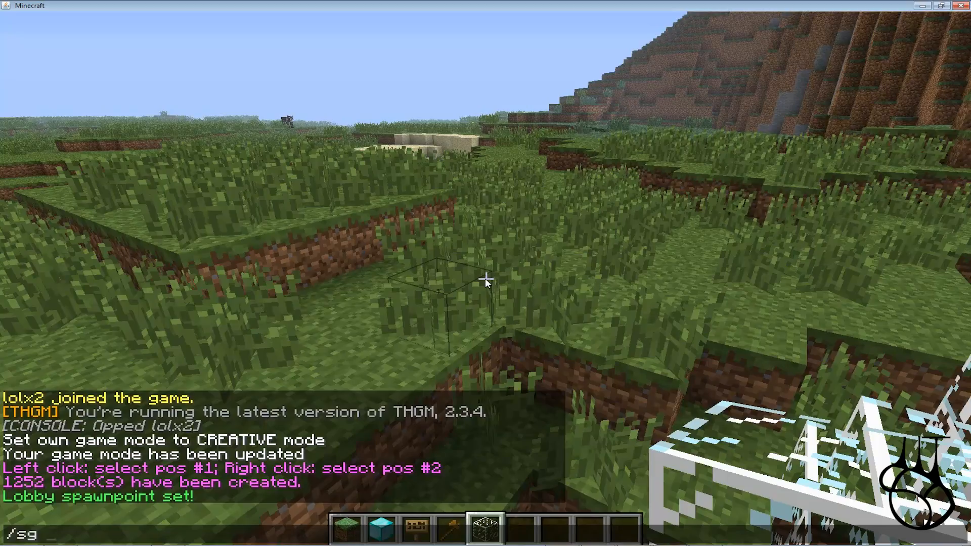
type("sg join")
key("Return")
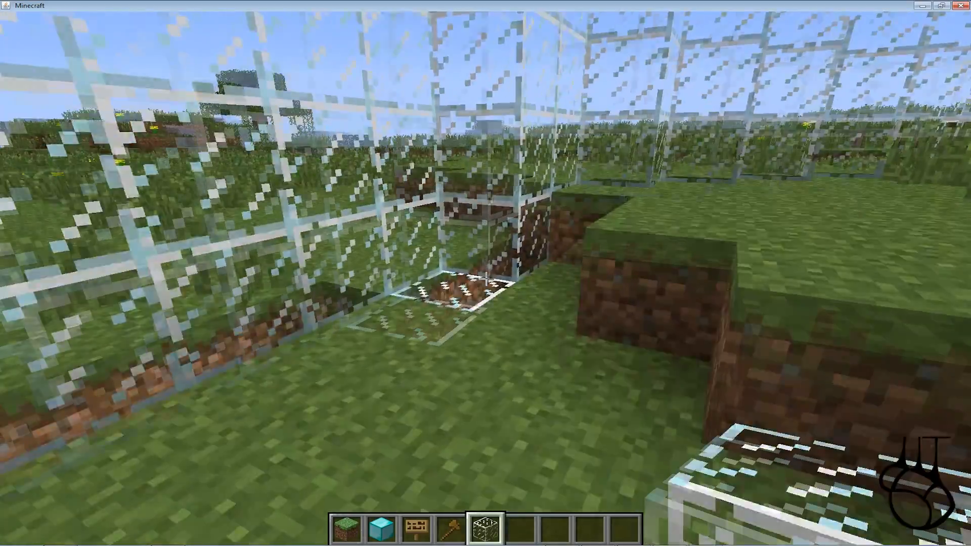
- Walk around the lobby, fly out through the dome's roof and land on the open meadow near the lakes
key("w")
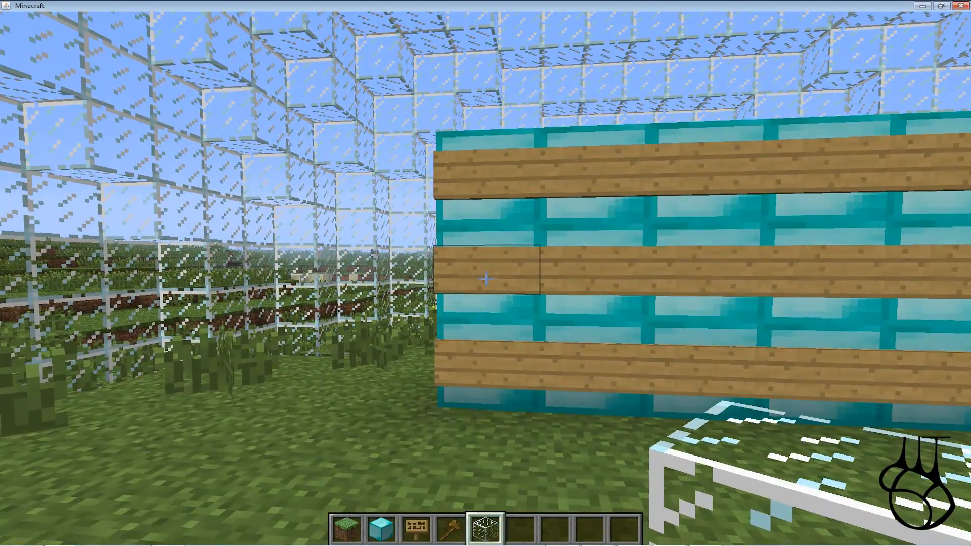
key("w")
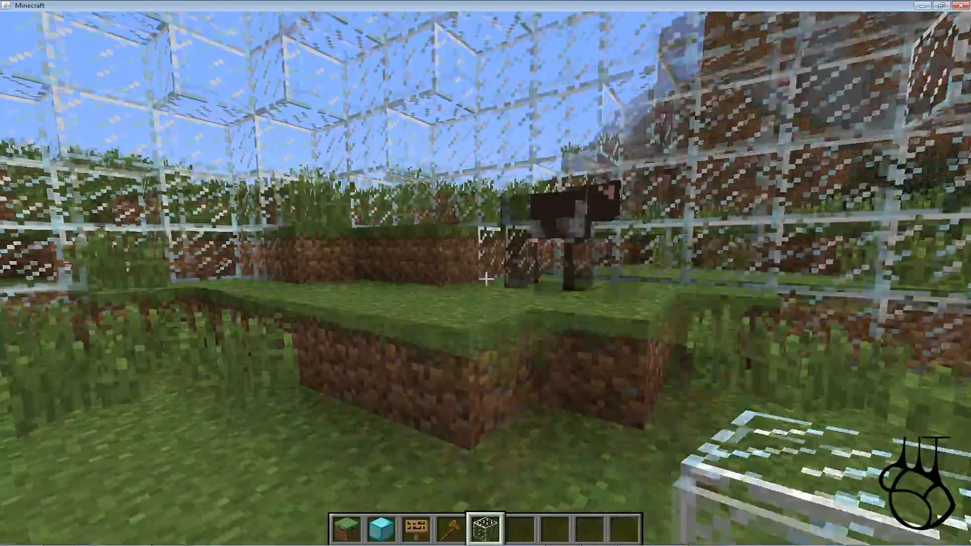
key("w")
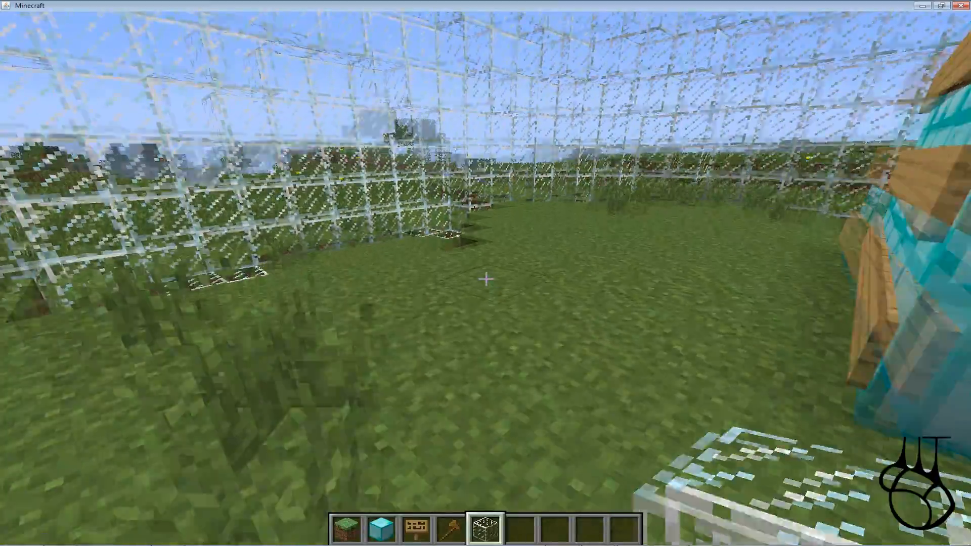
key("w")
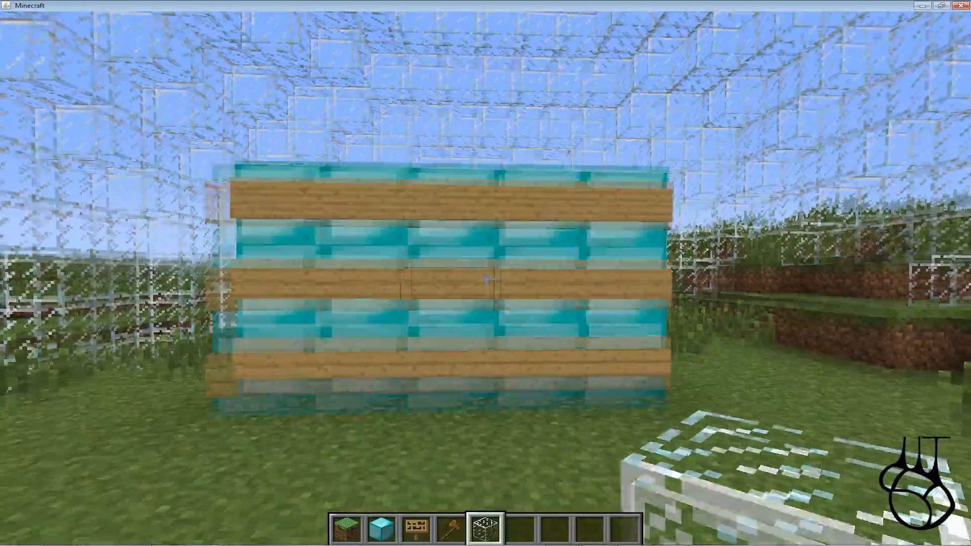
key("space")
key("space")
key("w")
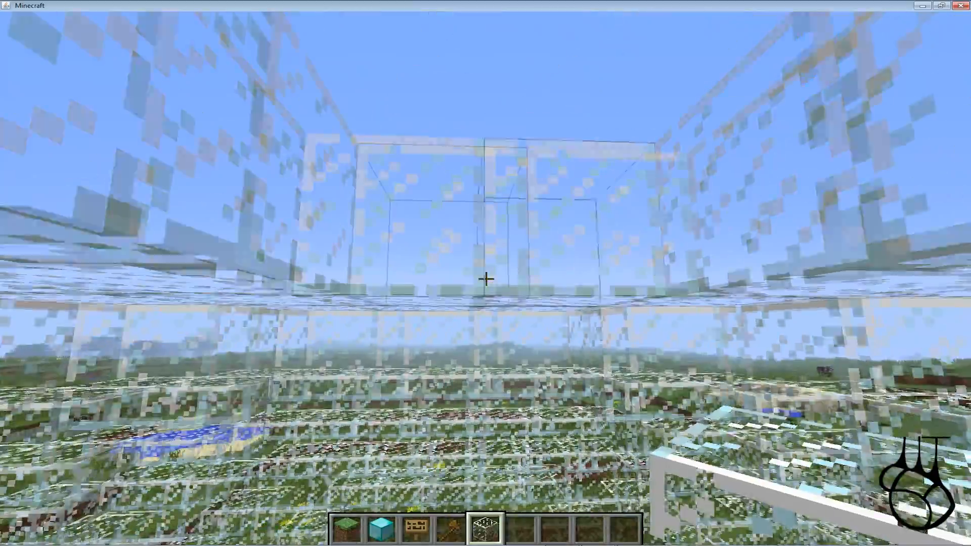
key("space")
key("d")
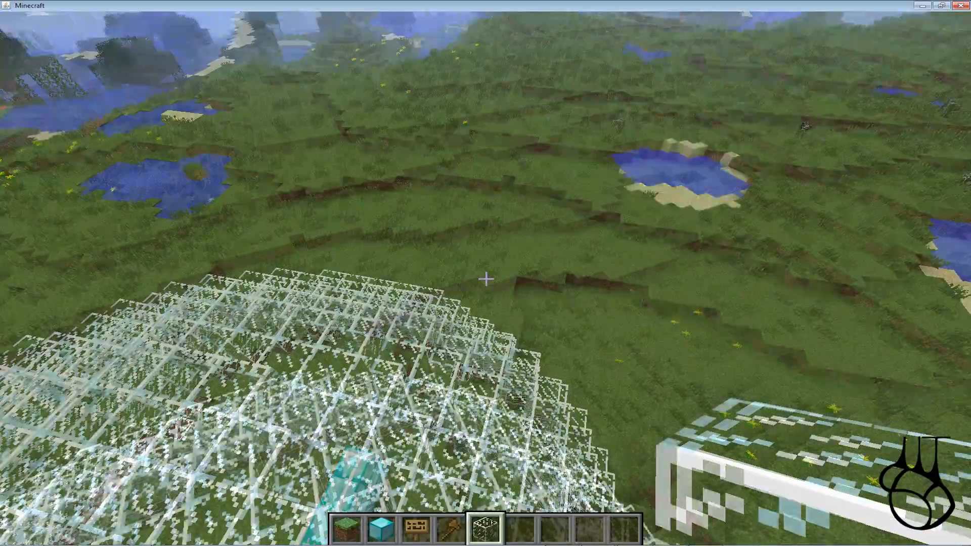
key("w")
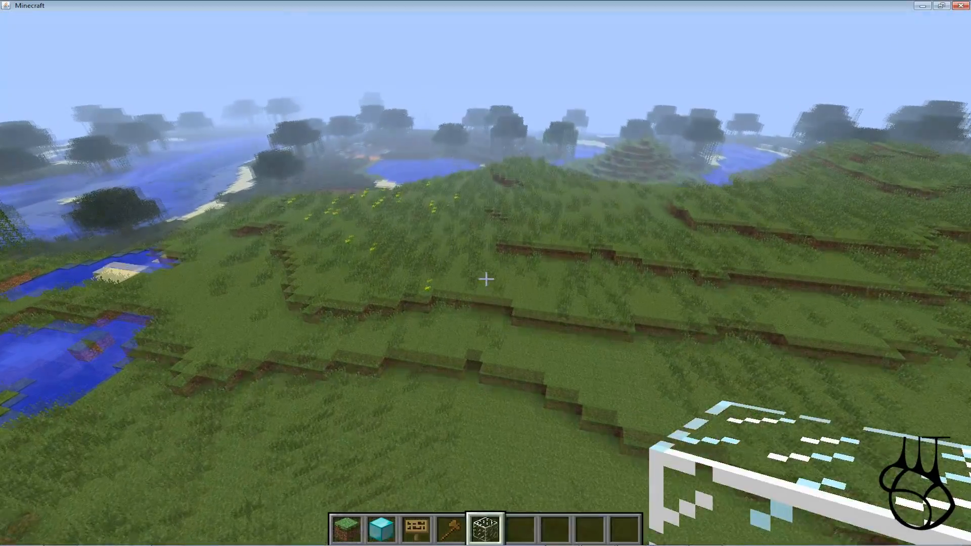
key("w")
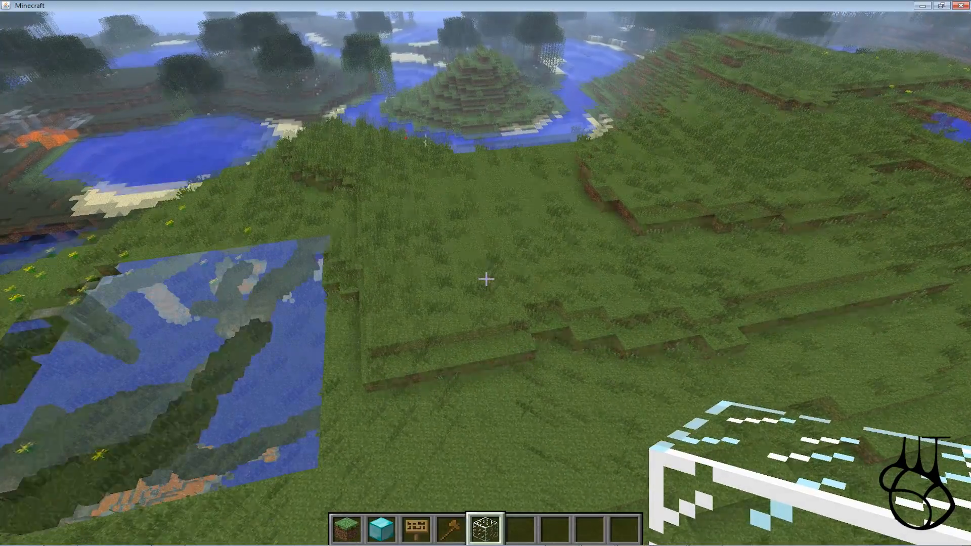
key("shift")
- Add a Chest from the Decoration Blocks to the sixth hotbar slot and place chests across the meadow
key("e")
scroll(501, 151, "down", 8)
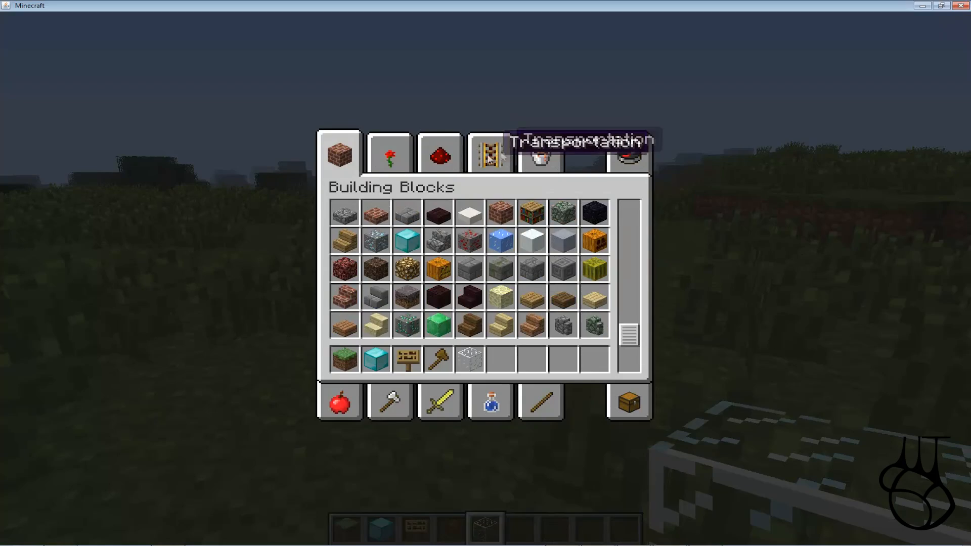
left_click(389, 154)
left_click(438, 164)
left_click(390, 155)
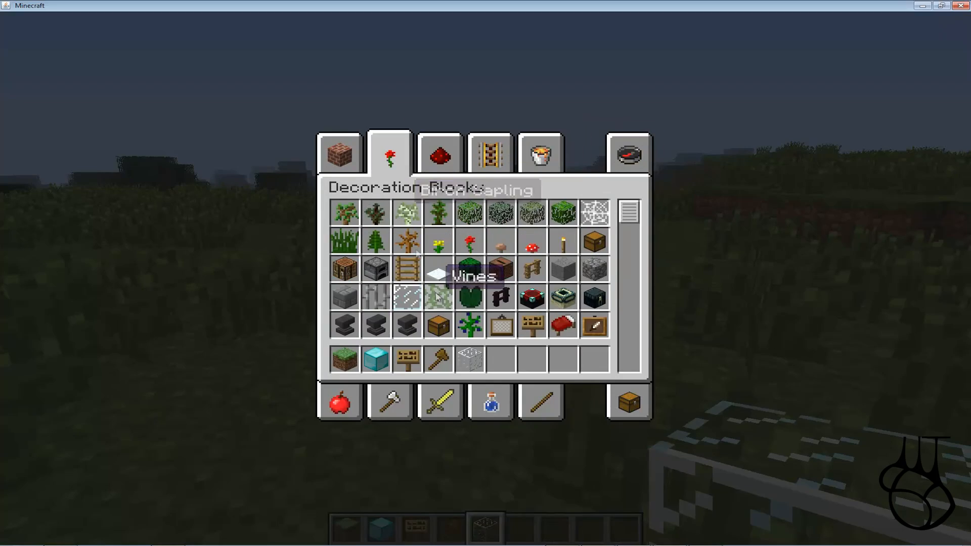
key("e")
key("6")
right_click(486, 279)
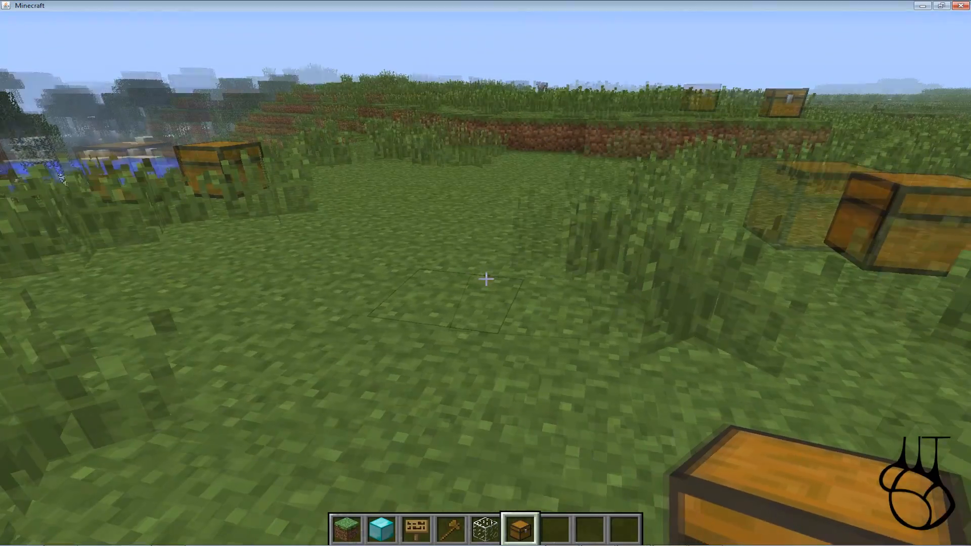
- Enclose the chest meadow in a hollow glass sphere of radius 30 with the //hsphere glass 30 command
key("t")
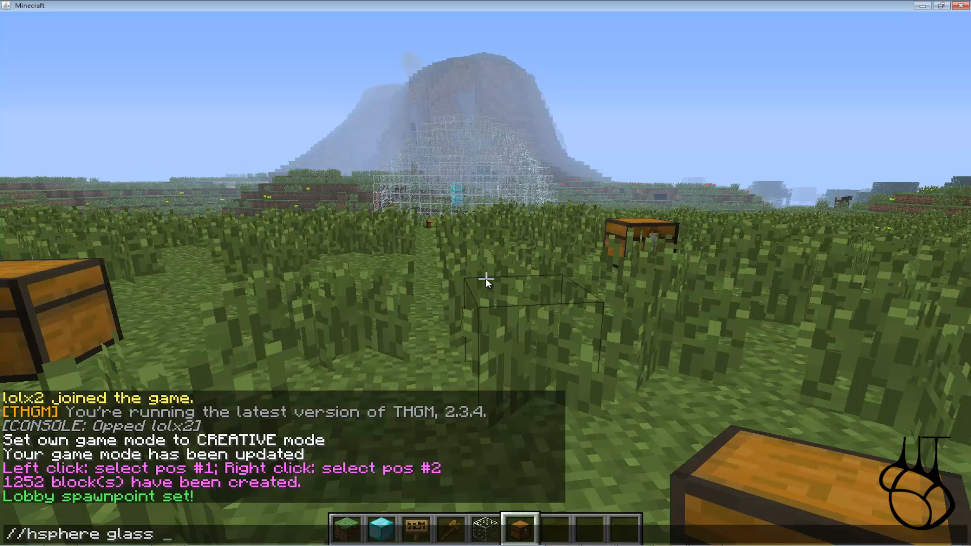
type("30")
key("Return")
- Fly around inside the large glass sphere and examine its walls, roof, terrain and the placed chests
key("w")
key("w")
key("space")
key("space")
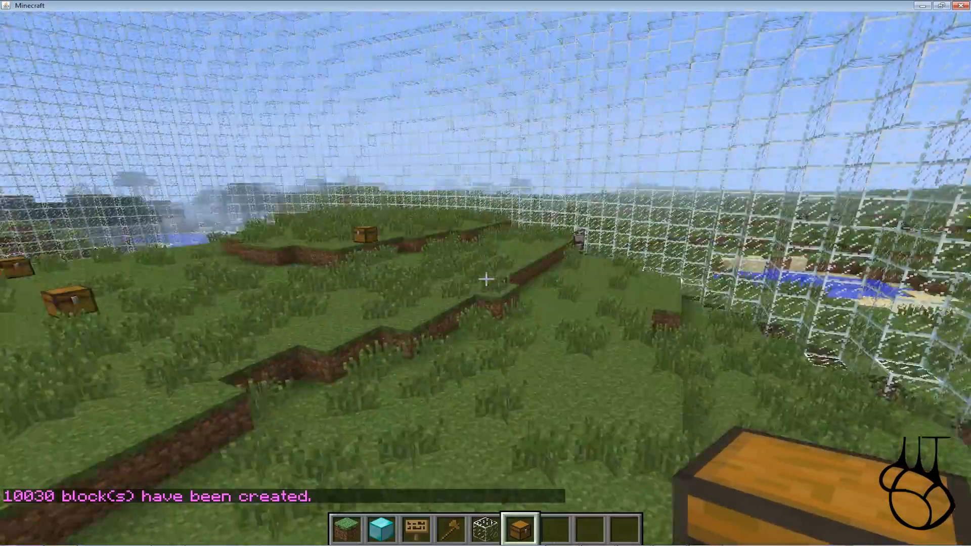
key("w")
key("w")
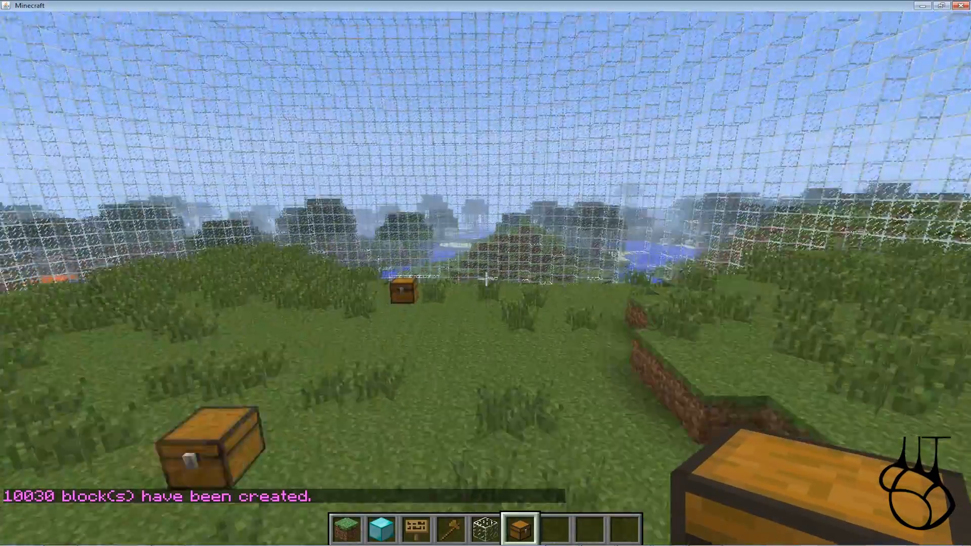
key("w")
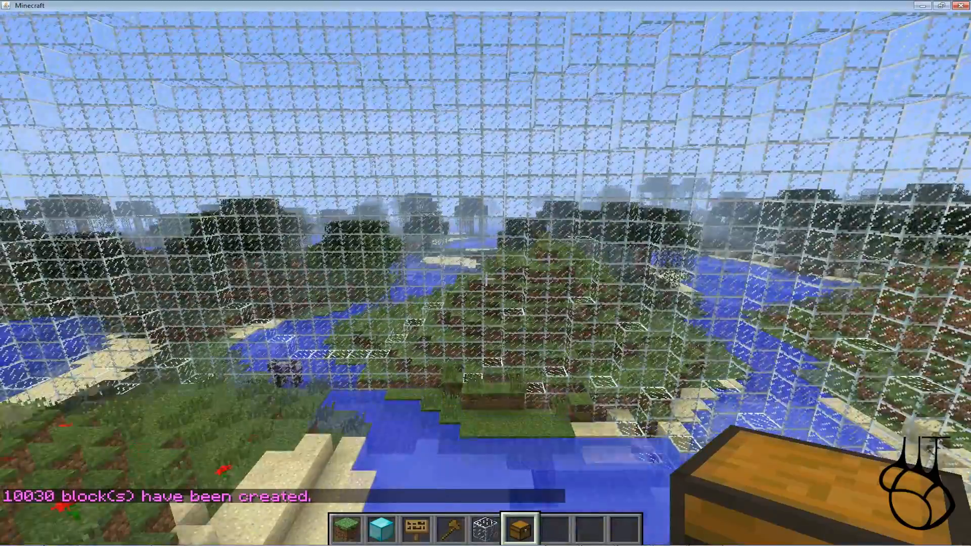
key("w")
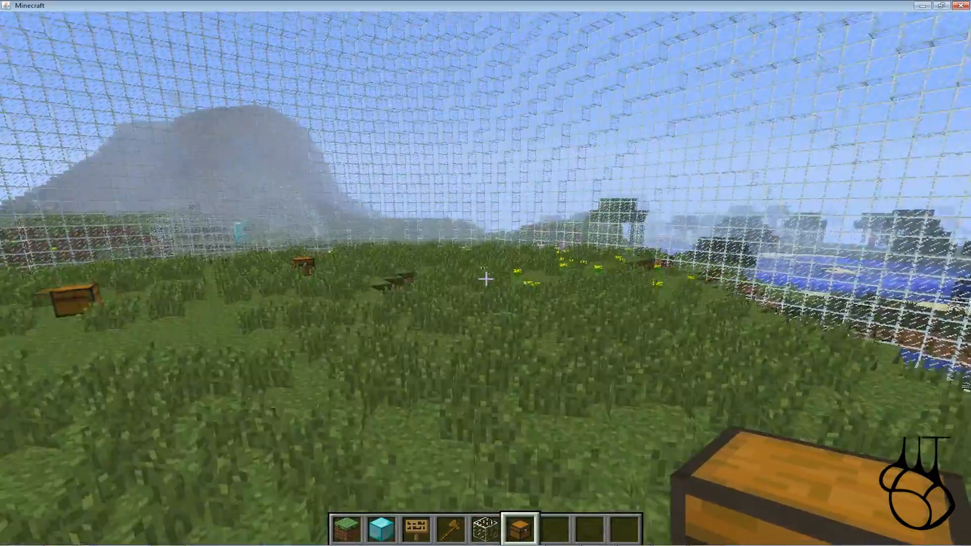
key("w")
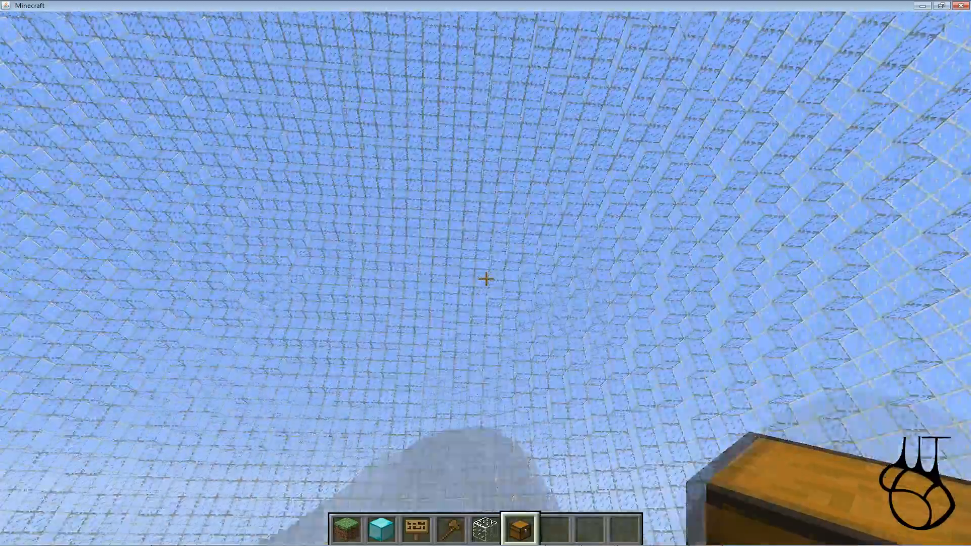
- Travel across the arena's meadow toward the glass wall and examine the grass terrain and the sphere's edge
key("w")
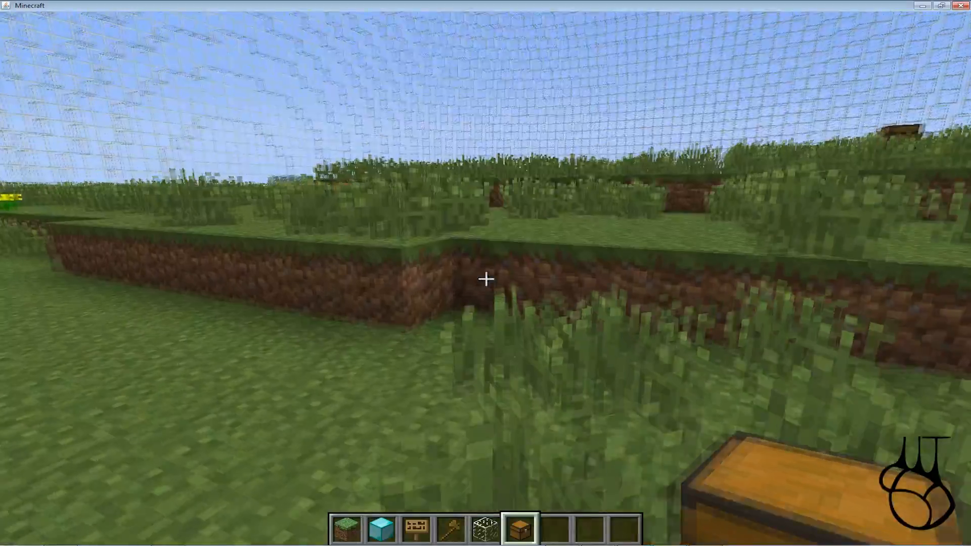
key("w")
key("space")
key("w")
key("space")
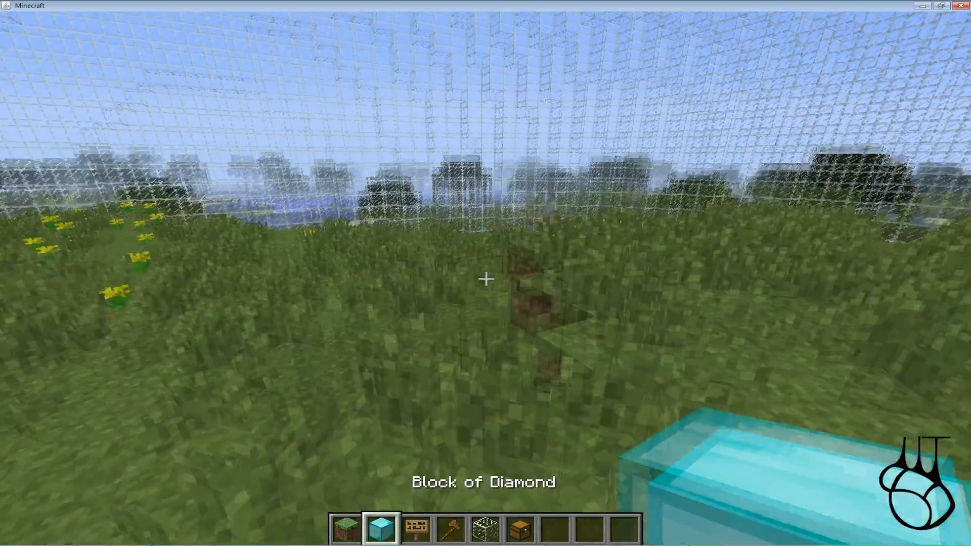
key("w")
key("shift")
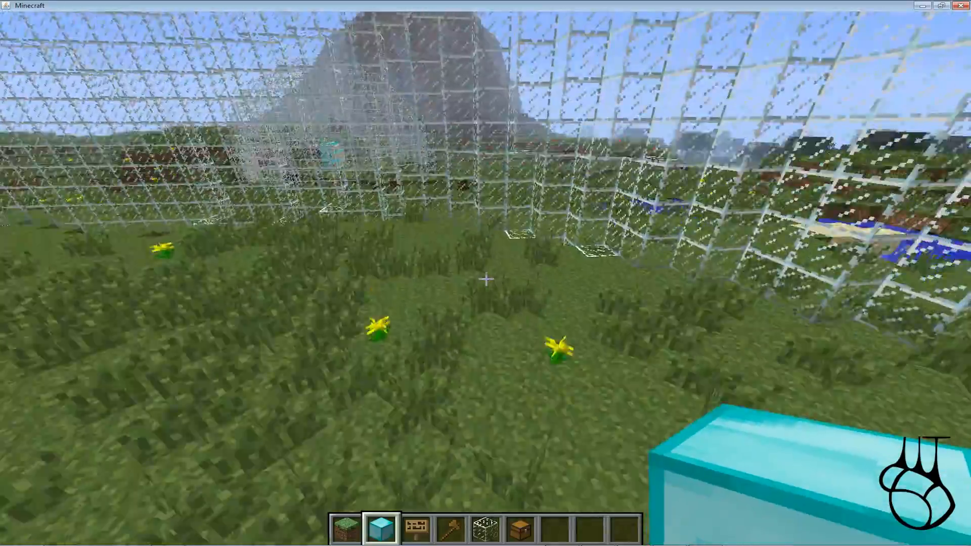
- Break through the glass in the large sphere's roof and fly out to the meadow between it and the lobby dome
key("space")
left_click(486, 279)
left_click(486, 279)
left_click(486, 279)
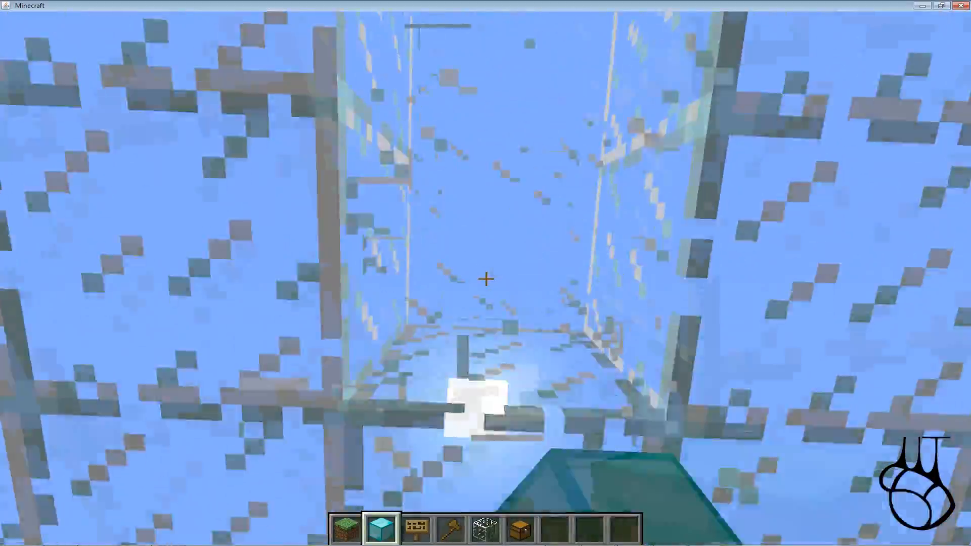
left_click(486, 279)
key("space")
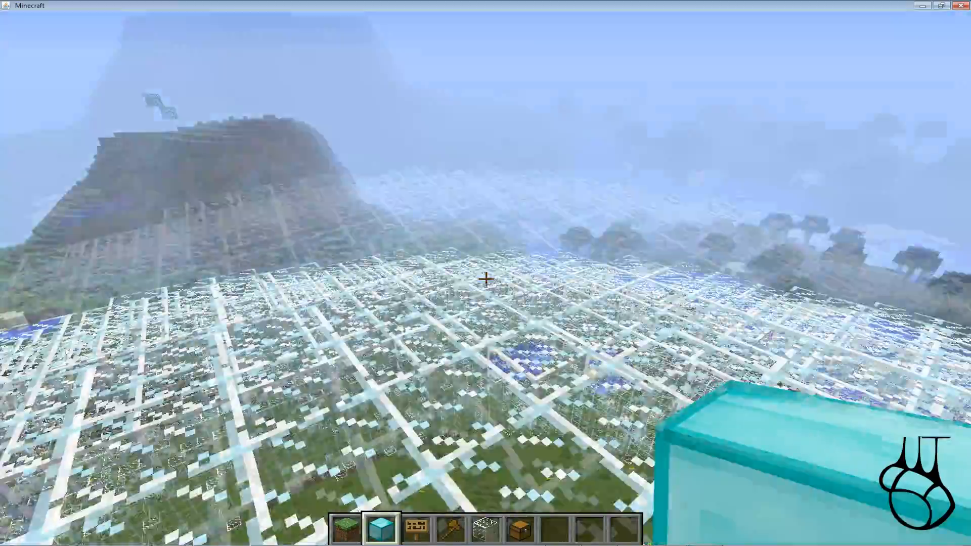
key("w")
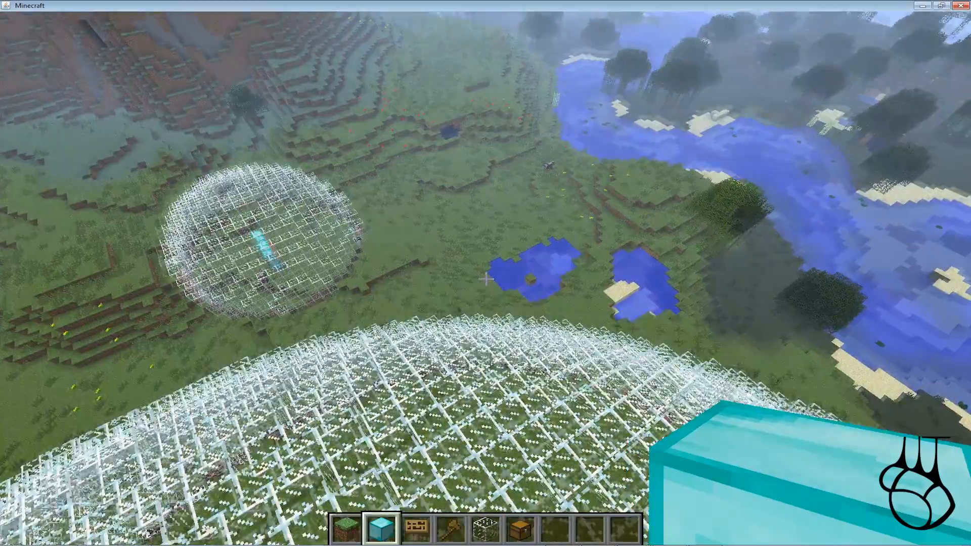
key("shift")
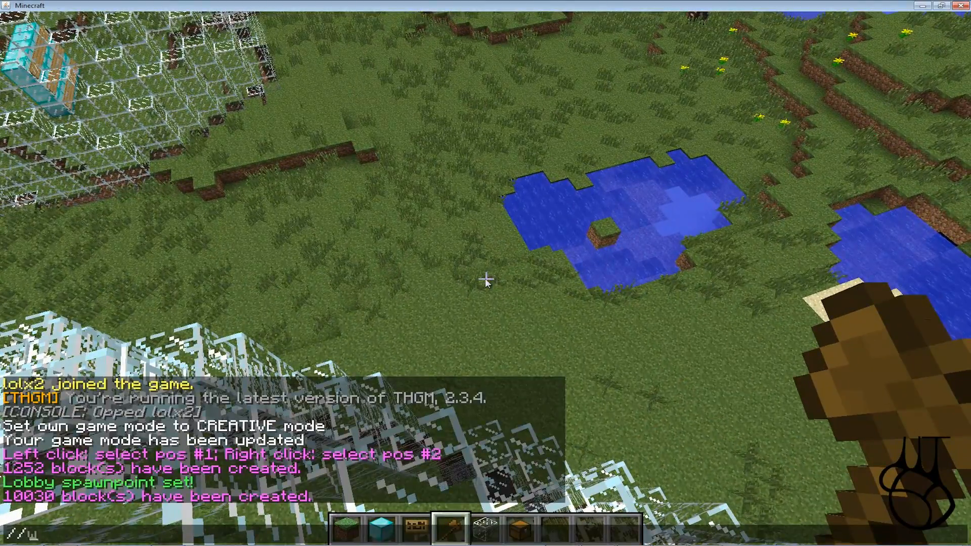
- Get a WorldEdit selection axe with the //wand command and land on the grass outside the large sphere
type("and")
key("Return")
scroll(486, 278, "down", 1)
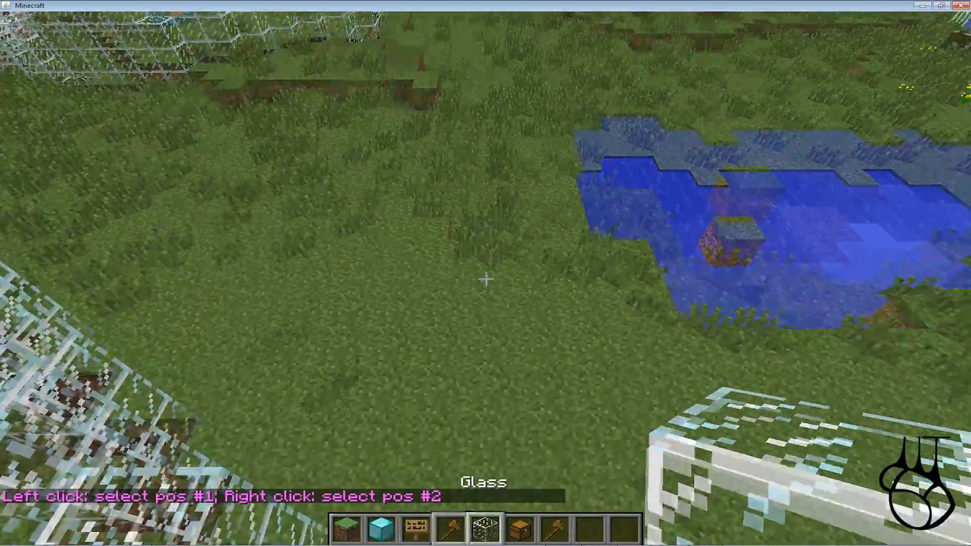
scroll(485, 279, "up", 3)
scroll(485, 279, "down", 1)
scroll(486, 278, "down", 1)
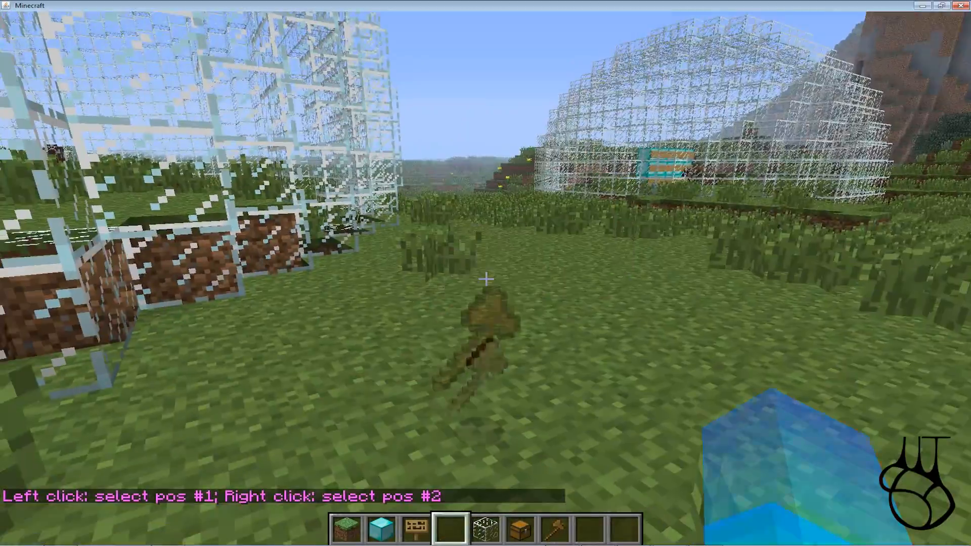
- With the Wooden Axe, set the first selection position at (219, 65, 100), outside the large sphere
key("w")
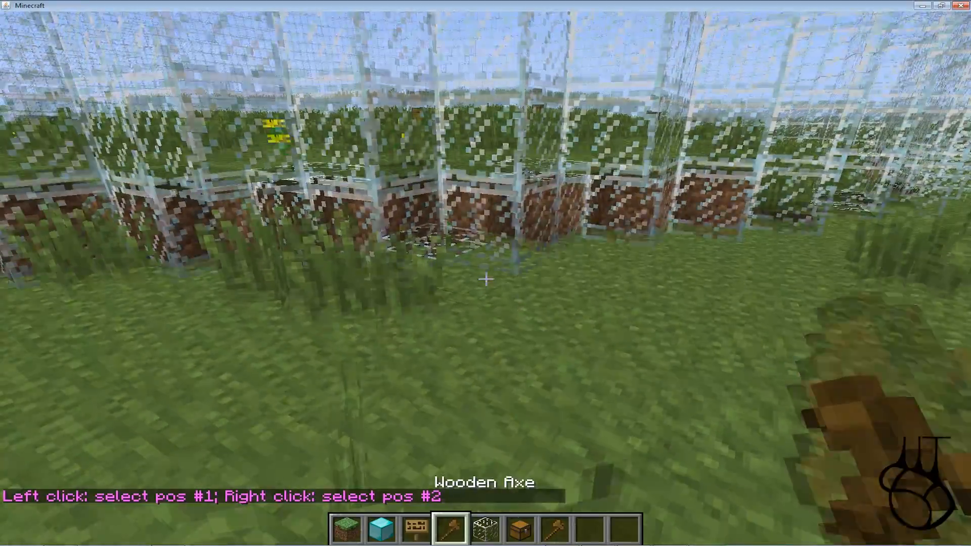
key("w")
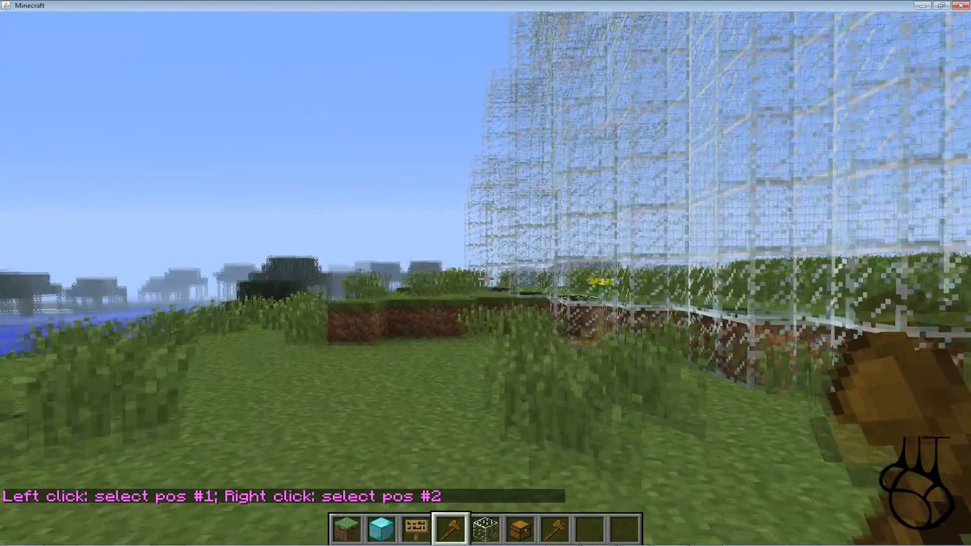
key("w")
key("s")
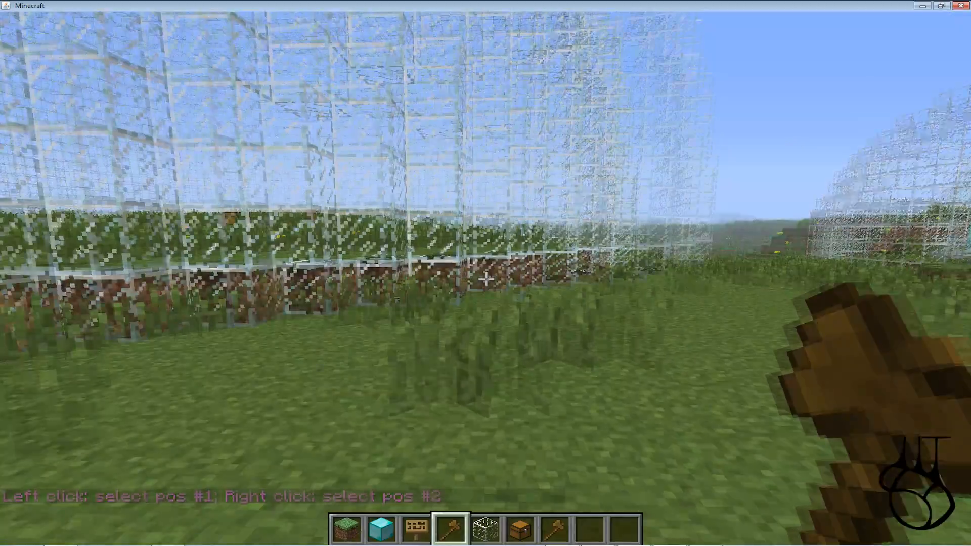
key("d")
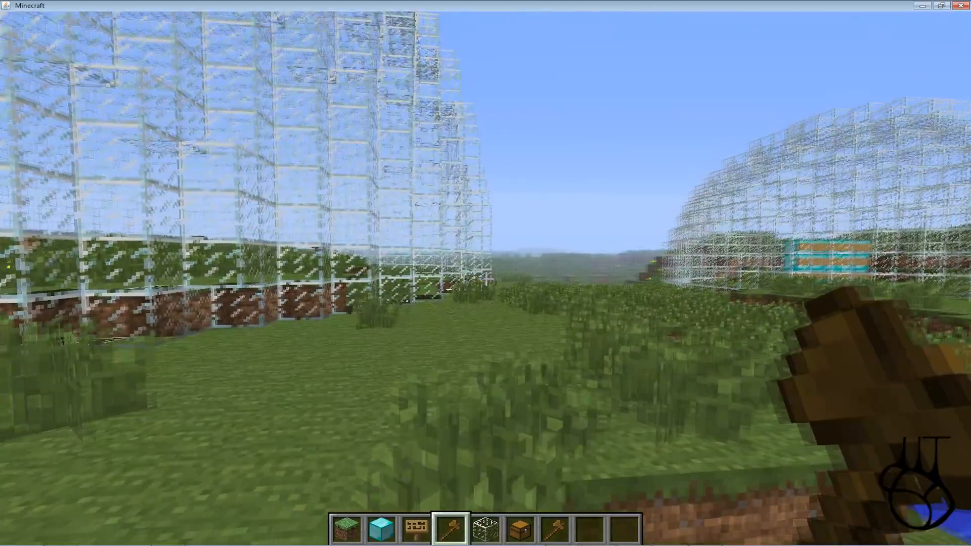
key("w")
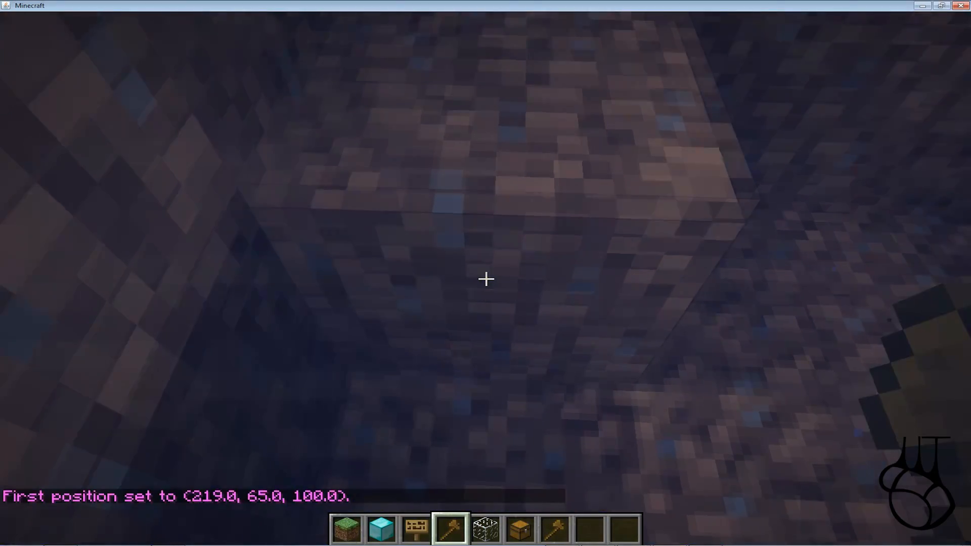
- Set the second selection position at (161, 63, 41) beyond the sphere's opposite side and extend the region to full height with //expand vert
key("space")
key("space")
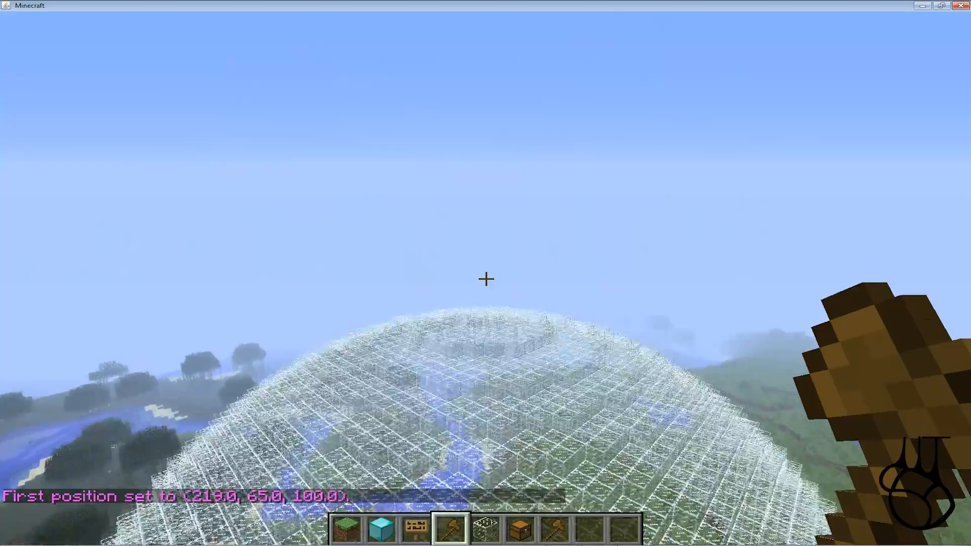
key("w")
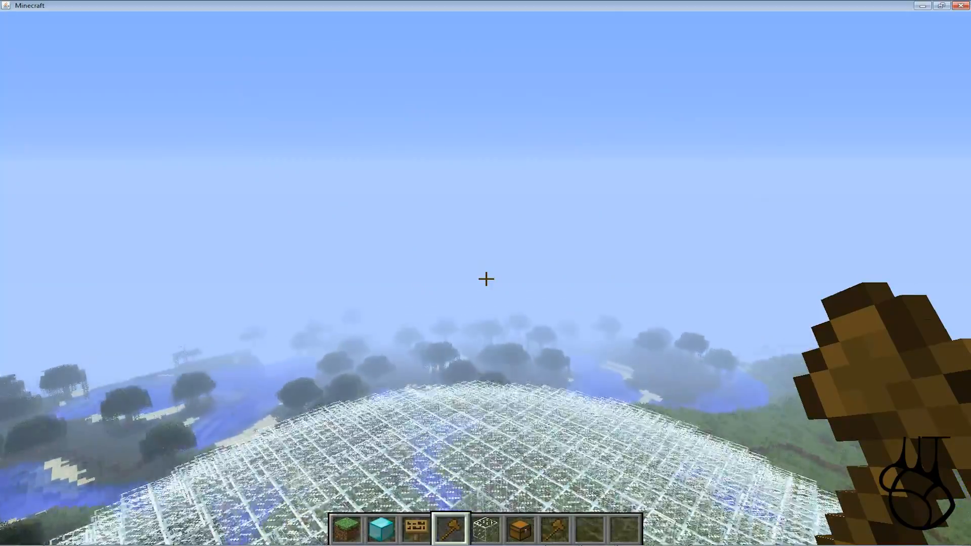
key("w")
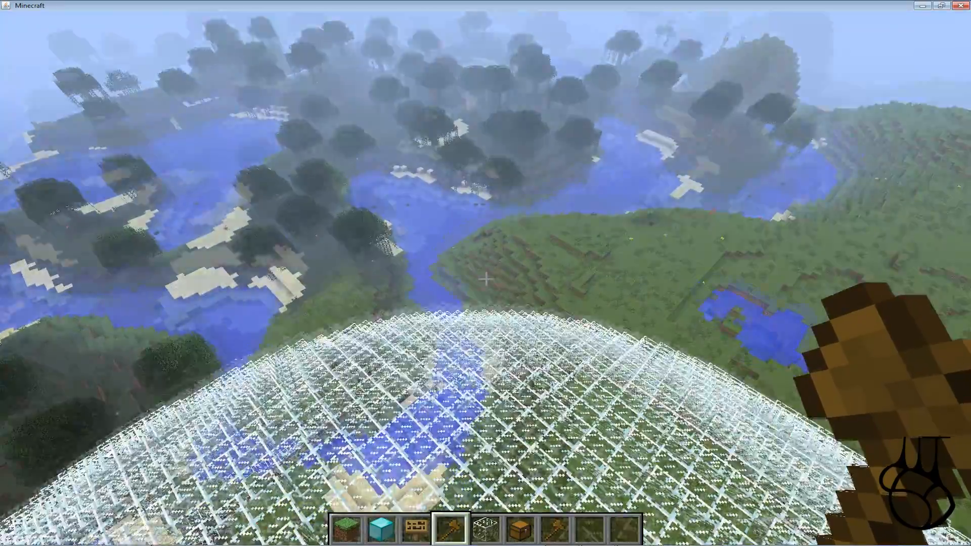
key("w")
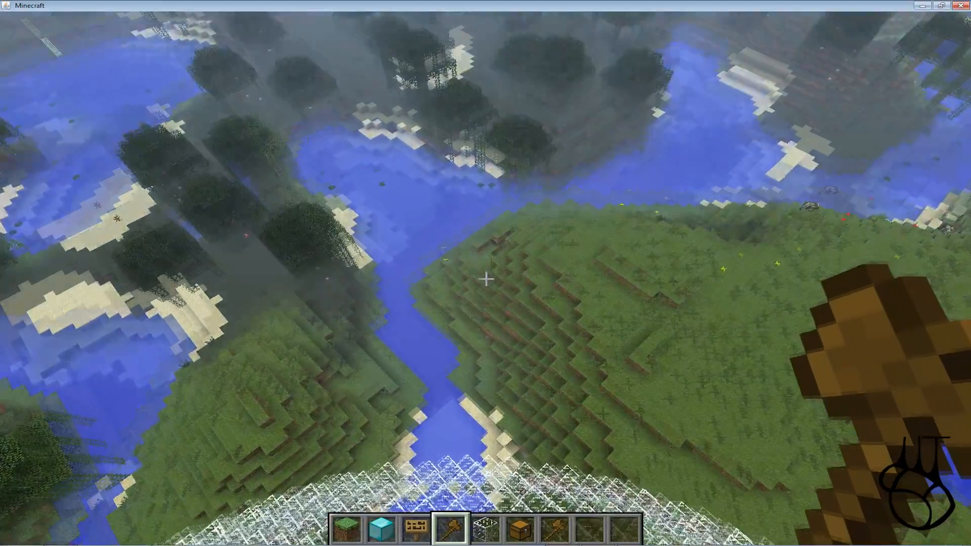
key("shift")
key("w")
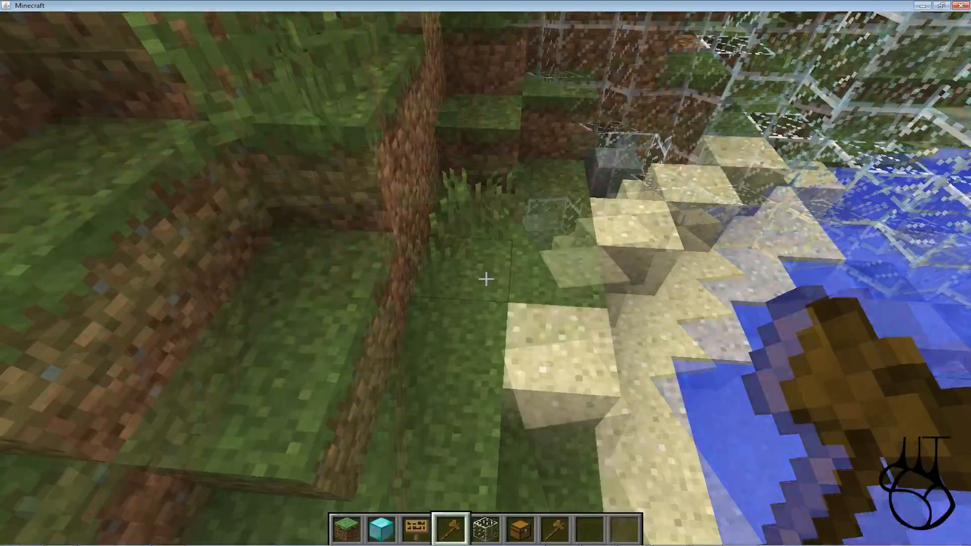
key("w")
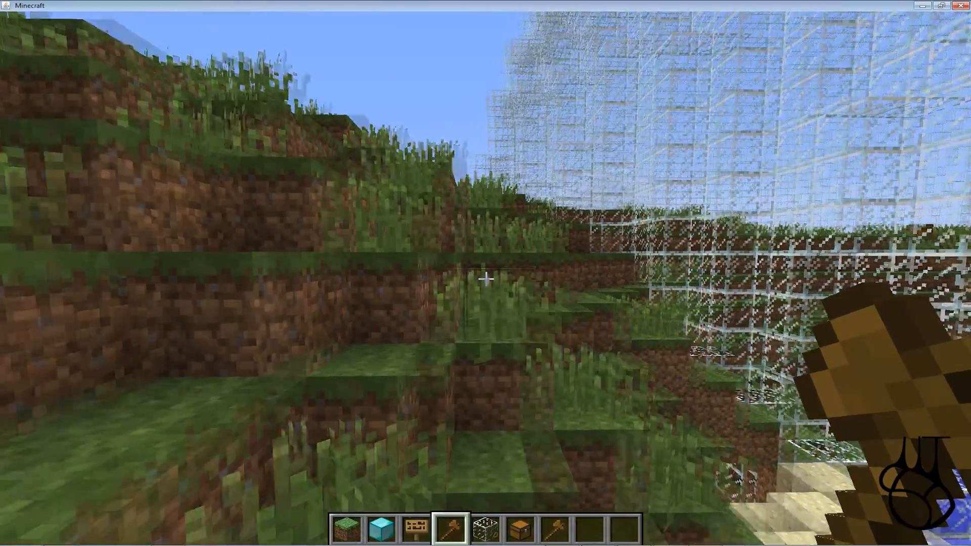
key("w")
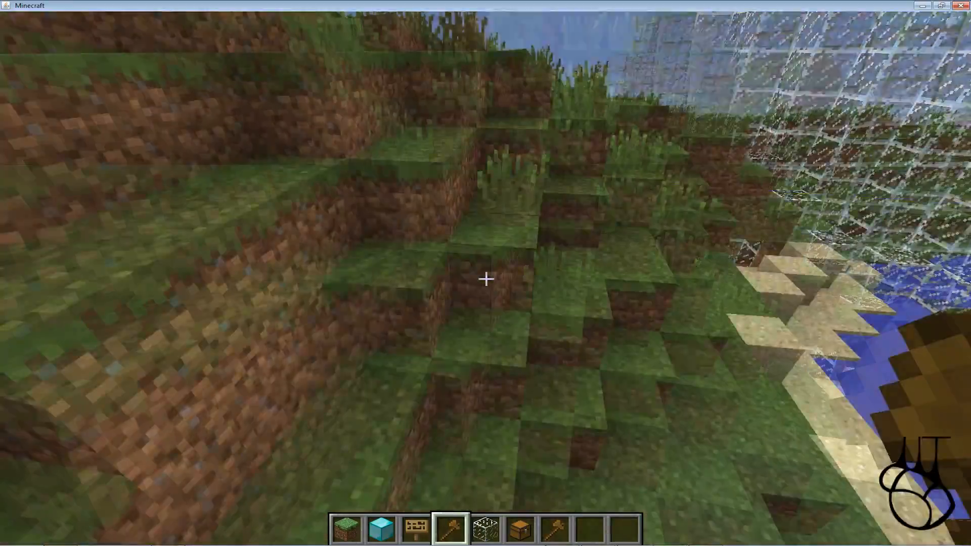
key("w")
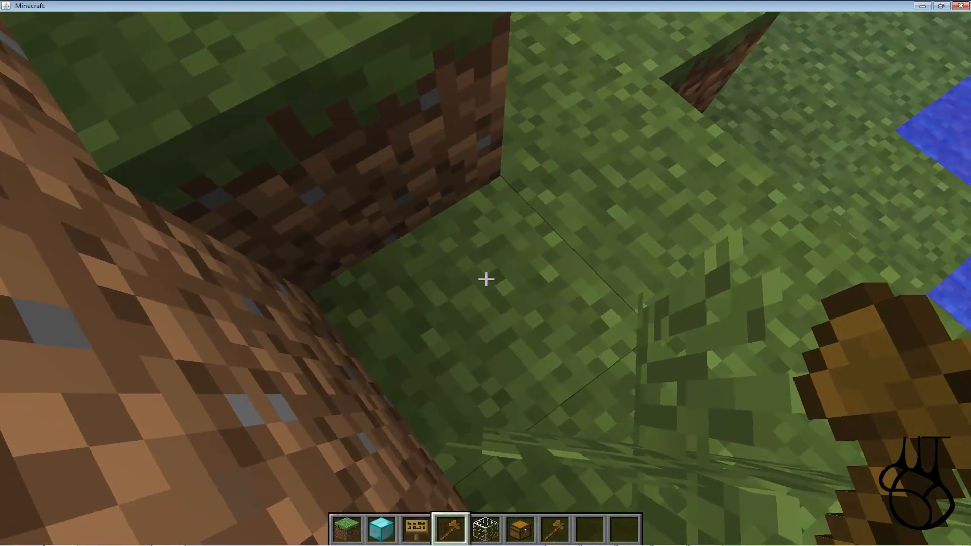
right_click(485, 278)
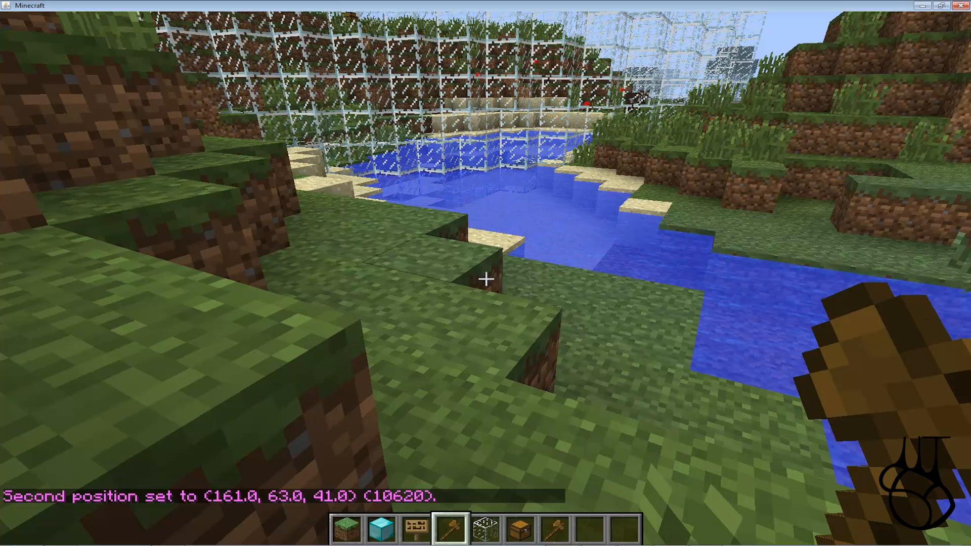
key("slash")
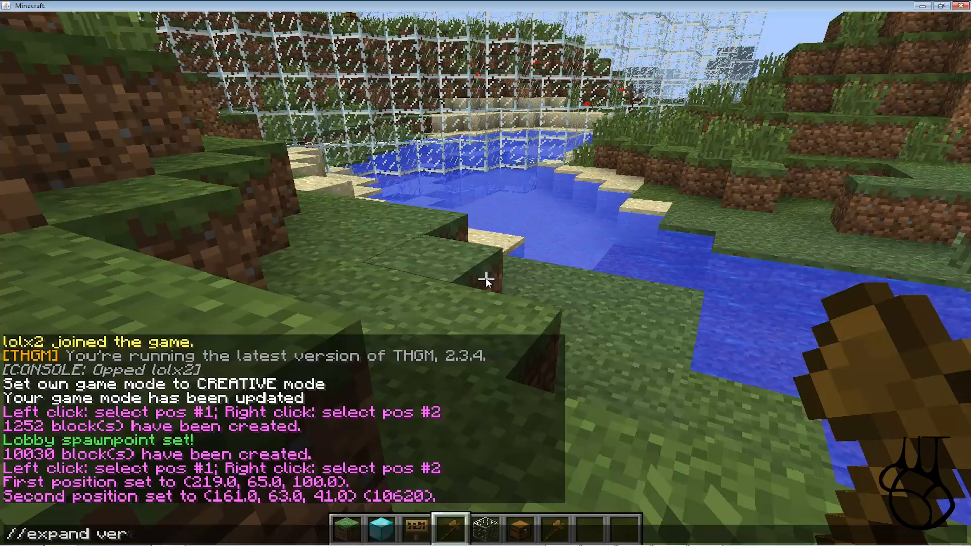
key("Return")
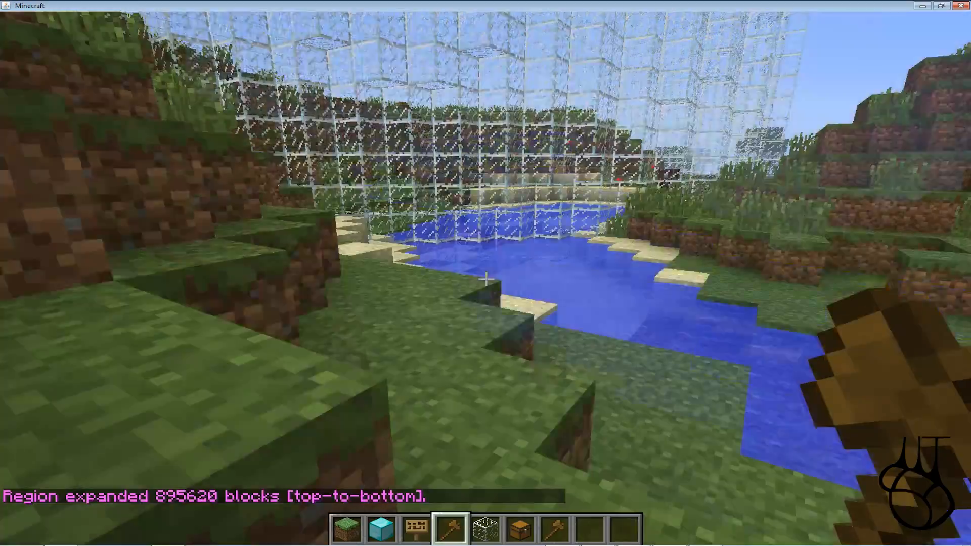
- Fly up over the large sphere and add the selected region as a Survival Games arena with a chat command
key("space")
key("space")
key("space")
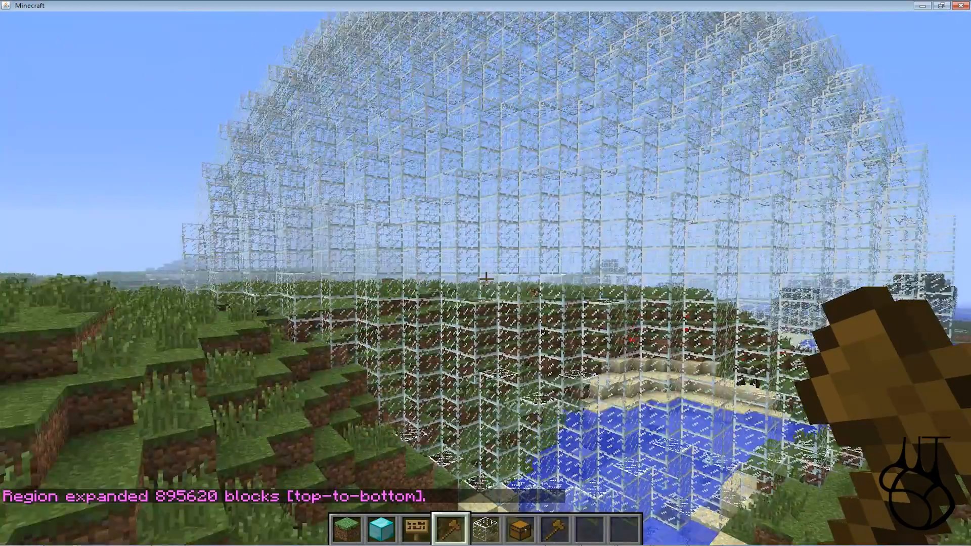
key("space")
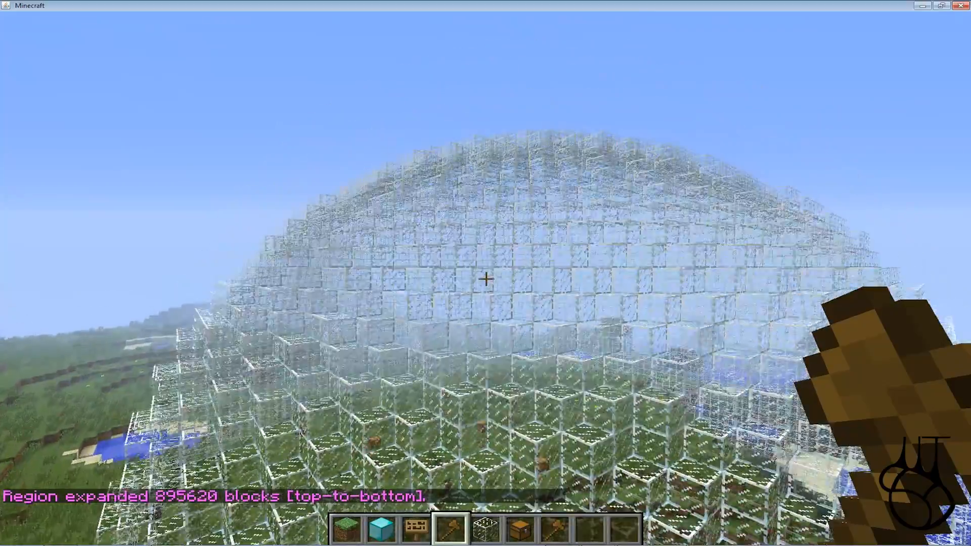
key("w")
key("space")
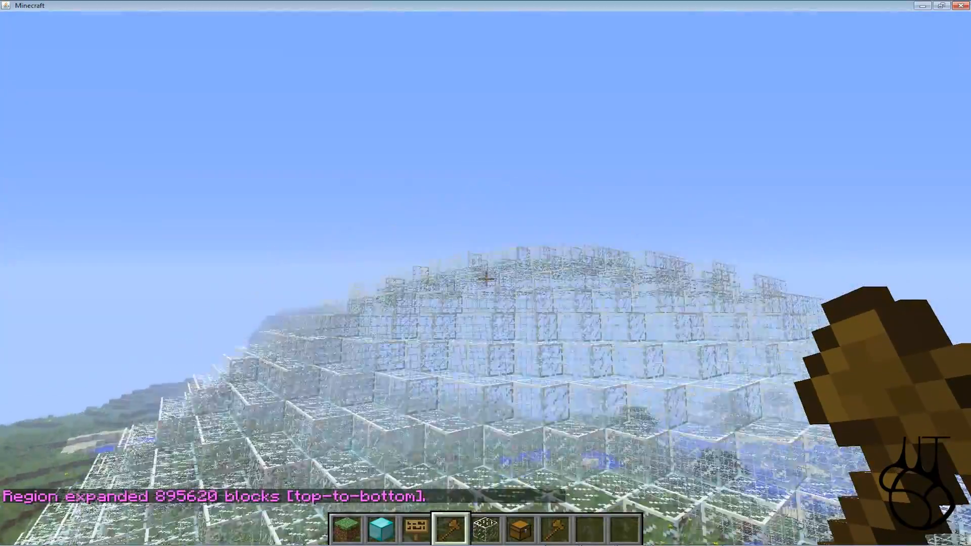
key("space")
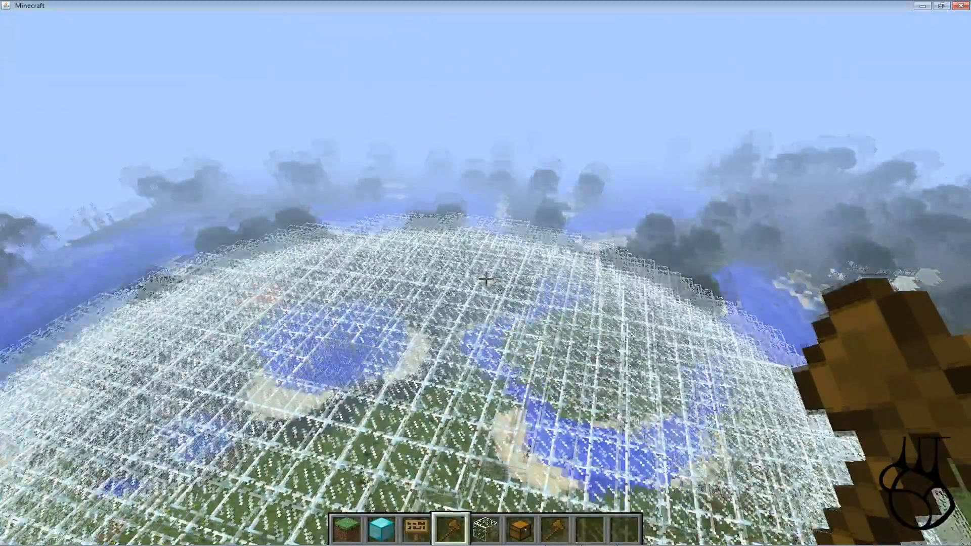
key("5")
key("w")
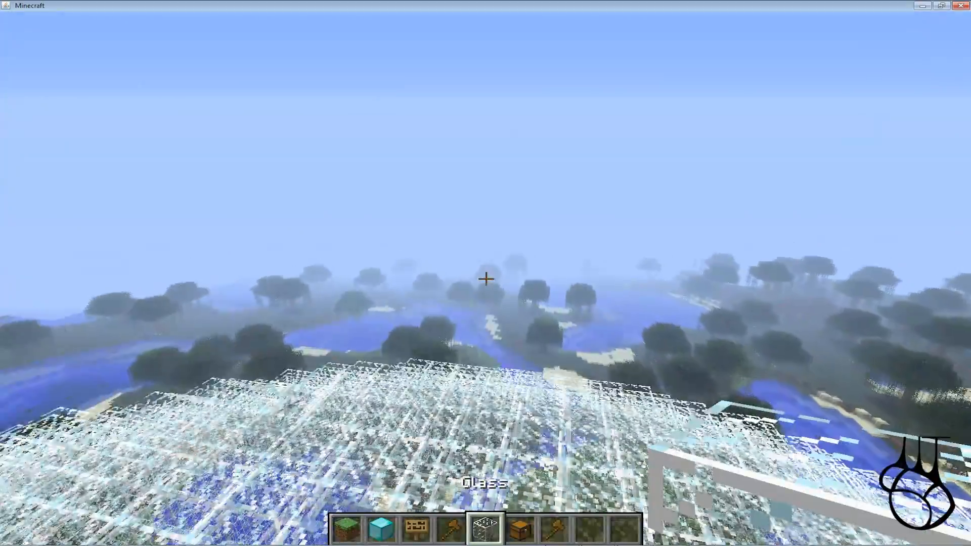
key("w")
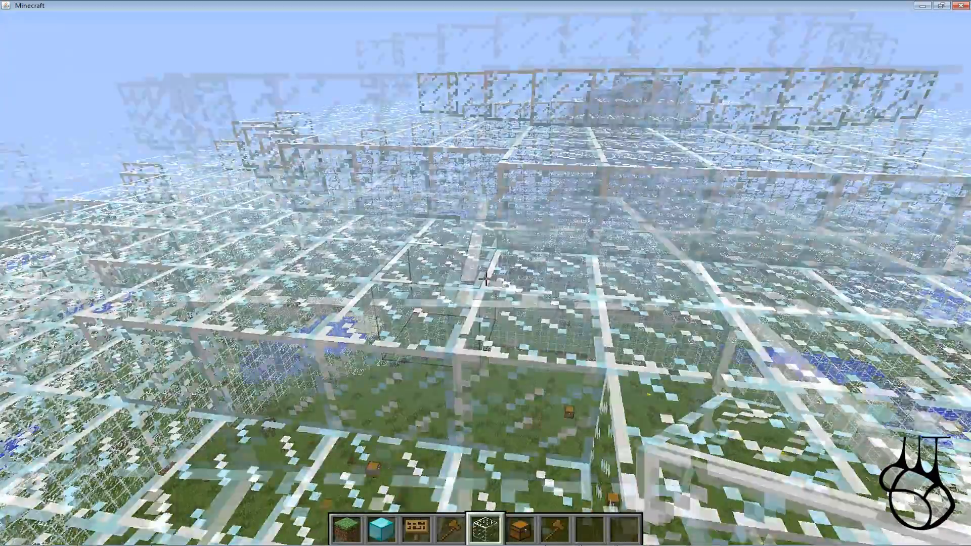
key("space")
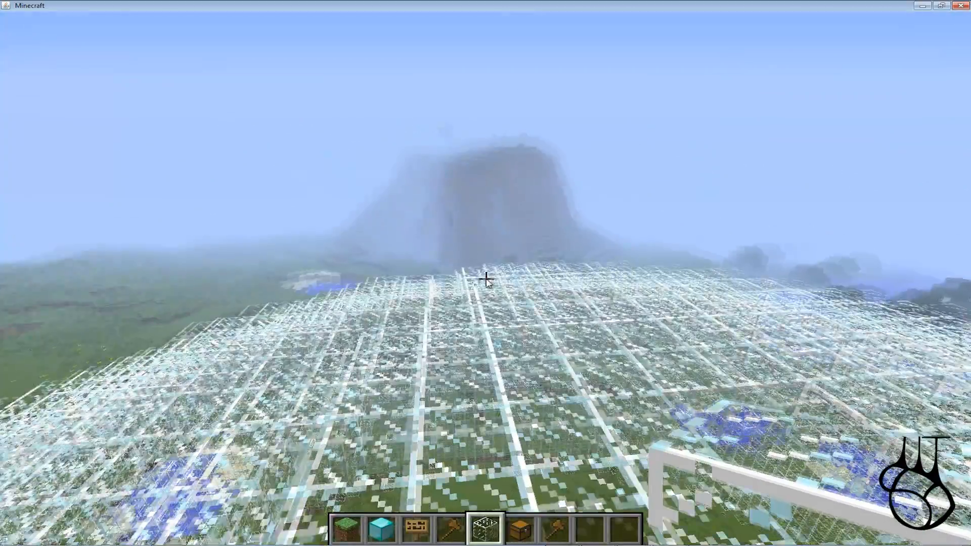
key("t")
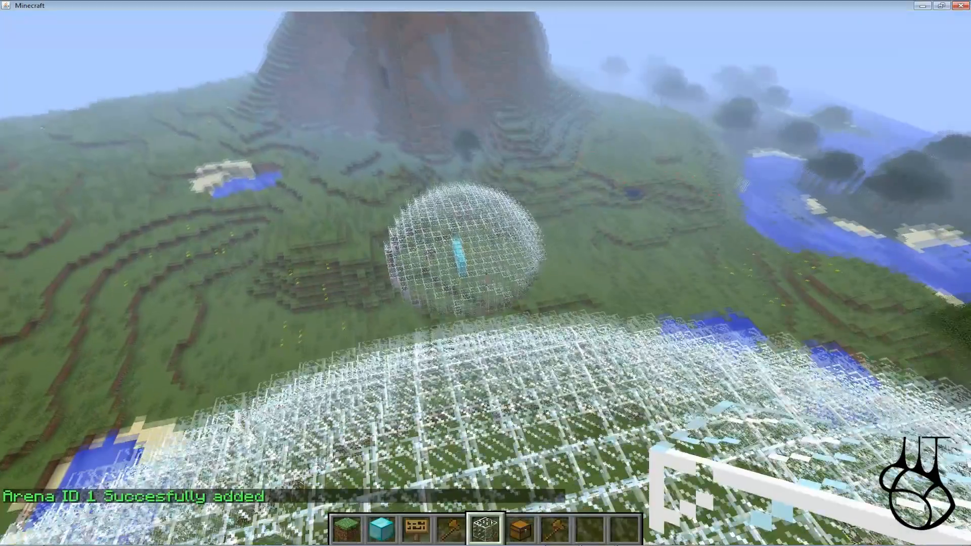
- Fly into the large glass sphere and come down on the grass near the chests
key("w")
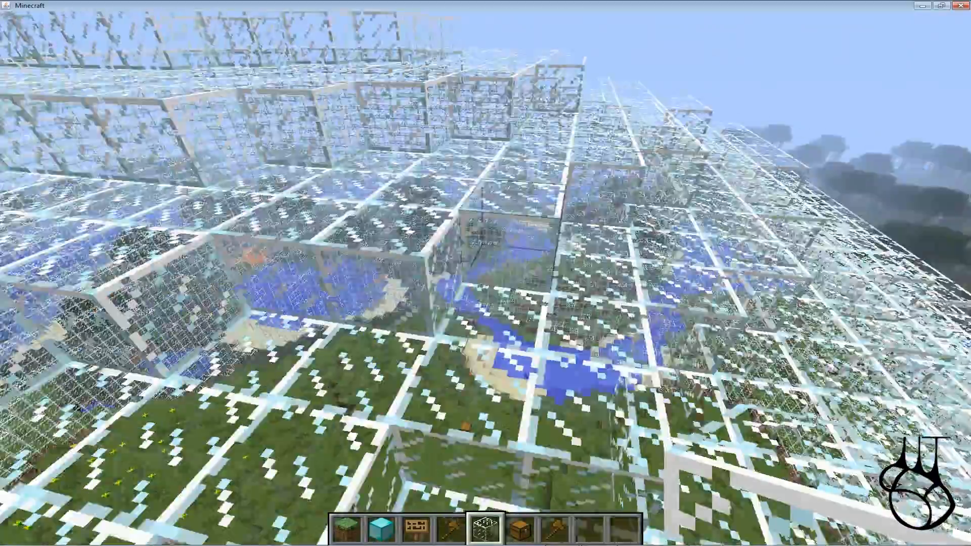
key("w")
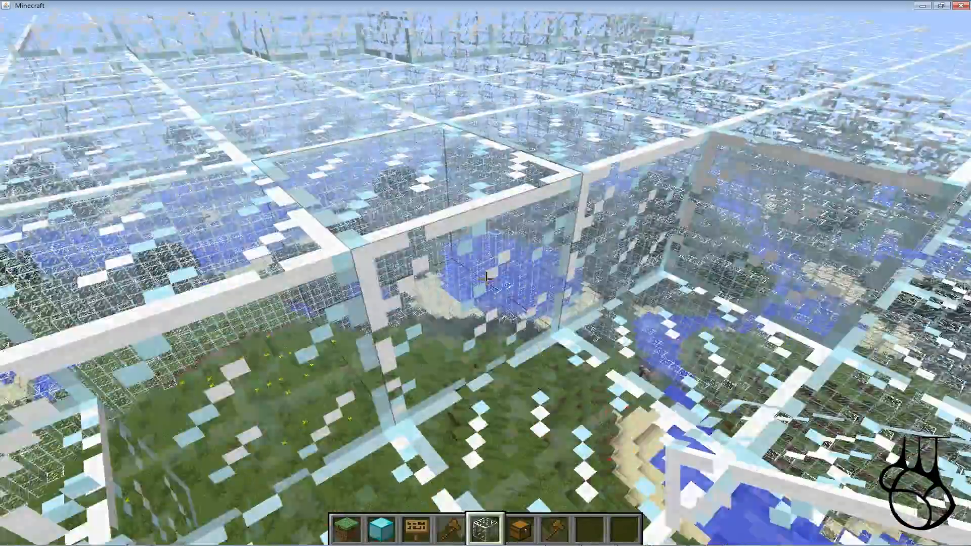
key("space")
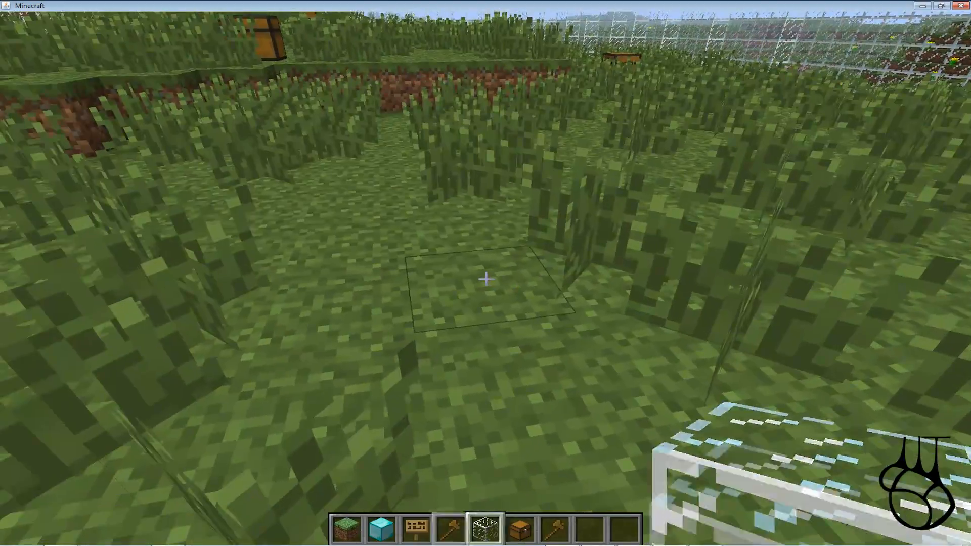
- Try to place a Diamond Block on the grass inside the arena
key("2")
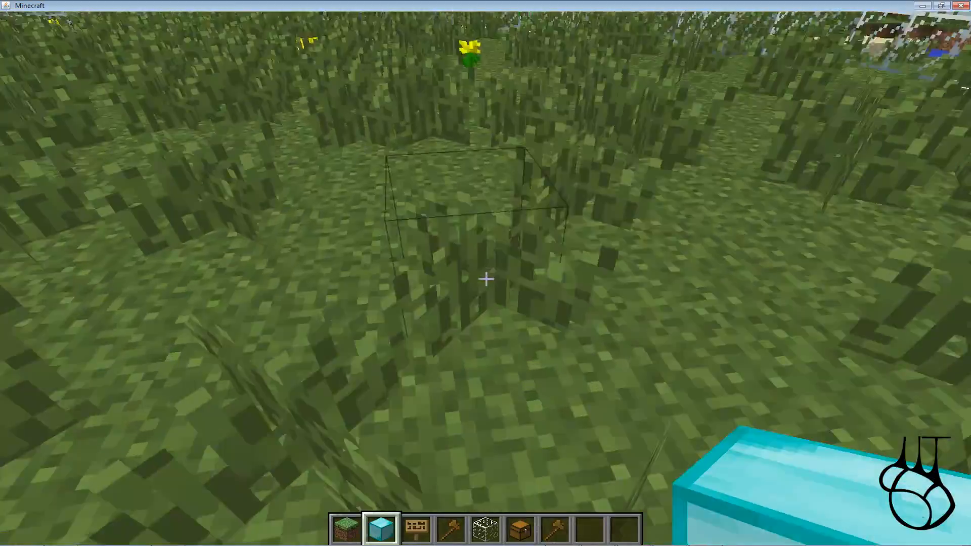
left_click(486, 279)
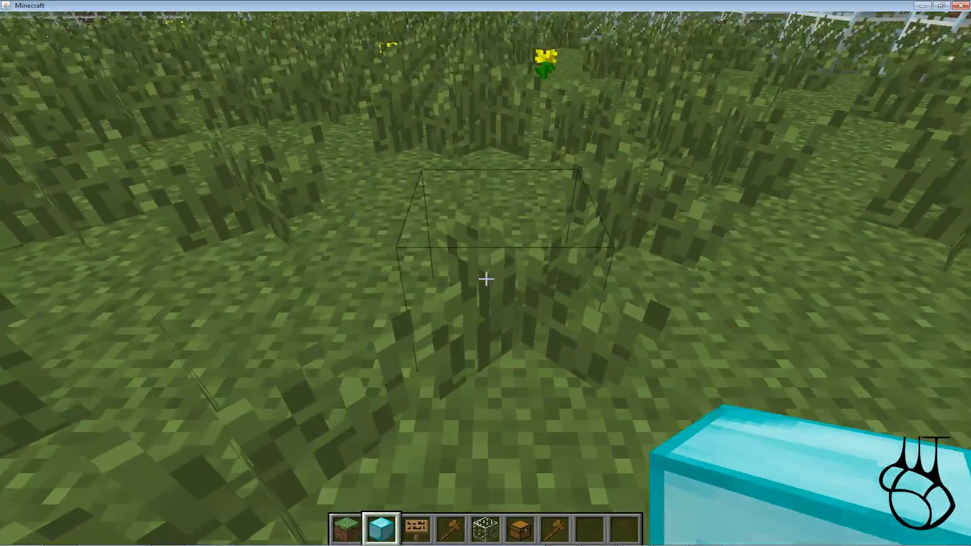
left_click(486, 279)
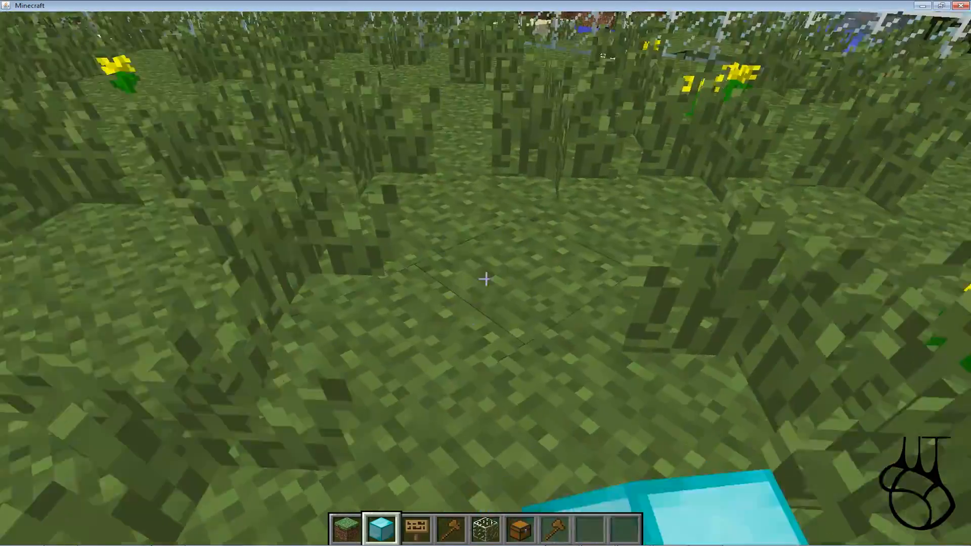
right_click(486, 279)
left_click(485, 279)
right_click(486, 279)
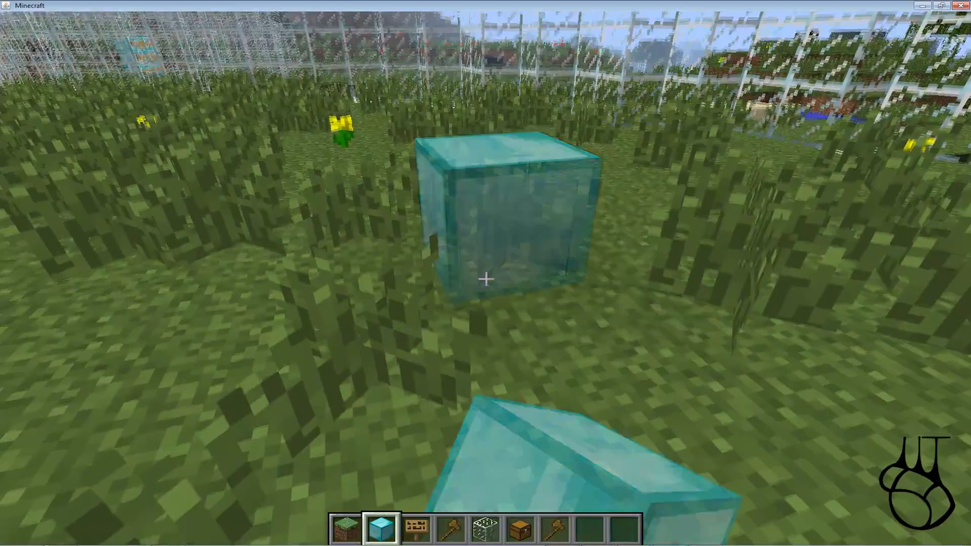
left_click(486, 279)
right_click(486, 279)
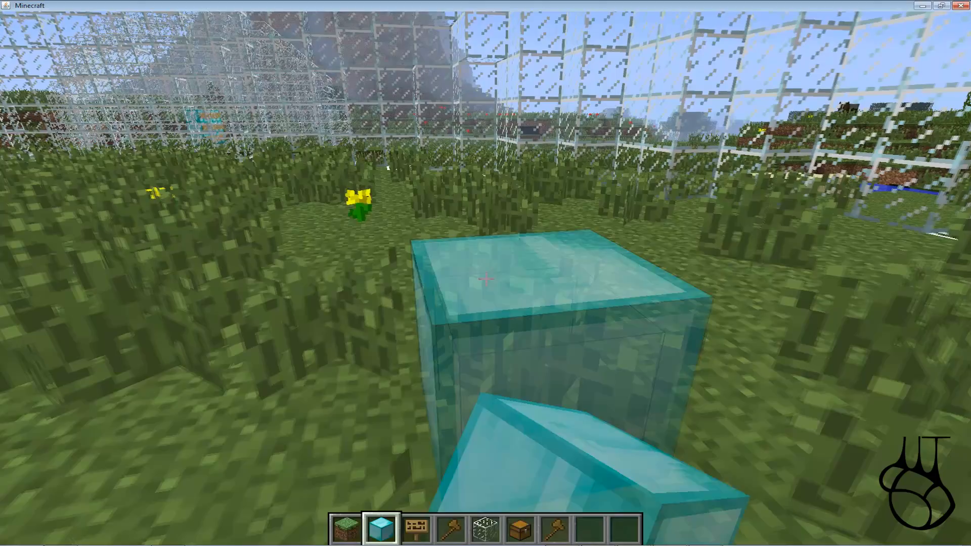
left_click(486, 278)
- Disable all Survival Games arenas with the /sg disable chat command
key("t")
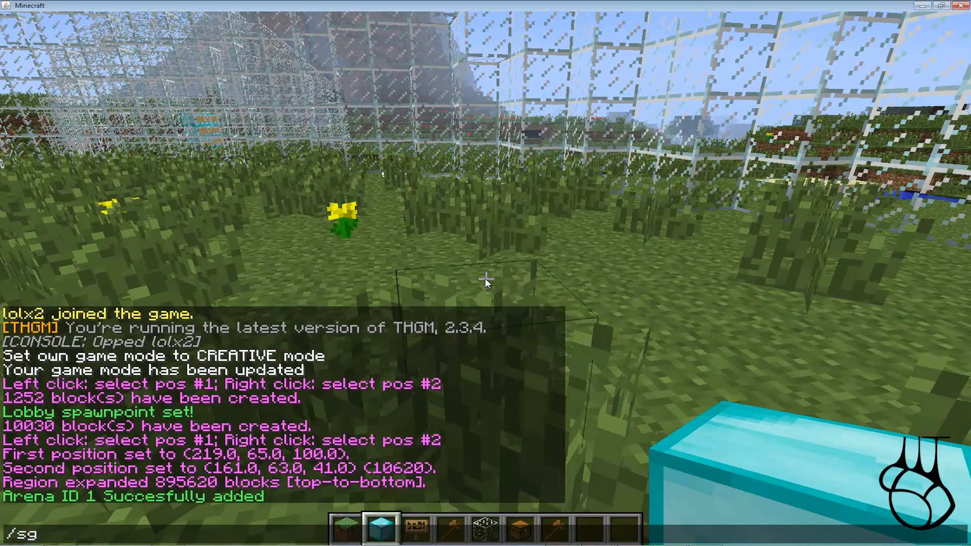
type("/sg disable")
key("Return")
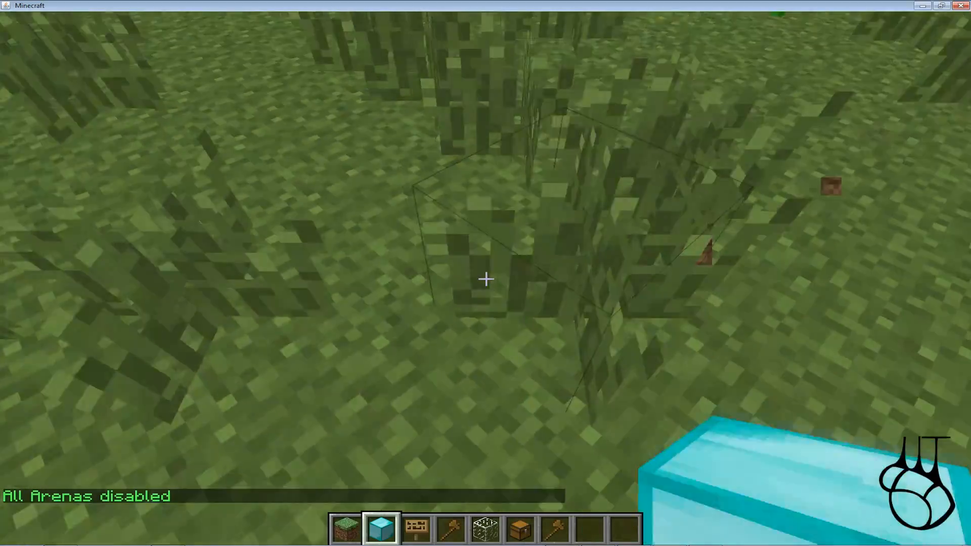
- Place three Diamond Blocks on the arena grass in a spaced row
right_click(486, 279)
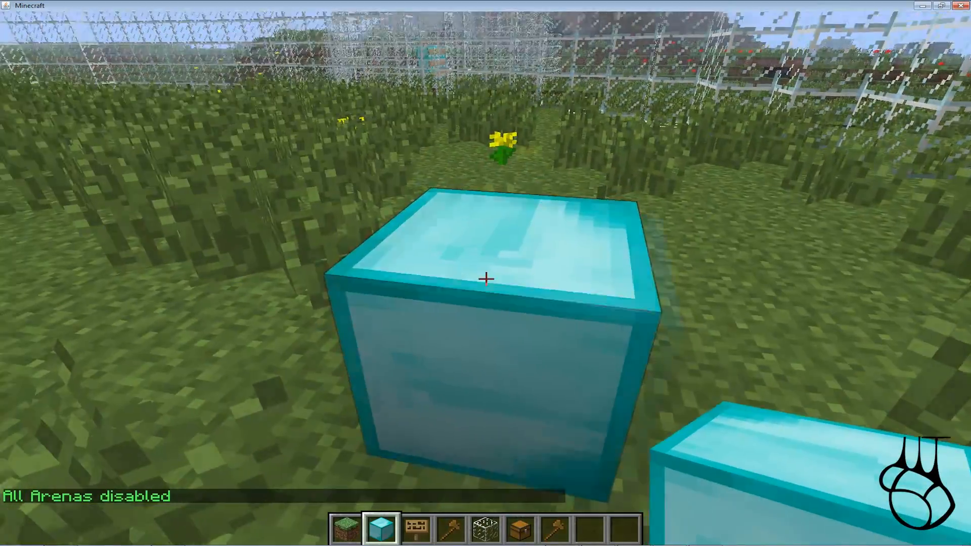
left_click(486, 279)
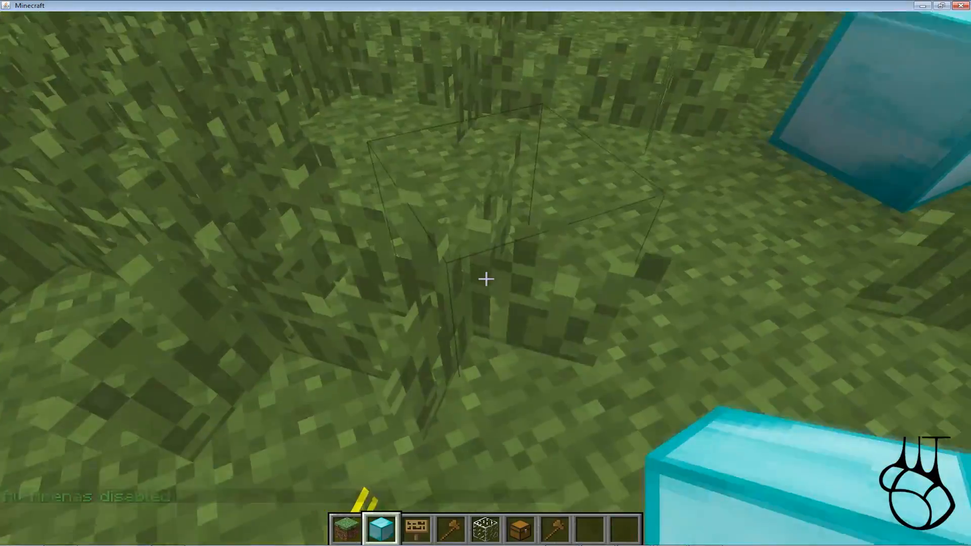
right_click(486, 279)
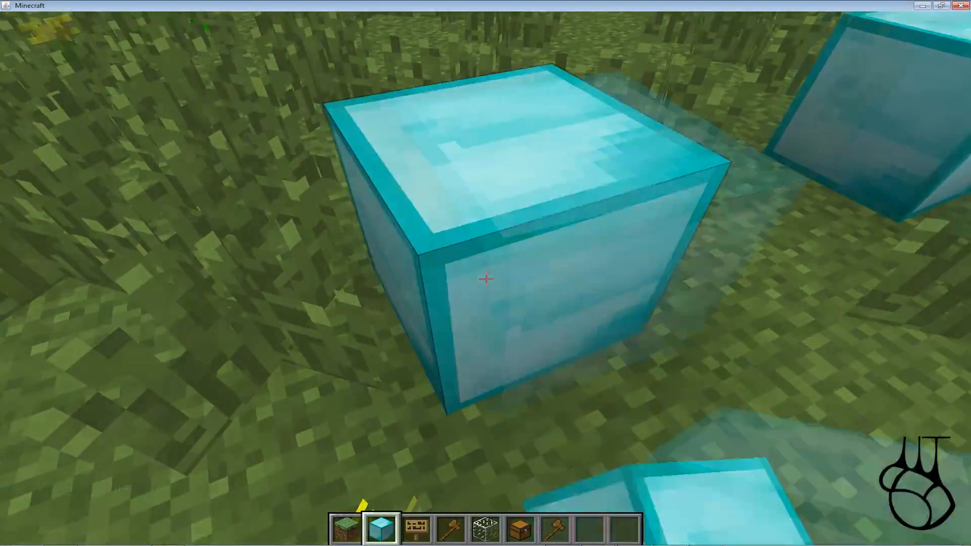
left_click(486, 279)
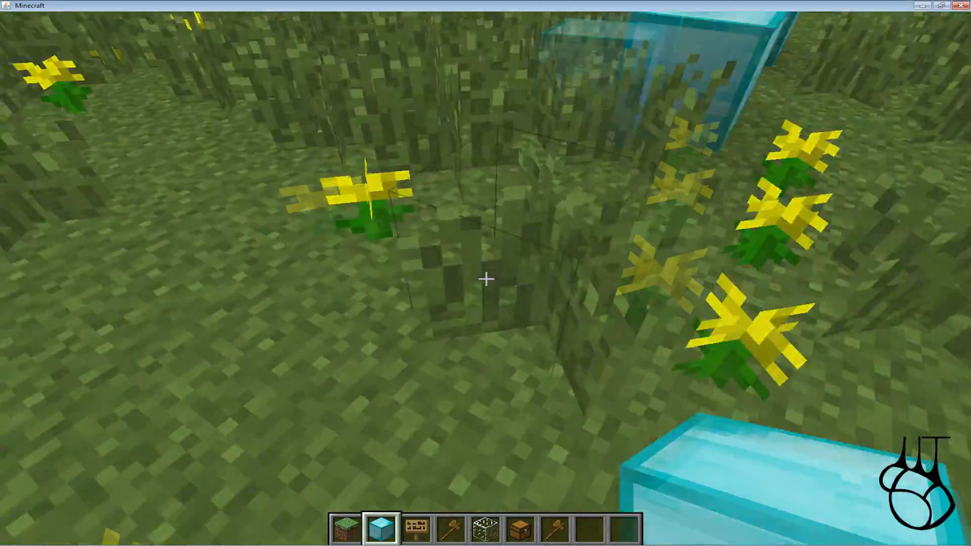
right_click(486, 279)
- Get up onto a Diamond Block at one end of the row, facing the arena's chests
key("w")
key("space")
key("space")
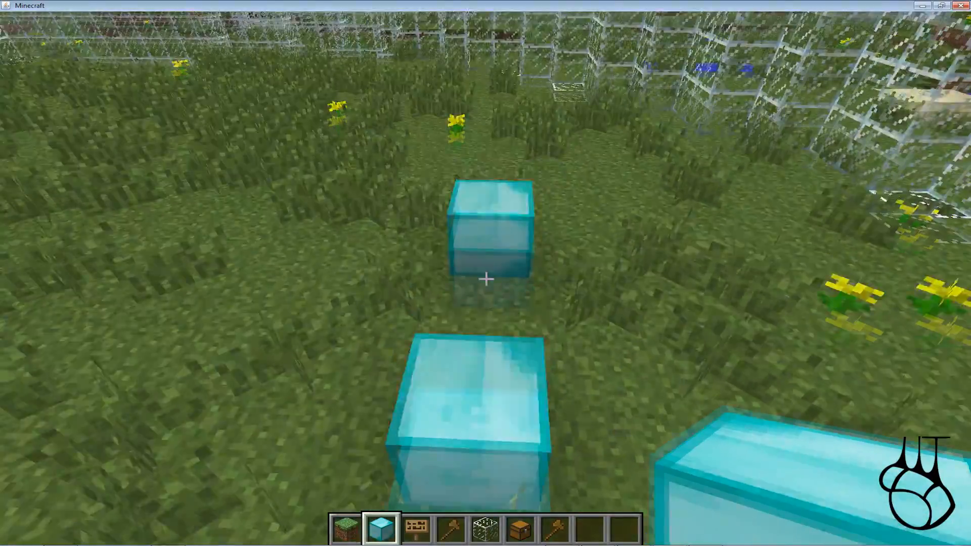
key("w")
key("space")
key("space")
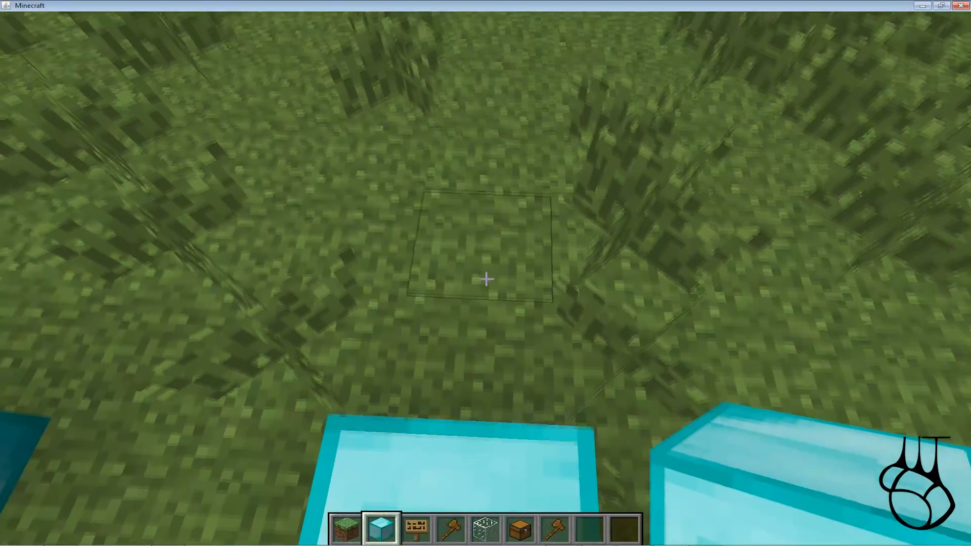
right_click(486, 278)
key("w")
key("space")
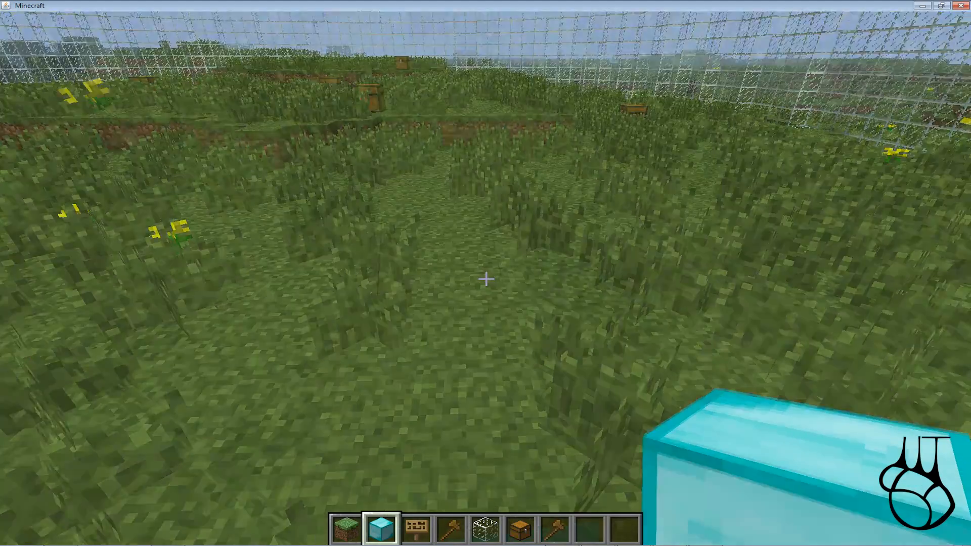
- List the available Survival Games chat commands to find the one for setting arena spawns
key("t")
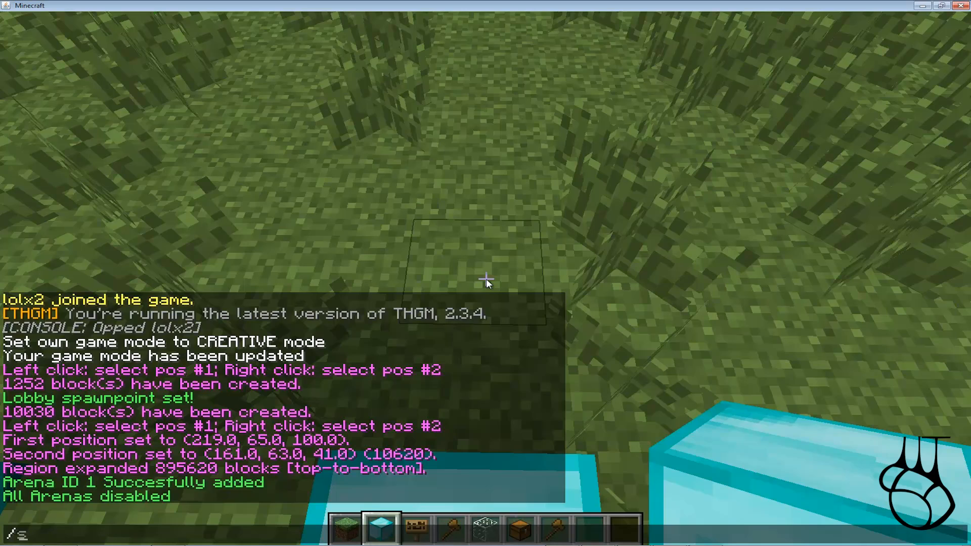
type("lp")
key("Return")
- Set the arena's first spawn point on the first Diamond Block with /sg setspawn next
key("t")
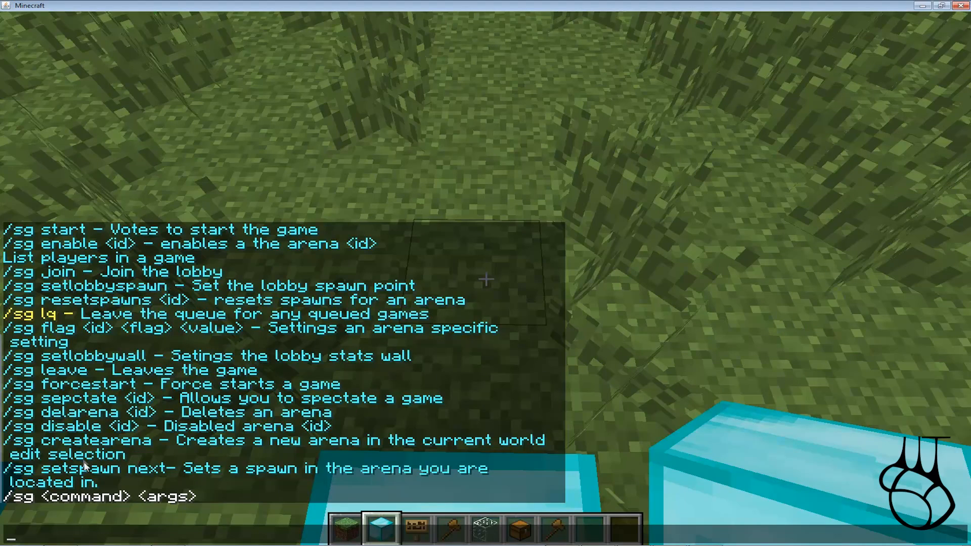
key("Escape")
type("t/sg setspawn next")
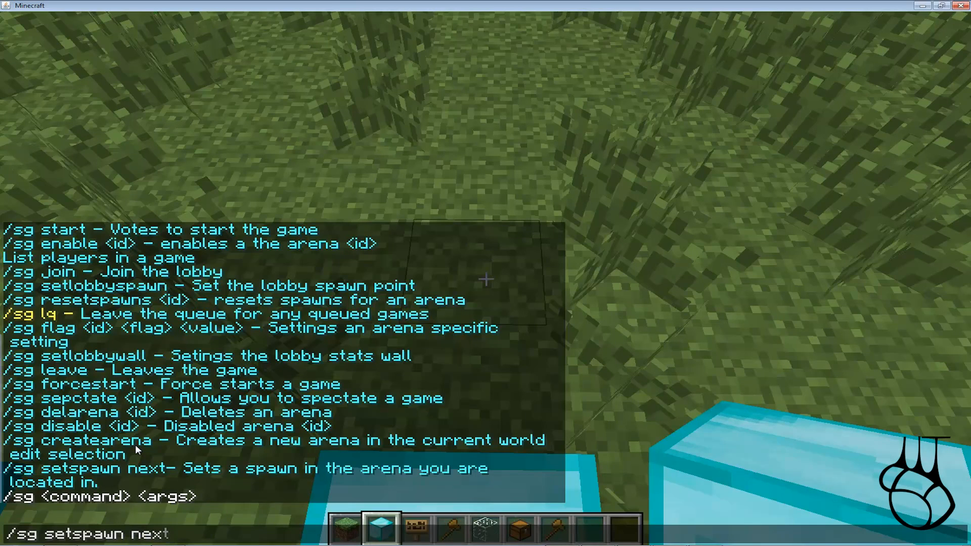
key("Return")
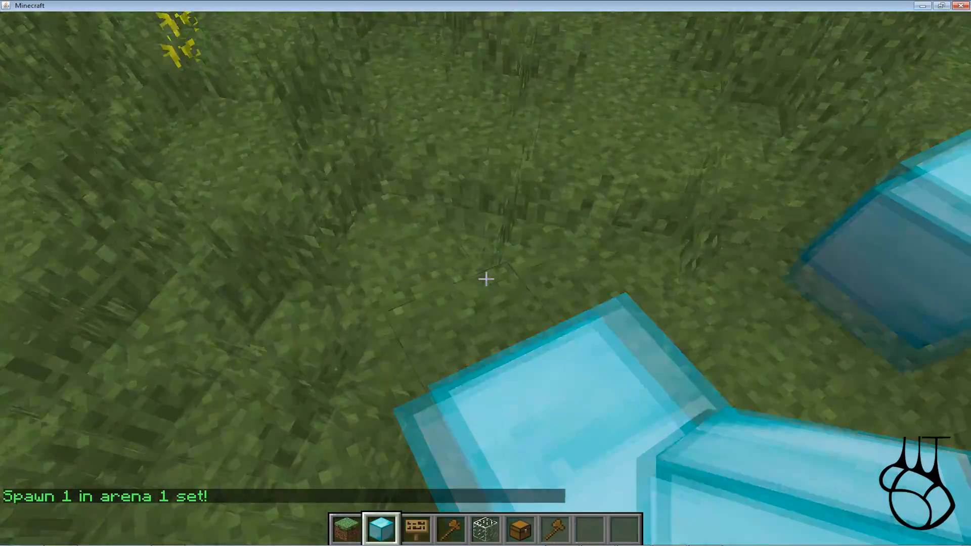
- Set the arena's second spawn point on the next Diamond Block, facing the chests, with /sg setspawn next
key("t")
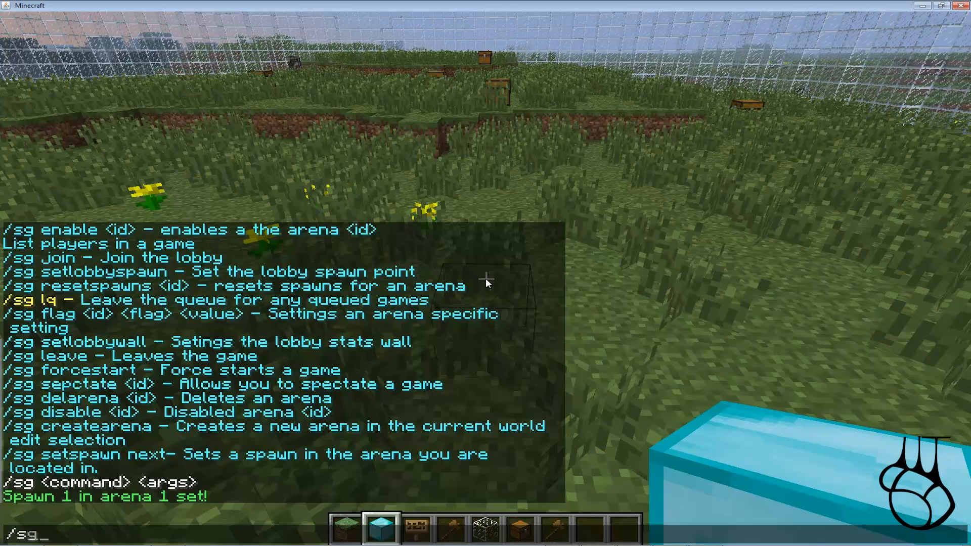
type("/sg setspawn next")
key("Return")
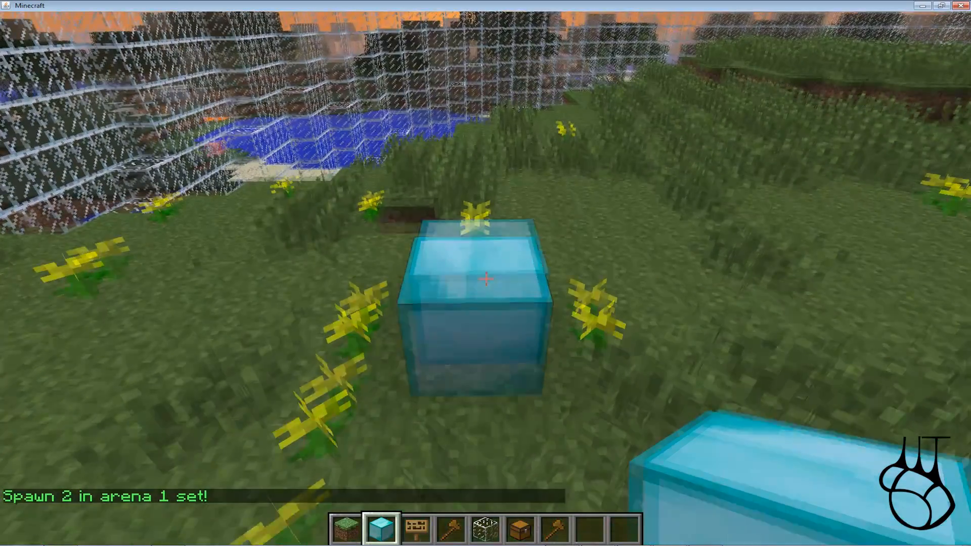
- Move onto the third Diamond Block and set the arena's third spawn point with /sg setspawn next
key("w")
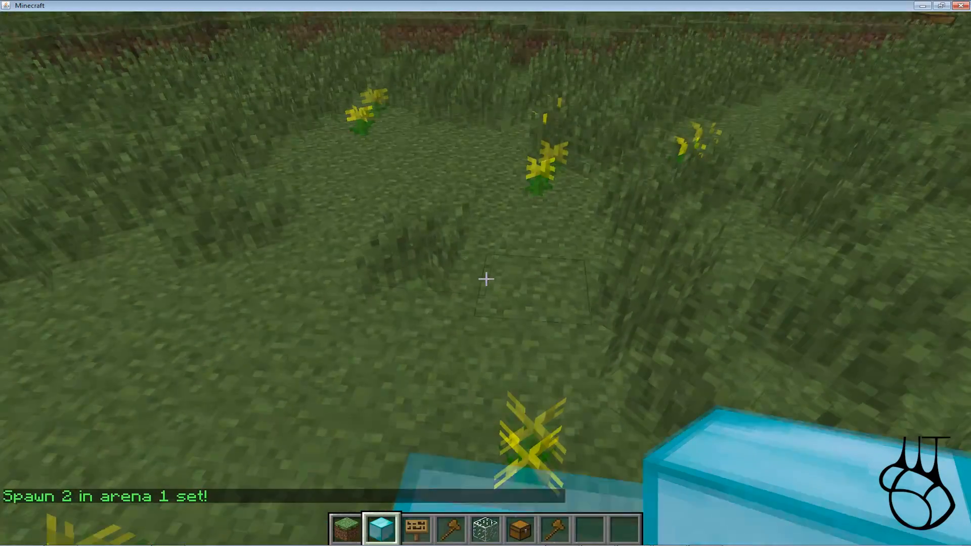
key("t")
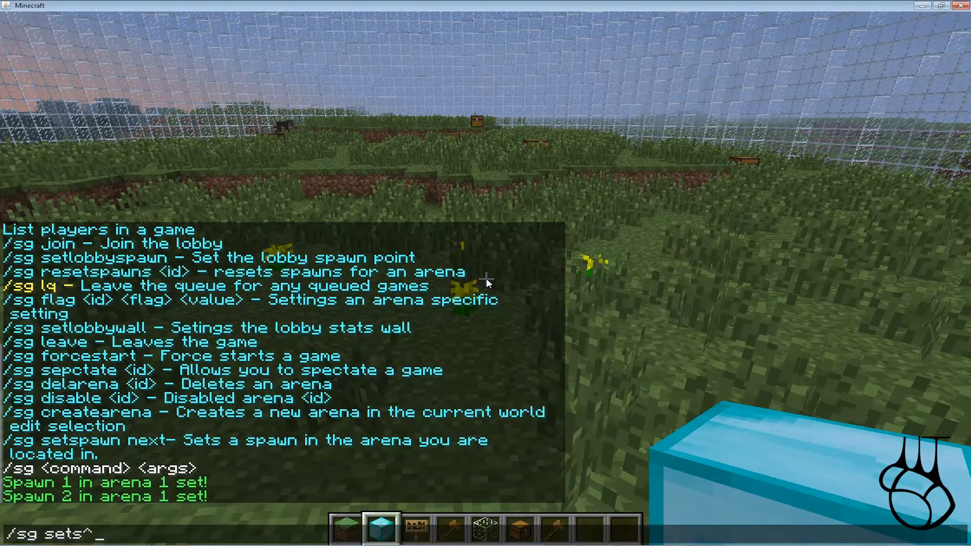
type("/sg setspawn next")
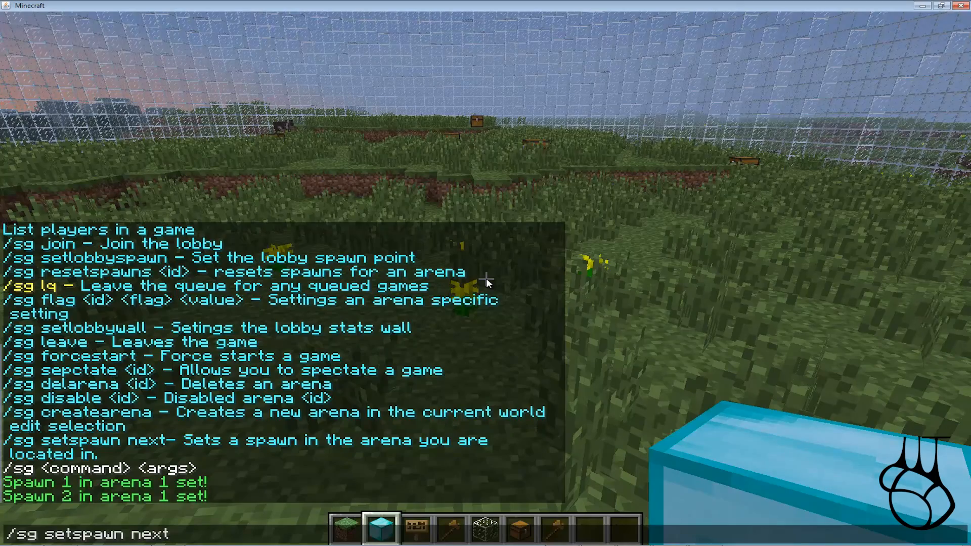
key("Return")
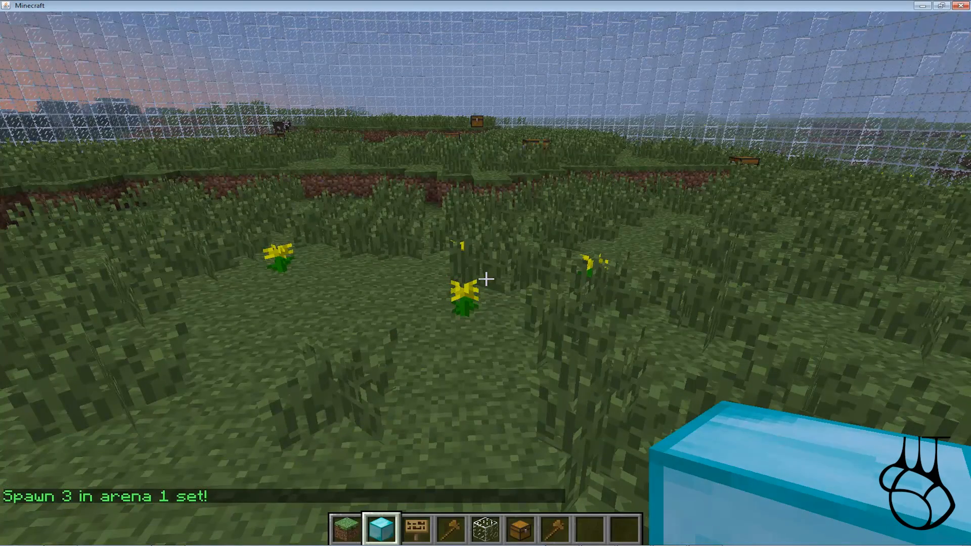
- Fly around inside the arena to look over its chests, glass shell and Diamond Block spawns
key("space")
key("space")
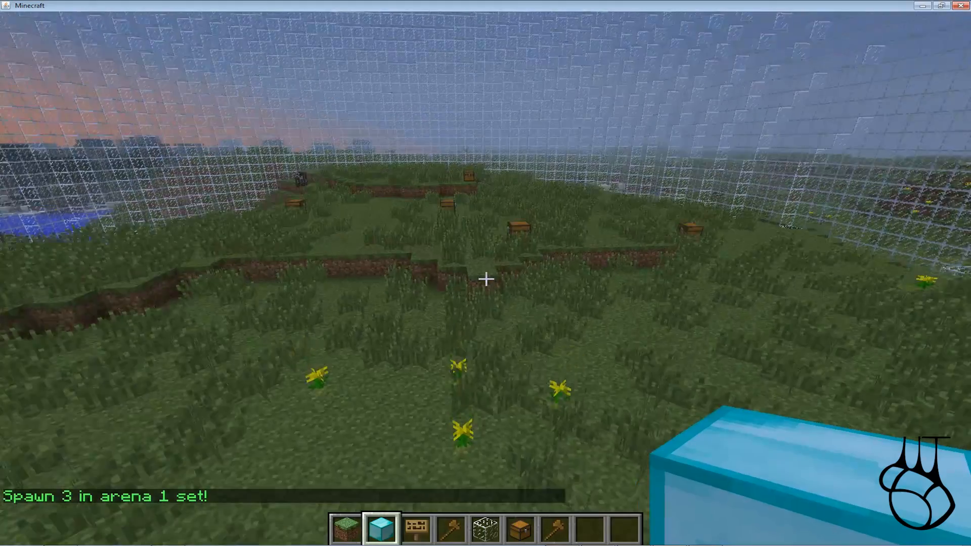
key("space")
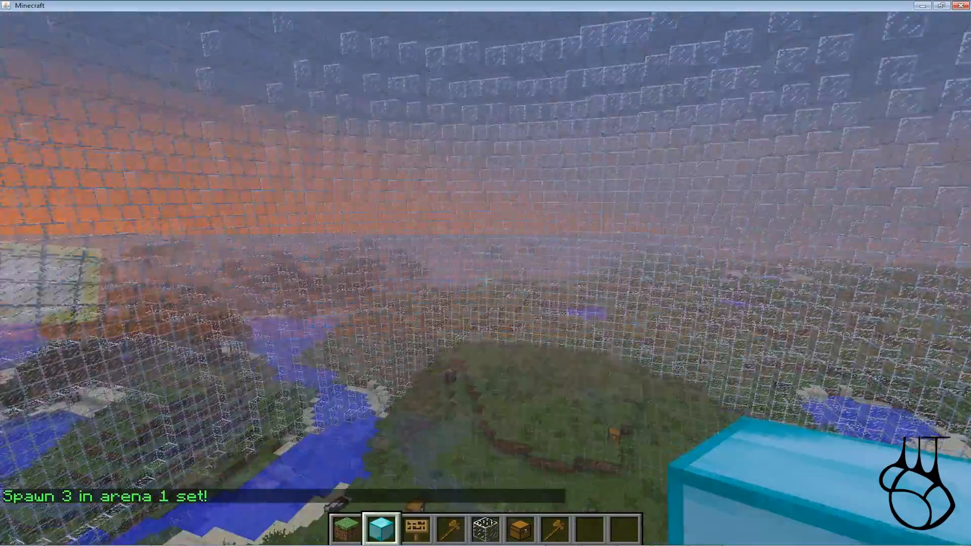
key("space")
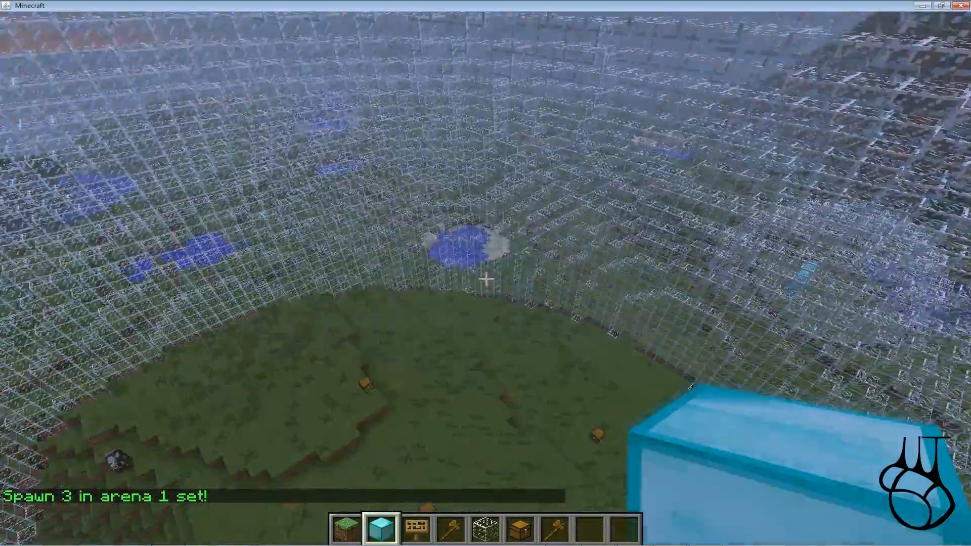
key("shift")
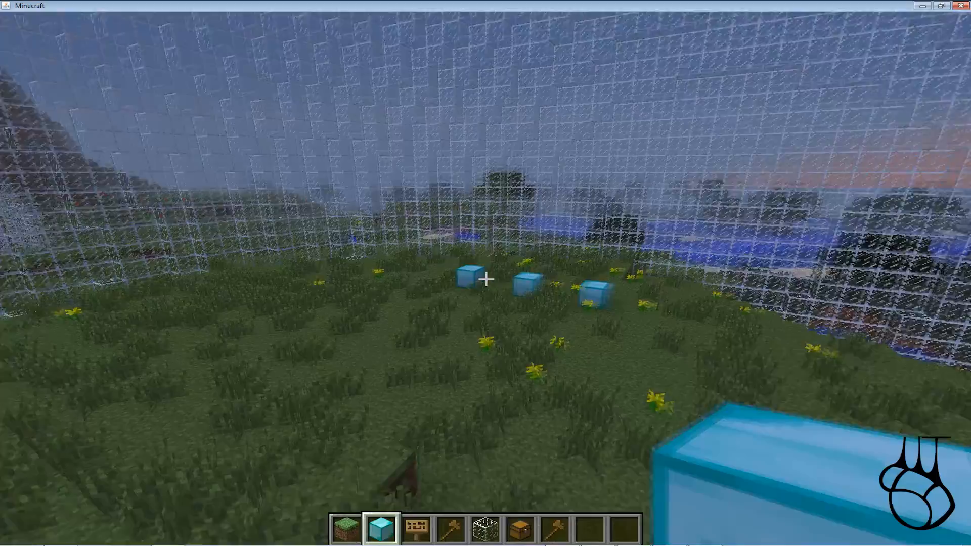
key("w")
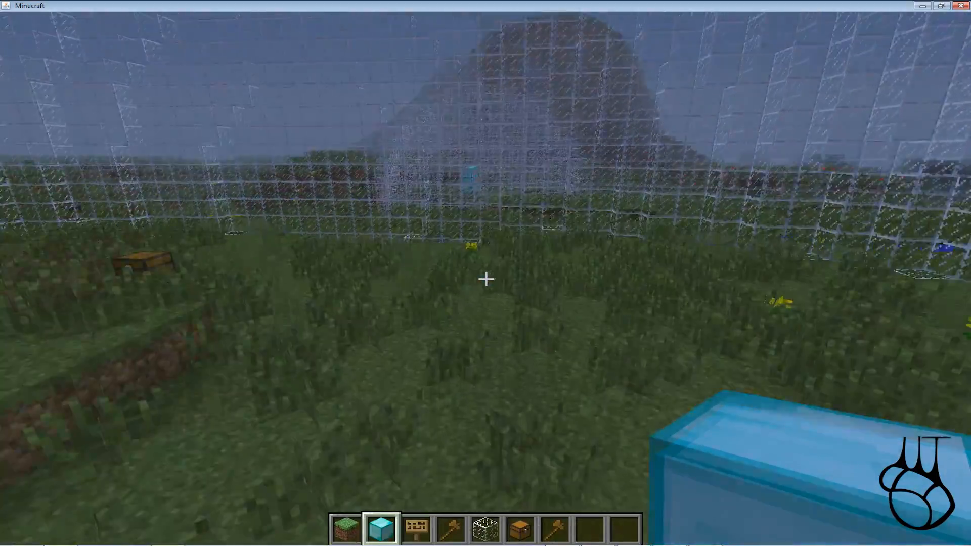
key("w")
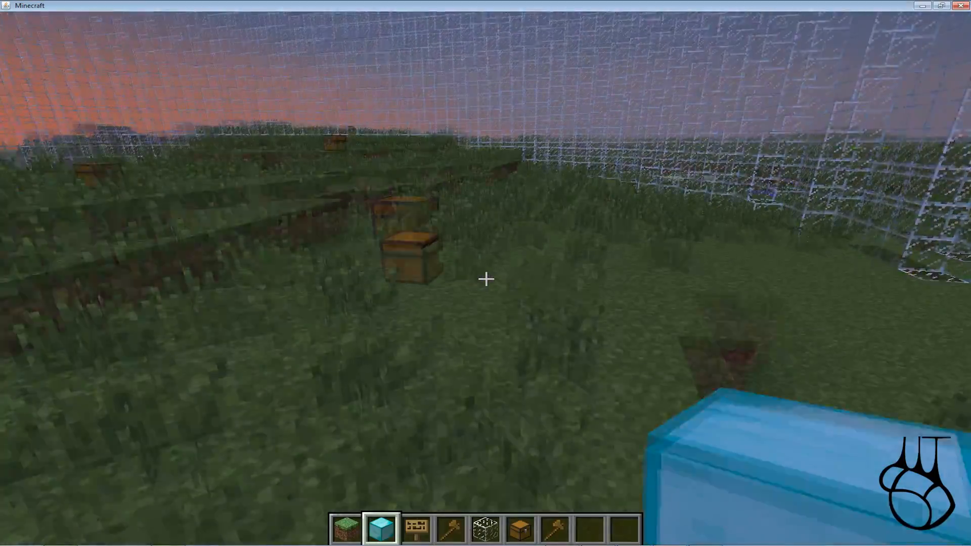
- Join the lobby with /sg join and face the sign wall
key("t")
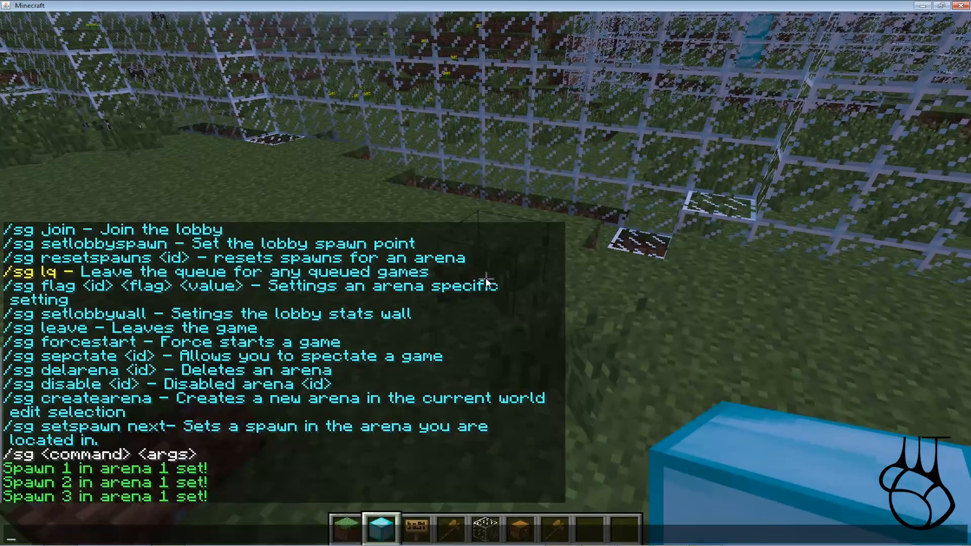
type("/sg join")
key("Return")
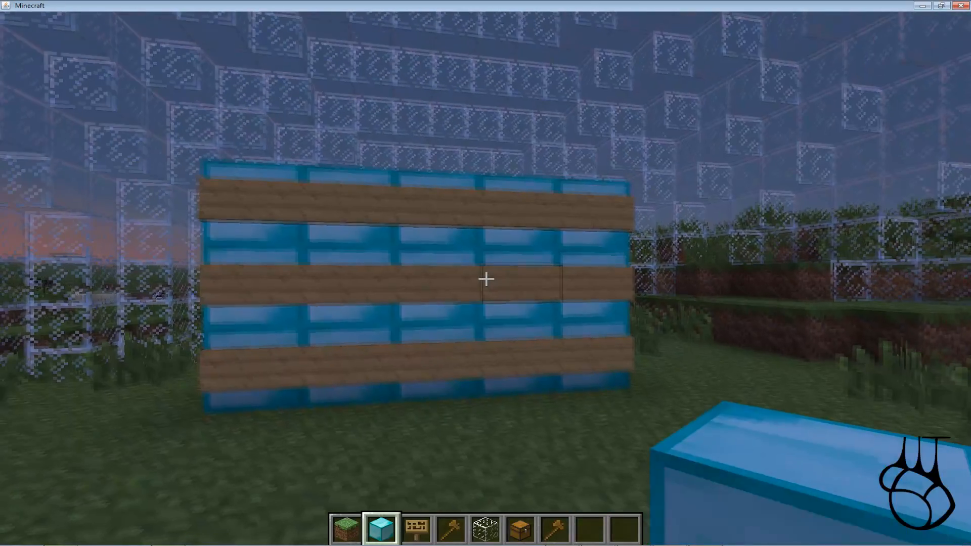
- Select the sign wall from its upper to its lower corner sign with the Wooden Axe and register it with /sg setlobbywall
scroll(485, 278, "down", 2)
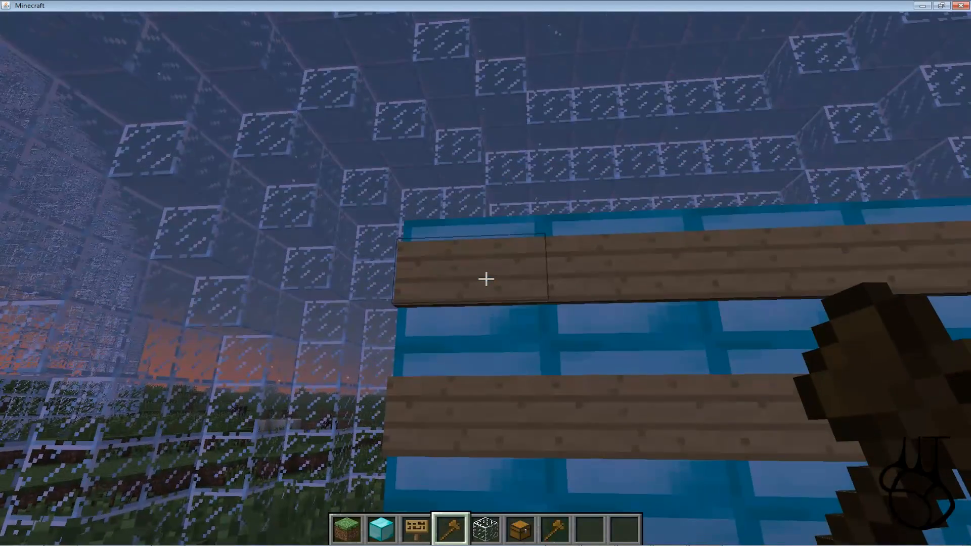
left_click(485, 278)
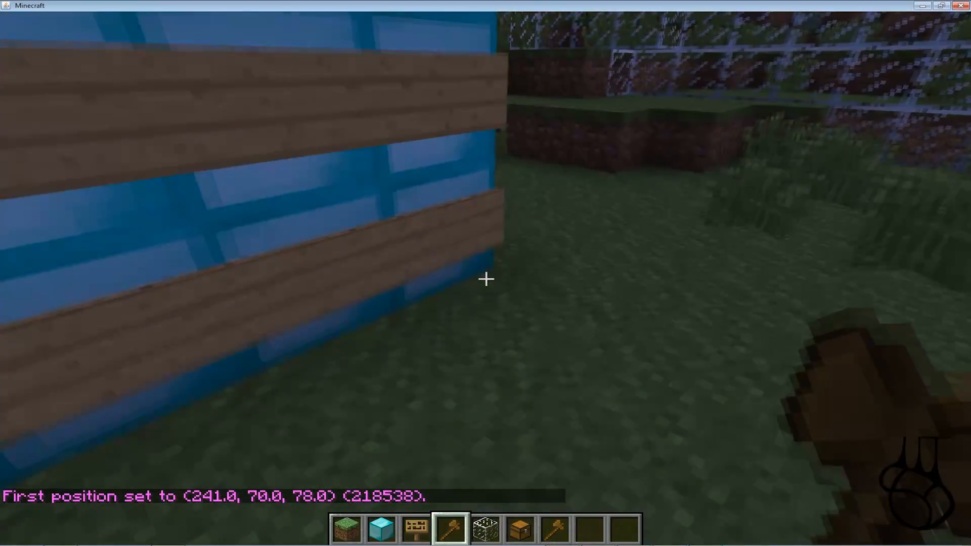
right_click(486, 278)
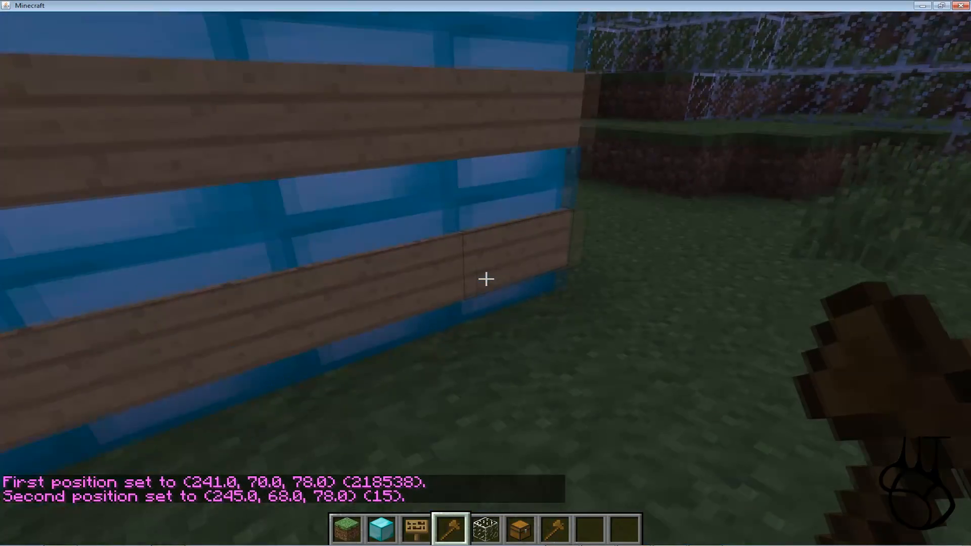
key("t")
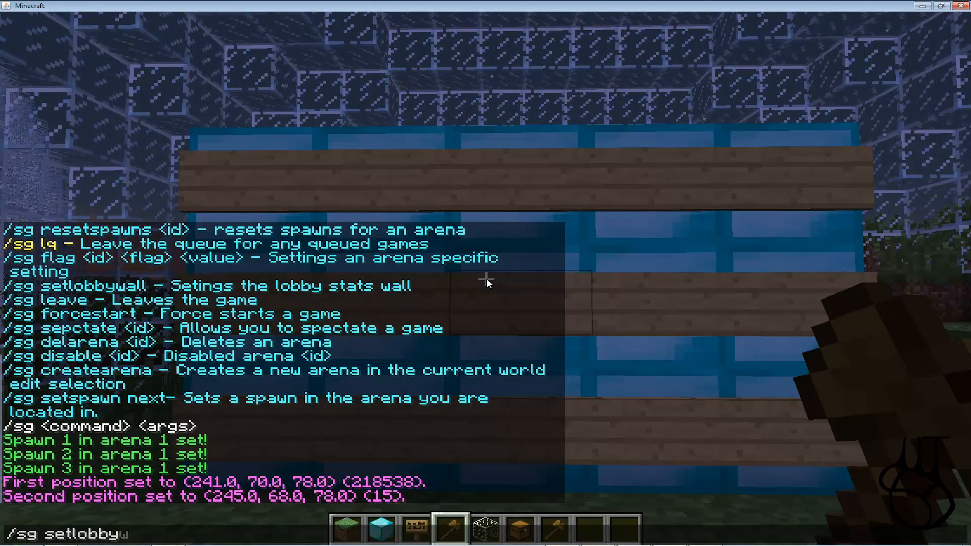
type("/sg setlobbywall")
key("Return")
- Walk up to the lobby wall and try to join Arena 1 through its SurvivalGames sign
key("w")
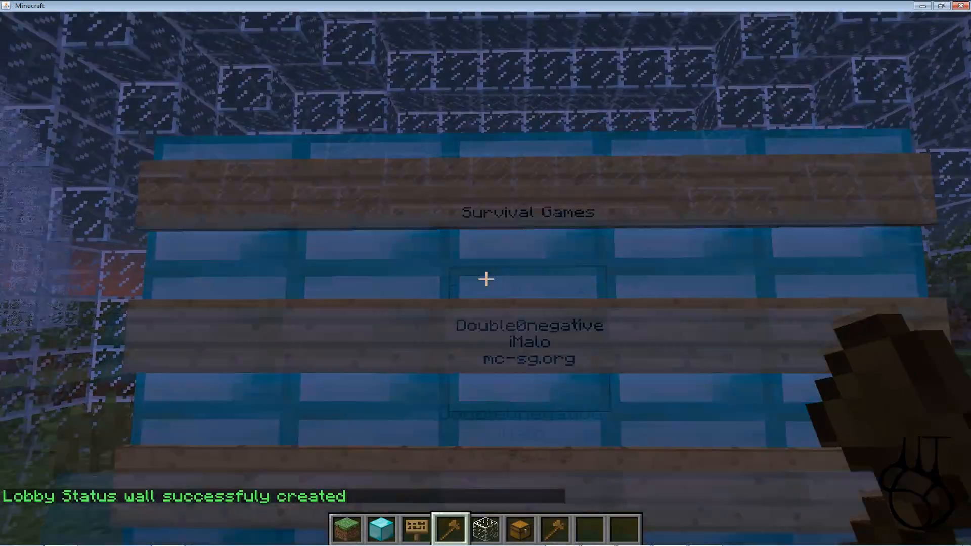
key("s")
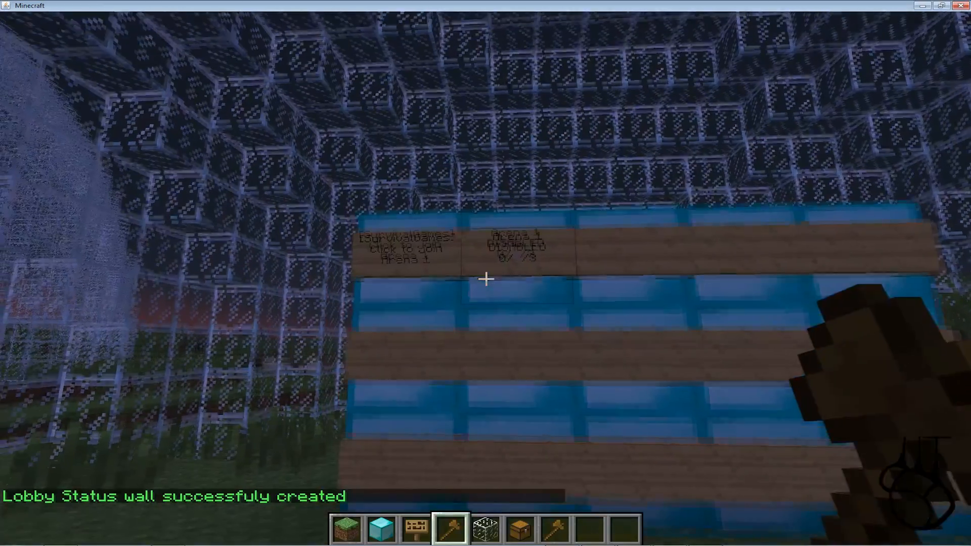
key("w")
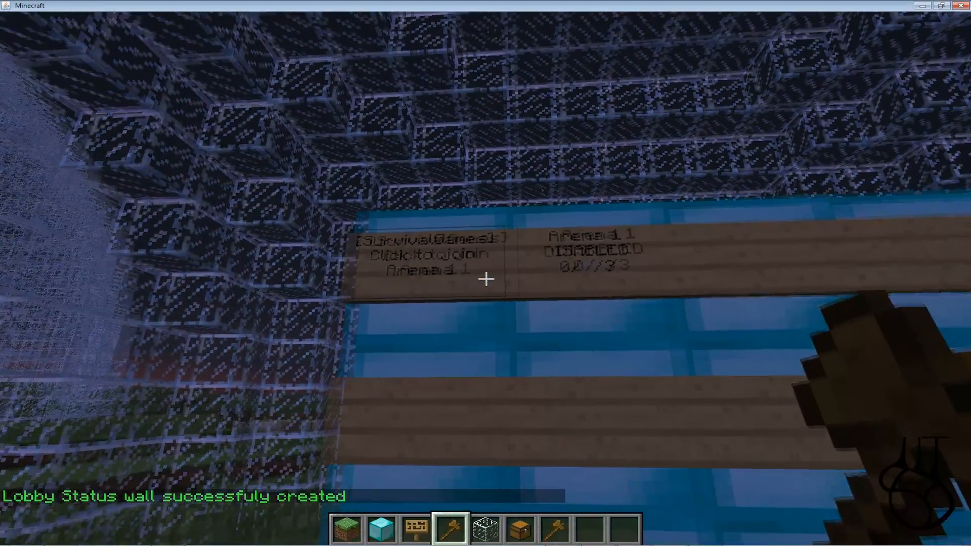
key("d")
key("a")
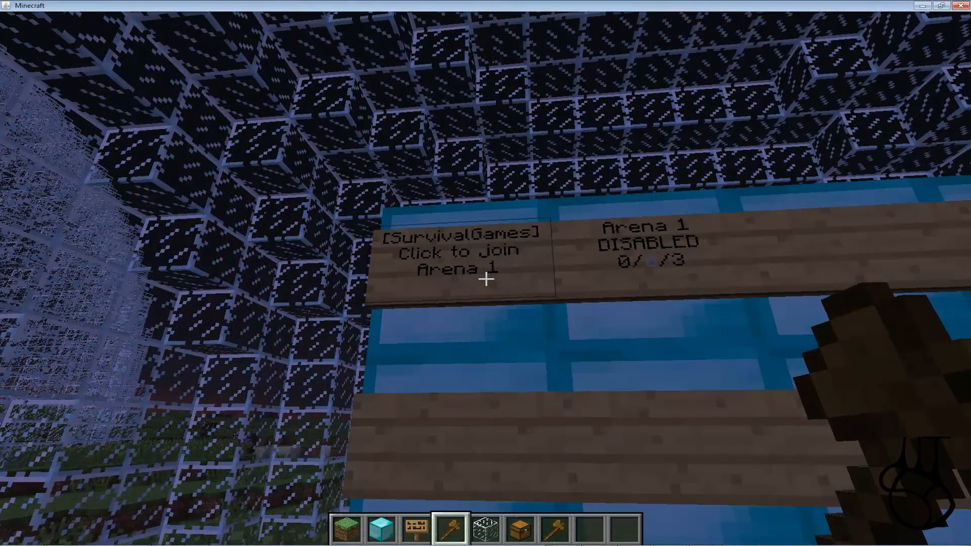
right_click(486, 278)
key("s")
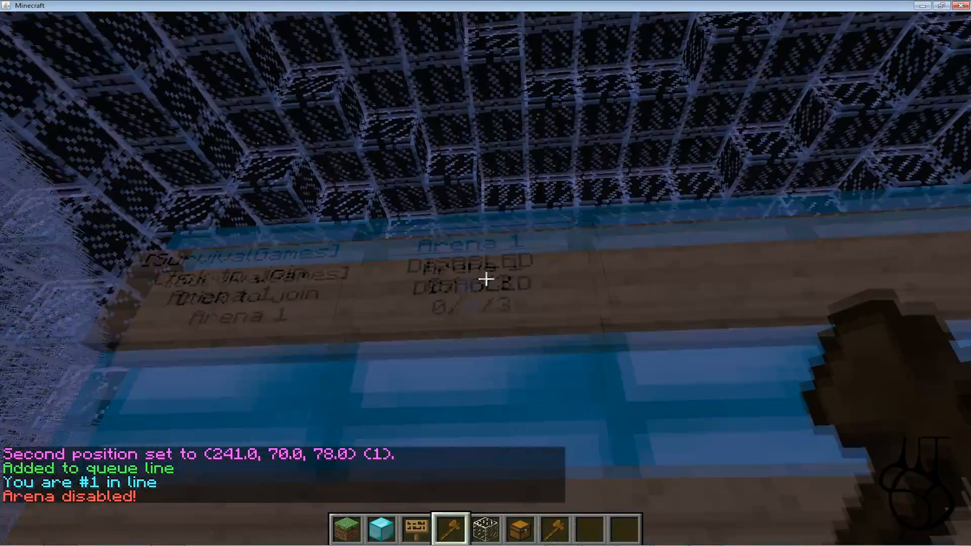
- Enable all arenas with /sg enable
key("t")
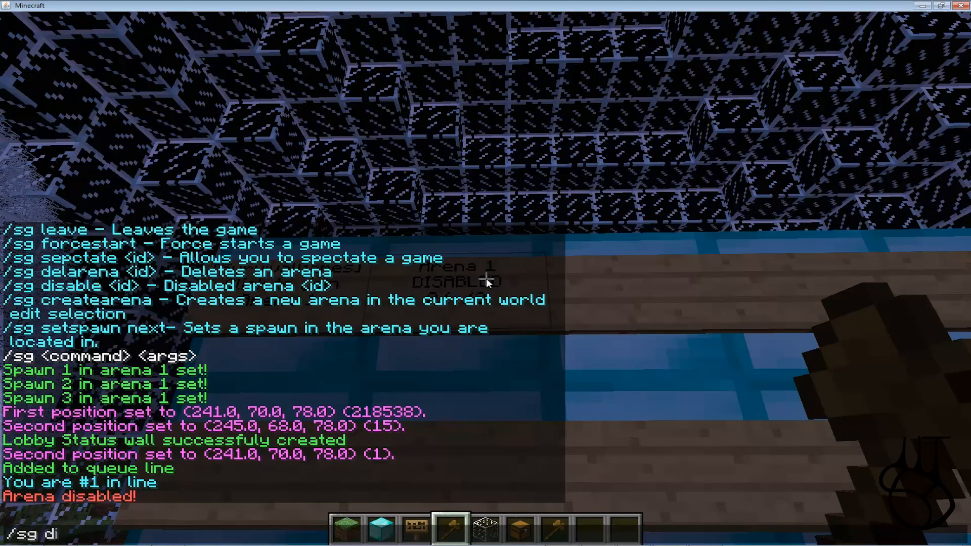
key("BackSpace")
key("BackSpace")
key("Escape")
key("t")
type("/sg enable")
key("Return")
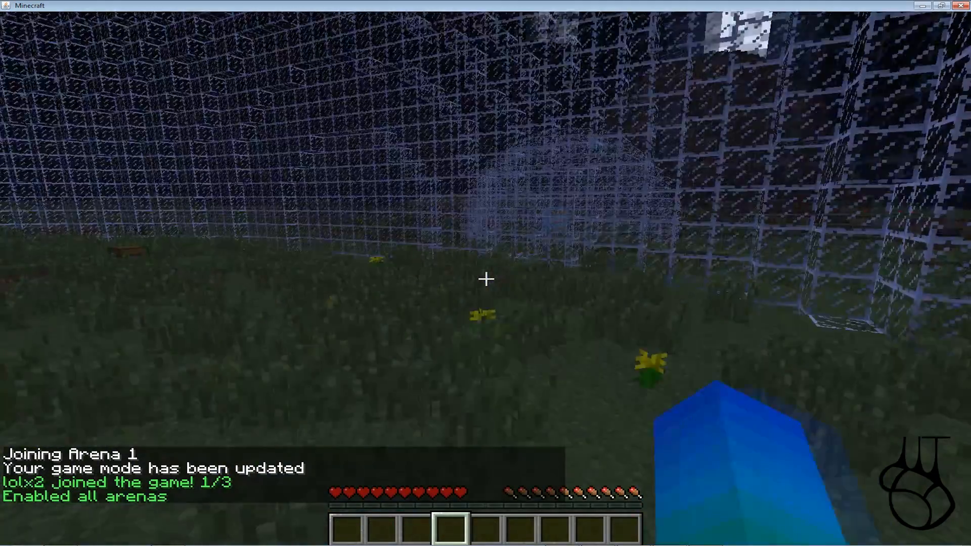
- Leave the arena game with /sg leave and walk up empty-handed to the Arena 1 signs on the lobby wall
key("t")
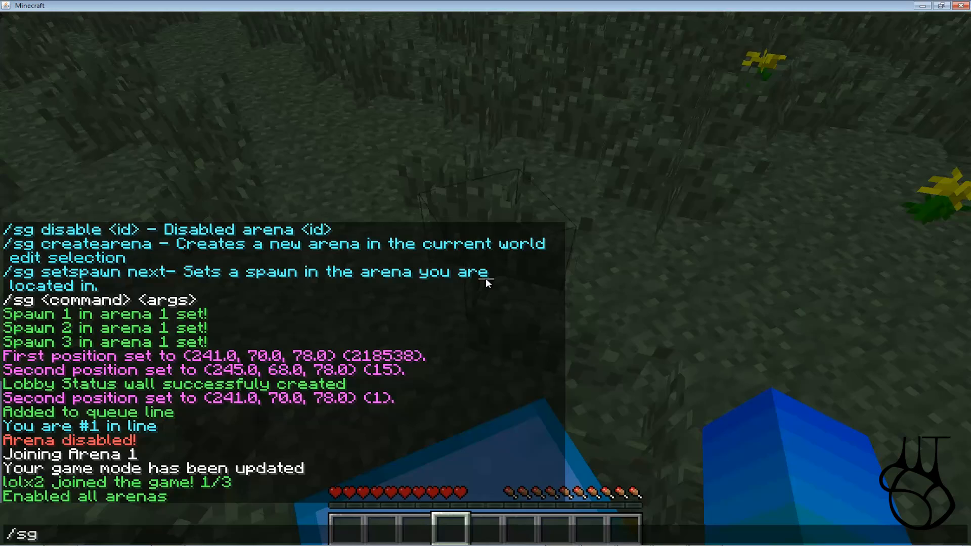
type("/sg leave")
key("Return")
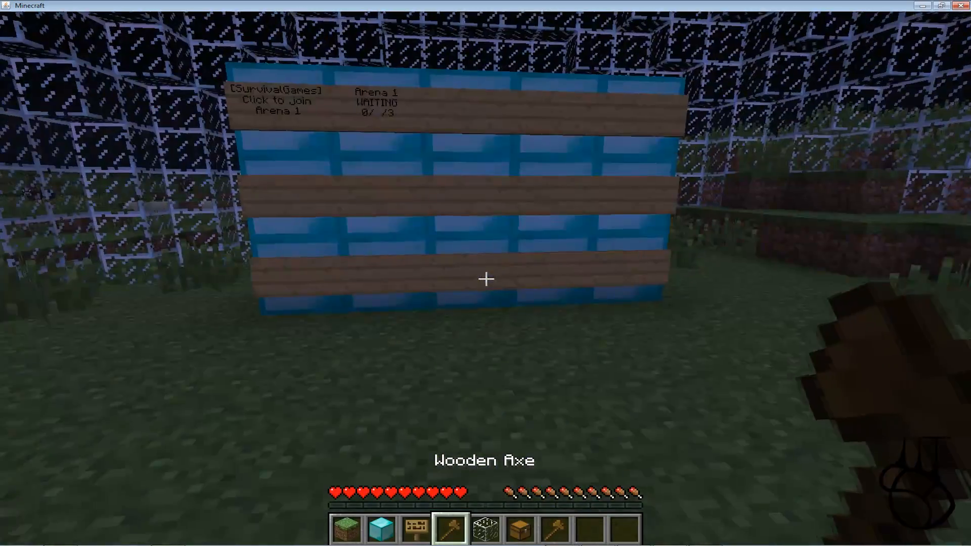
scroll(485, 273, "up", 3)
key("w")
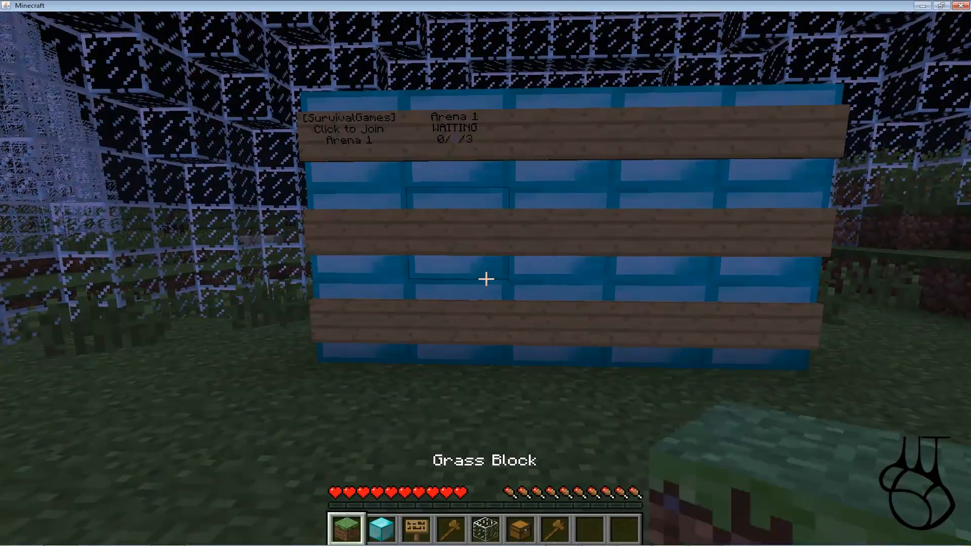
scroll(486, 273, "up", 2)
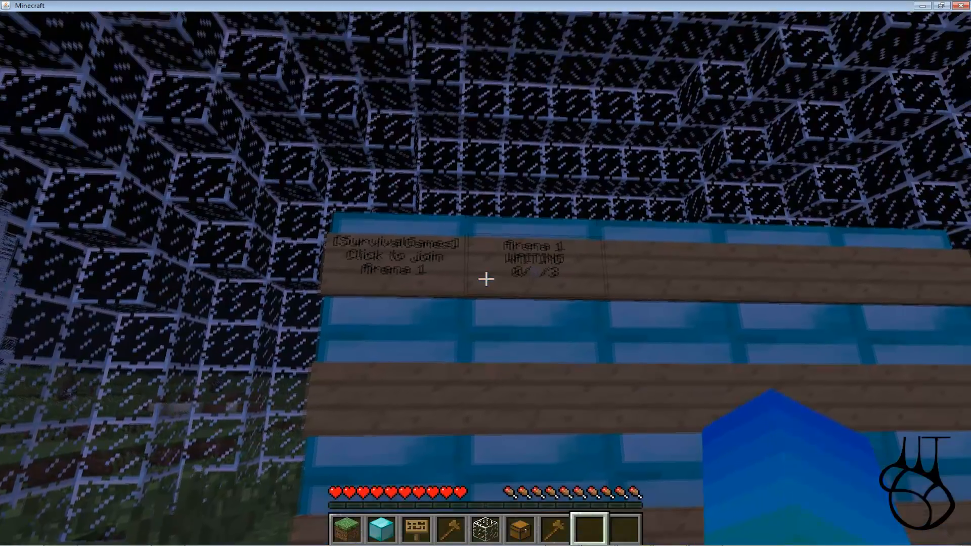
key("a")
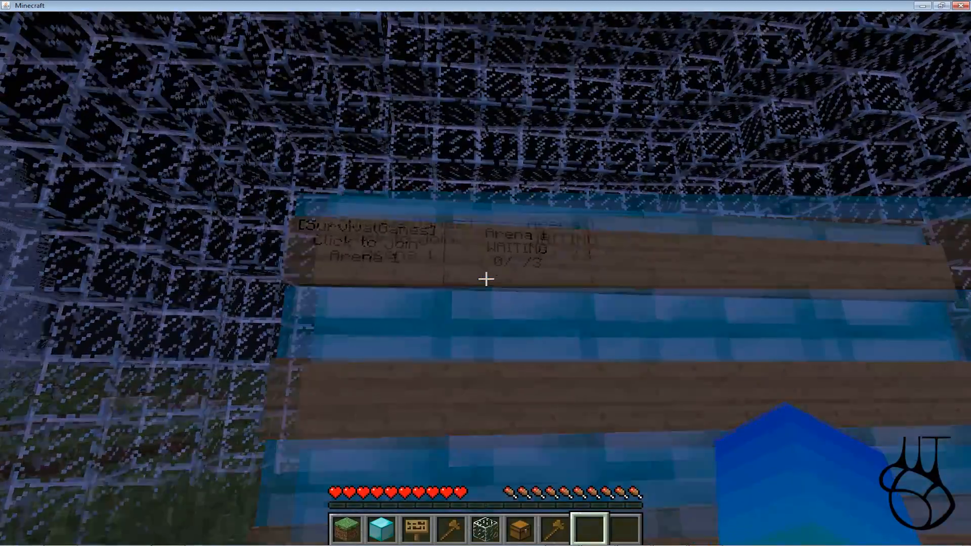
key("w")
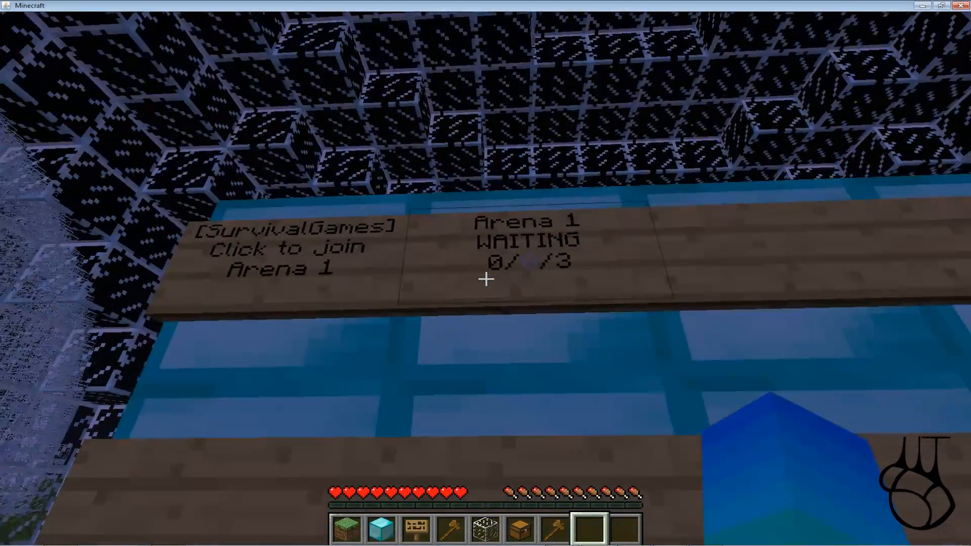
key("s")
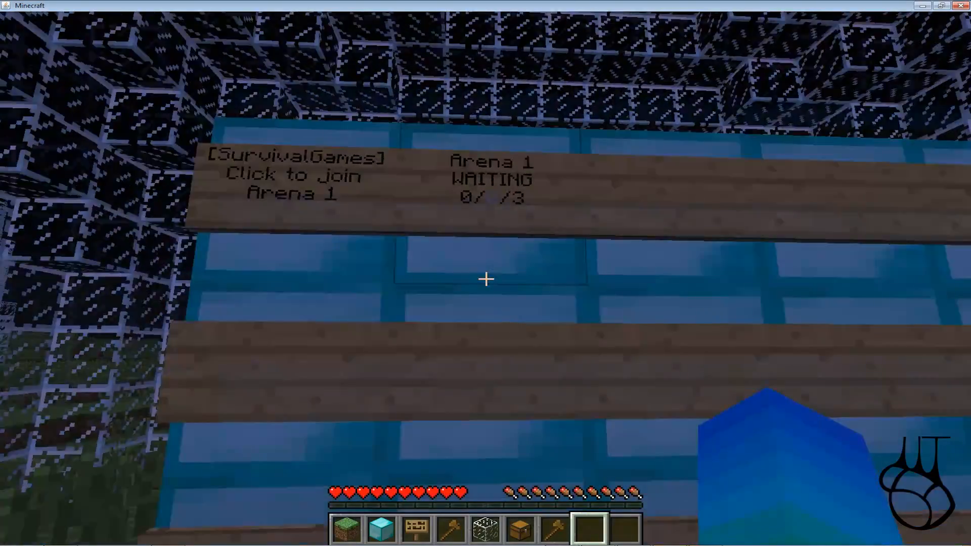
- Pause the game, shrink its window to half the screen and bring up the second Minecraft client beside it
key("Escape")
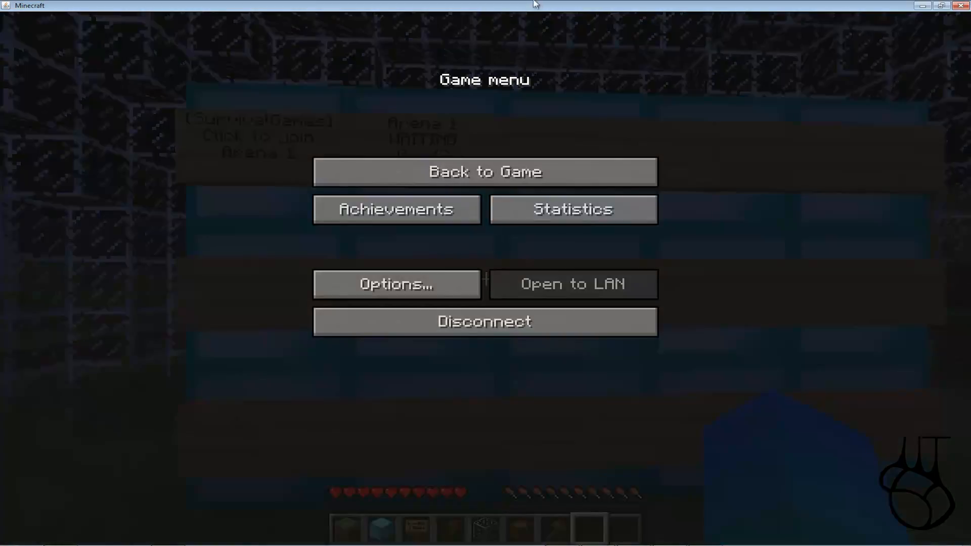
key("super+Left")
mouse_move(145, 521)
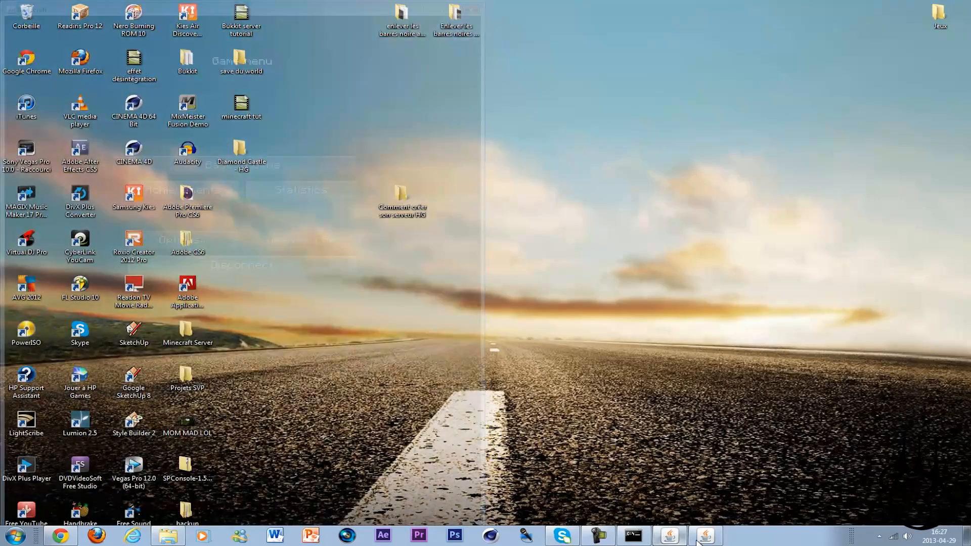
left_click(706, 535)
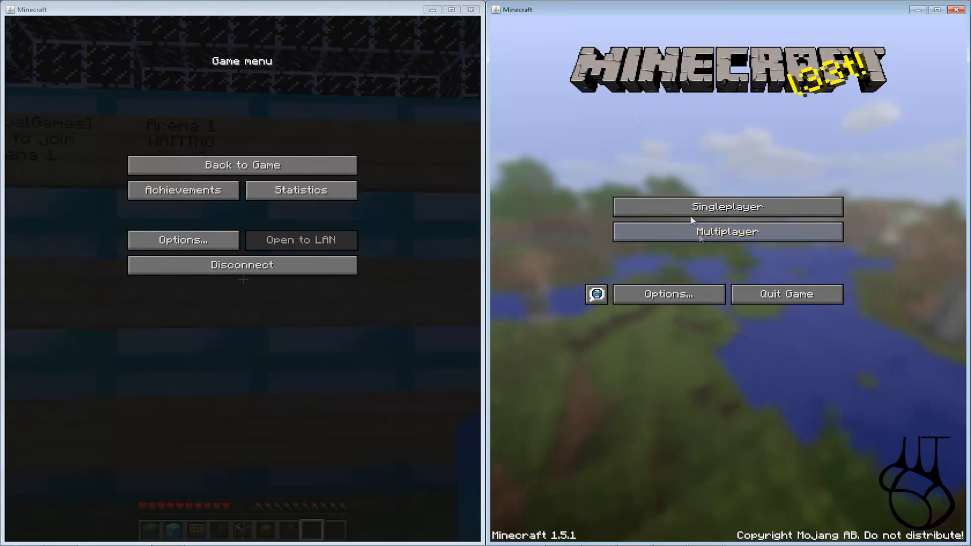
- Connect the second client to the multiplayer server Mon serveur
left_click(744, 224)
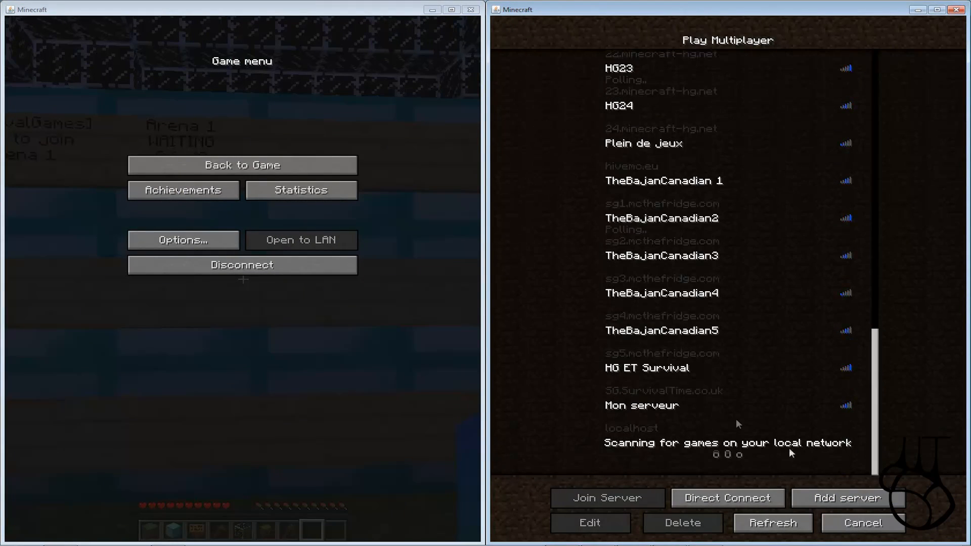
left_click(739, 424)
left_click(610, 501)
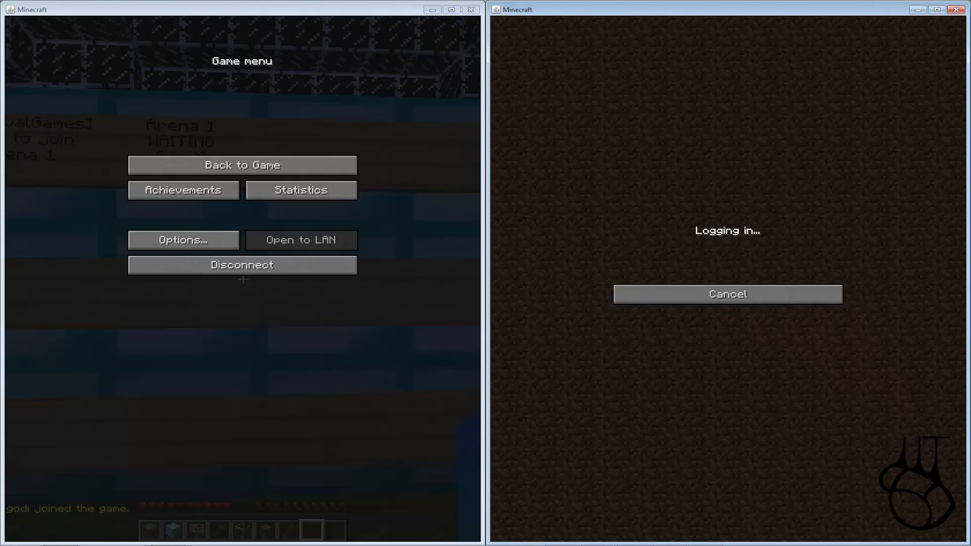
- Bring the second player into the lobby with /sg join and walk towards the sign wall
key("t")
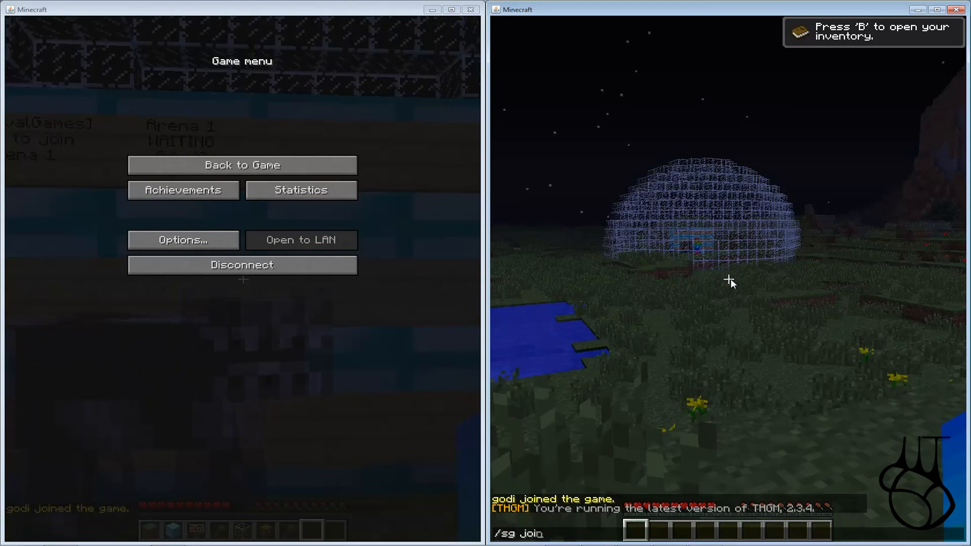
key("Return")
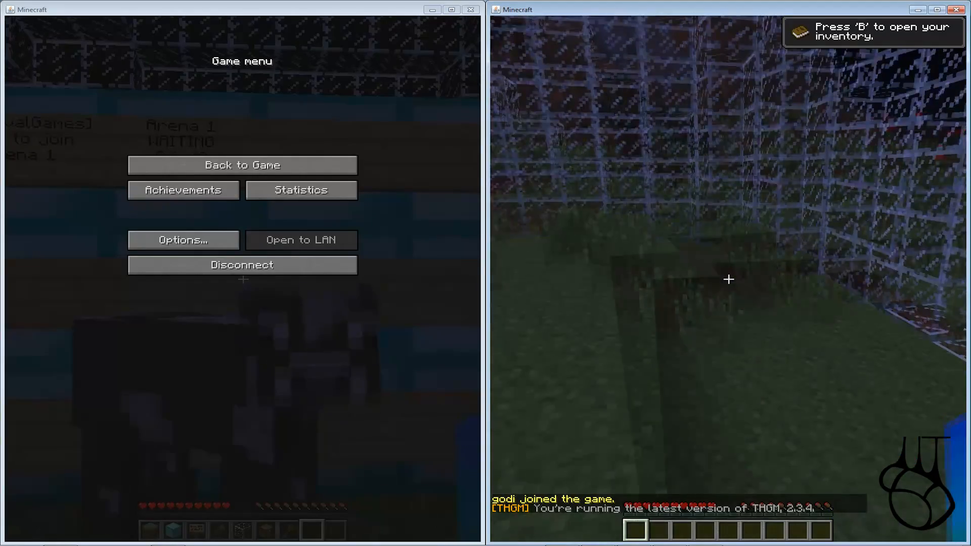
key("w")
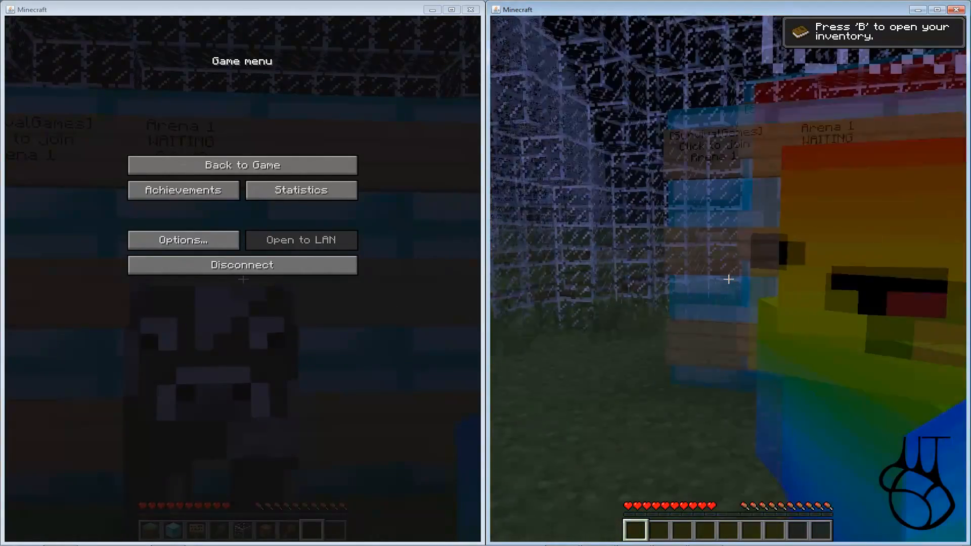
key("w")
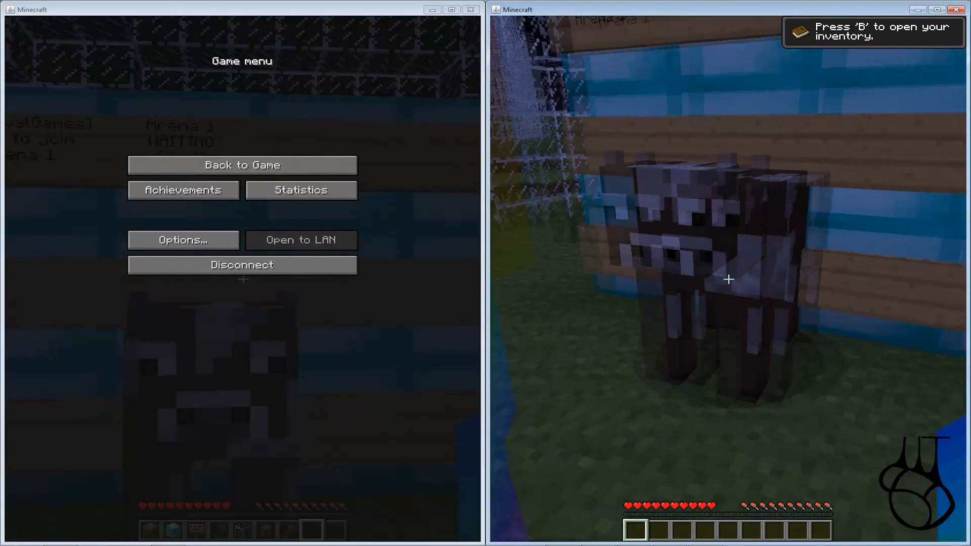
- Attack the cow in front of the sign wall with the second player and face the signs again
left_click(728, 279)
key("w")
left_click(728, 279)
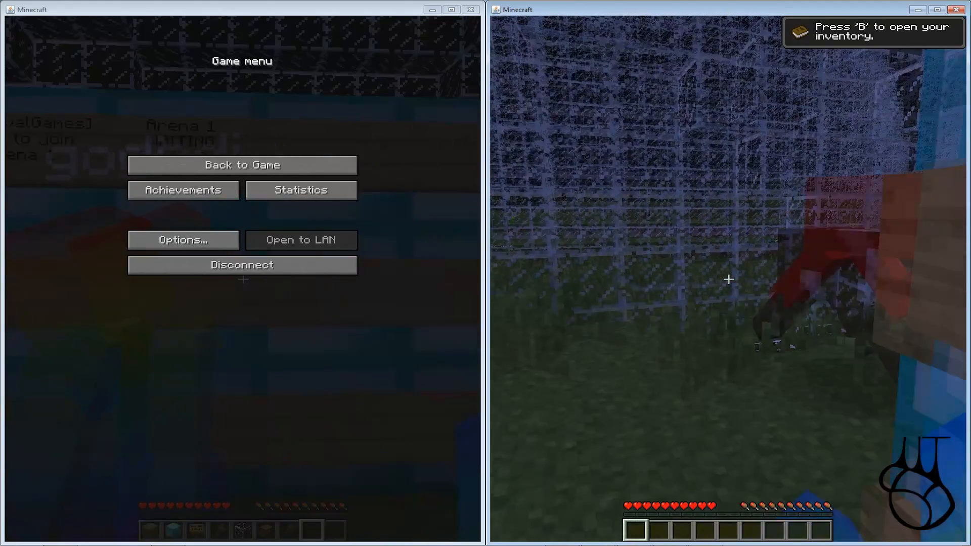
key("Escape")
key("Escape")
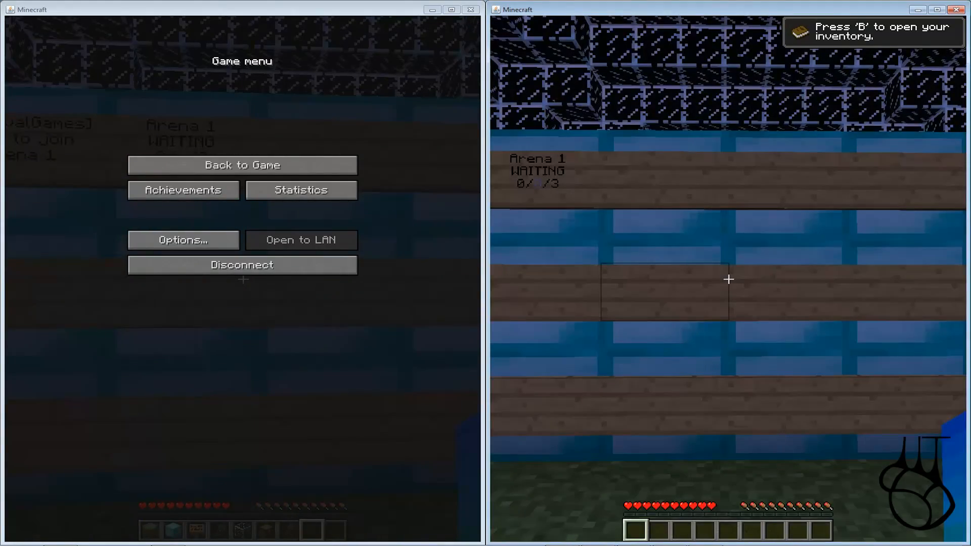
- Return to the first client's game and remove the second player's operator rights with /deop
key("Escape")
left_click(221, 168)
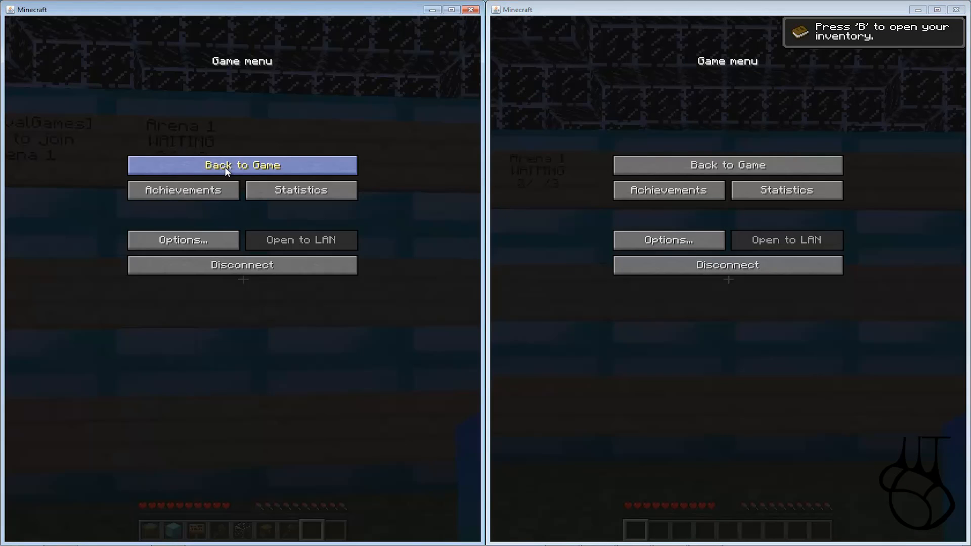
left_click(226, 167)
key("t")
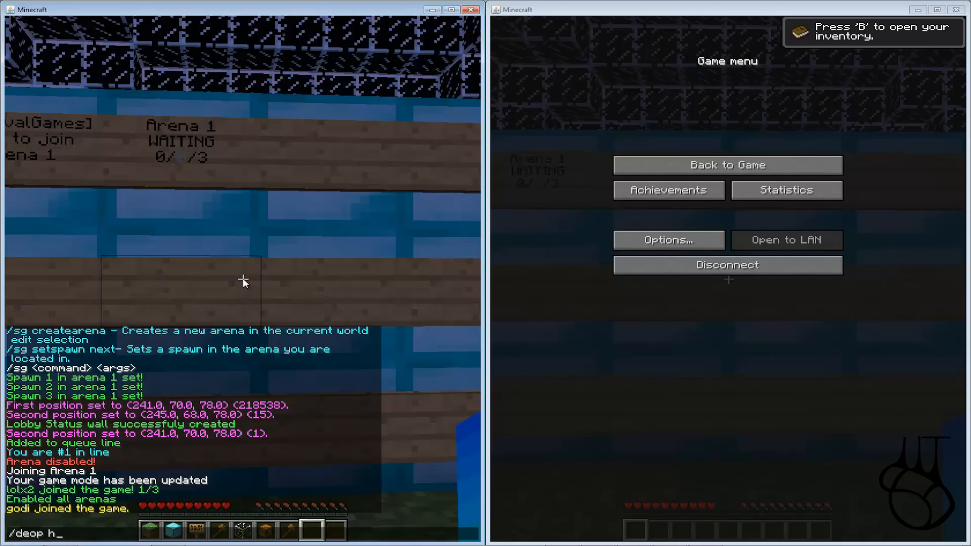
key("Return")
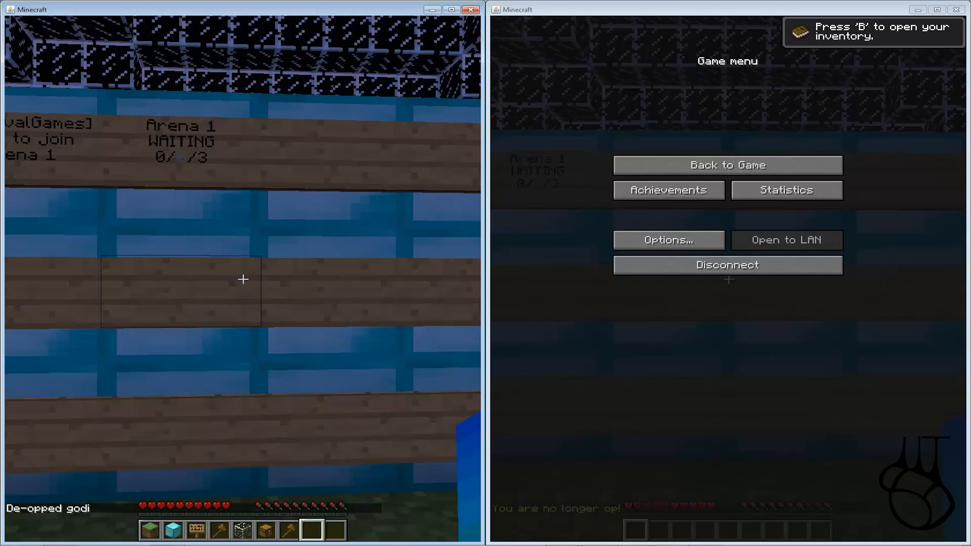
- Switch to the second client's game and send the second player back to the lobby with /sg join
key("Escape")
key("Escape")
key("Escape")
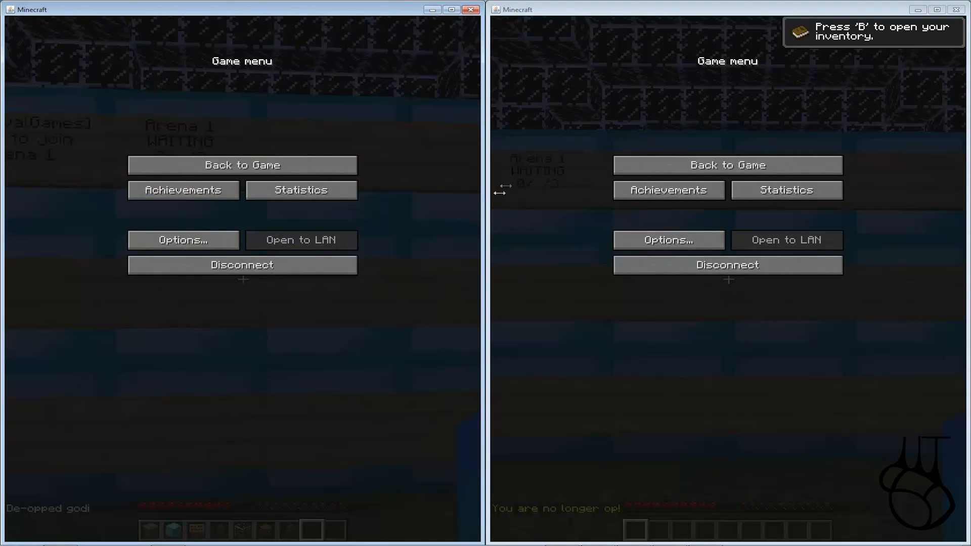
left_click(650, 167)
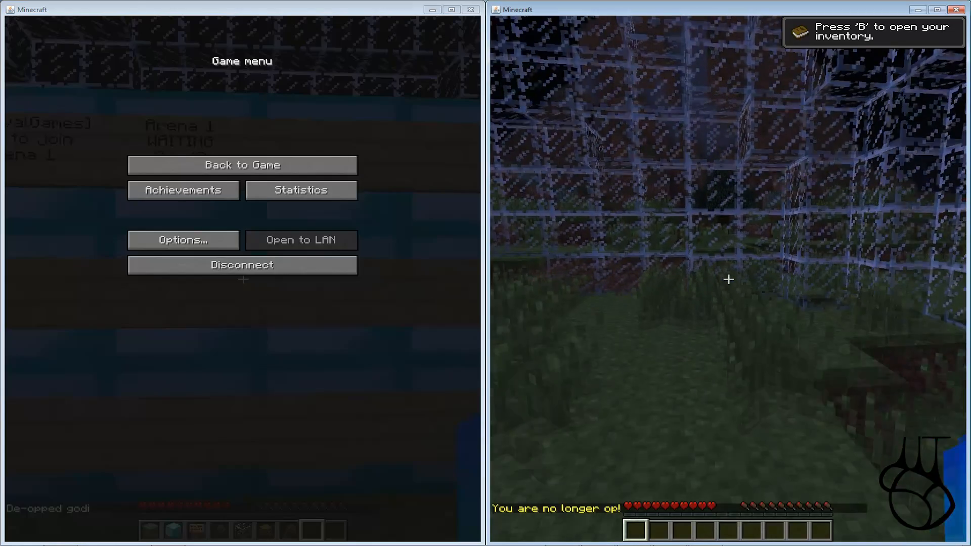
key("slash")
type("sg join")
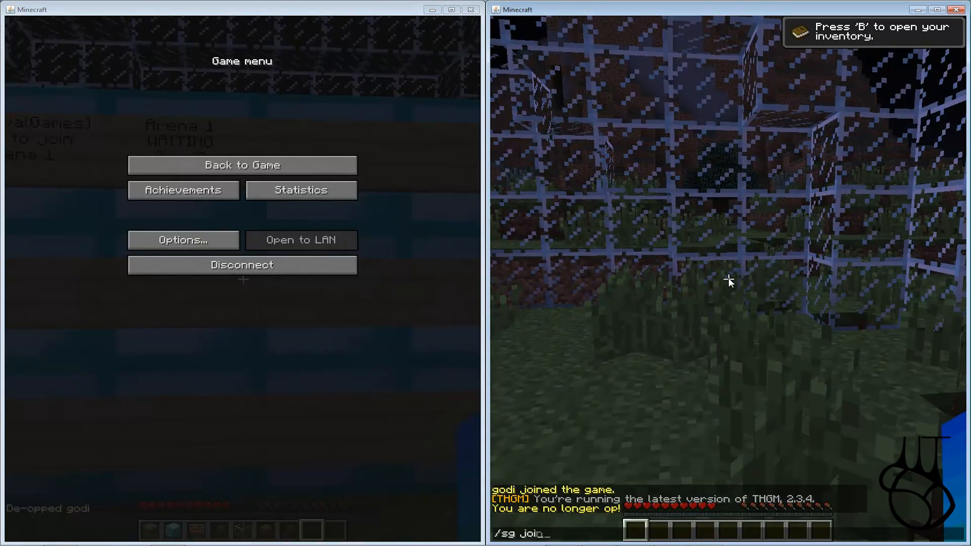
key("Return")
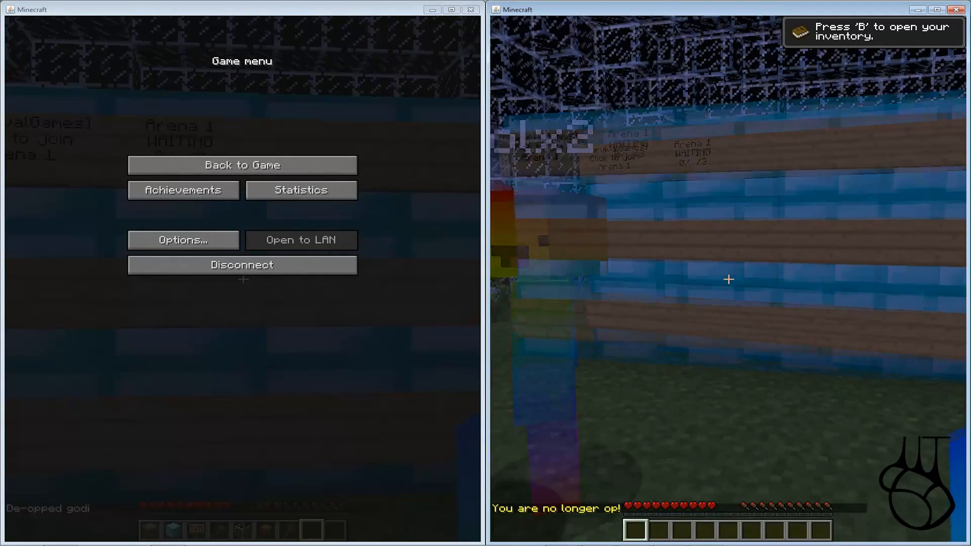
- Join Arena 1 through its sign on the lobby wall, first with the second player and also with the first player
key("w")
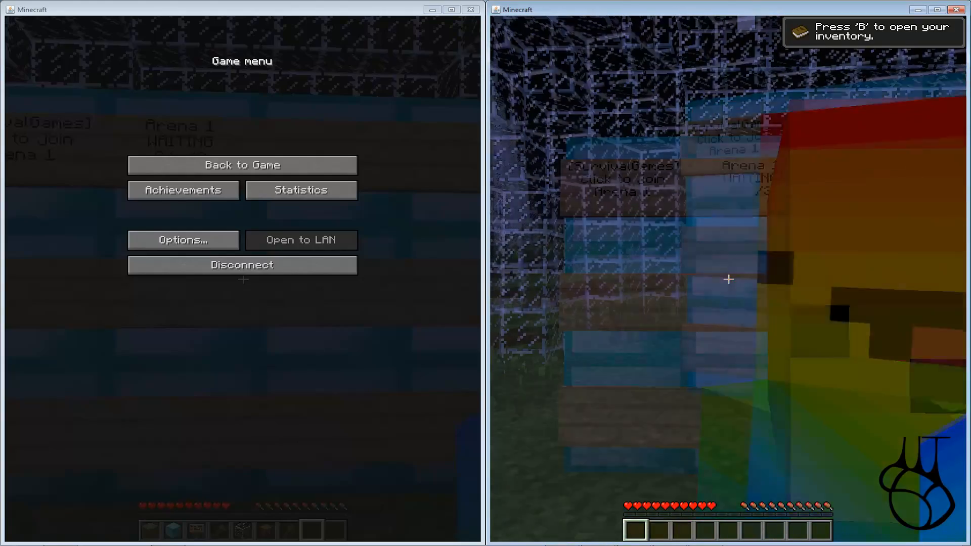
right_click(729, 279)
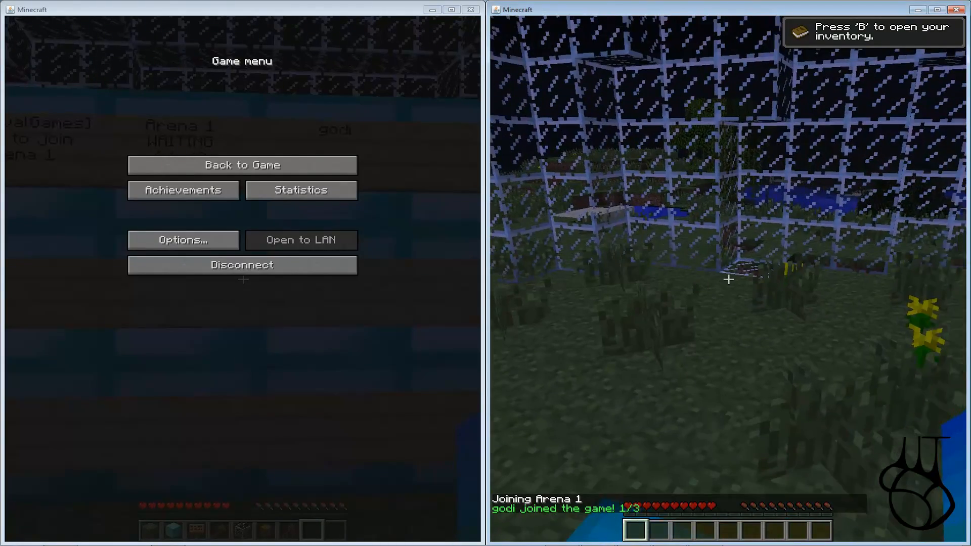
key("Escape")
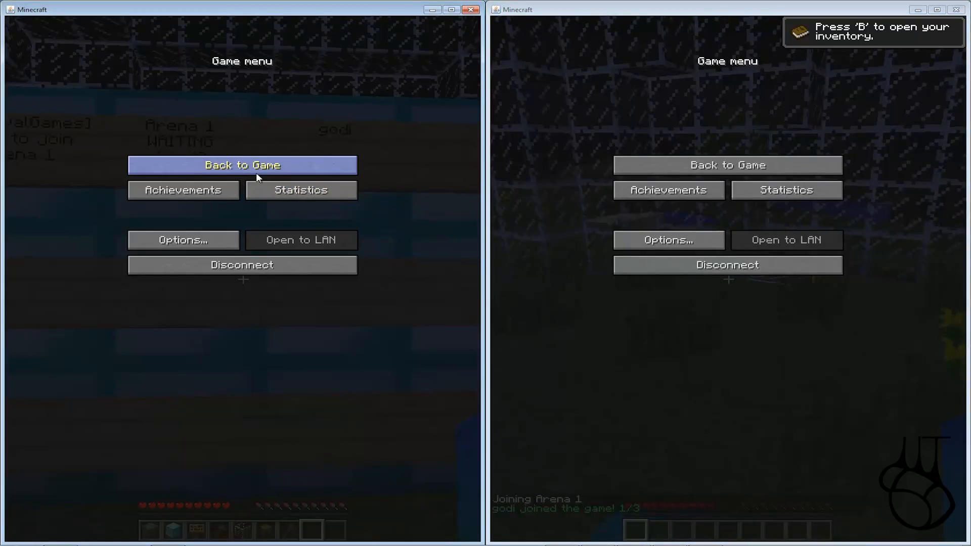
left_click(254, 174)
right_click(242, 279)
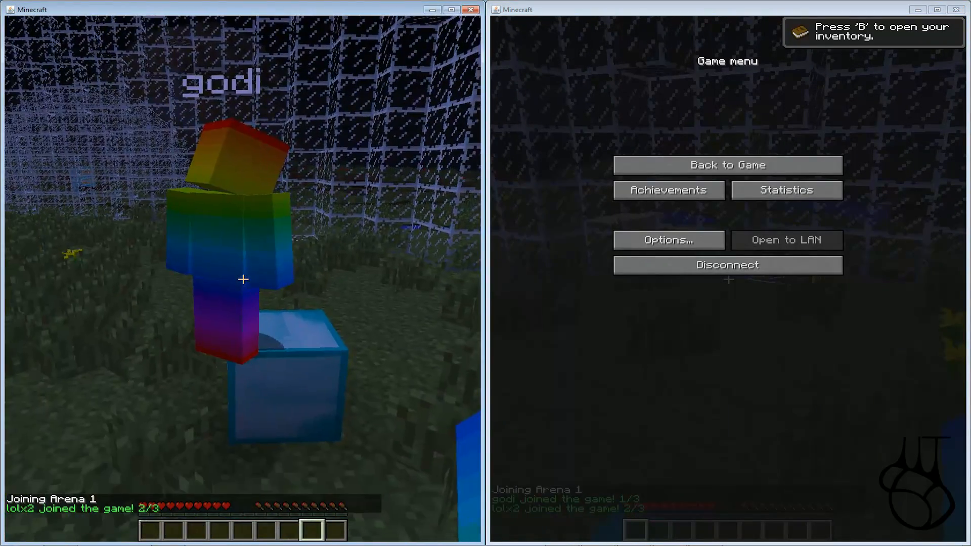
- Return to the second client and turn the second player to look across the arena, leaving that game paused
key("Escape")
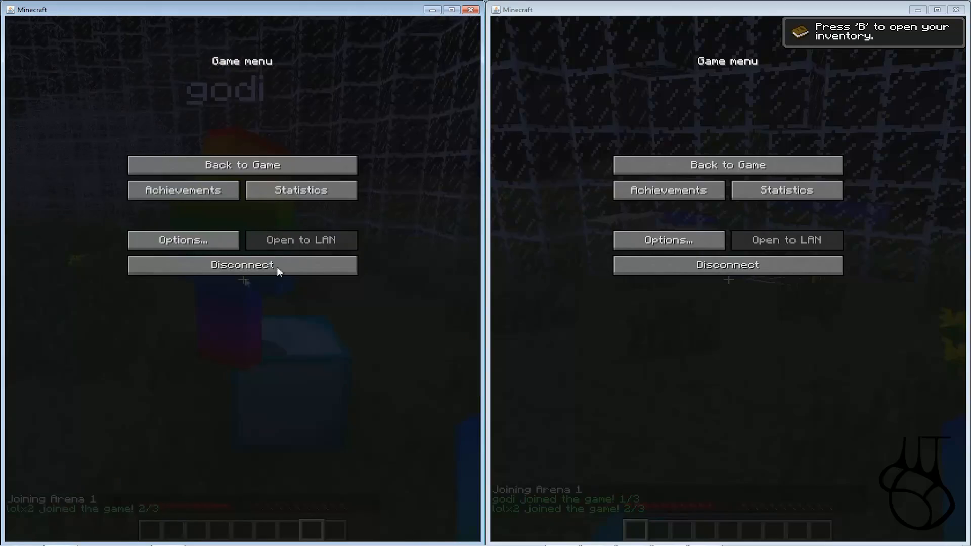
left_click(610, 172)
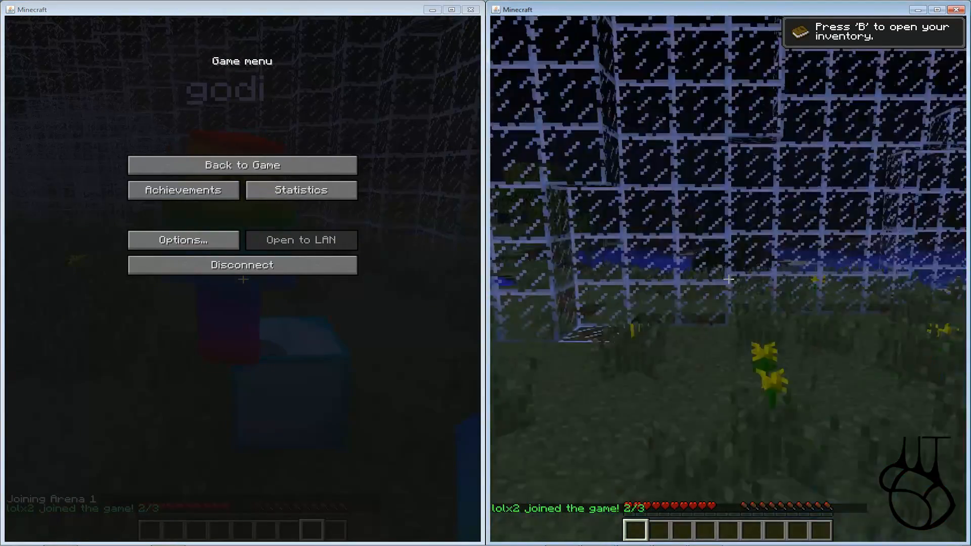
key("Escape")
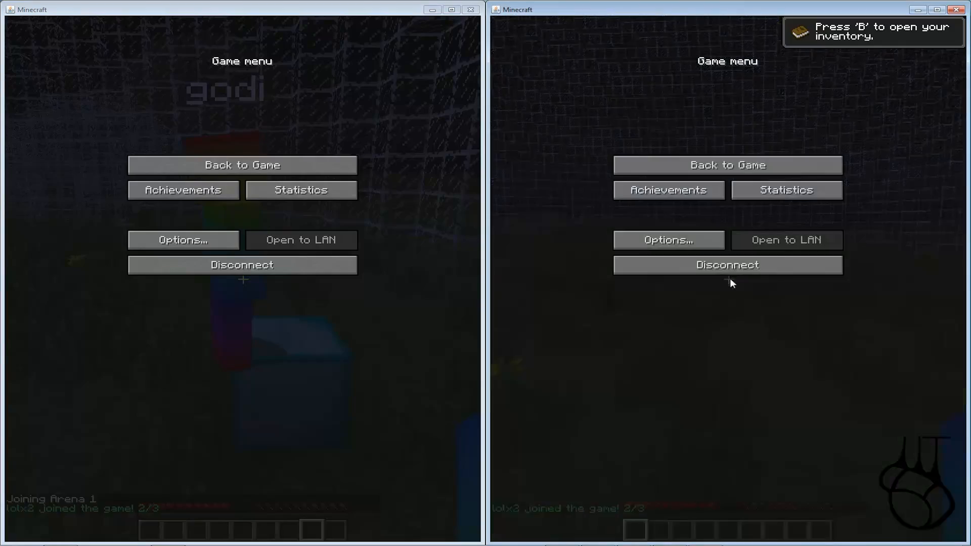
- Go back to the first client's game and start the arena match with /sg start
left_click(321, 169)
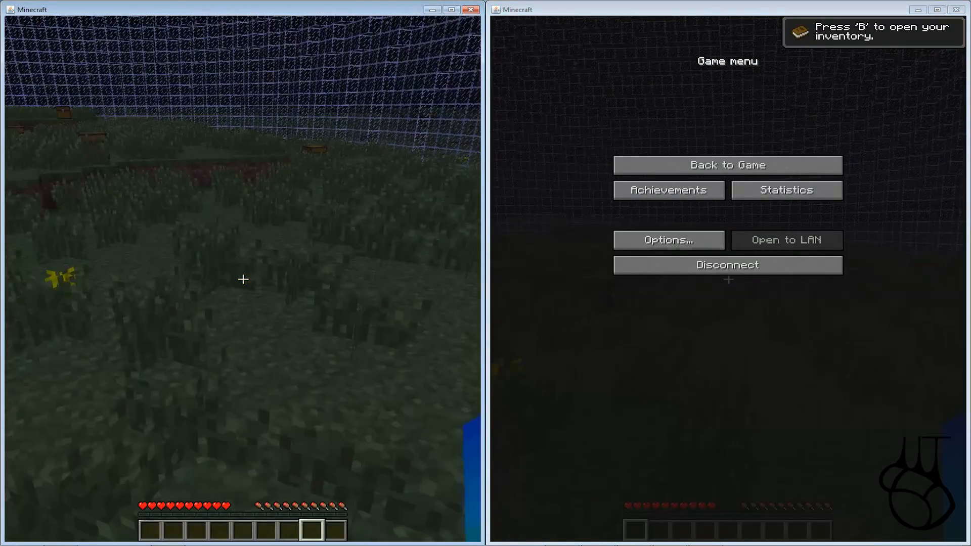
key("Escape")
key("Escape")
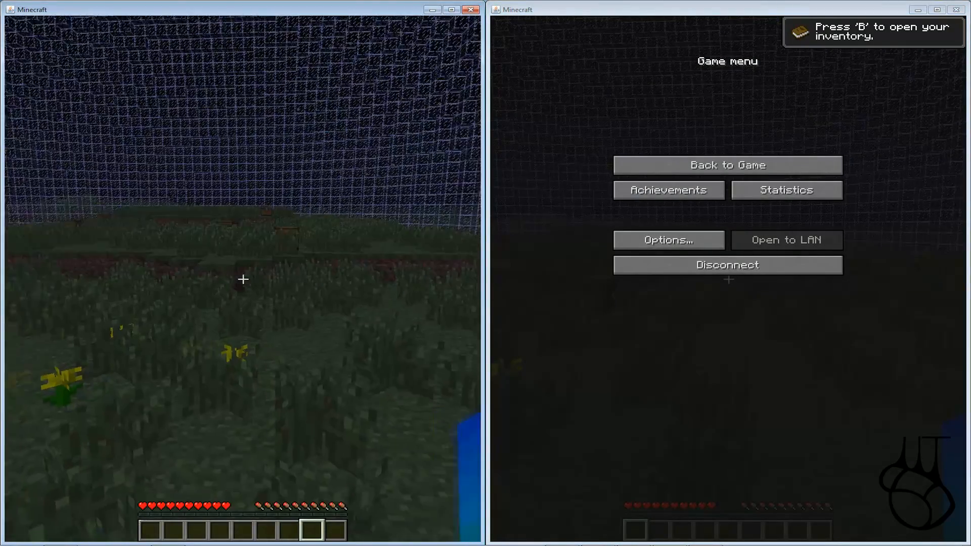
key("Escape")
key("Escape")
type("t3")
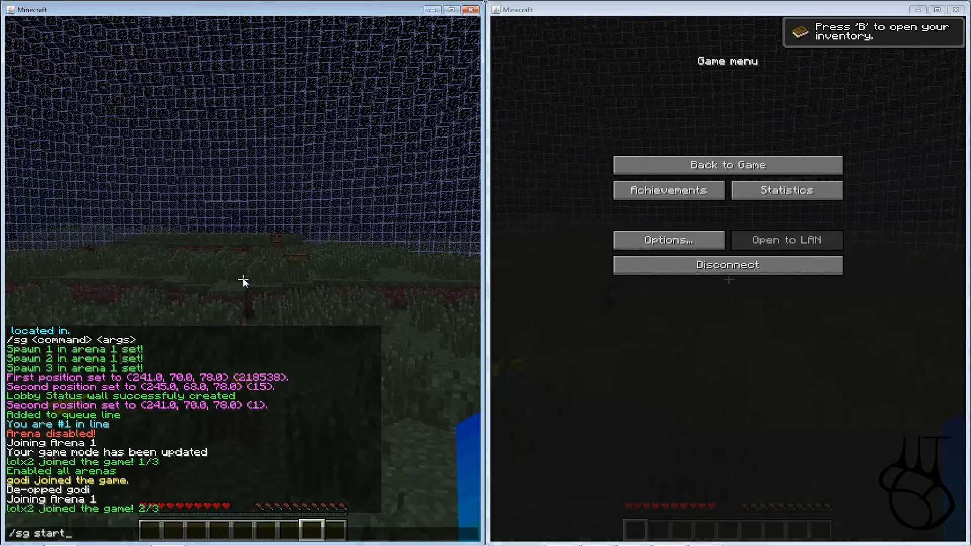
key("Return")
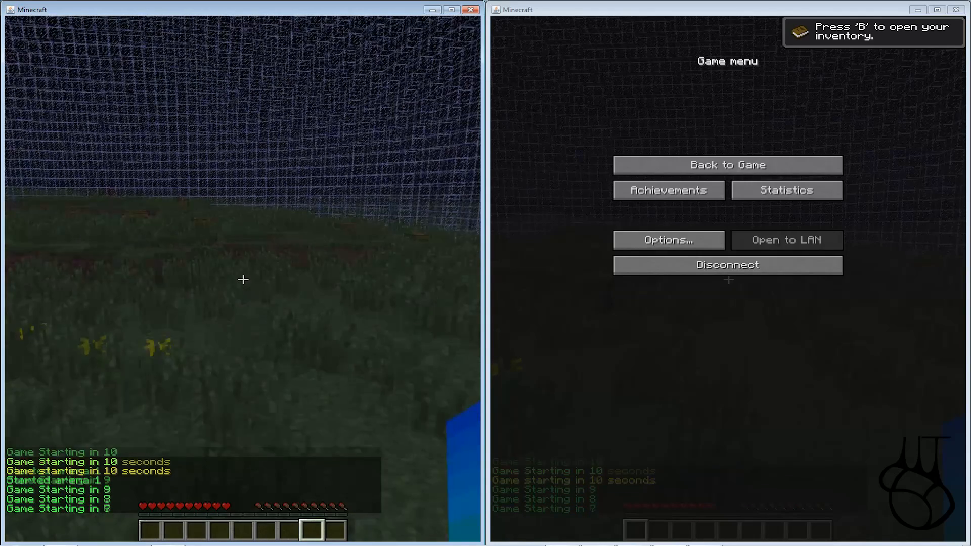
- Maximize the first client's window and resume its game
key("Escape")
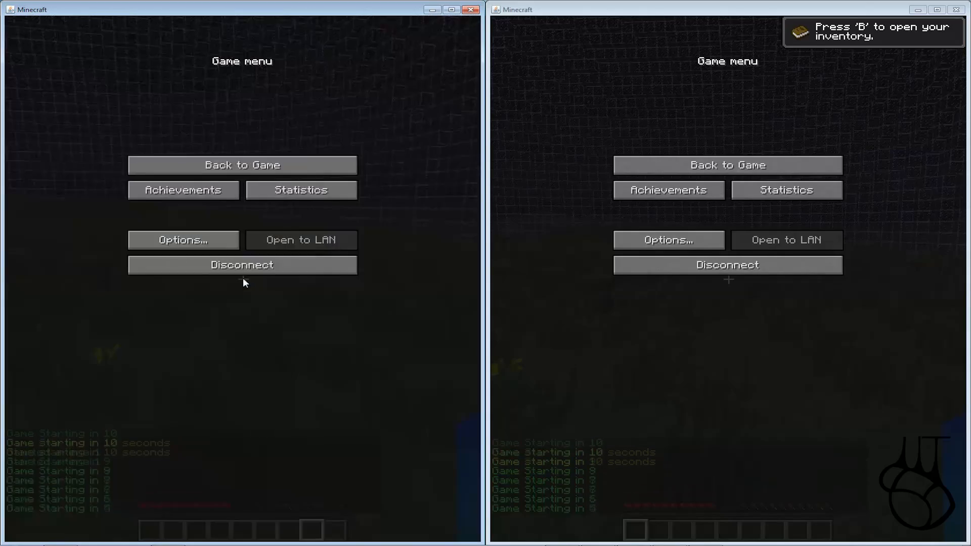
left_click(451, 11)
left_click(393, 159)
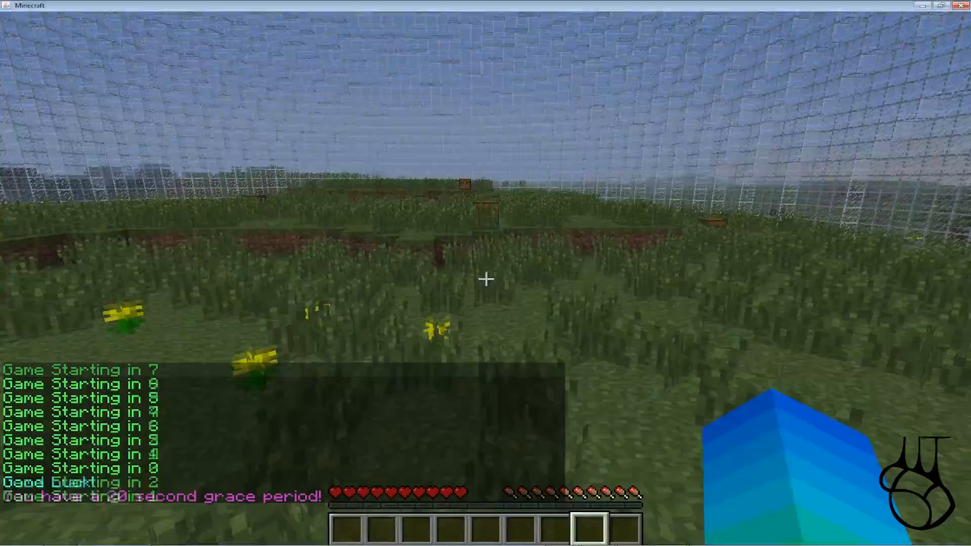
- Run across the arena to a chest and take the iron helmet, leather tunics, leather boots and golden boots
key("w")
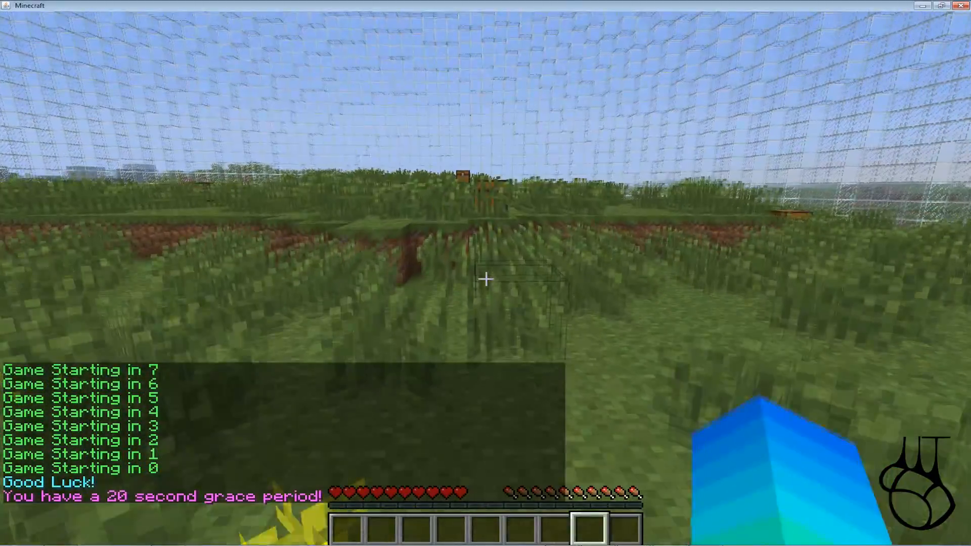
key("w")
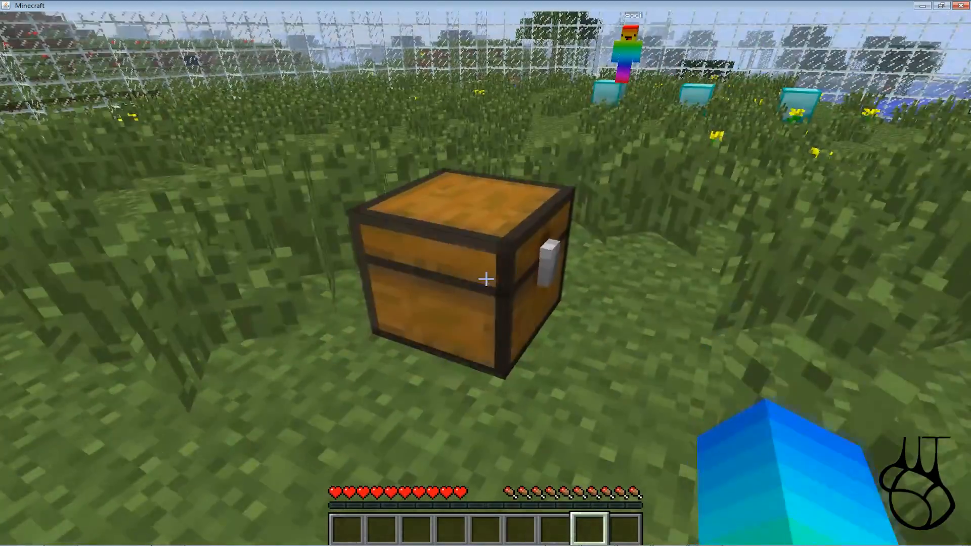
right_click(485, 279)
key("e")
right_click(486, 273)
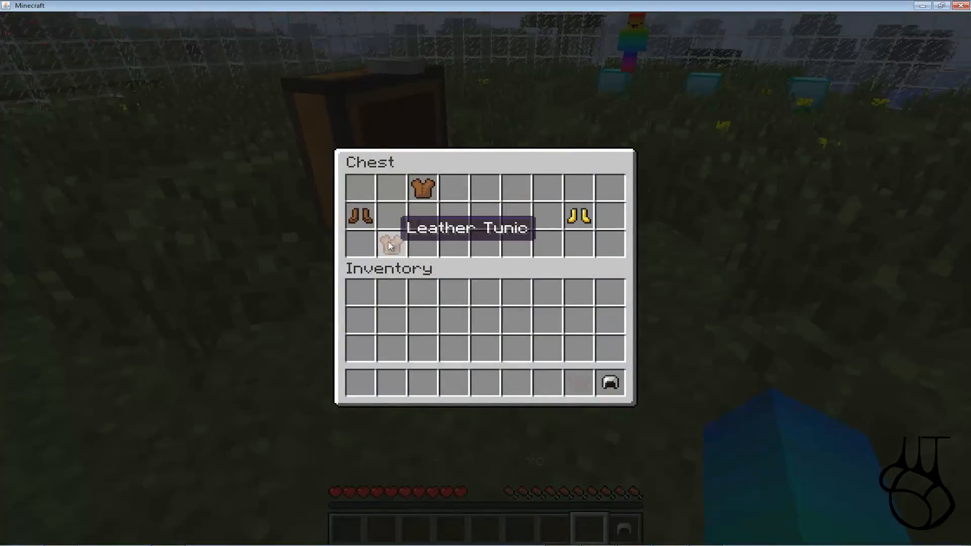
left_click(578, 218, "shift")
key("e")
- Equip the golden boots and the iron helmet on the first player
scroll(485, 278, "down", 6)
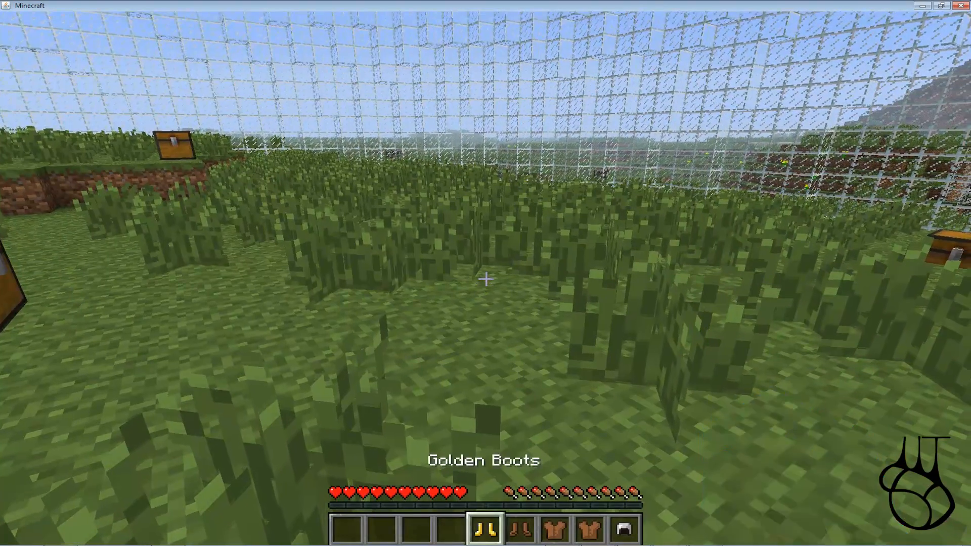
right_click(486, 278)
scroll(485, 278, "down", 4)
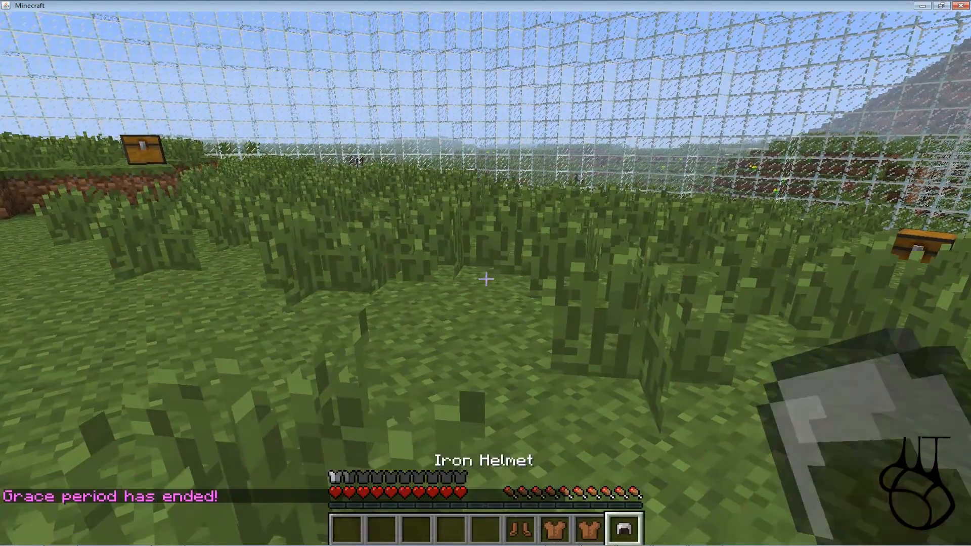
right_click(485, 278)
key("e")
key("e")
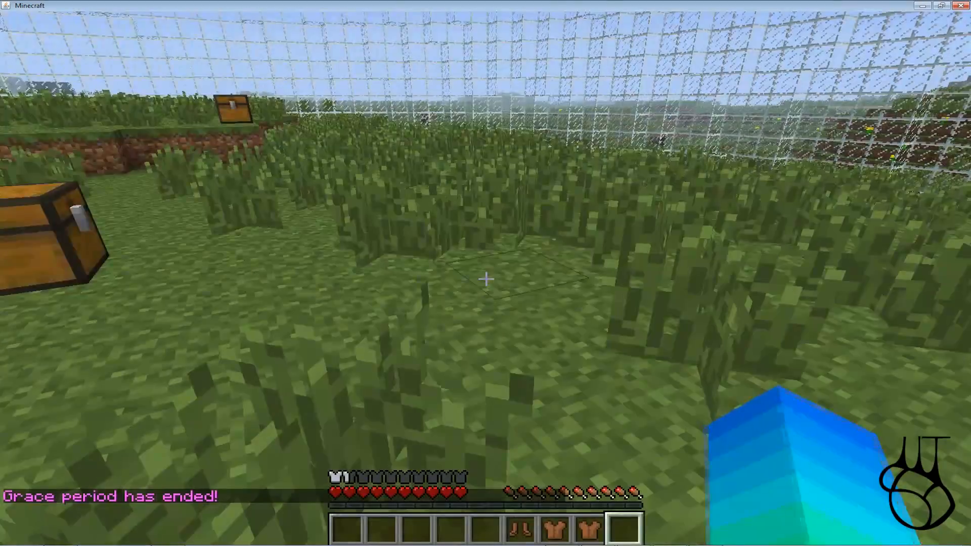
- Loot the nearby chests for raw beef, golden leggings and an arrow, leaving the spare leather armor and porkchop
right_click(485, 273)
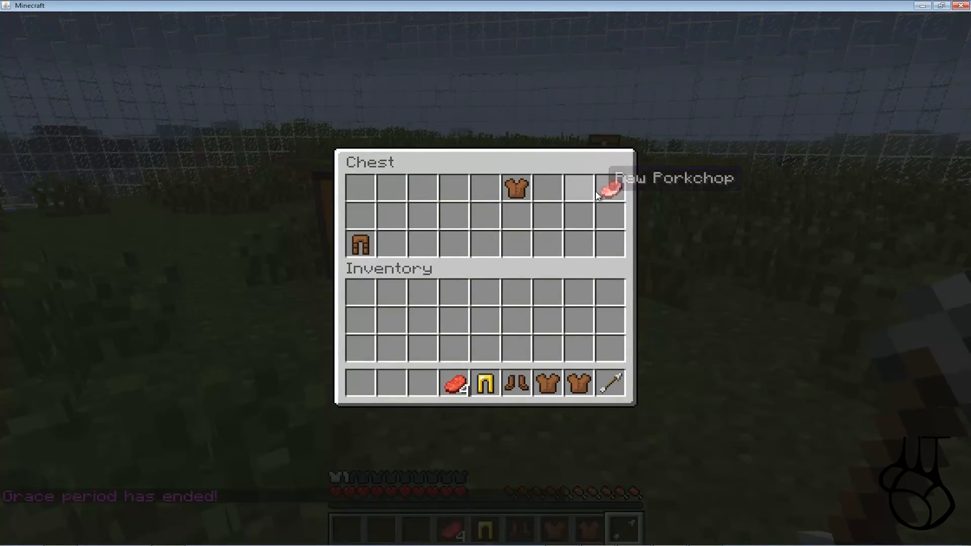
key("e")
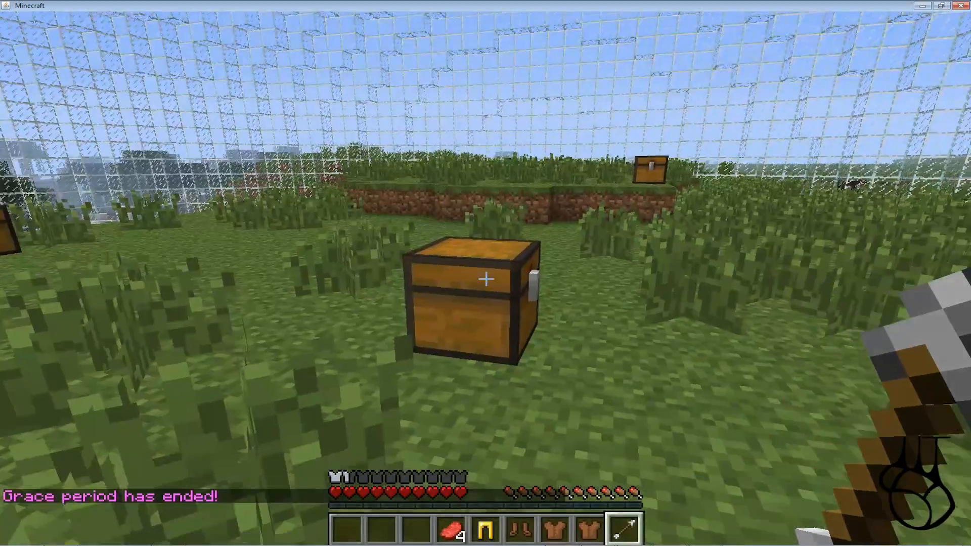
right_click(485, 273)
key("e")
- Equip the golden leggings and one leather tunic on the first player
scroll(485, 274, "up", 4)
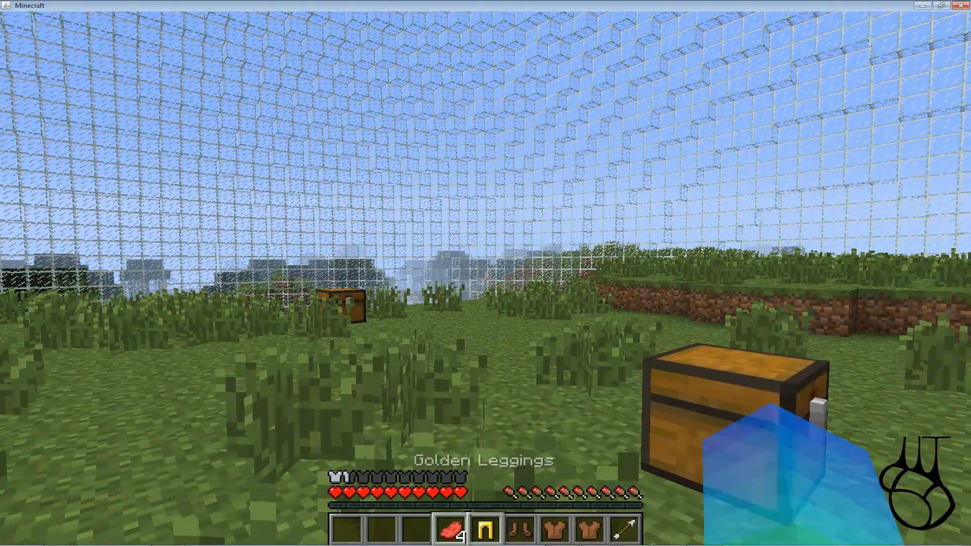
key("e")
key("e")
scroll(486, 273, "down", 2)
right_click(485, 273)
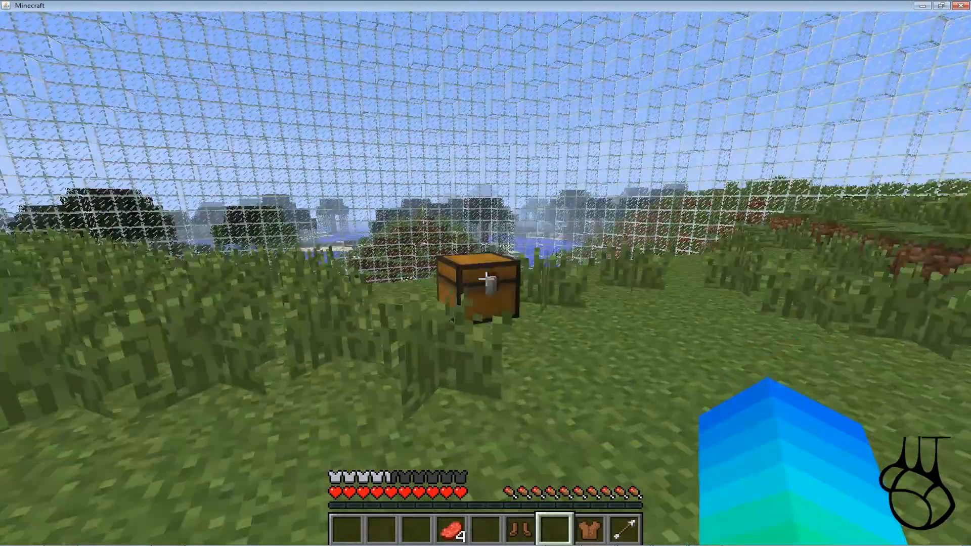
- Take the five apples and two raw beef from the chest near the glass wall
right_click(486, 273)
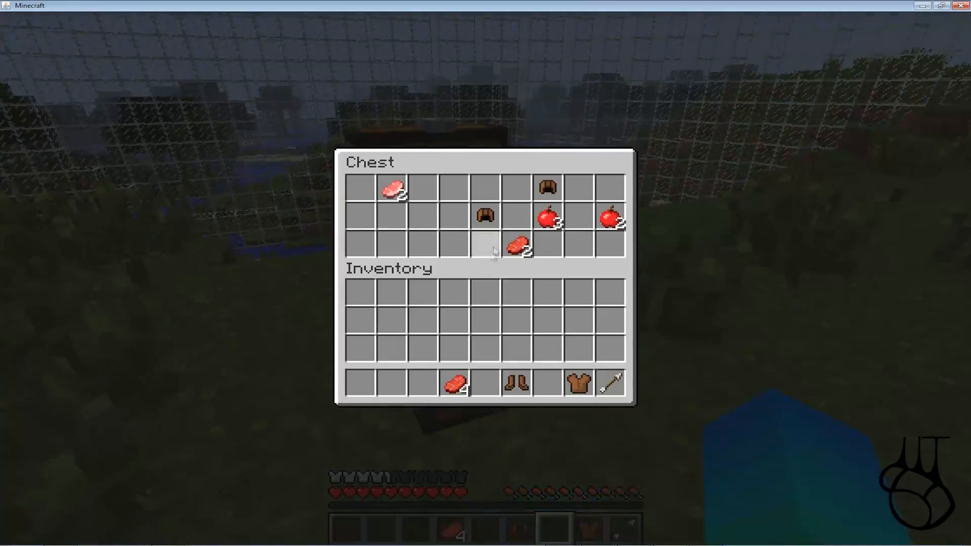
key("e")
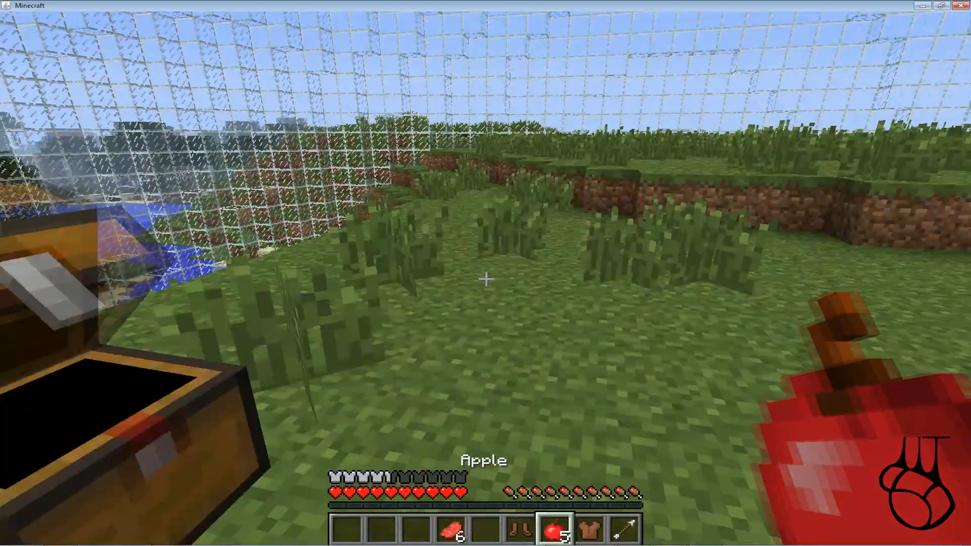
key("e")
key("e")
- Run to the chest on the raised grass and check its contents without taking anything
key("w")
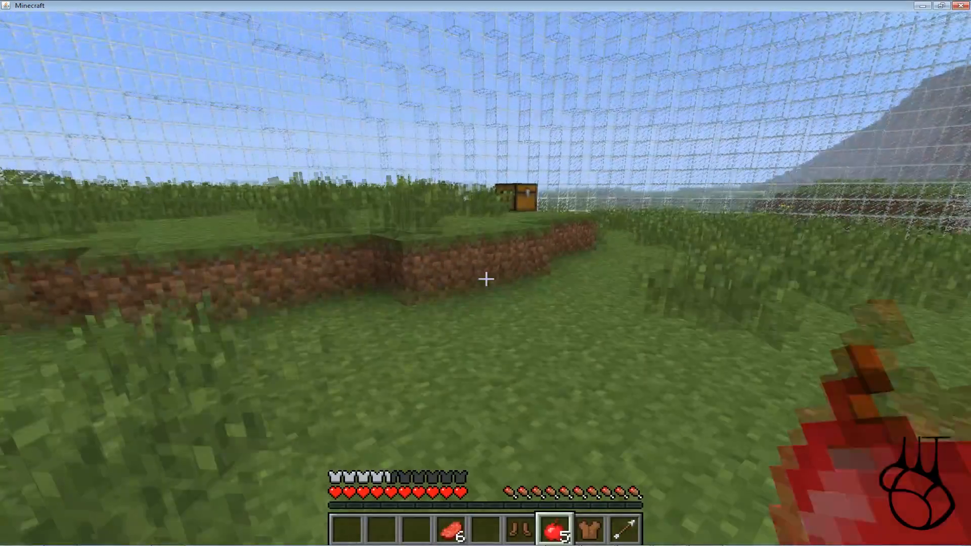
key("space")
right_click(486, 278)
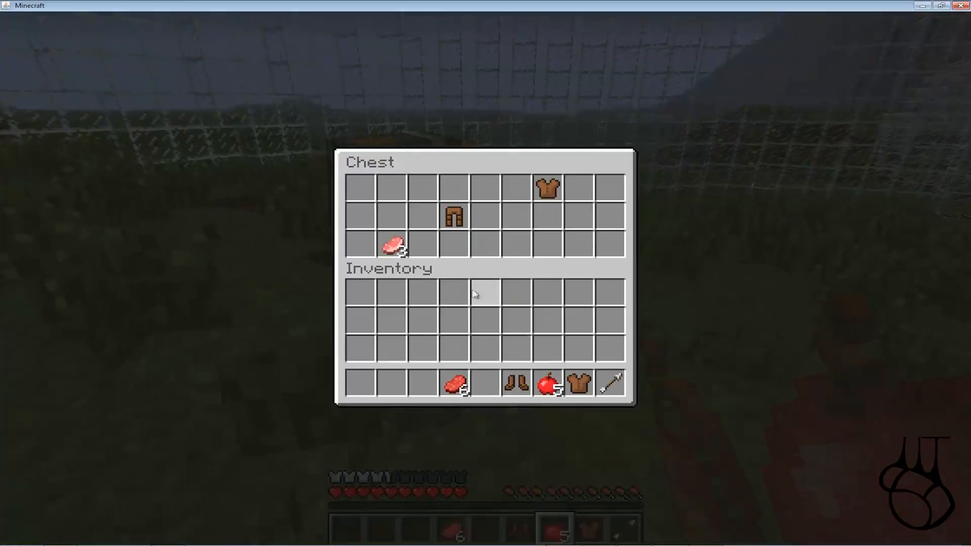
key("e")
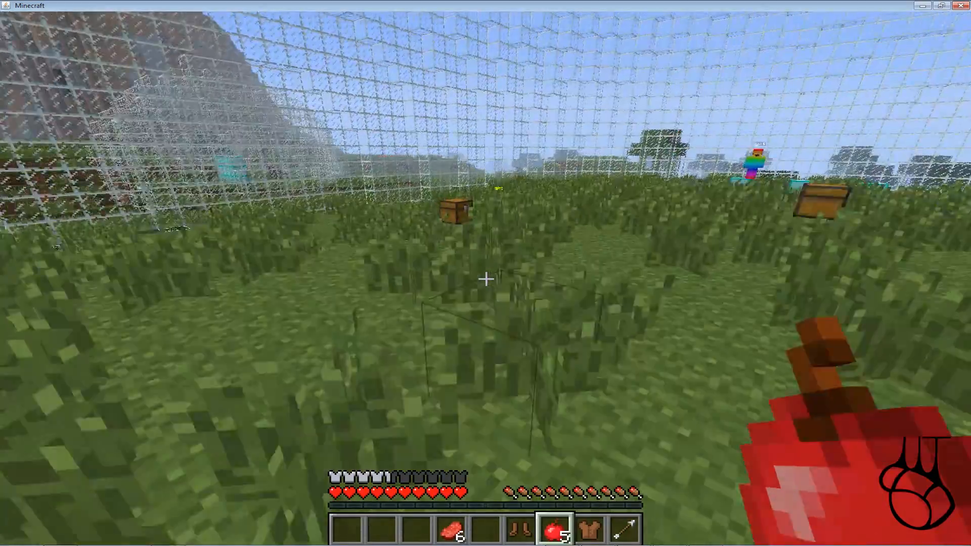
- Take the golden chestplate and two arrows from the chest ahead, and wear the chestplate in place of the leather tunic
key("w")
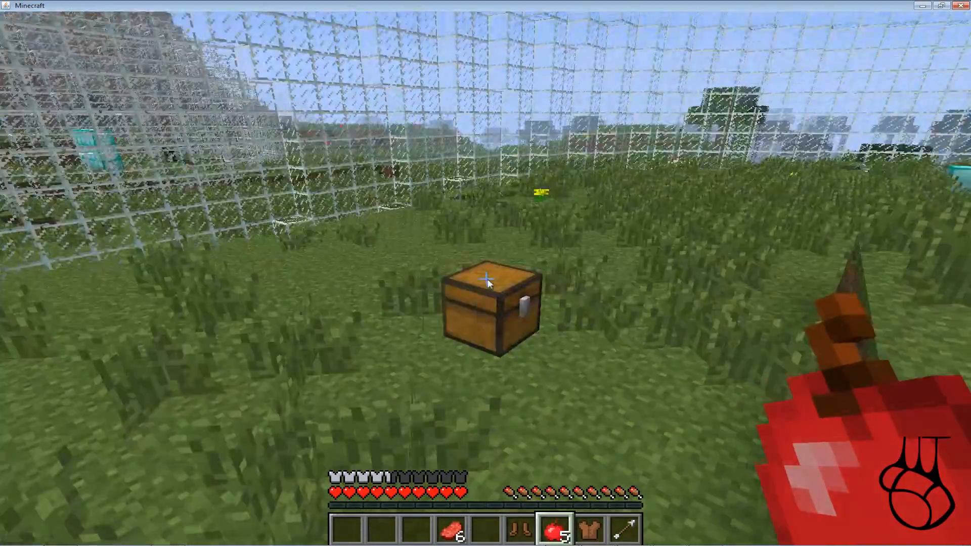
right_click(488, 283)
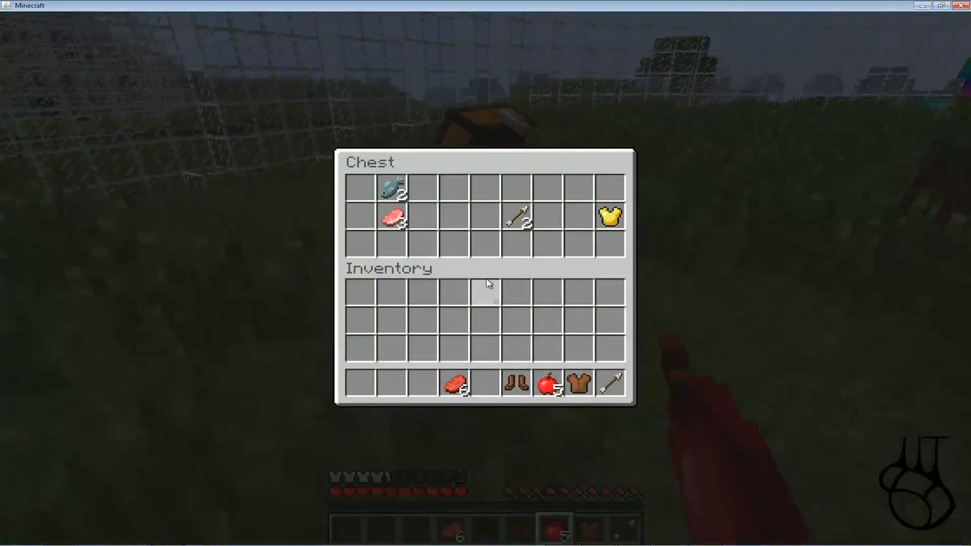
key("e")
key("e")
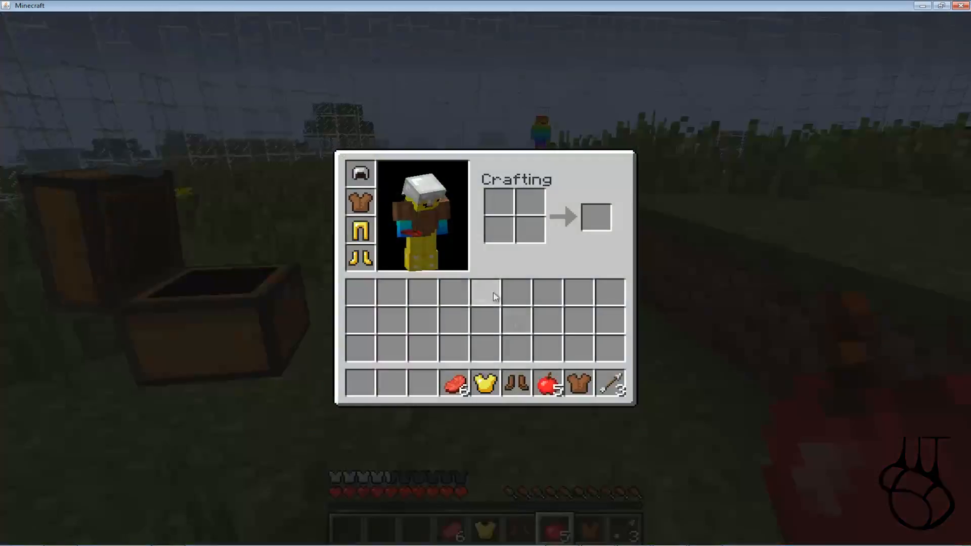
left_click(481, 374, "shift")
key("e")
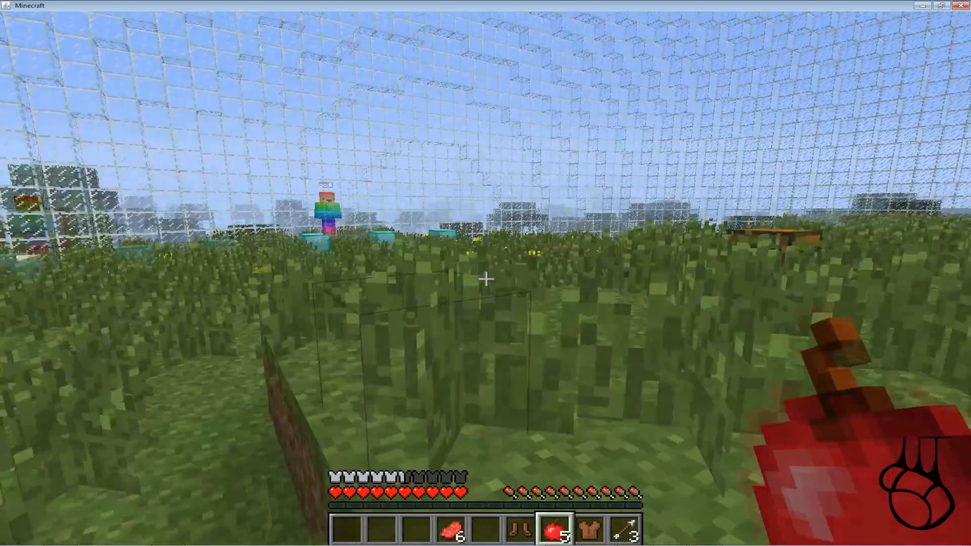
- Check the next chest in the grass without taking anything and run back towards the second player on the diamond block
key("w")
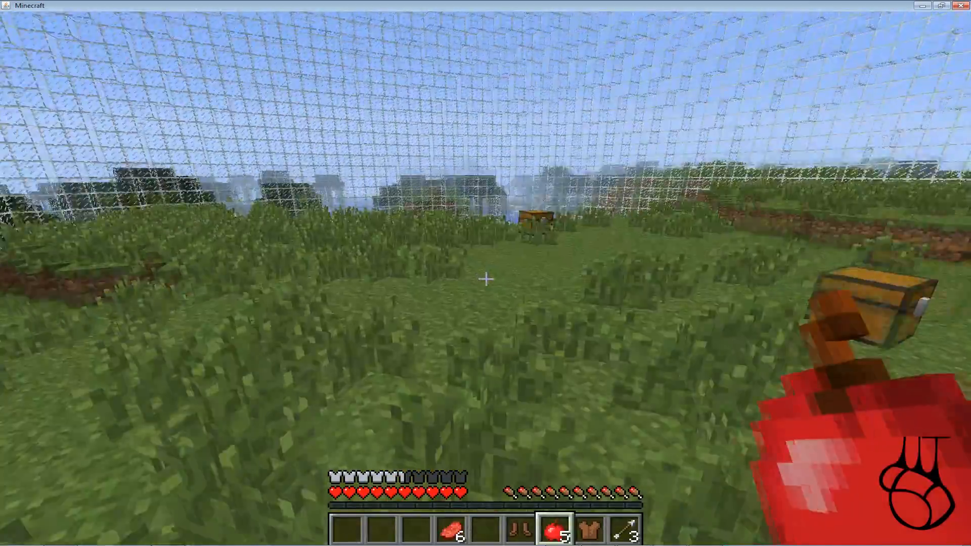
right_click(486, 279)
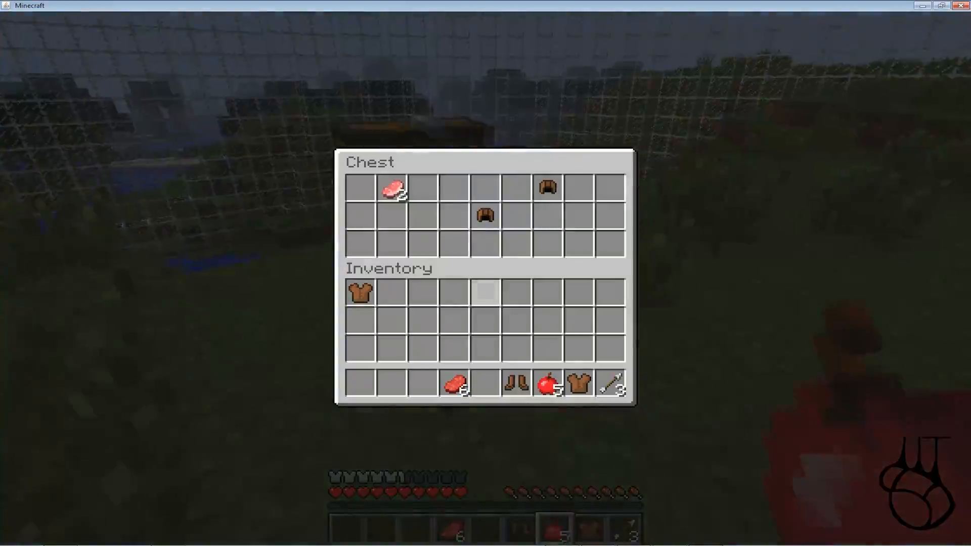
key("e")
key("w")
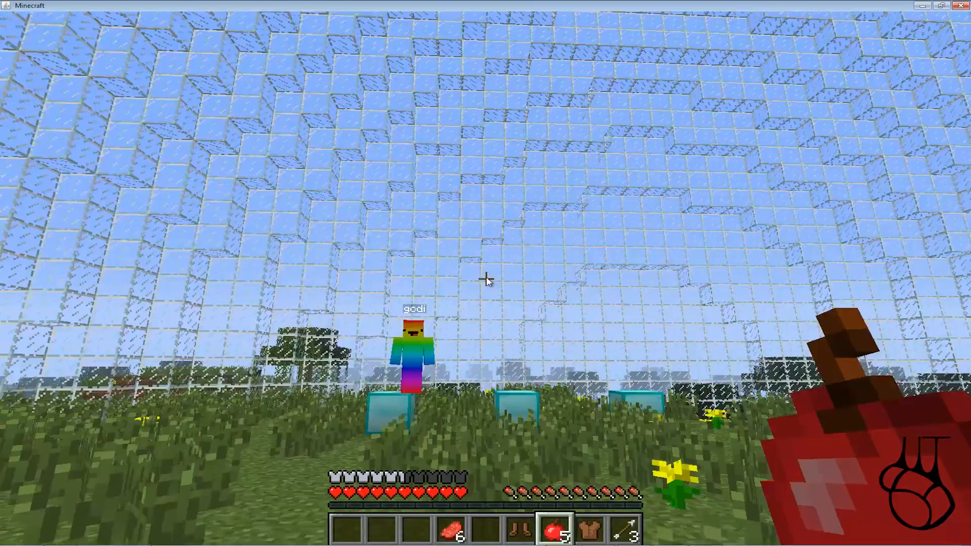
key("Escape")
left_click_drag(546, 4, 0, 195)
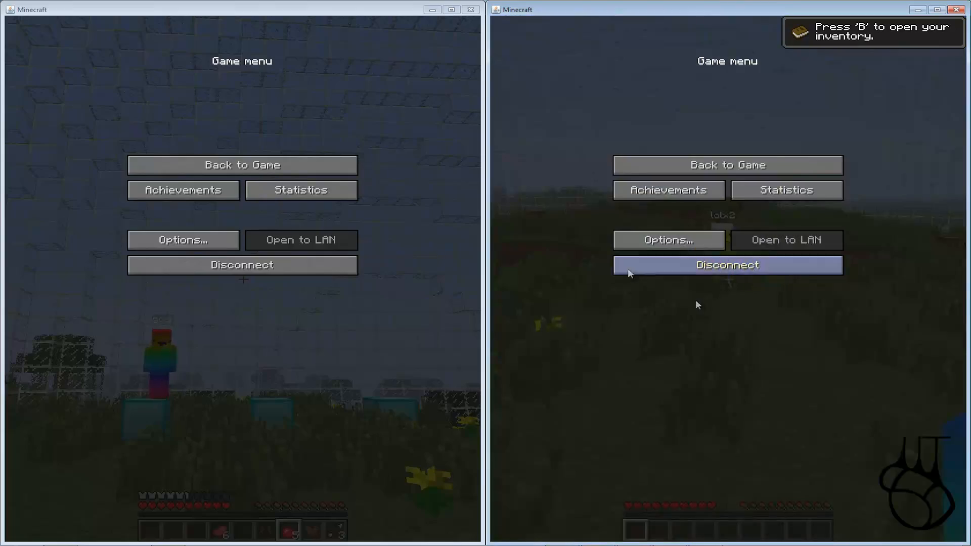
left_click(259, 169)
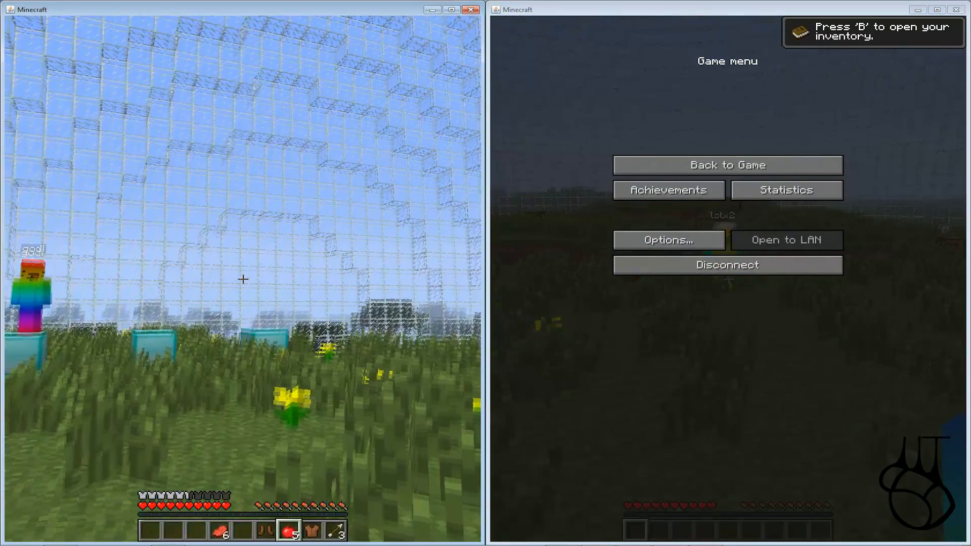
key("Escape")
left_click(451, 10)
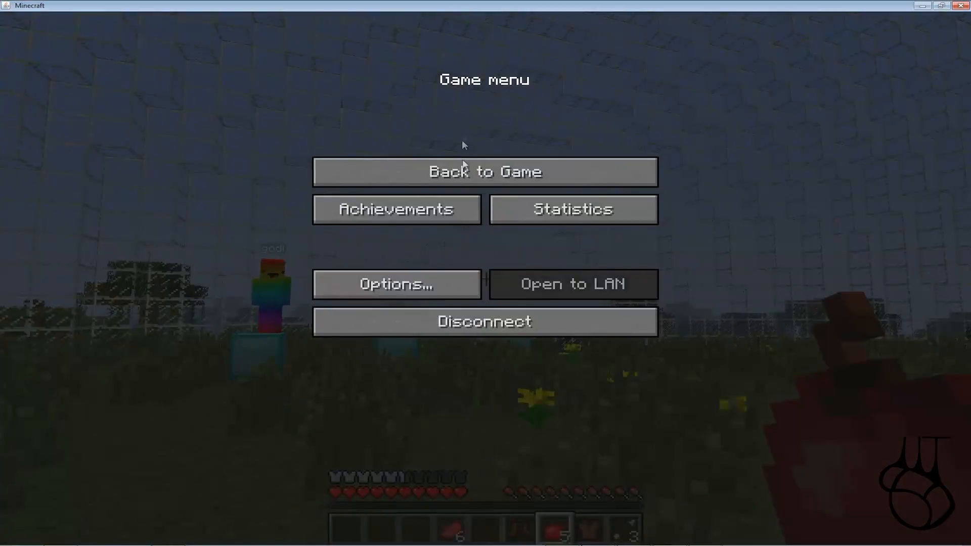
left_click(463, 170)
- Hit the second player with the apple to knock them off the diamond block and push them towards the glass wall
key("w")
left_click(485, 279)
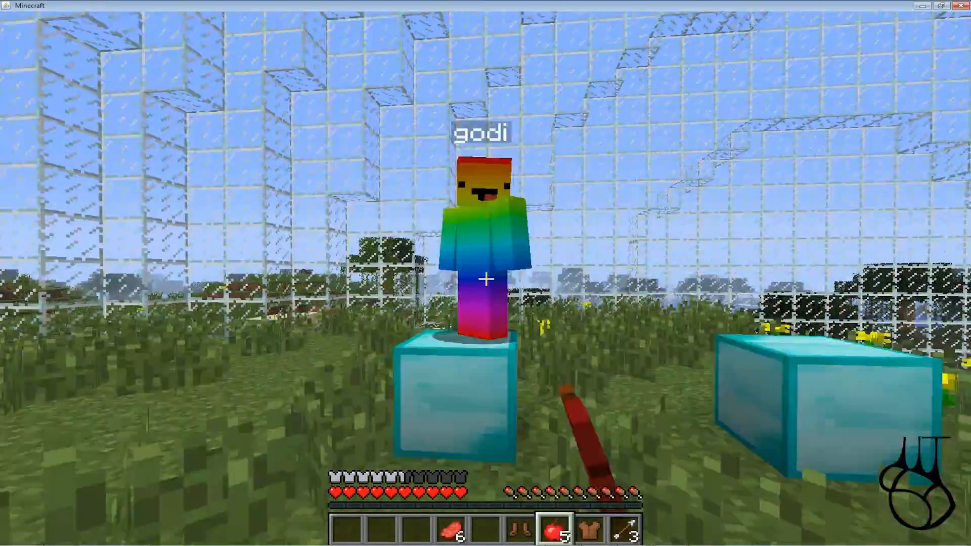
key("w")
left_click(486, 279)
left_click(486, 278)
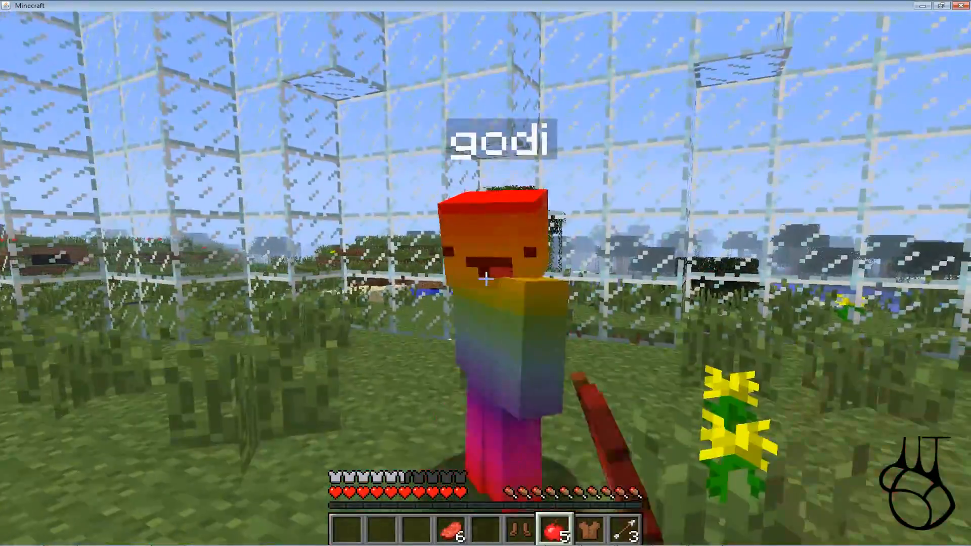
key("w")
left_click(486, 279)
left_click(486, 278)
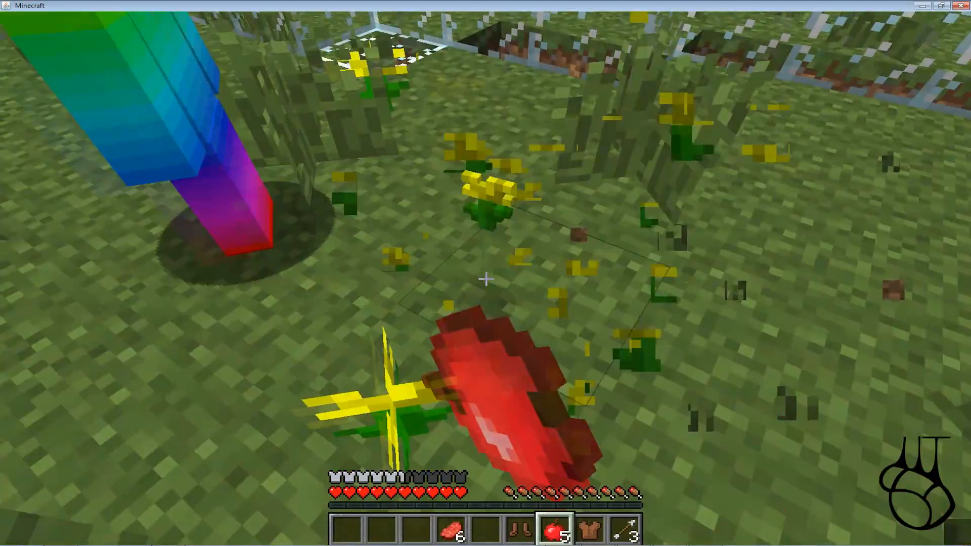
- Try to break the grass blocks beside the arena edge and the glass wall
left_click(486, 279)
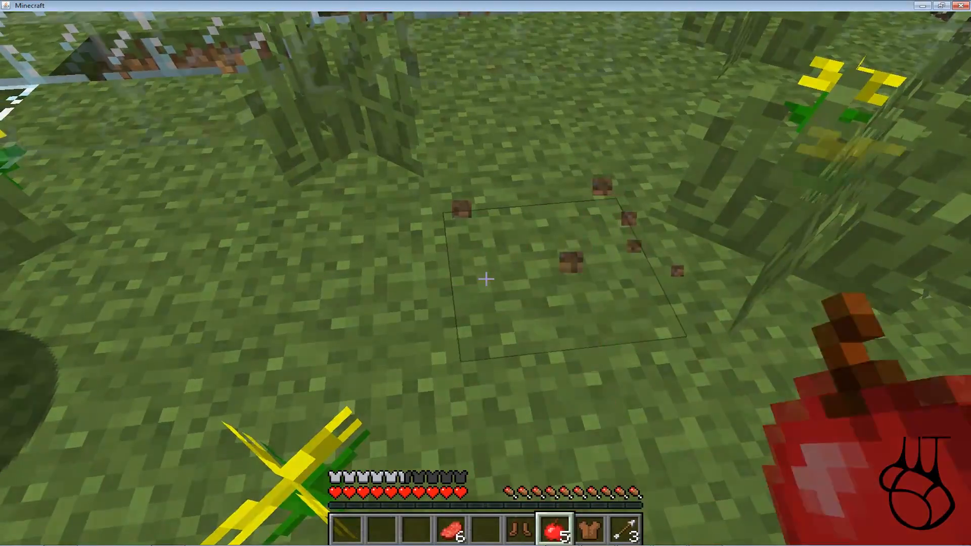
left_click(486, 279)
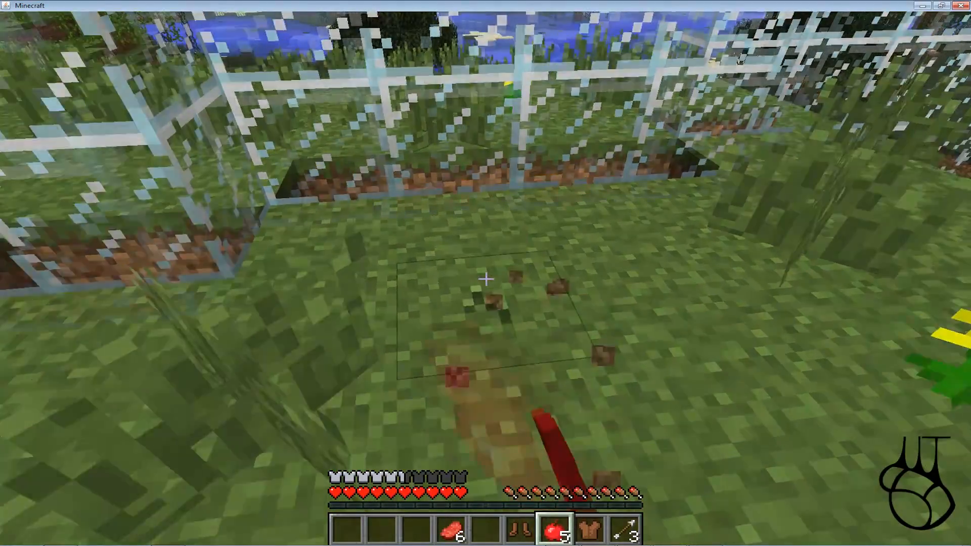
left_click(486, 279)
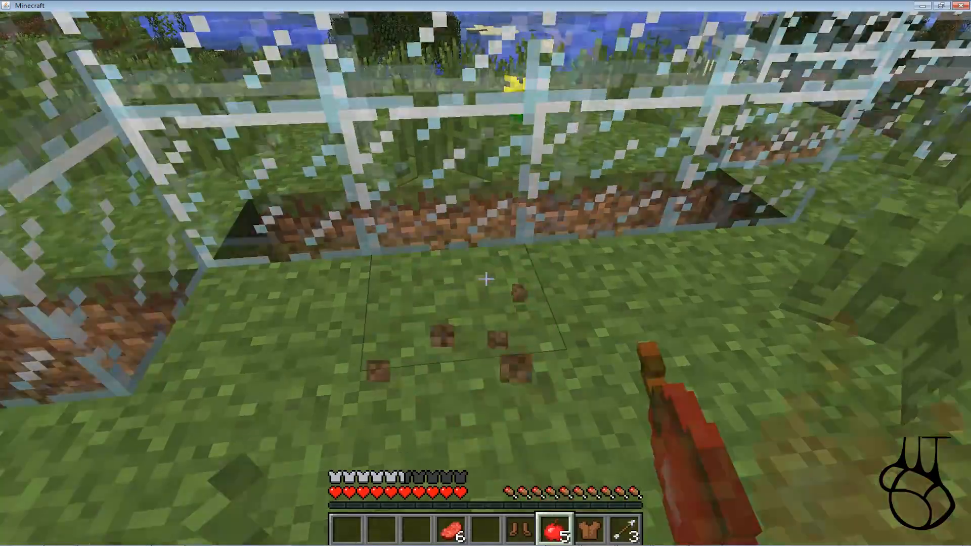
left_click(486, 278)
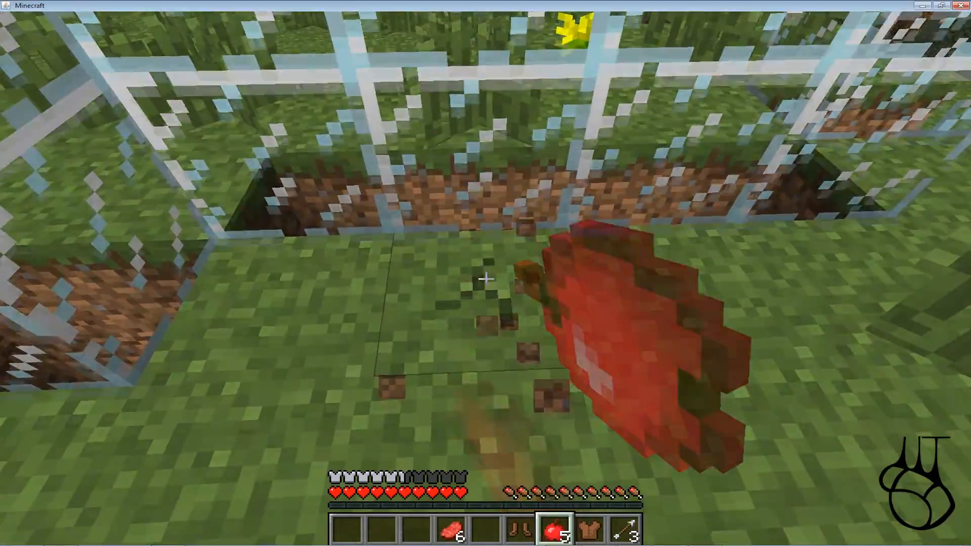
left_click(486, 279)
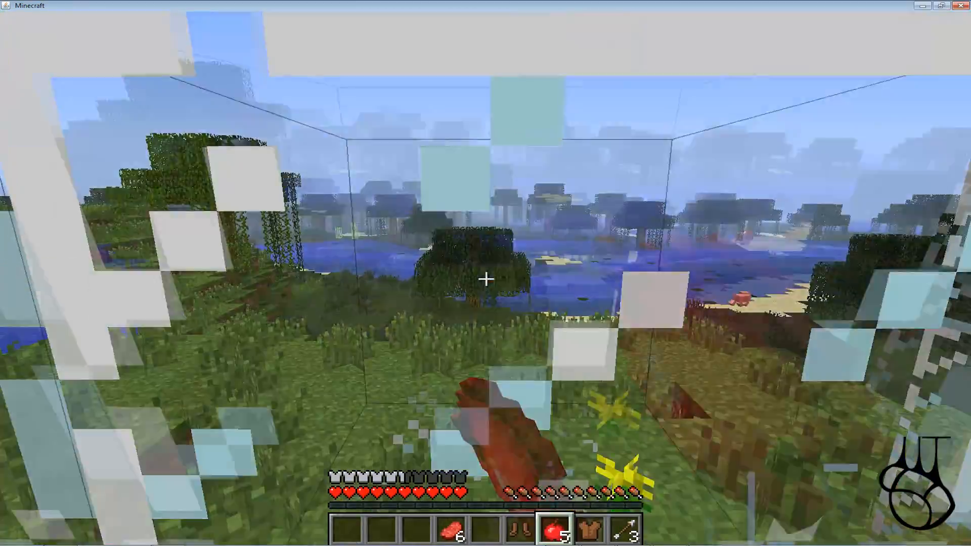
left_click(486, 278)
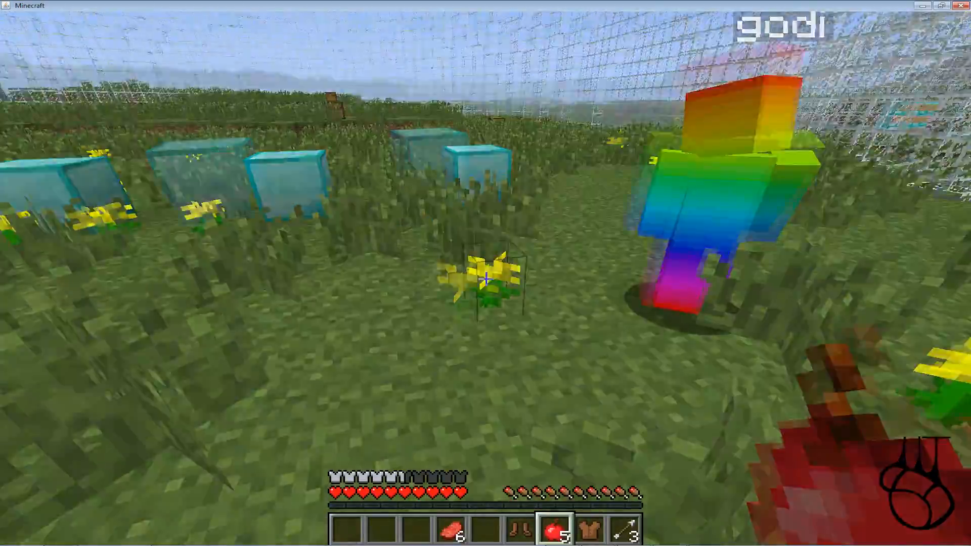
- Break dandelions and tall grass around the diamond blocks and collect two dandelions and some seeds
left_click(486, 279)
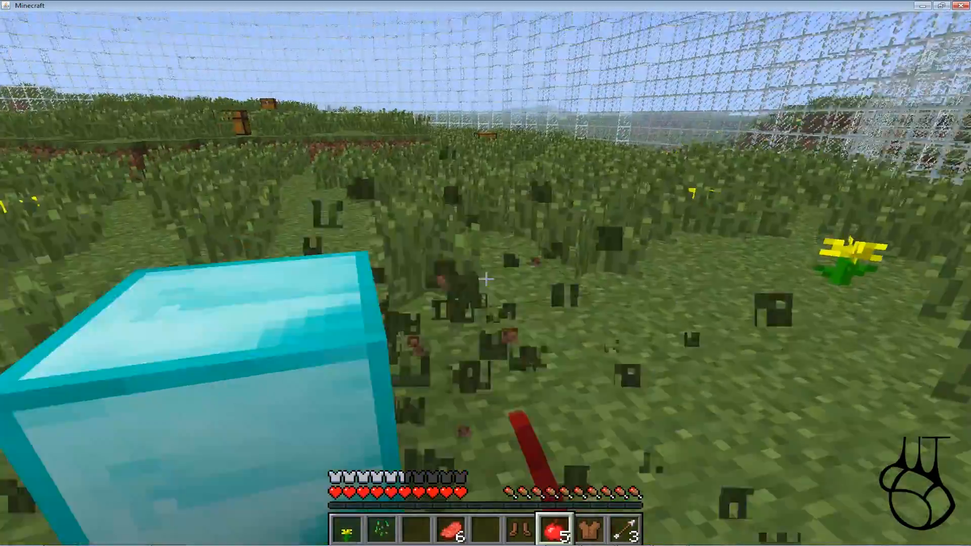
left_click(486, 278)
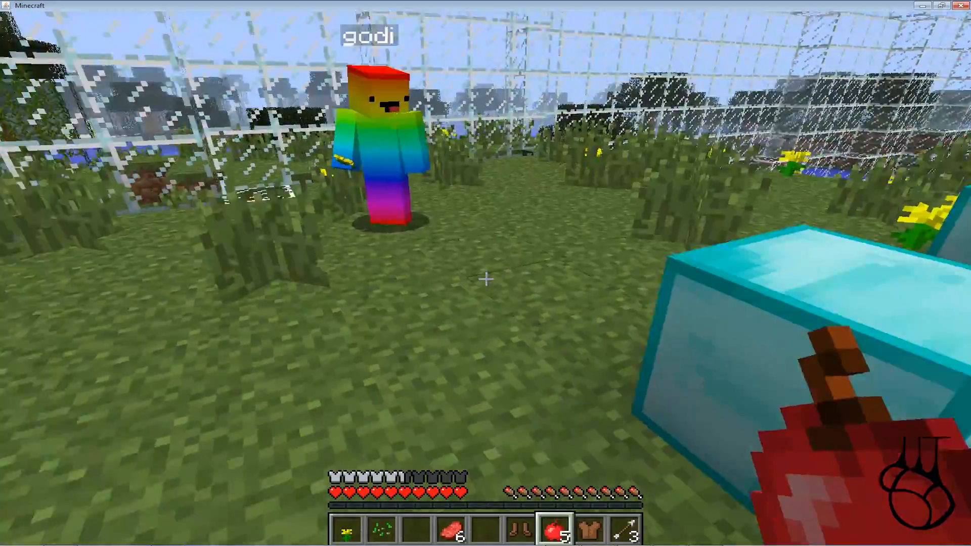
left_click(486, 278)
left_click(486, 278)
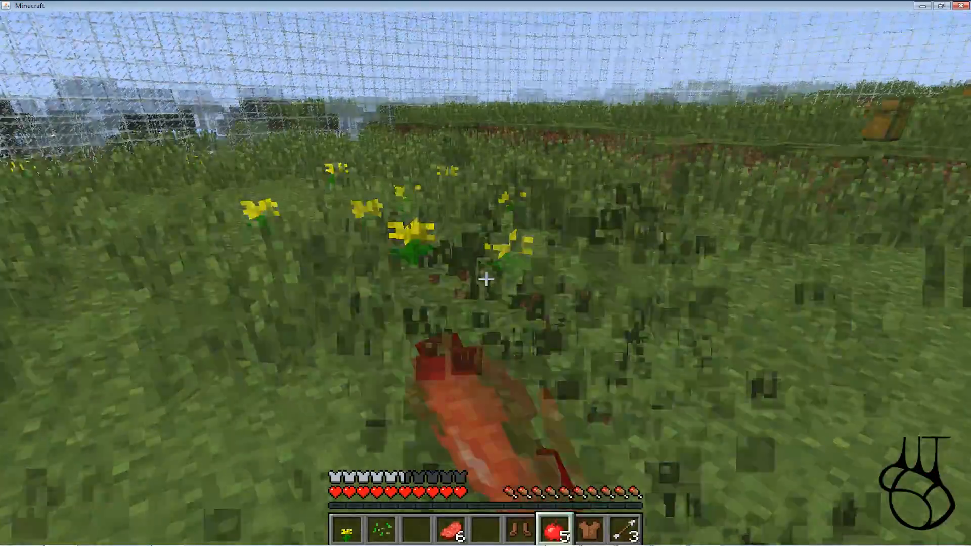
left_click(486, 279)
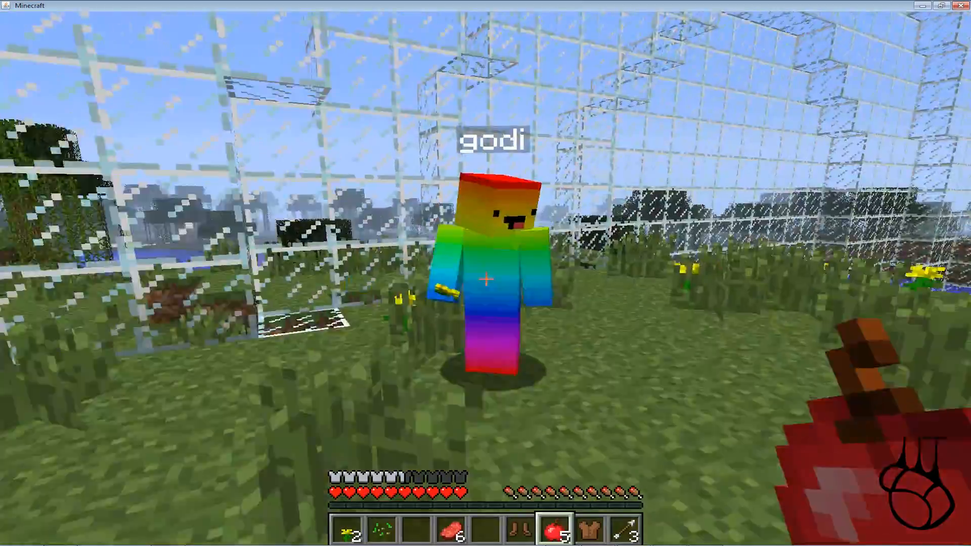
- Chase and hit the second player along the glass wall, and switch the held item from the apples to the arrows
left_click(486, 279)
left_click(486, 279)
left_click(486, 278)
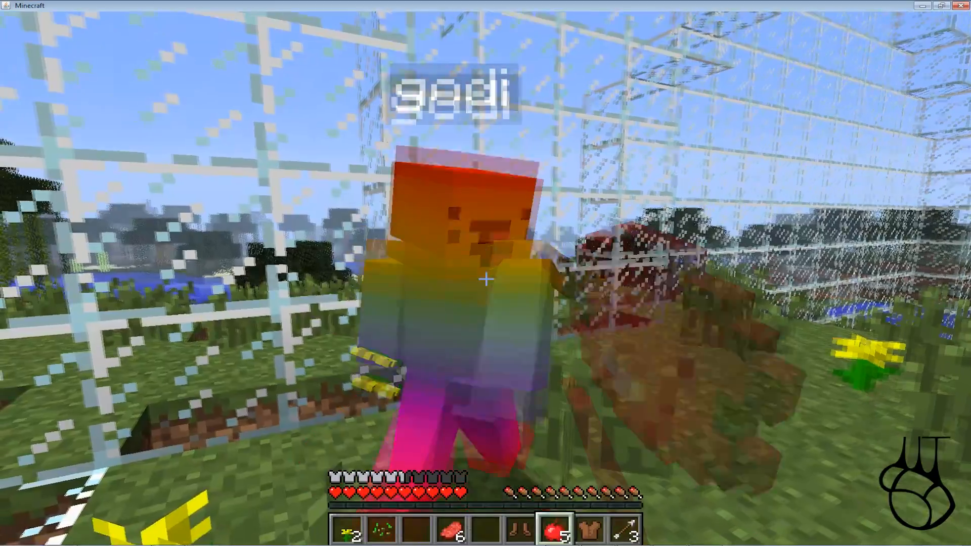
left_click(486, 278)
scroll(486, 278, "down", 3)
scroll(486, 279, "up", 2)
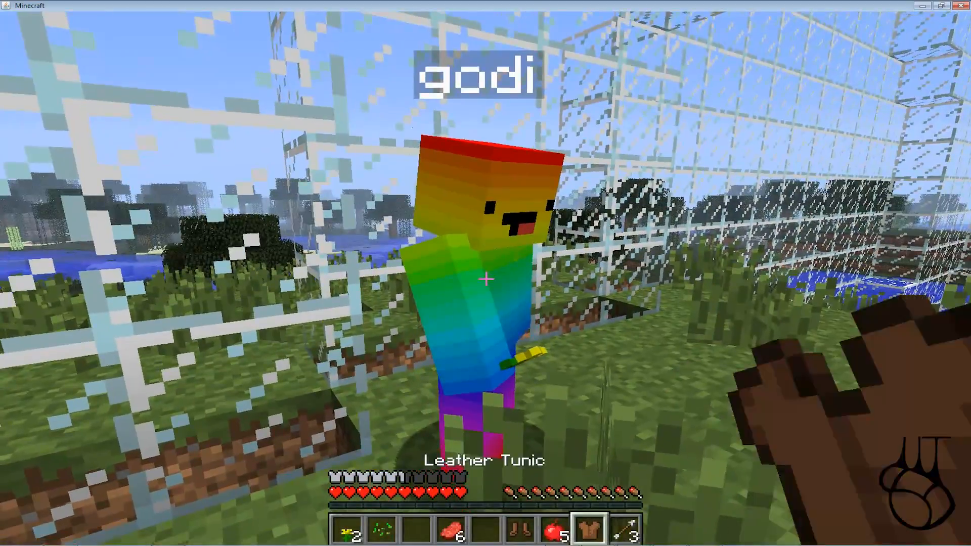
scroll(486, 279, "down", 1)
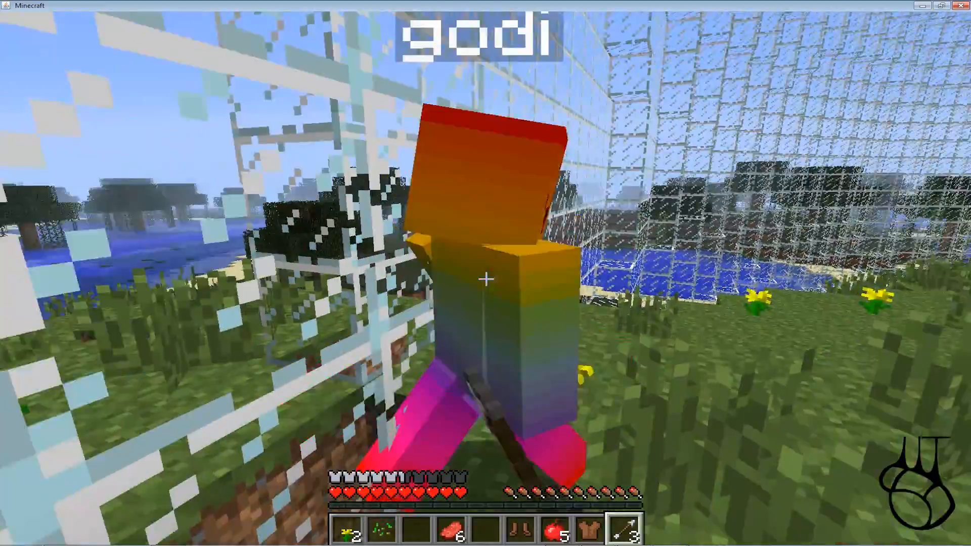
- Place both players' game windows side by side and hit the second player with the arrows until they die
key("Escape")
left_click_drag(713, 6, 0, 113)
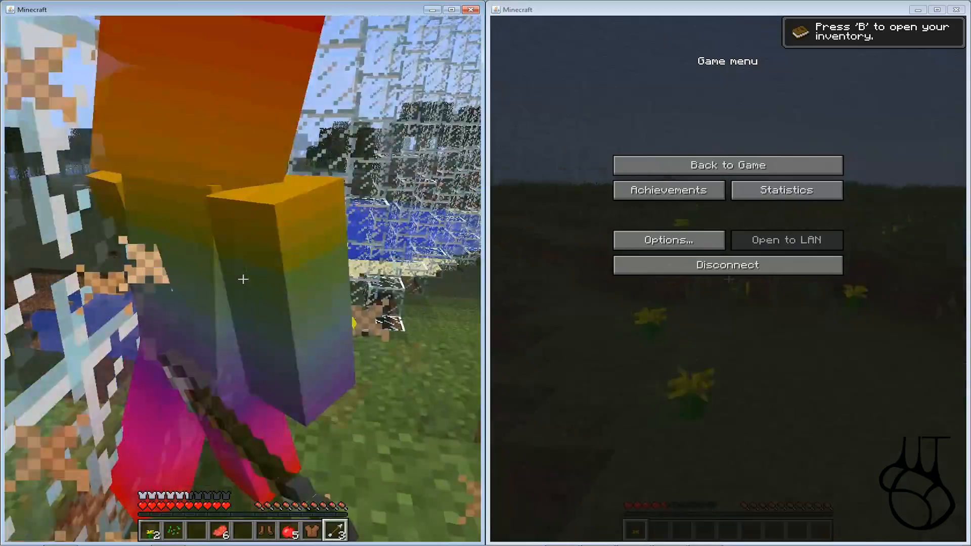
left_click(243, 279)
left_click(243, 279)
left_click(243, 279)
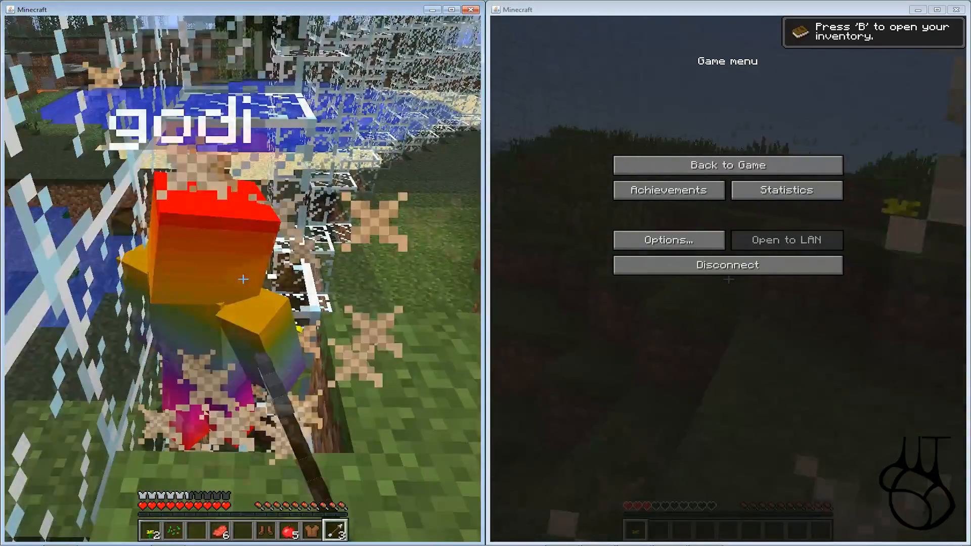
left_click(243, 279)
left_click(243, 279)
left_click(243, 279)
left_click(243, 279)
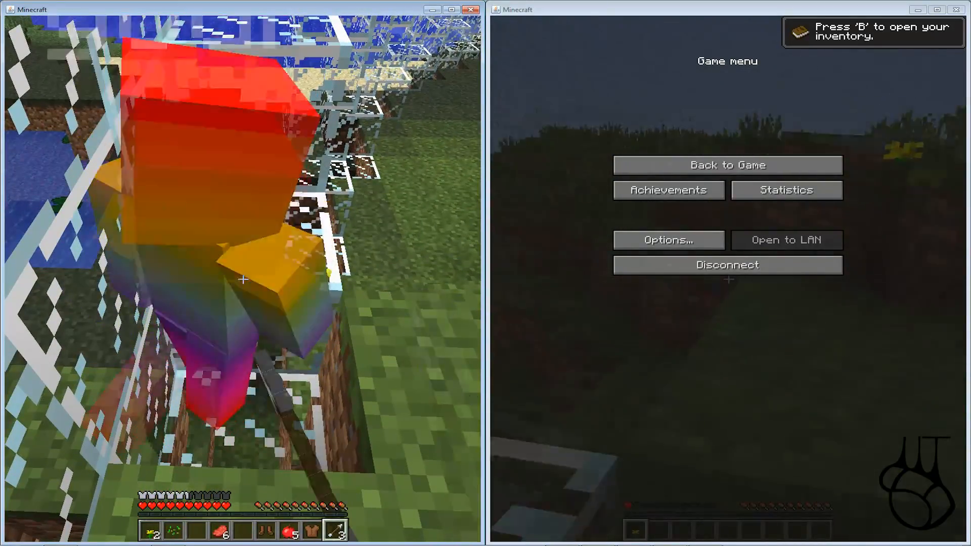
left_click(243, 279)
left_click(243, 280)
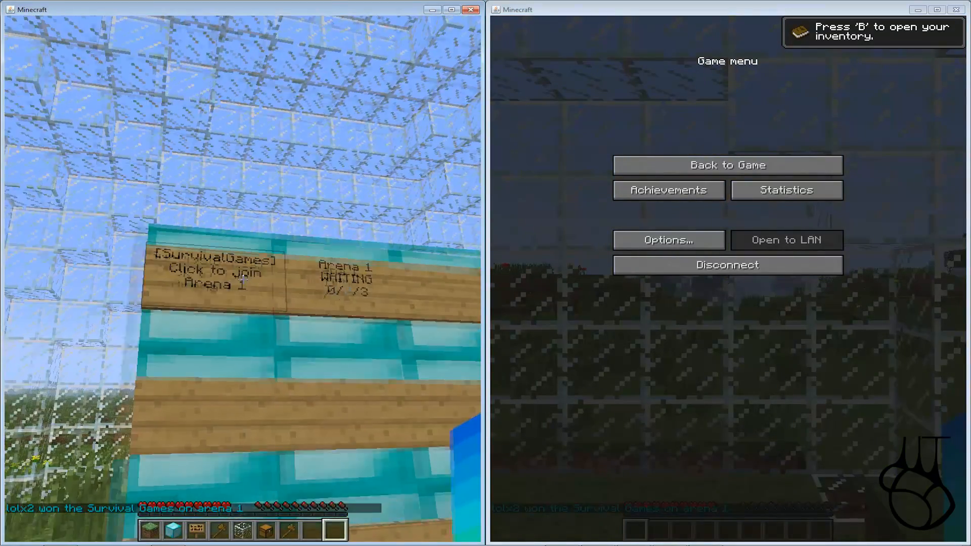
- Join Arena 1 again through its lobby sign, close the second player's game and maximise the first player's window
right_click(244, 280)
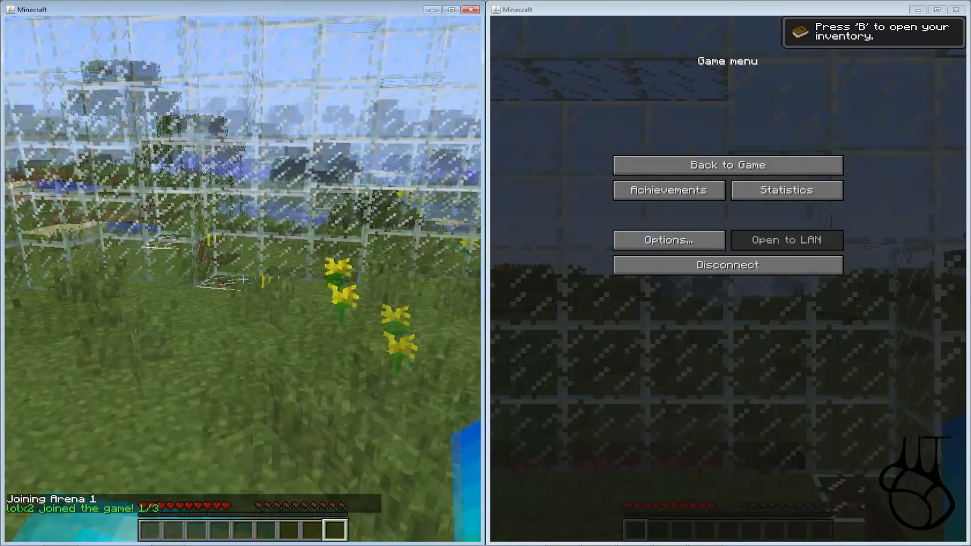
key("Escape")
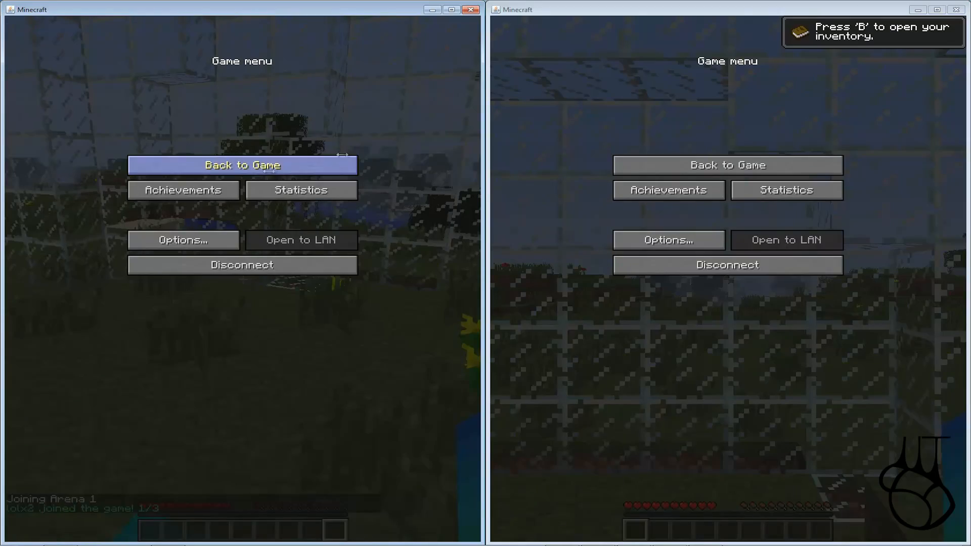
left_click(956, 9)
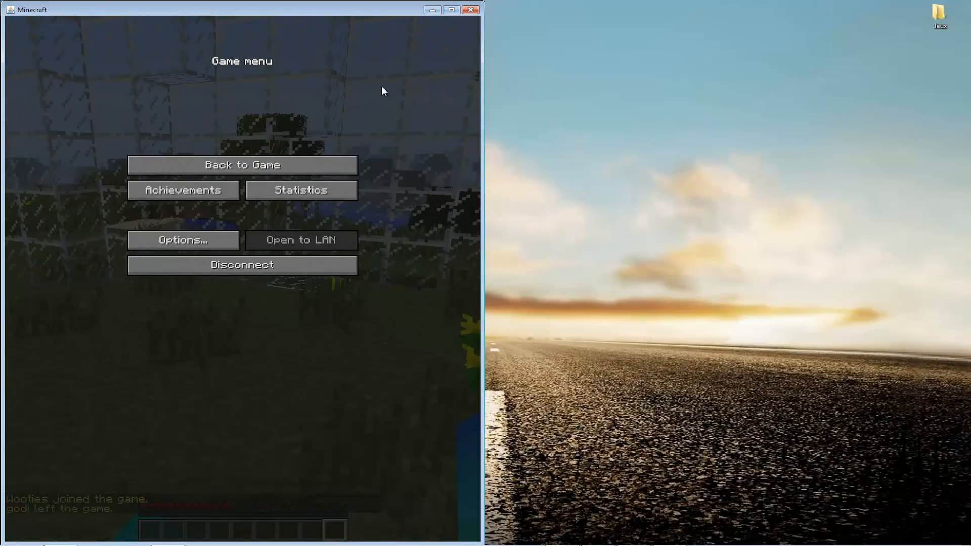
left_click(452, 10)
left_click(408, 174)
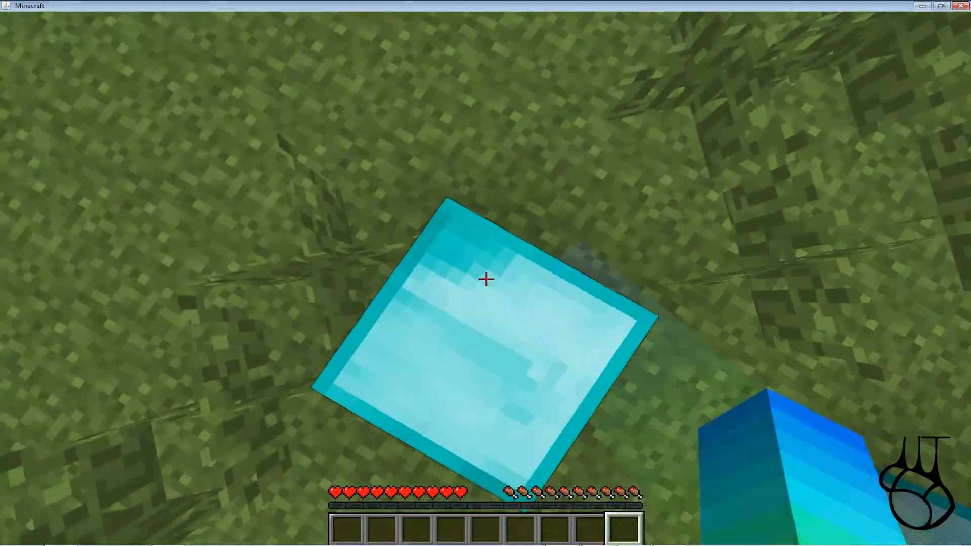
- Try to break the diamond block under the first player at the arena spawn point
left_click(486, 279)
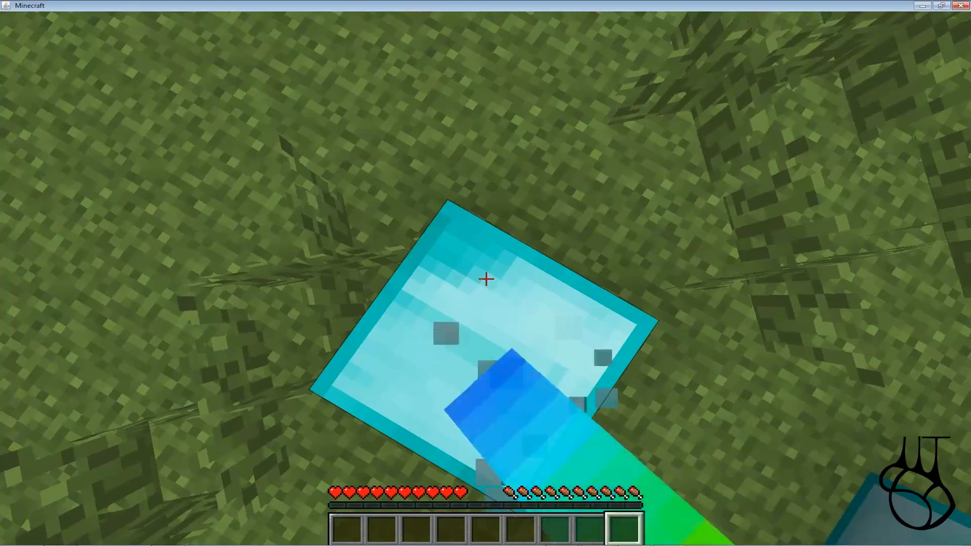